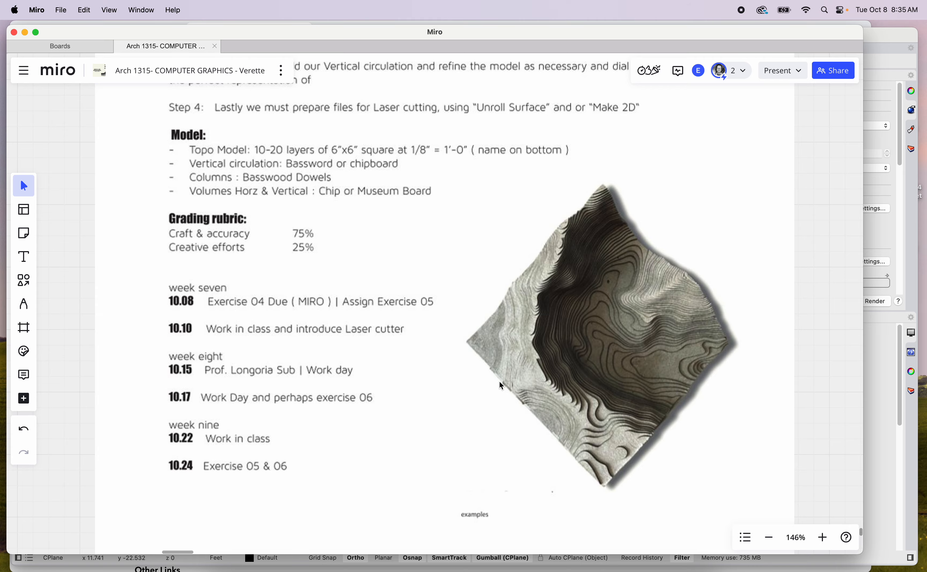
Review the Exercise 05 Site and Topo brief on the Miro board and put the board away
scroll(499, 381, down, 10)
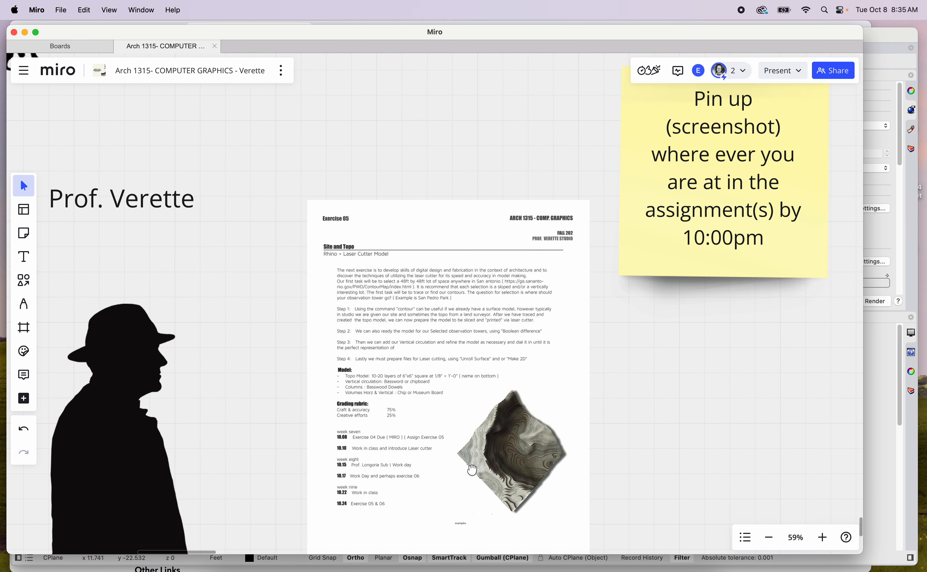
scroll(401, 284, up, 20)
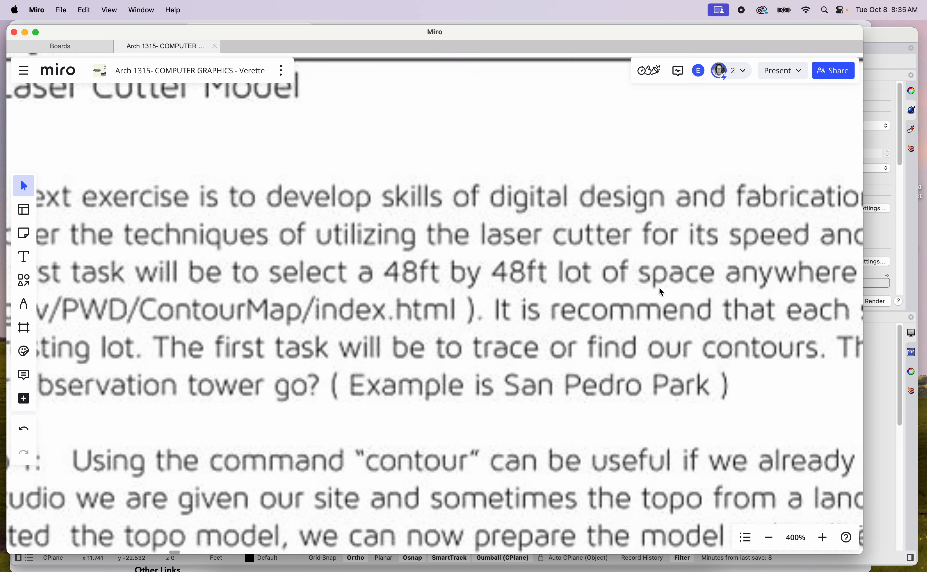
click(25, 33)
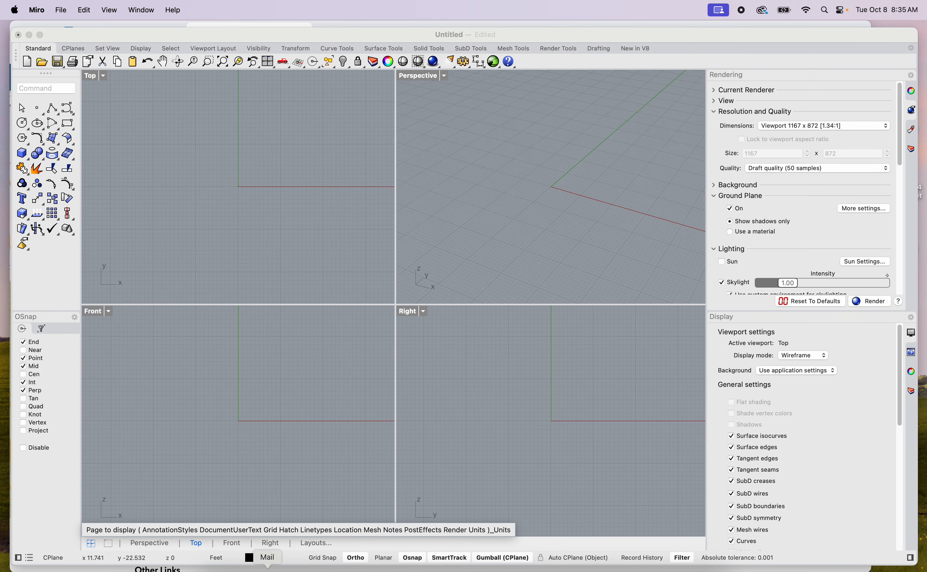
Switch to Brave and open the CoSA Contours & Hydrology map from the "hydrology and contours san antonio" search results
click(324, 570)
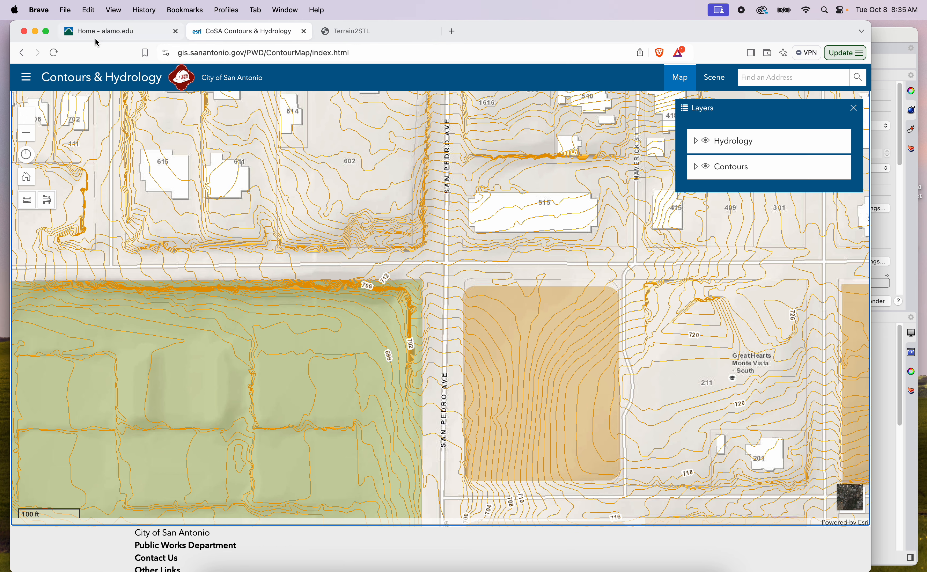
click(22, 53)
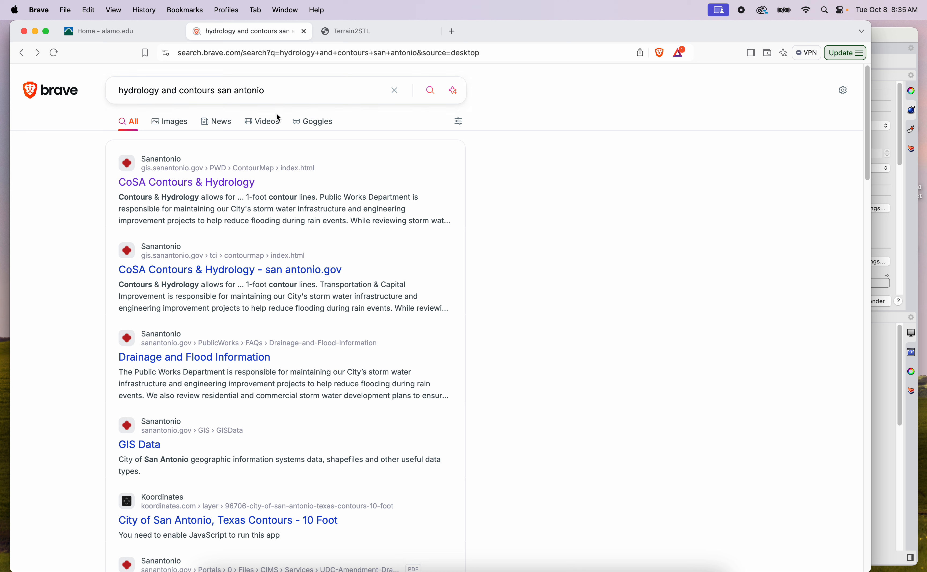
click(241, 189)
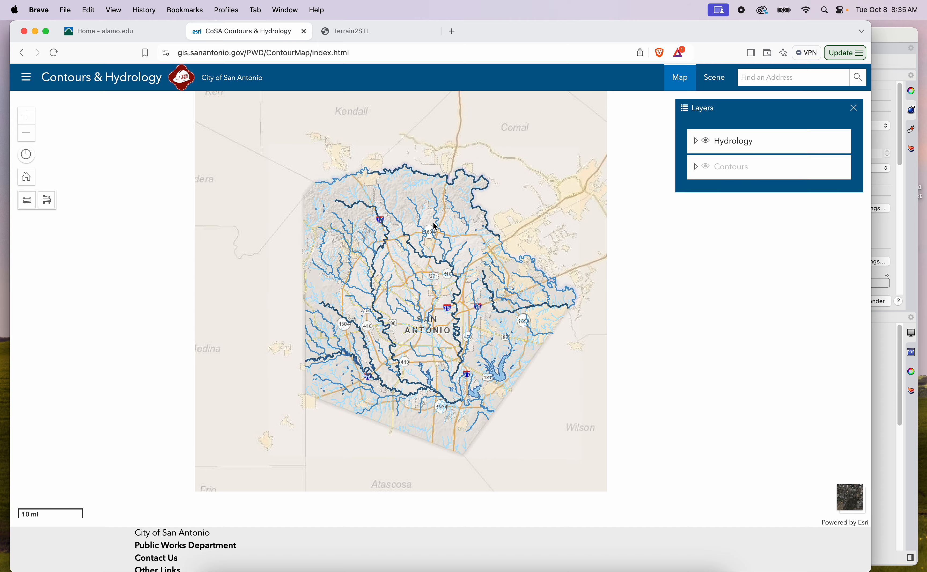
Locate the San Pedro Park and San Antonio College area on the city map at a scale showing contours
scroll(430, 281, up, 3)
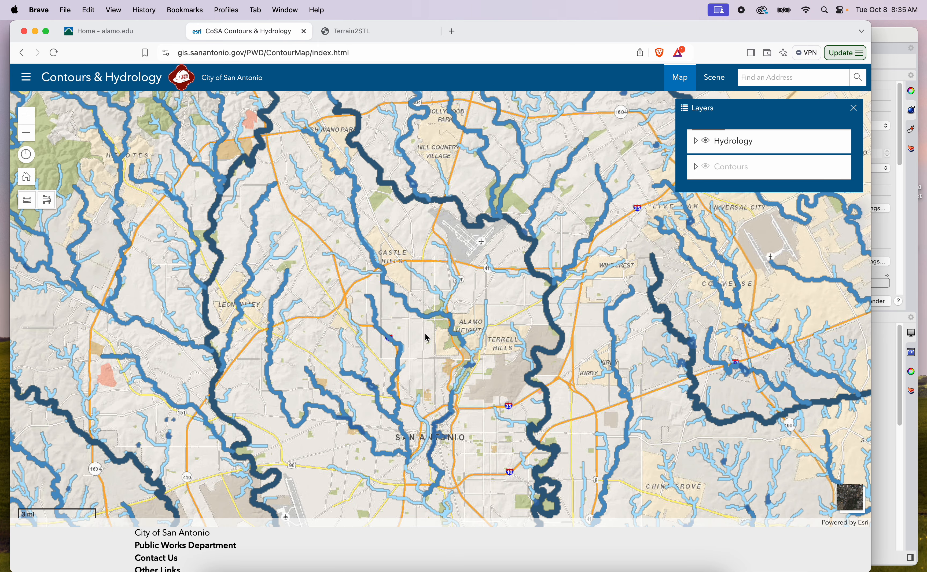
drag(421, 338, 414, 376)
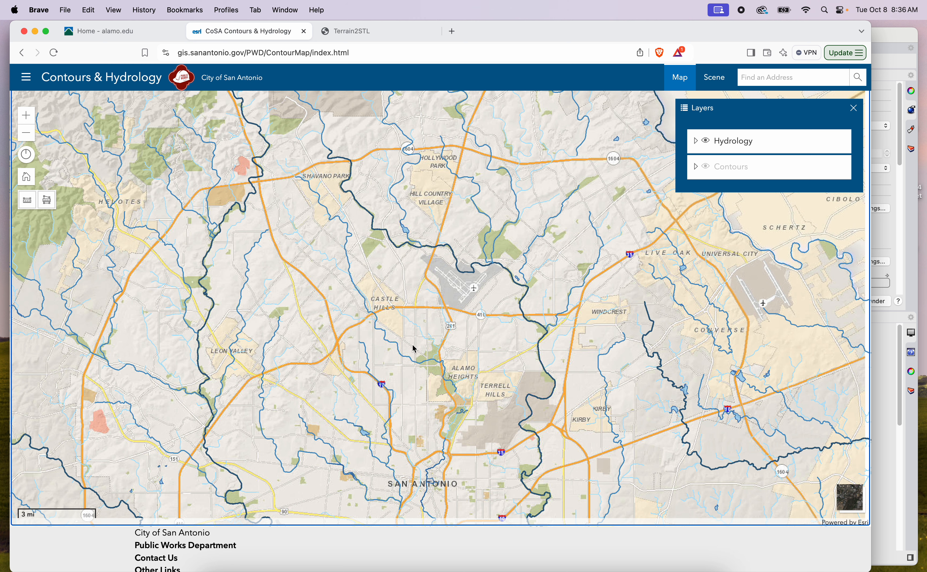
scroll(415, 348, up, 5)
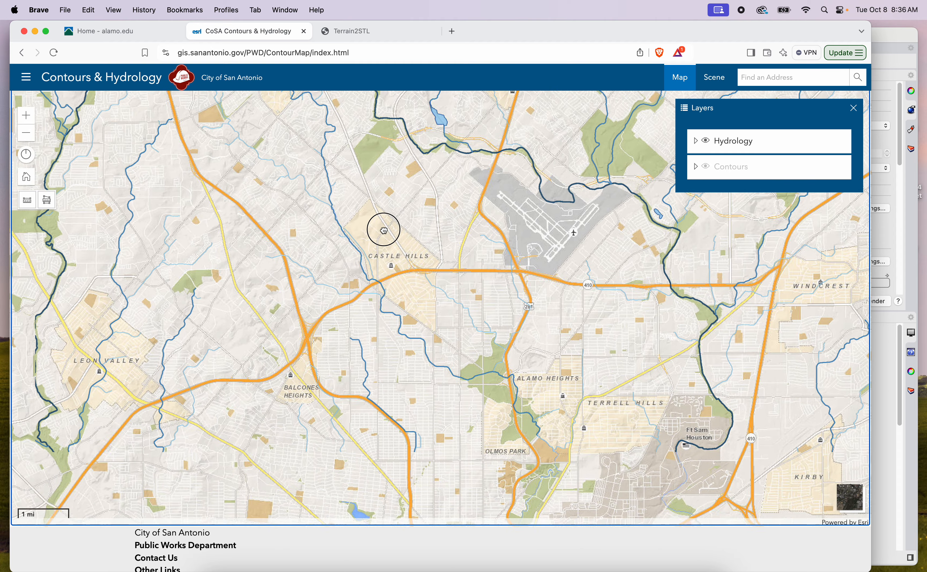
scroll(446, 423, up, 6)
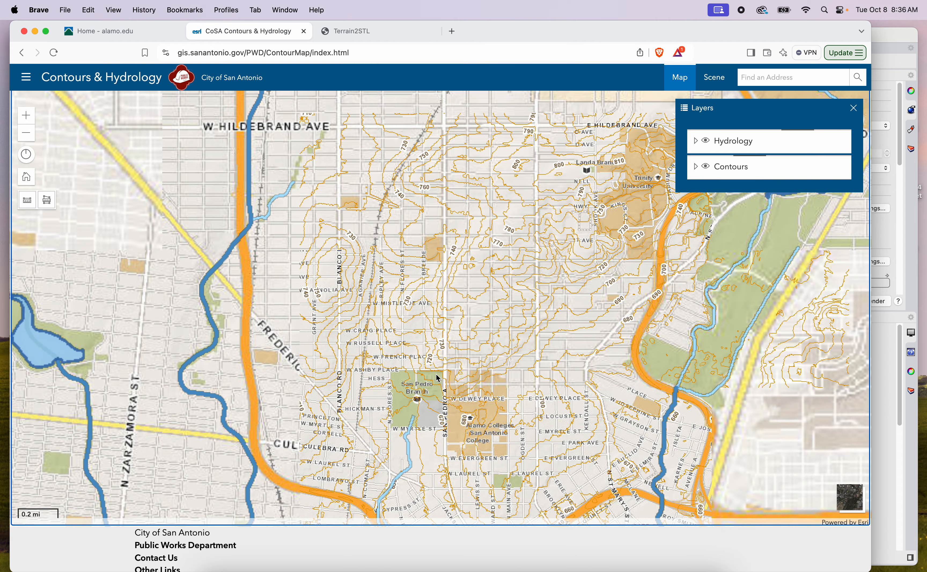
scroll(466, 422, up, 3)
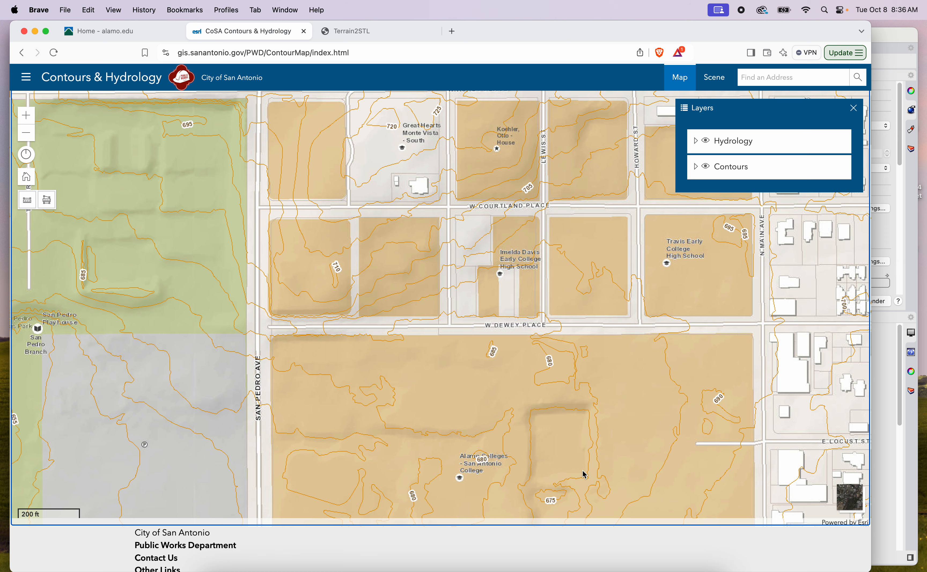
Examine the contours across the San Antonio College campus and San Pedro Springs Park for a possible site
drag(578, 475, 572, 430)
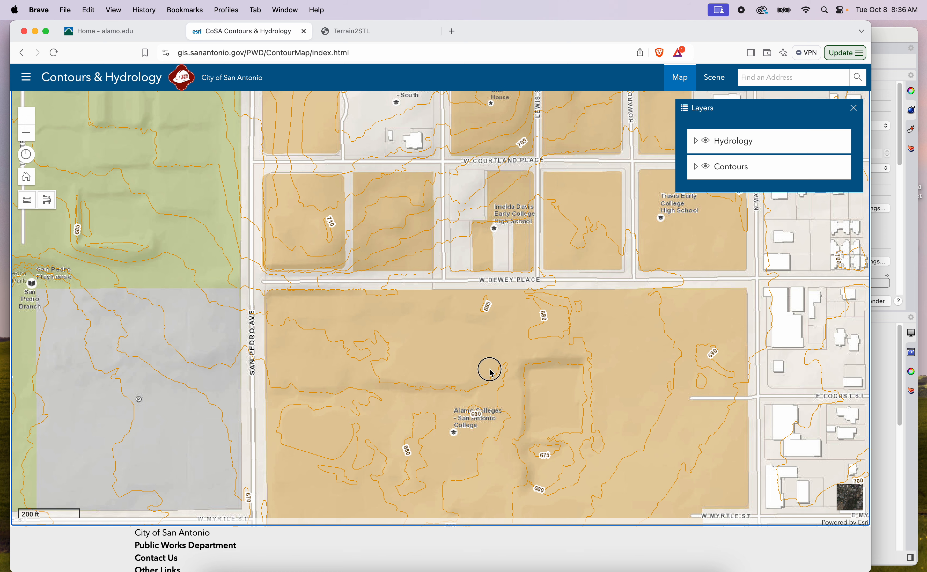
drag(489, 368, 571, 345)
drag(457, 348, 482, 338)
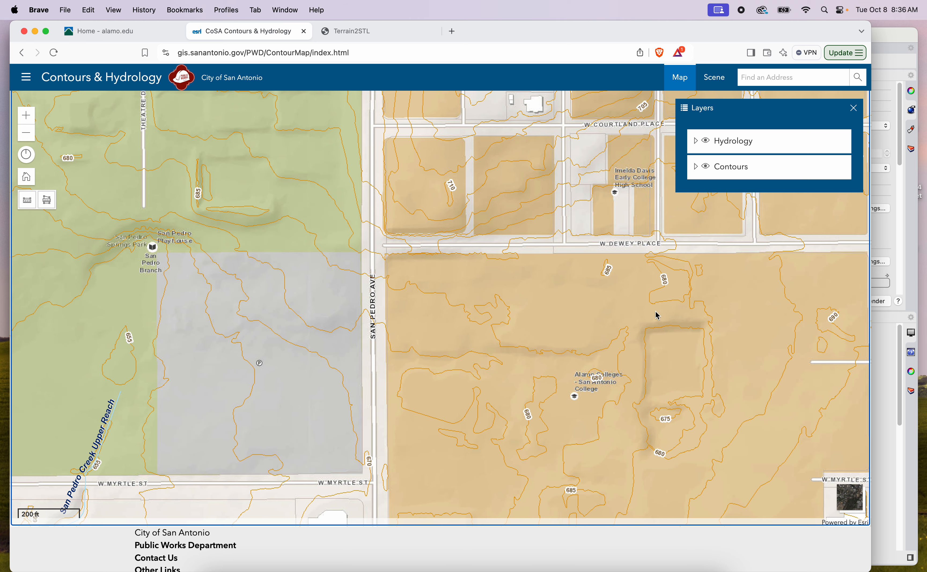
drag(510, 369, 720, 454)
mouse_move(622, 352)
mouse_down()
mouse_move(628, 364)
mouse_move(628, 354)
mouse_up()
drag(473, 221, 445, 305)
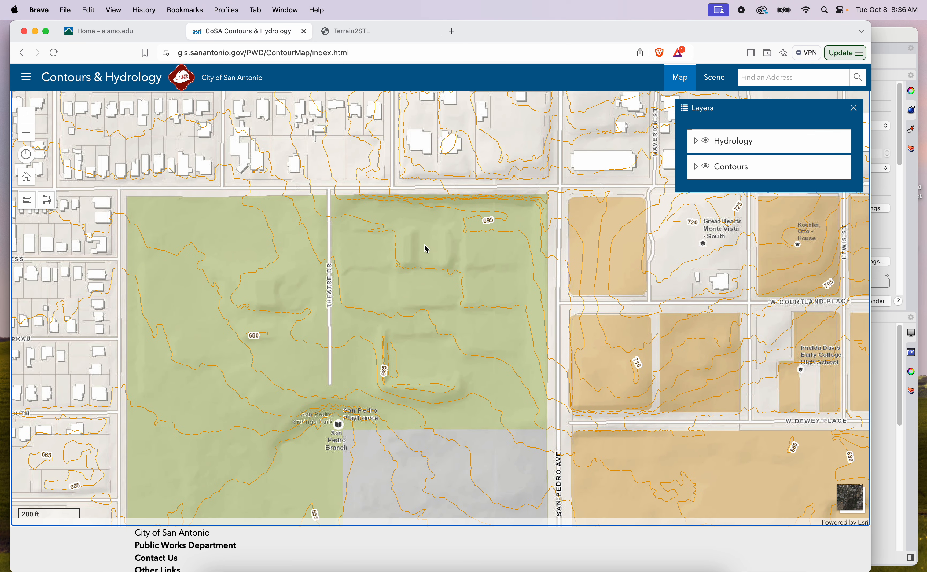
drag(511, 238, 450, 321)
Inspect the one-foot contours at the park's northeast corner, by San Pedro Ave and W Ashby Place
scroll(479, 290, up, 10)
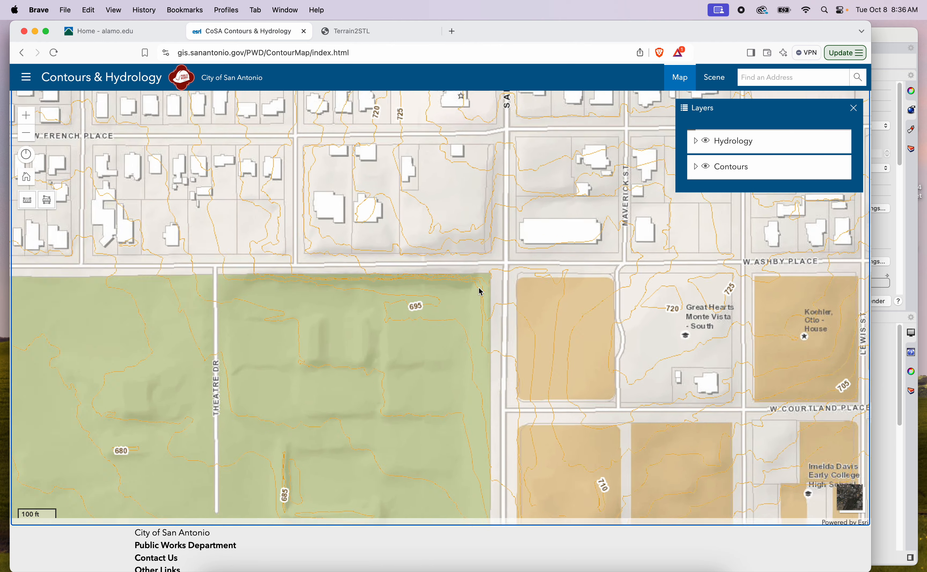
scroll(481, 290, up, 5)
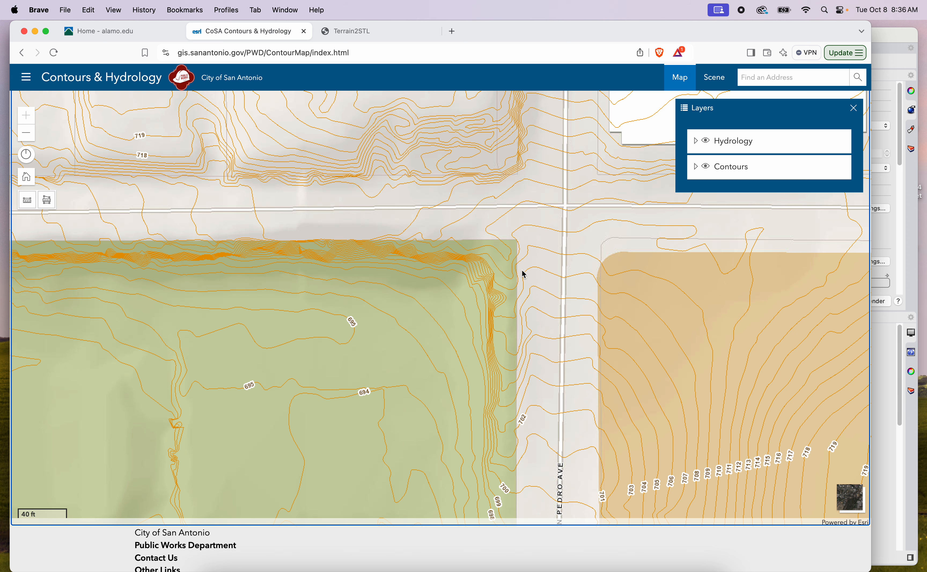
drag(515, 273, 478, 290)
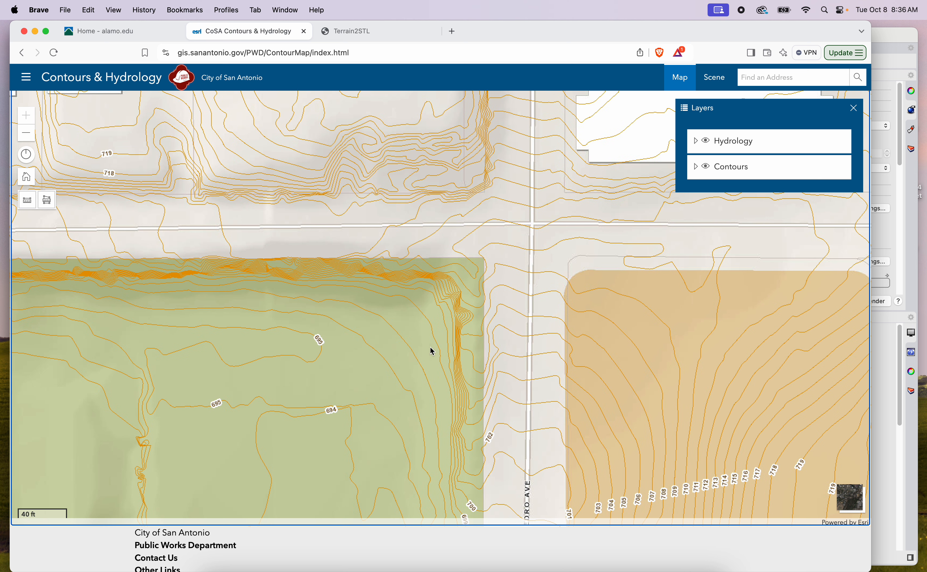
drag(437, 294, 417, 292)
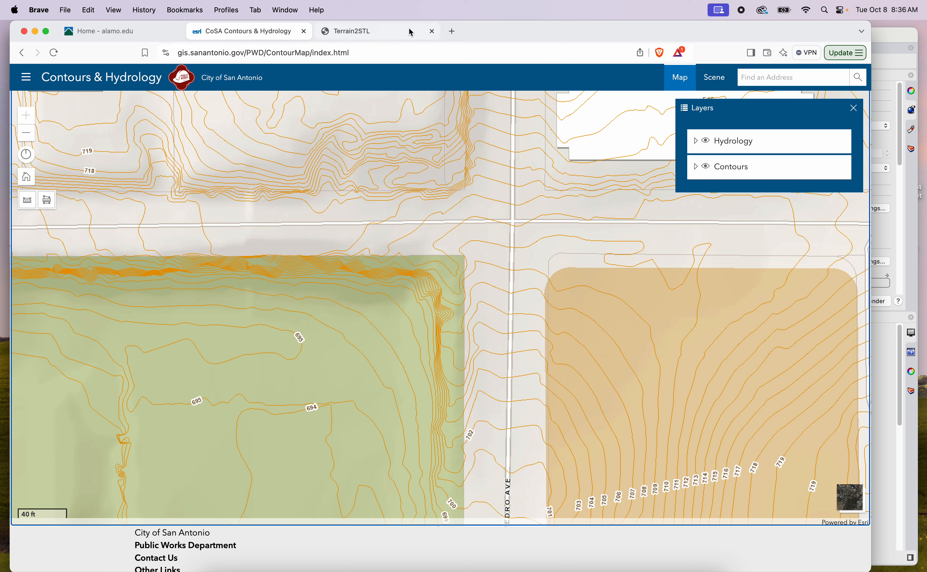
View the San Antonio area in the Terrain2STL generator and compare it with the city contour map
click(392, 30)
drag(340, 280, 361, 206)
click(280, 34)
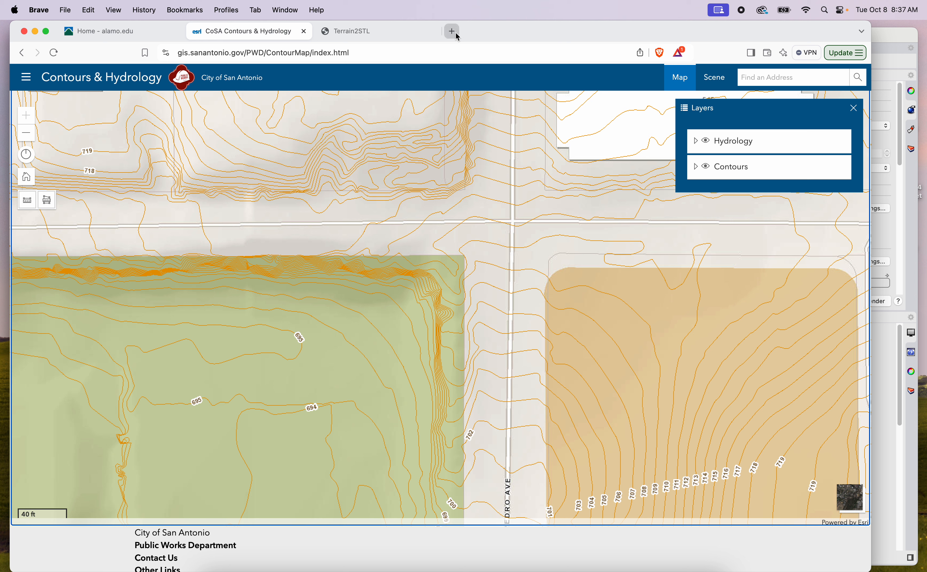
click(375, 33)
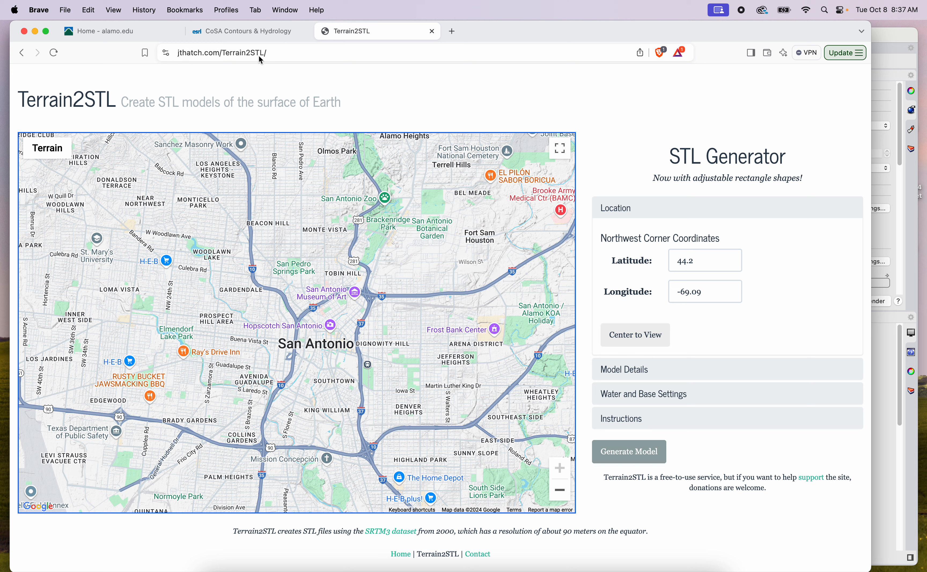
Search the web for "google earth" in a new browser tab and open Google Earth
click(452, 31)
text(googl)
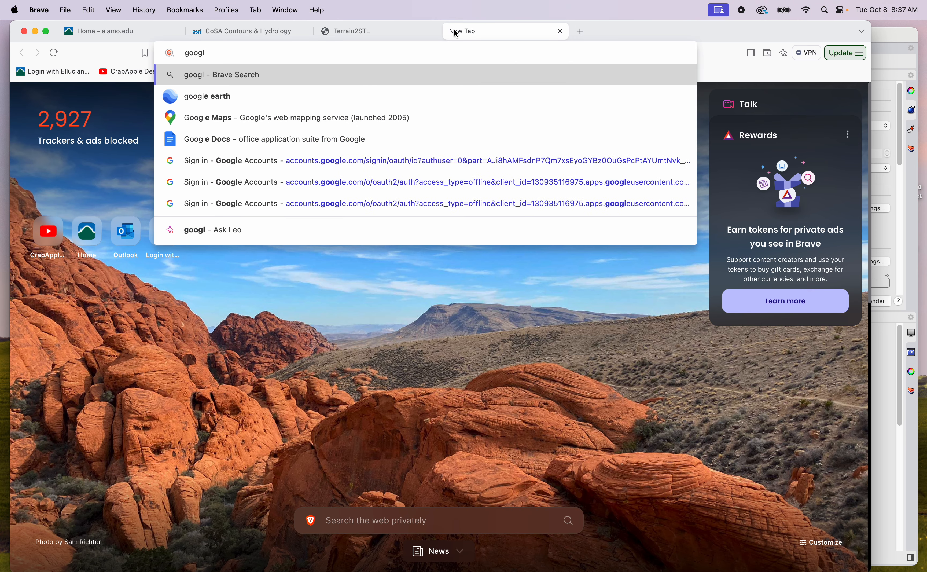
text(e earth)
key(Return)
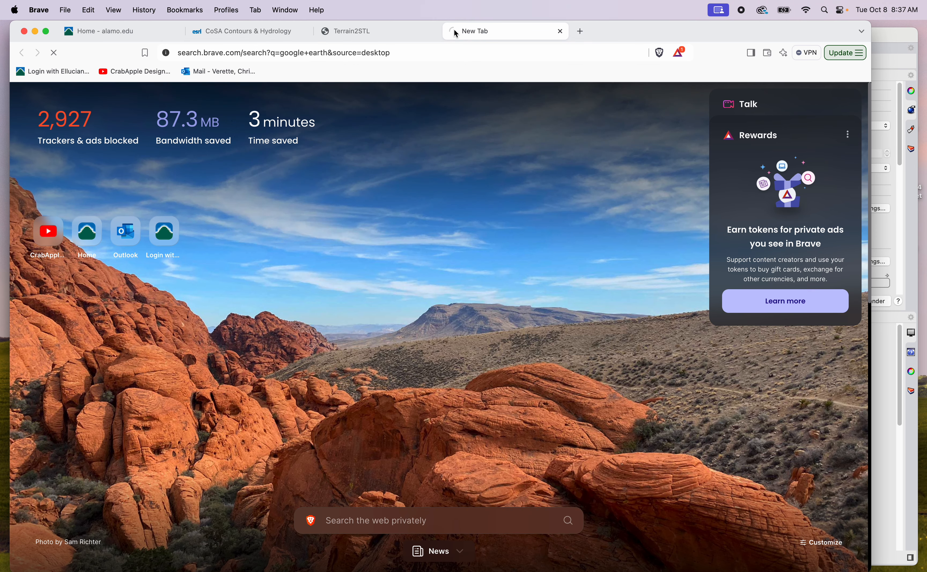
click(220, 185)
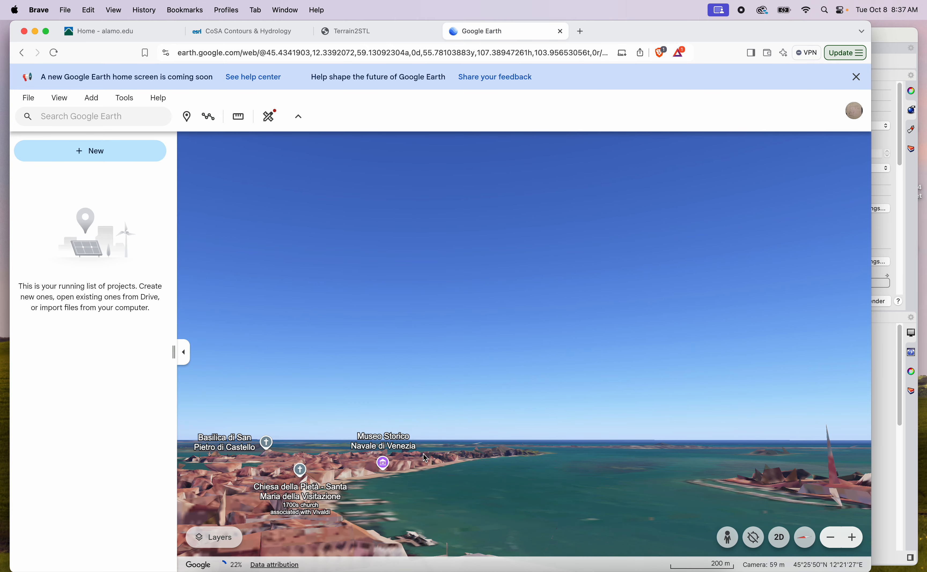
drag(432, 415, 427, 319)
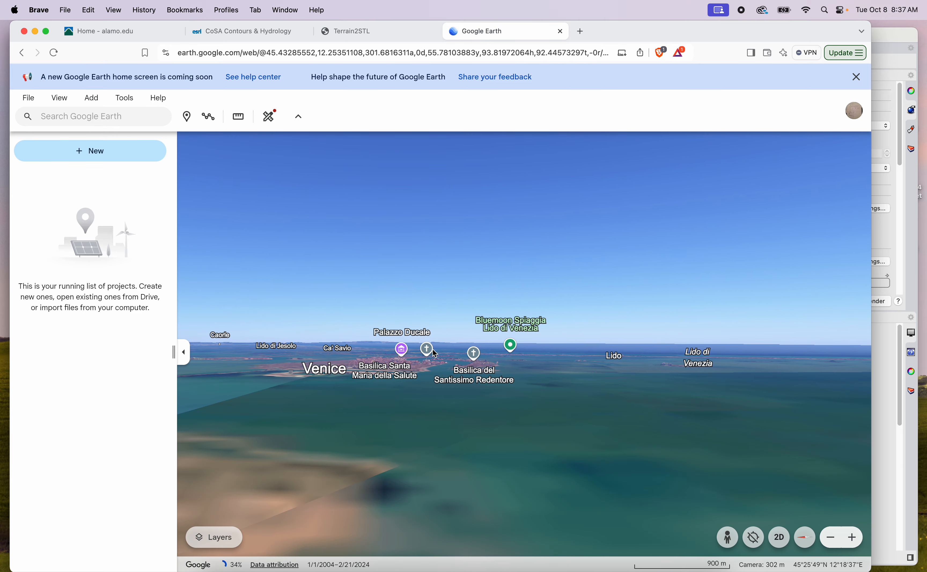
drag(449, 400, 489, 549)
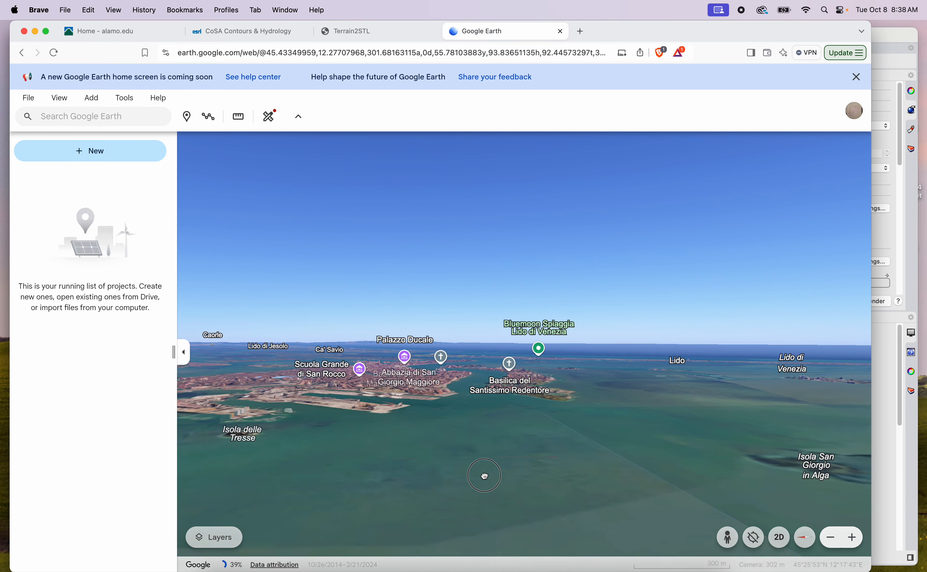
shift+drag(570, 485, 504, 537)
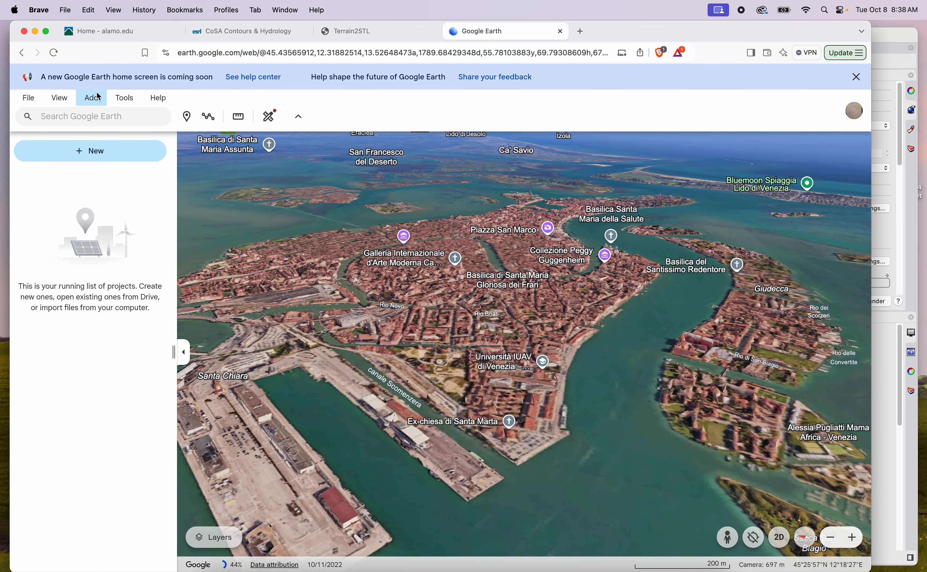
Find "san pedro springs park" in Google Earth and dismiss its place information card
click(93, 117)
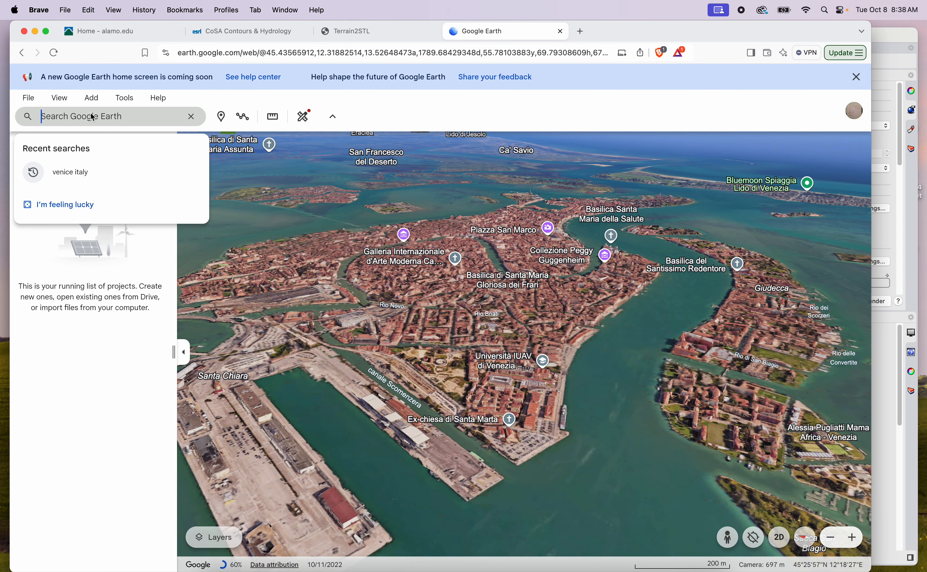
text(sa)
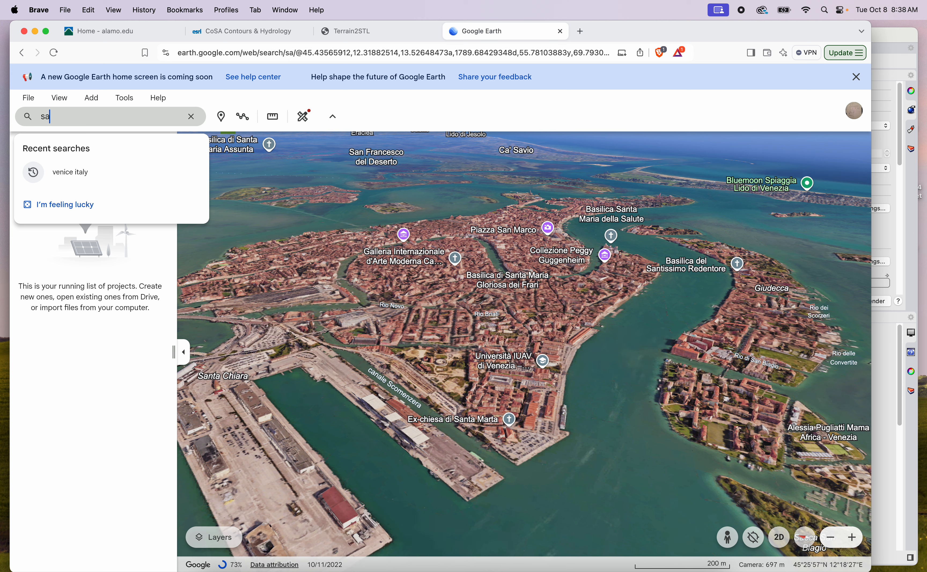
text(n pedro s)
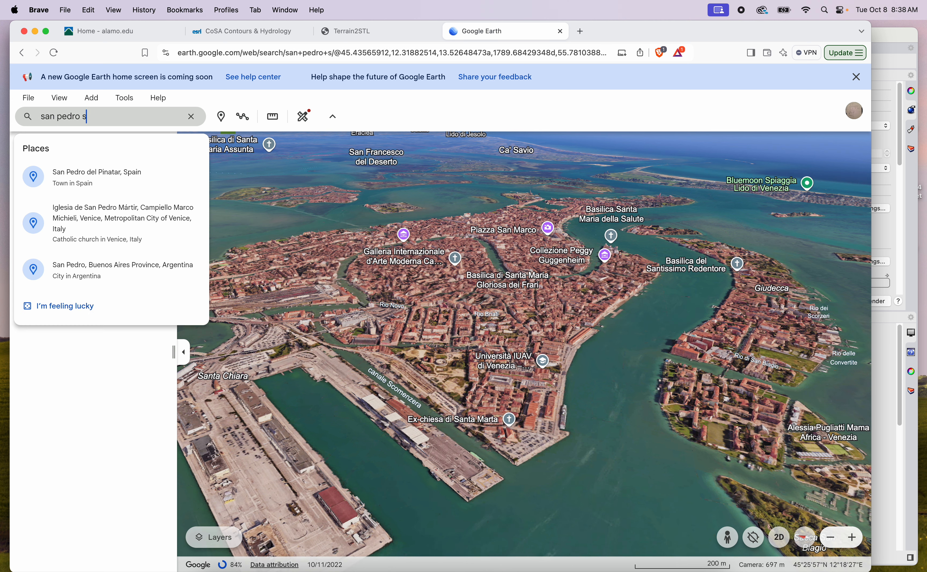
text(prings park)
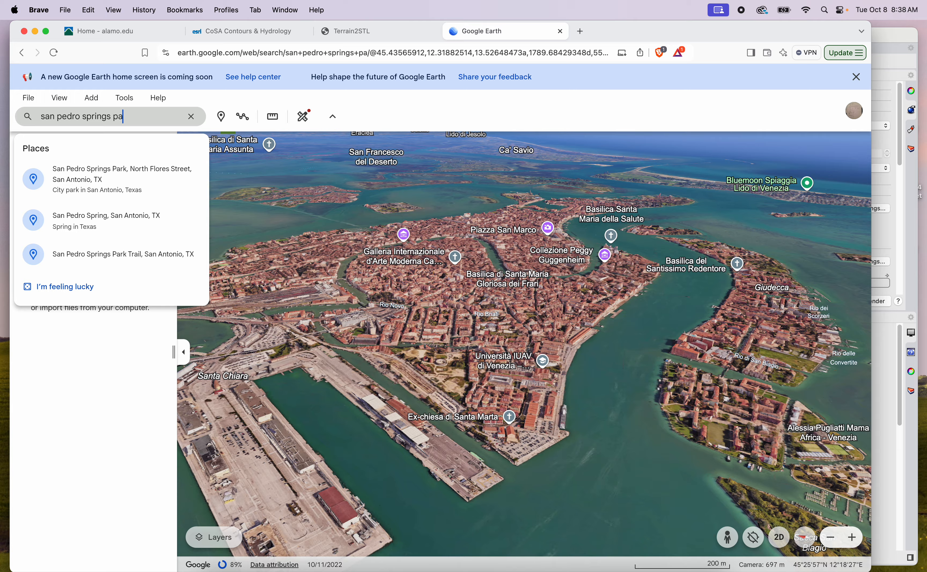
key(Return)
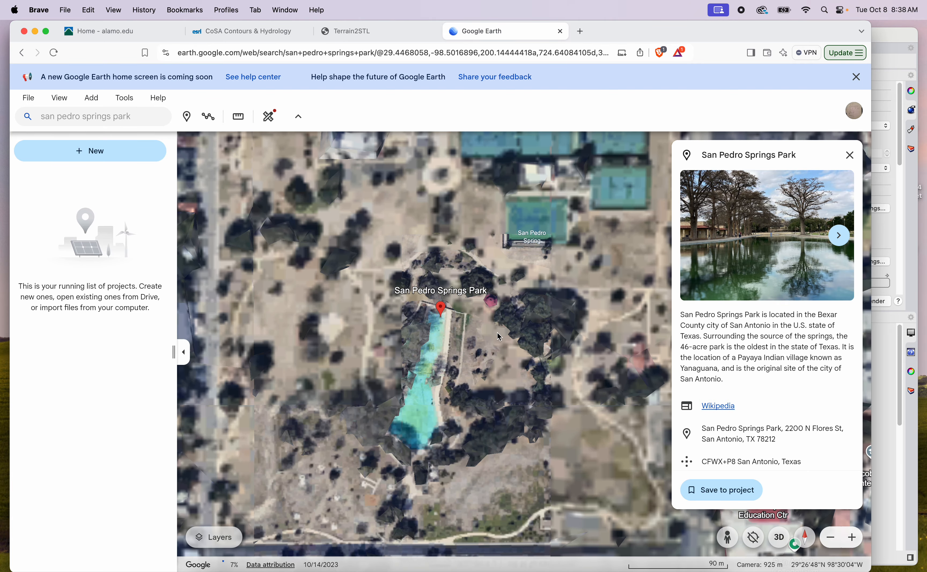
click(848, 155)
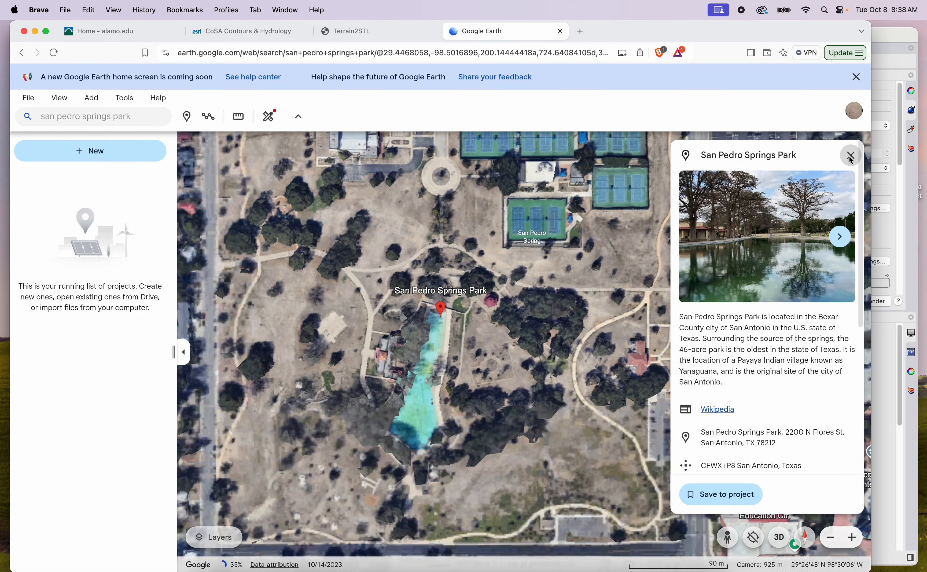
Examine the park's northeast corner beside the street intersection in the aerial imagery
drag(696, 144, 584, 358)
scroll(575, 295, up, 10)
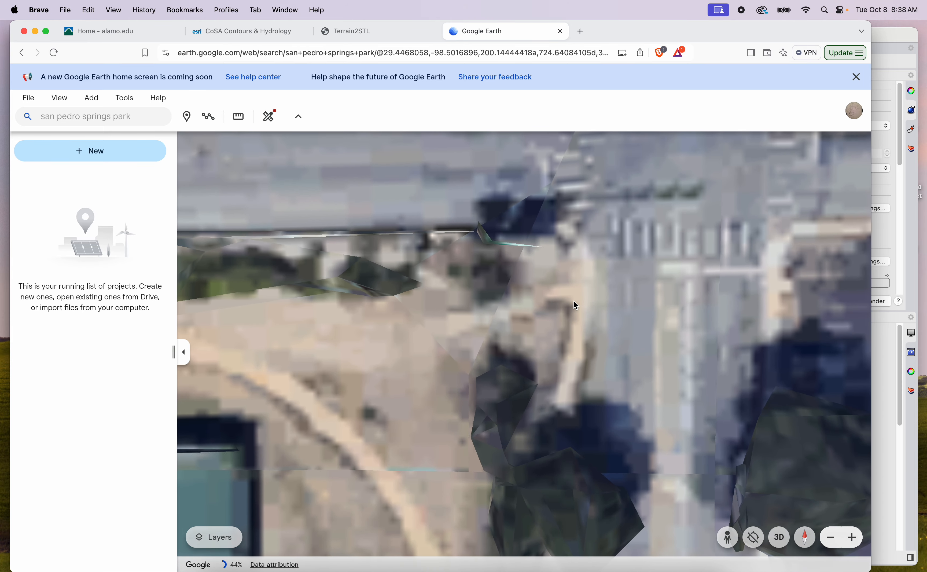
drag(572, 350, 544, 332)
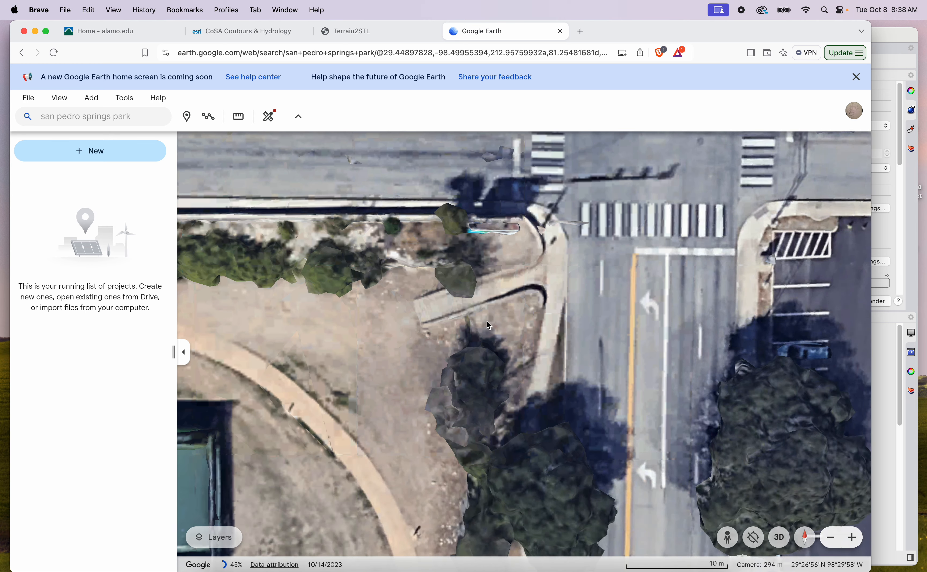
drag(498, 309, 537, 301)
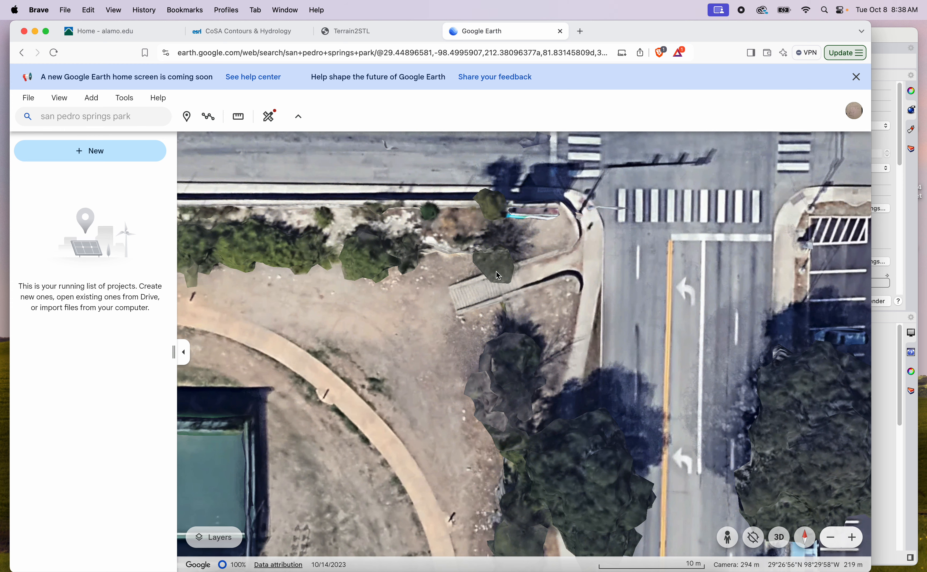
scroll(466, 300, up, 3)
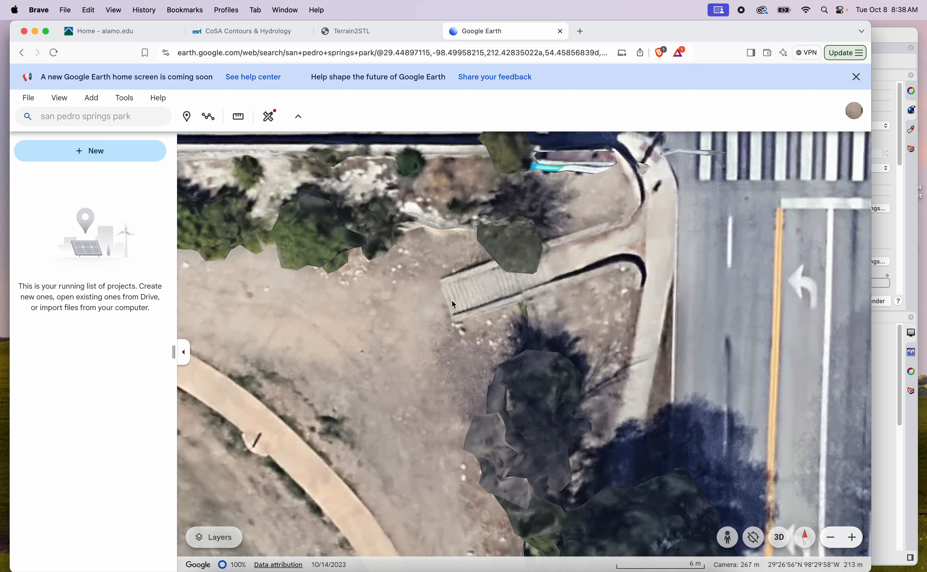
scroll(401, 299, down, 3)
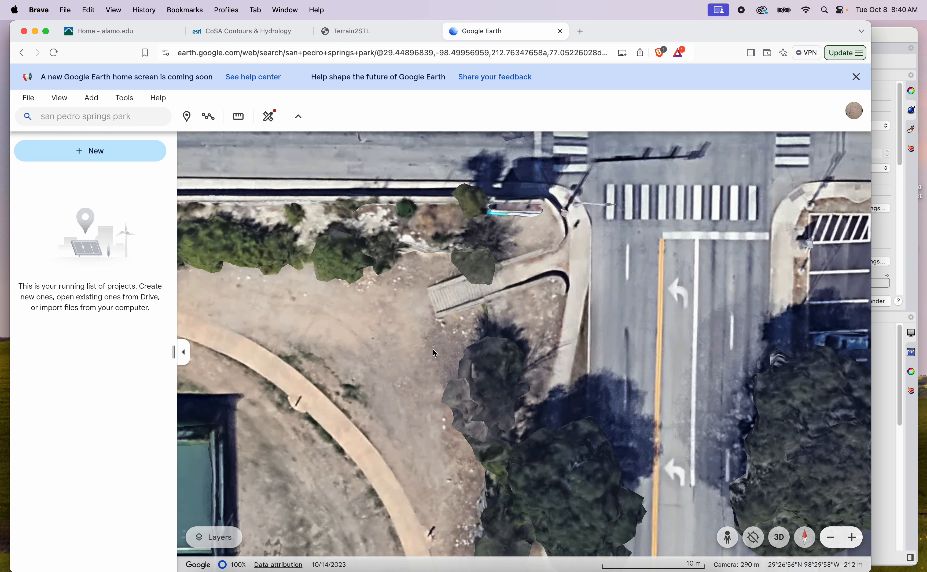
mouse_move(437, 415)
mouse_down()
mouse_move(445, 391)
mouse_move(448, 402)
mouse_up()
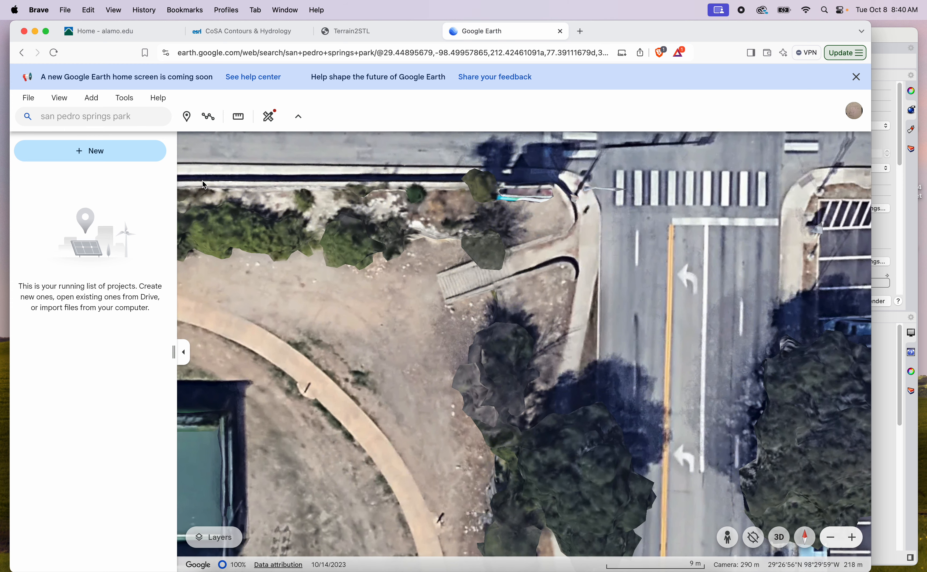
click(241, 121)
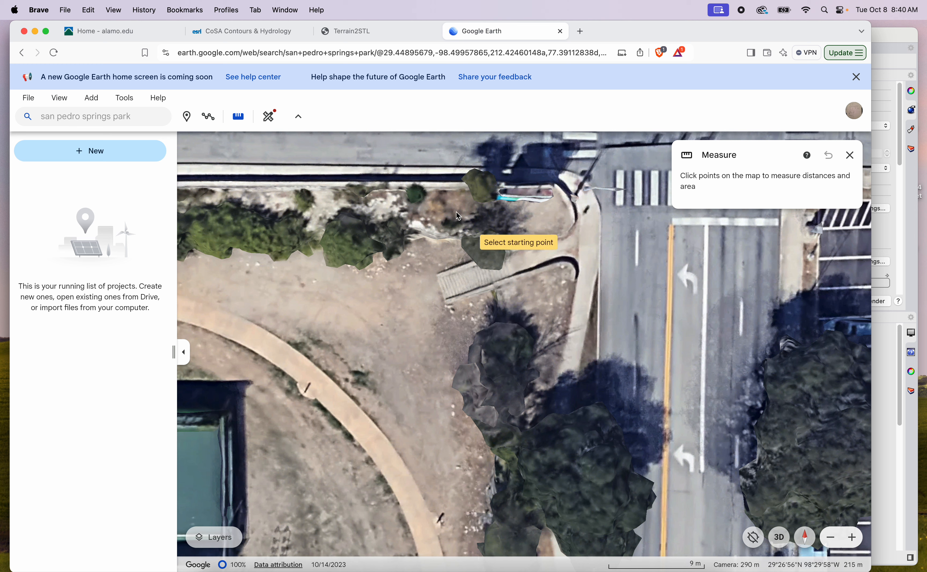
scroll(521, 295, down, 2)
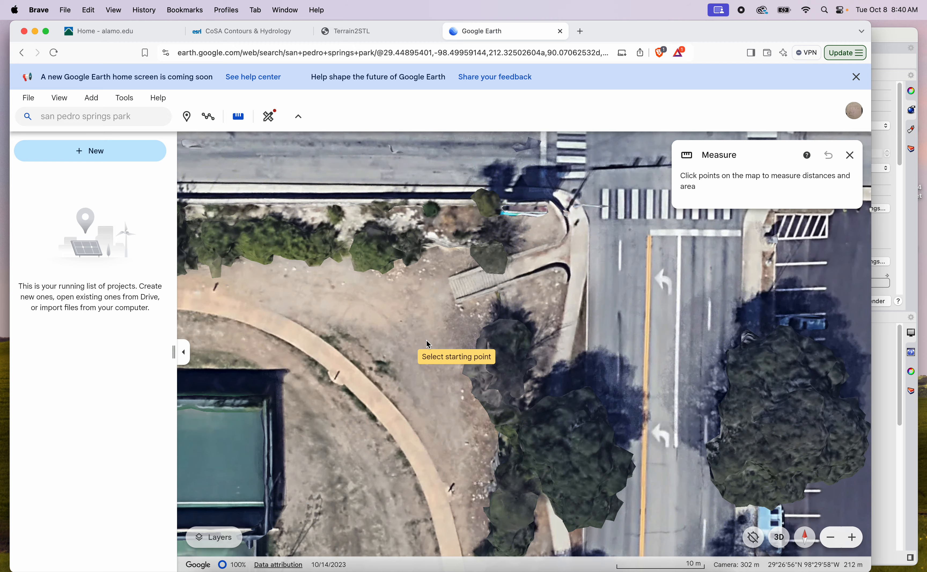
middle_drag(606, 309, 603, 386)
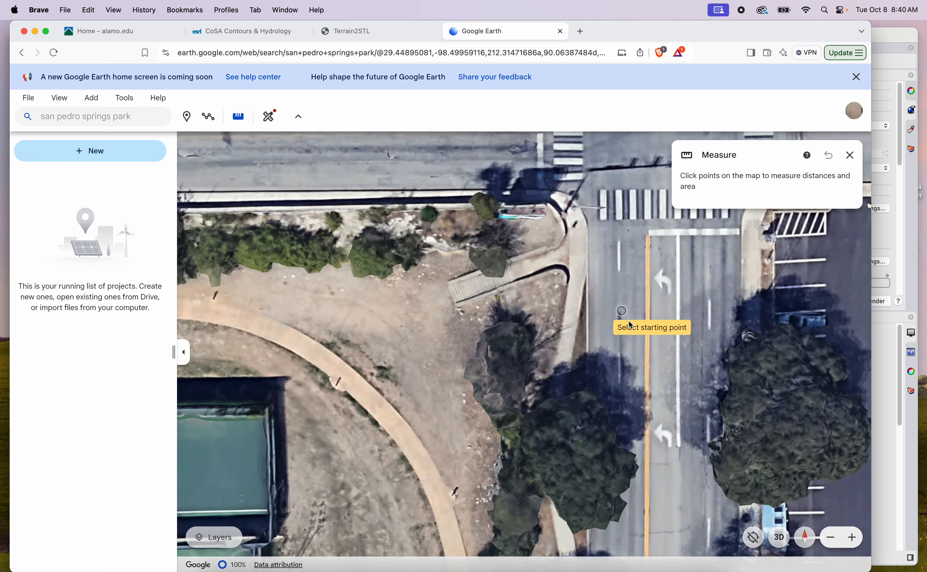
click(603, 296)
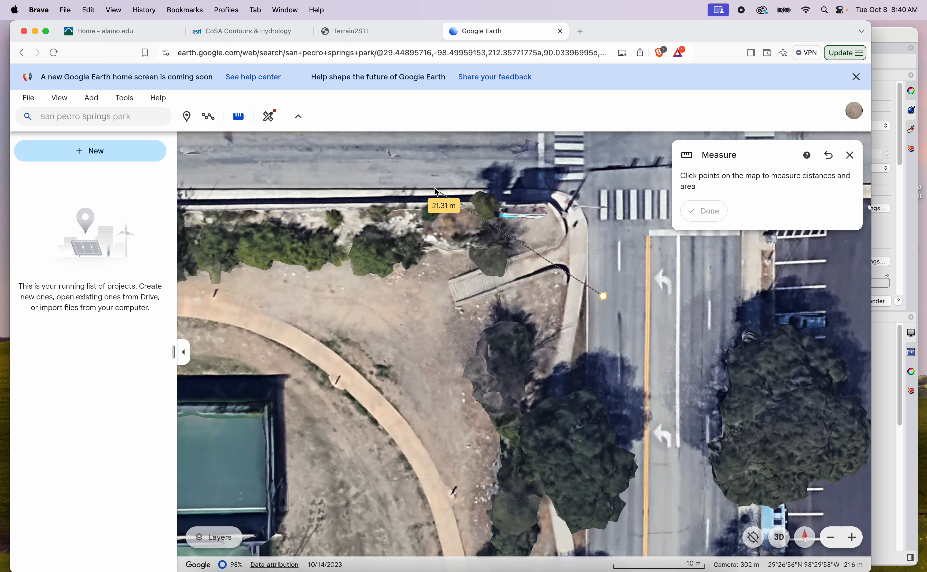
click(838, 163)
click(850, 156)
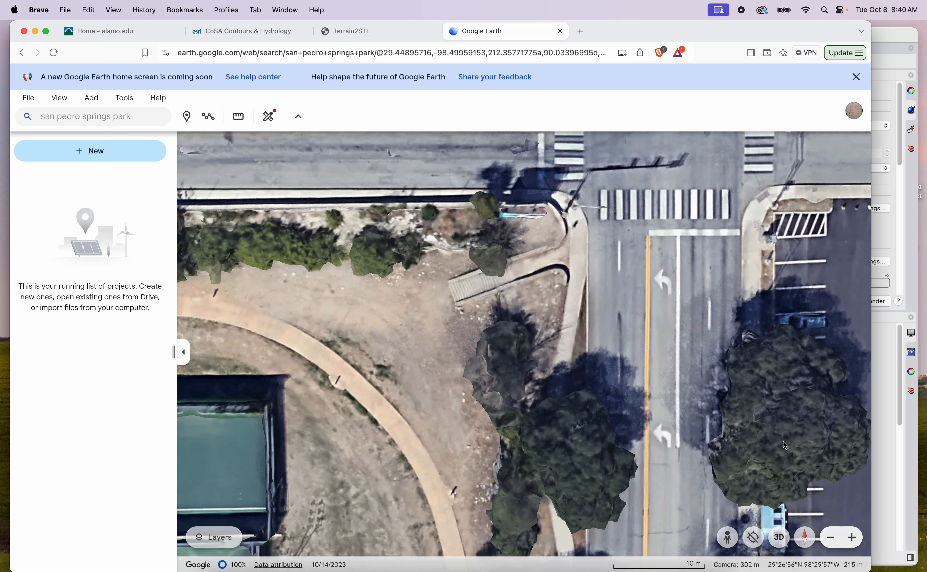
Start a new distance measurement, widen the browser window and reduce the page zoom to enlarge the map area
click(238, 116)
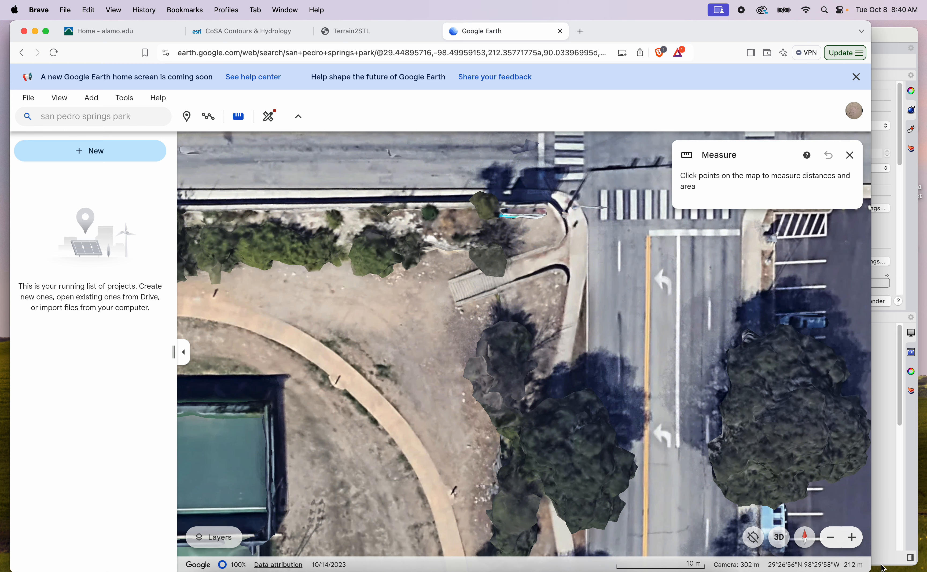
drag(871, 571, 920, 571)
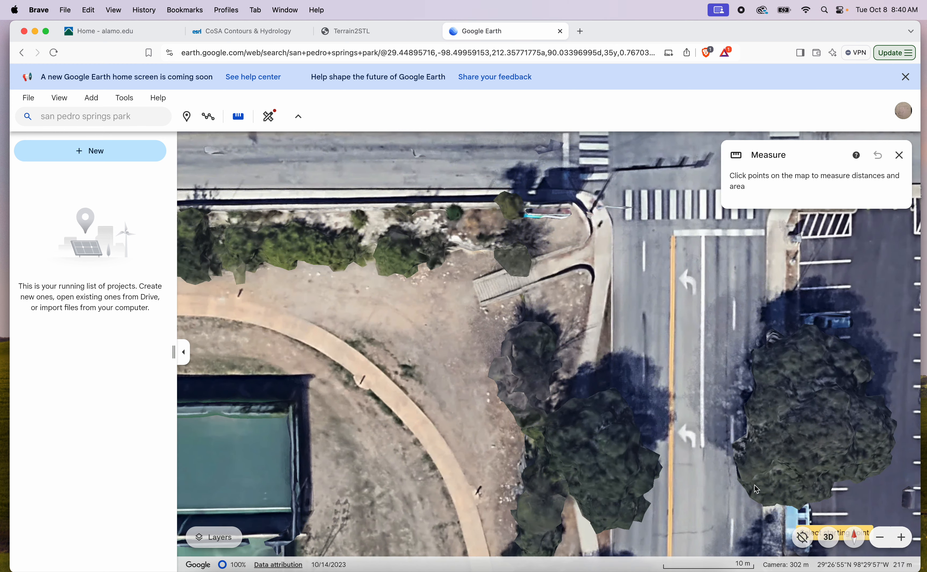
key(super+minus)
key(super+minus)
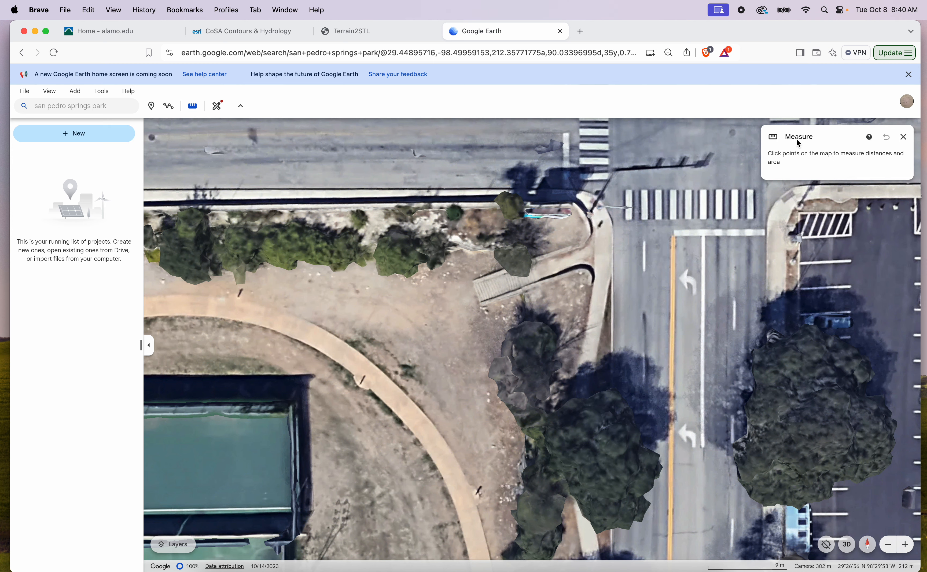
View the help article on measuring distances and areas in Google Earth, and close it
click(871, 139)
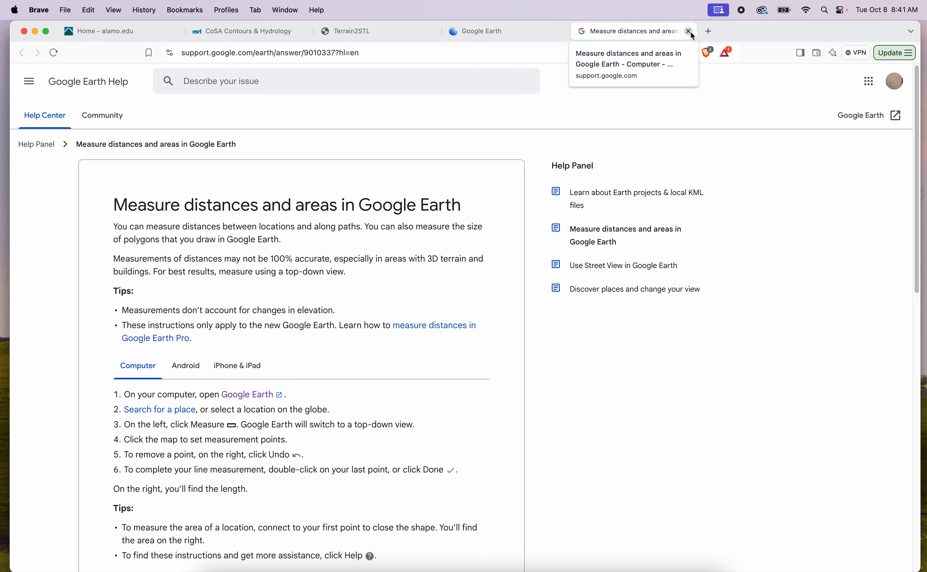
click(691, 33)
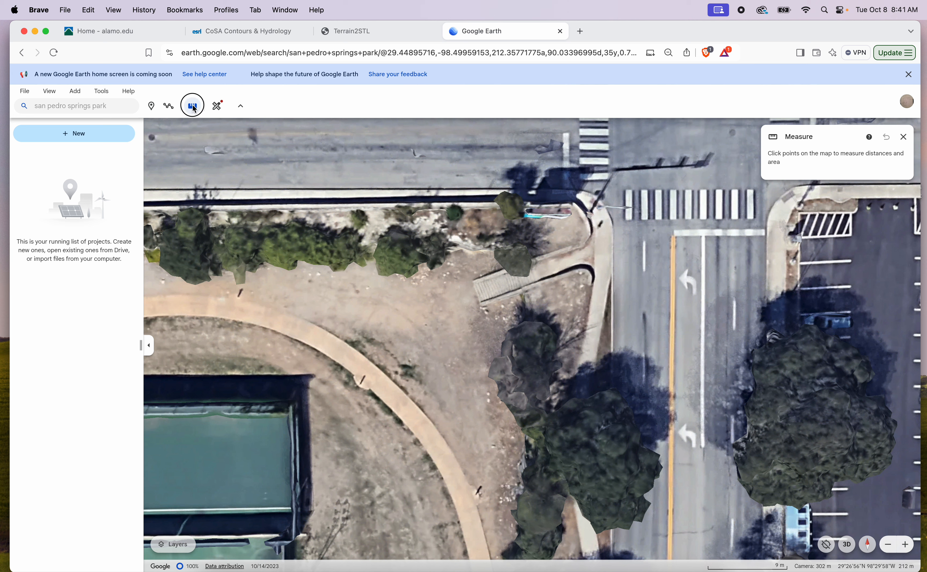
Measure a horizontal line about 30 ft long across the road south of the intersection, with the length unit set to Feet
click(193, 106)
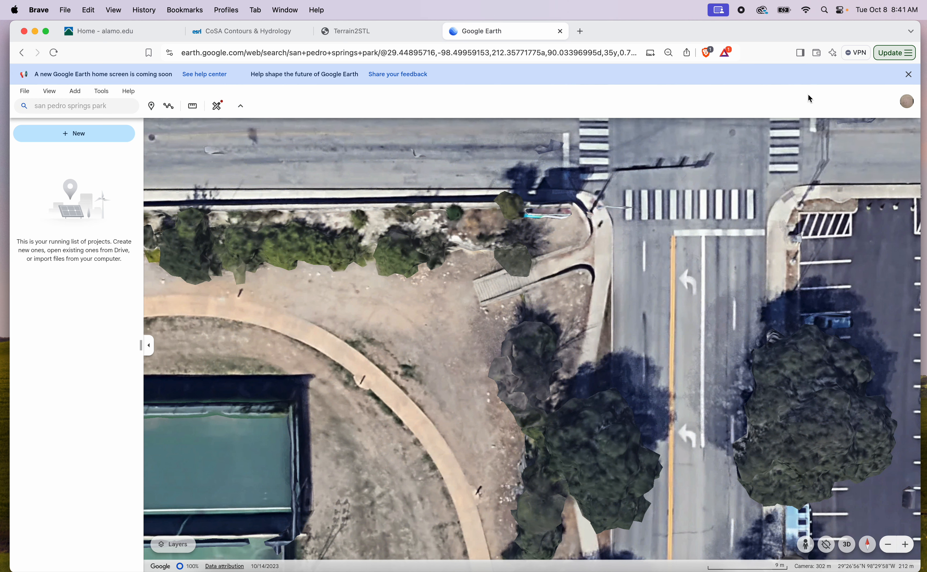
click(193, 107)
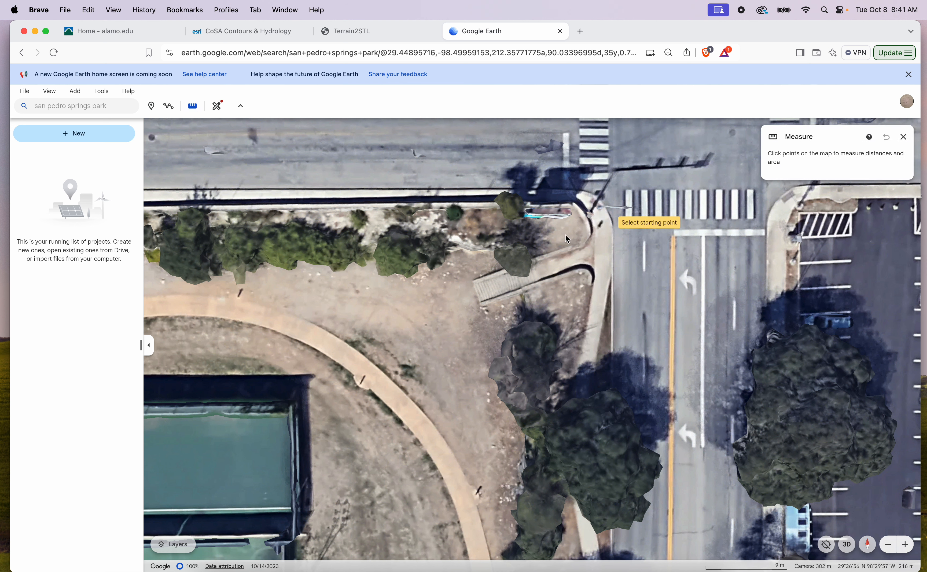
click(644, 309)
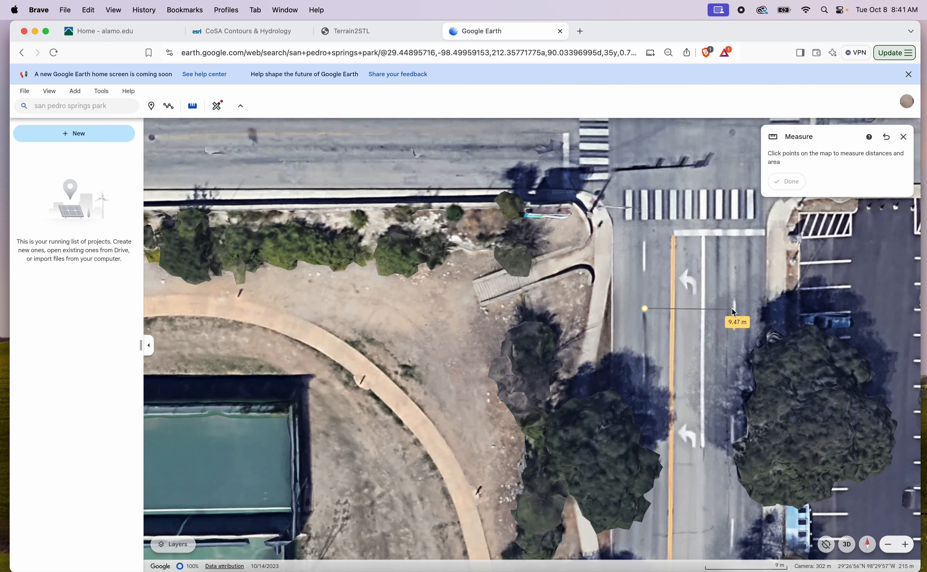
click(729, 309)
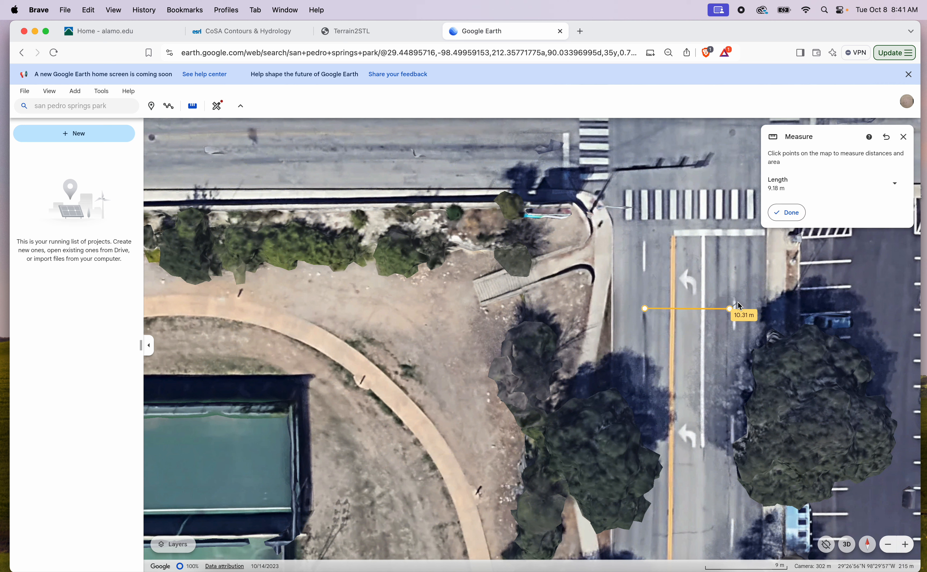
click(898, 184)
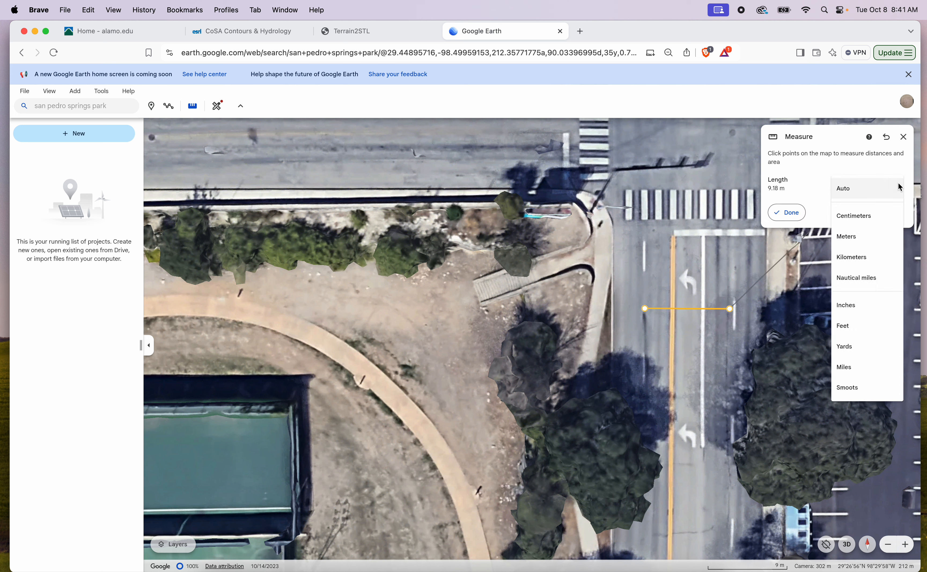
click(860, 325)
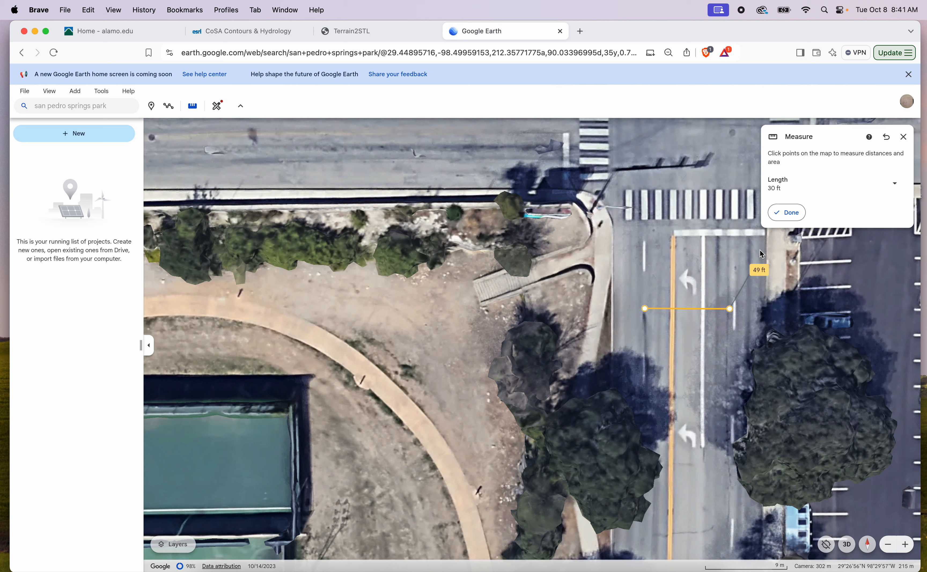
click(798, 217)
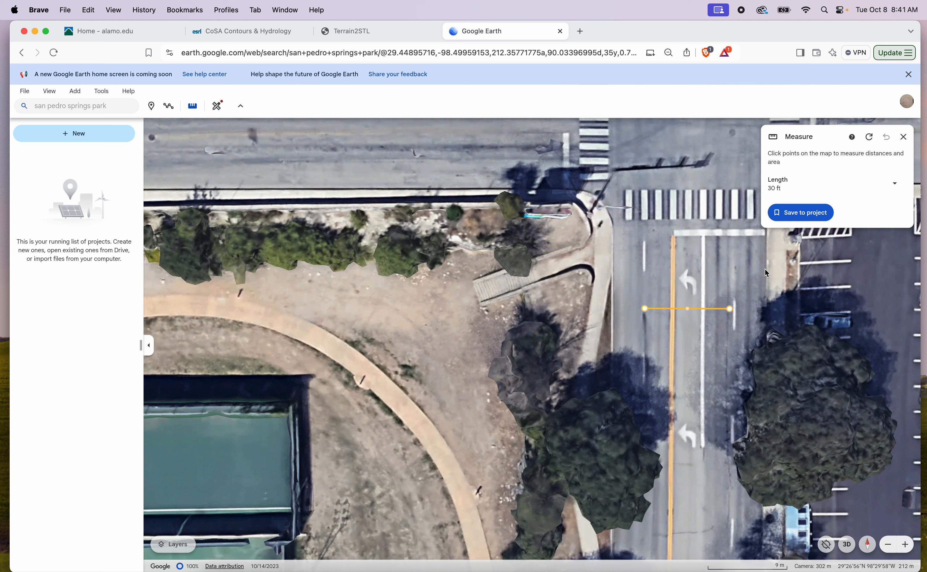
Examine the park corner and intersection around the measured line in tilted 3D and top-down views
scroll(684, 302, down, 5)
scroll(685, 304, up, 5)
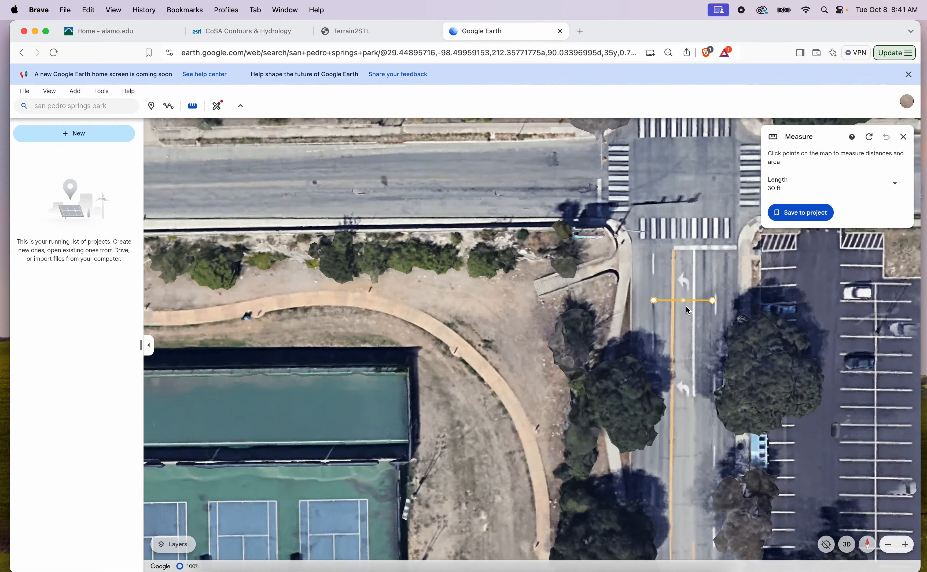
scroll(687, 305, up, 5)
scroll(687, 305, down, 5)
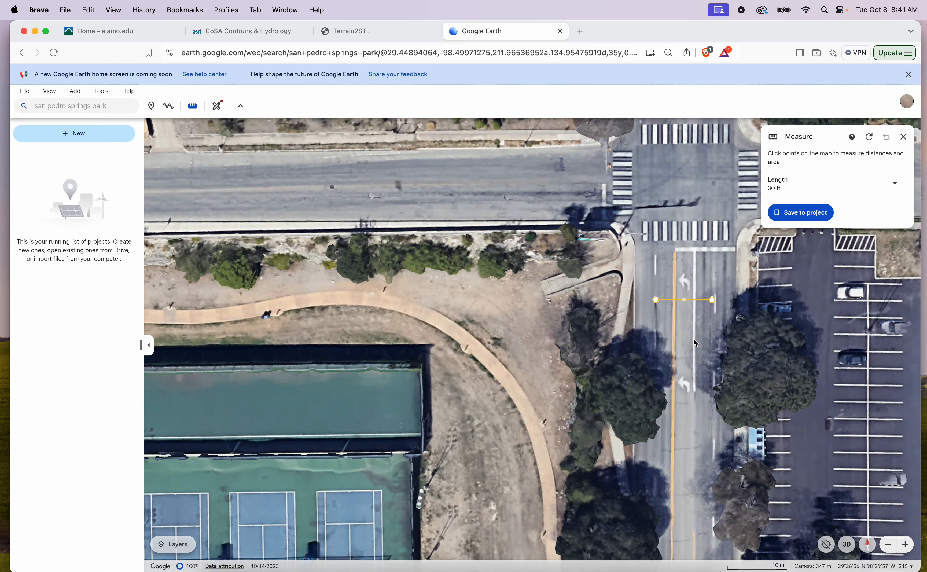
mouse_move(700, 374)
middle_down()
mouse_move(678, 383)
mouse_move(703, 376)
mouse_move(716, 343)
mouse_move(567, 411)
middle_up()
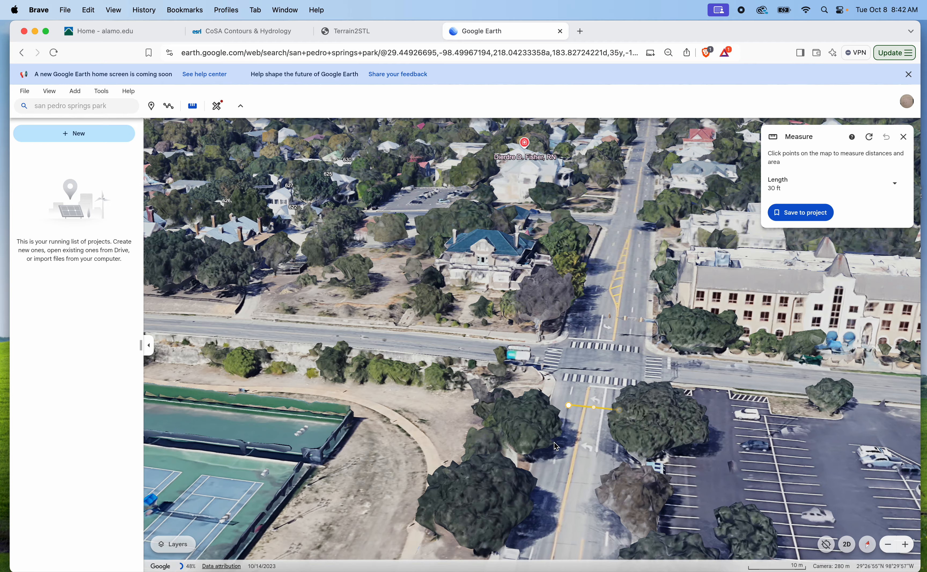
shift+drag(569, 426, 570, 520)
shift+drag(591, 458, 614, 558)
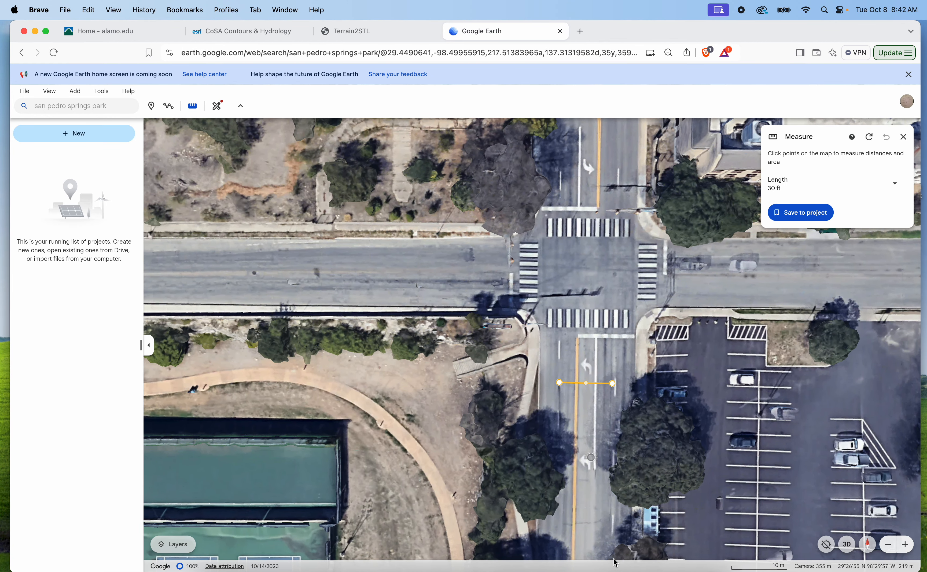
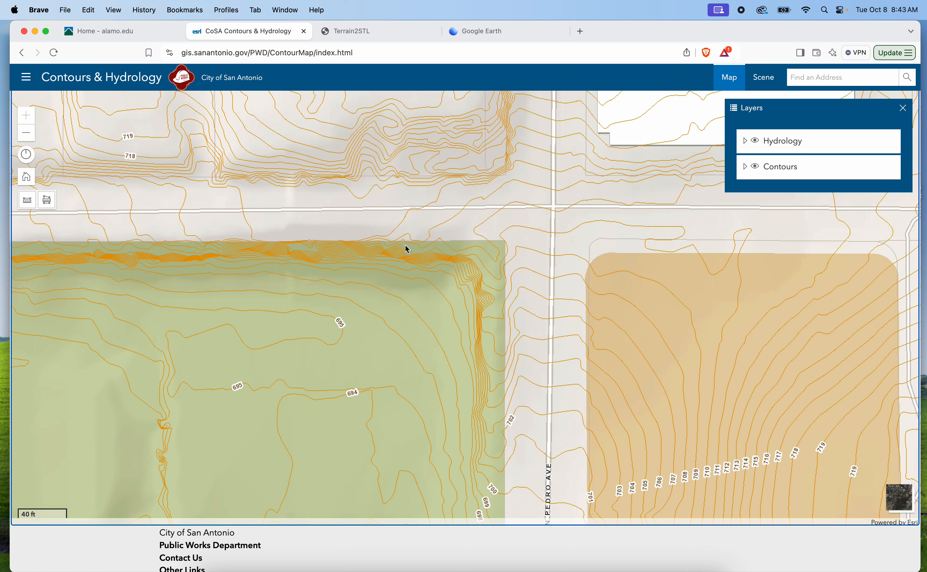
Switch to Google Earth and examine the park corner, stairs and intersection around the measured line in tilted 3D
click(508, 40)
middle_drag(530, 354, 638, 302)
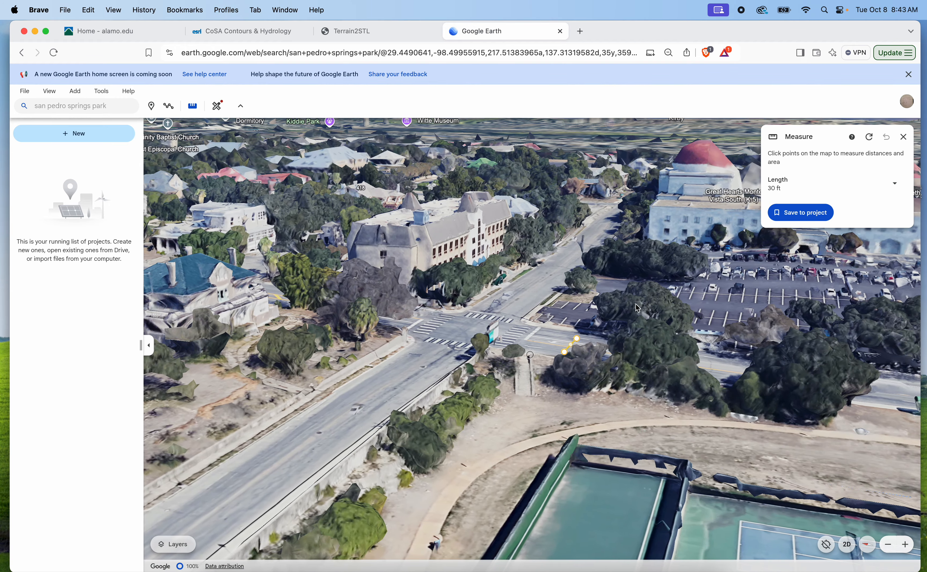
scroll(639, 306, up, 4)
middle_drag(450, 438, 316, 436)
middle_drag(425, 468, 346, 394)
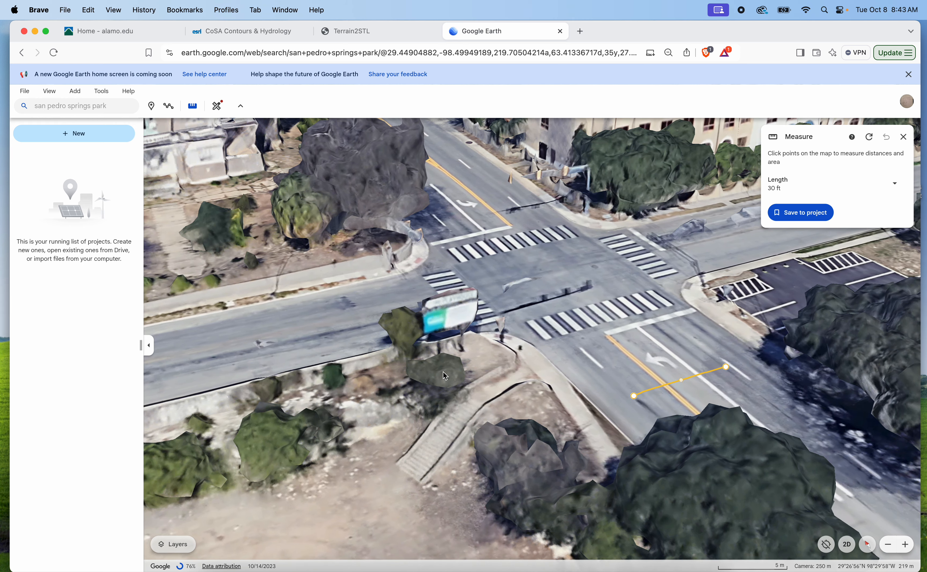
scroll(526, 316, down, 3)
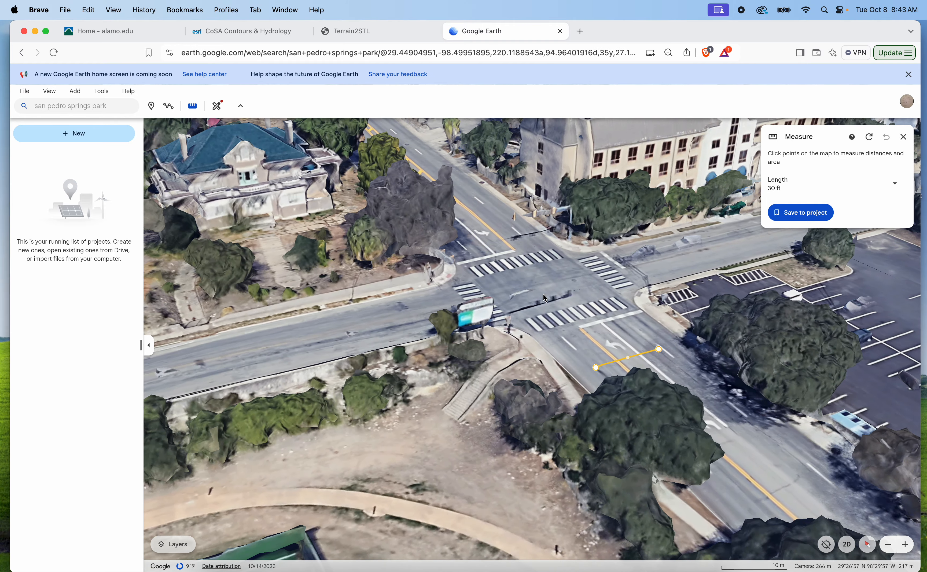
scroll(567, 305, down, 5)
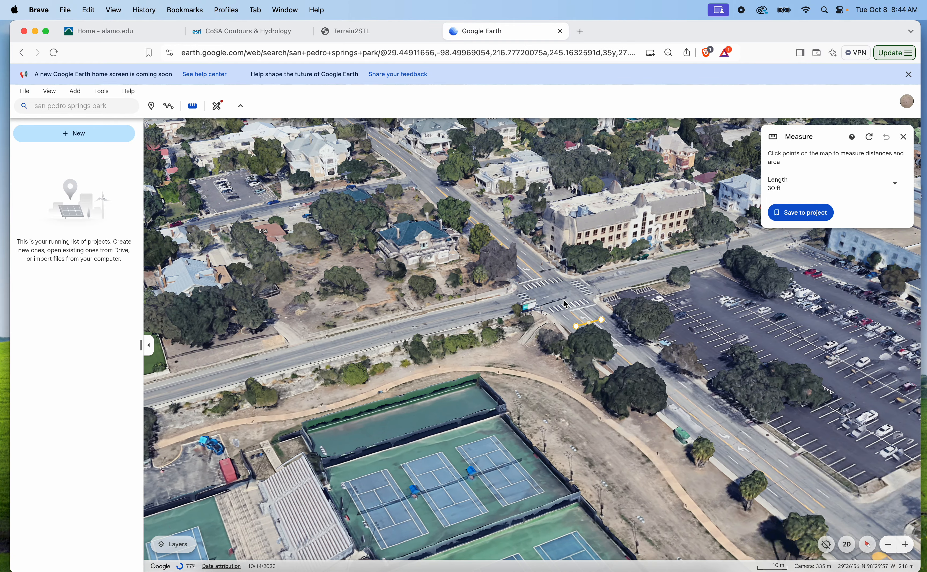
Return to the contour map and capture a screenshot of the area around the park corner and San Pedro Ave intersection
click(391, 34)
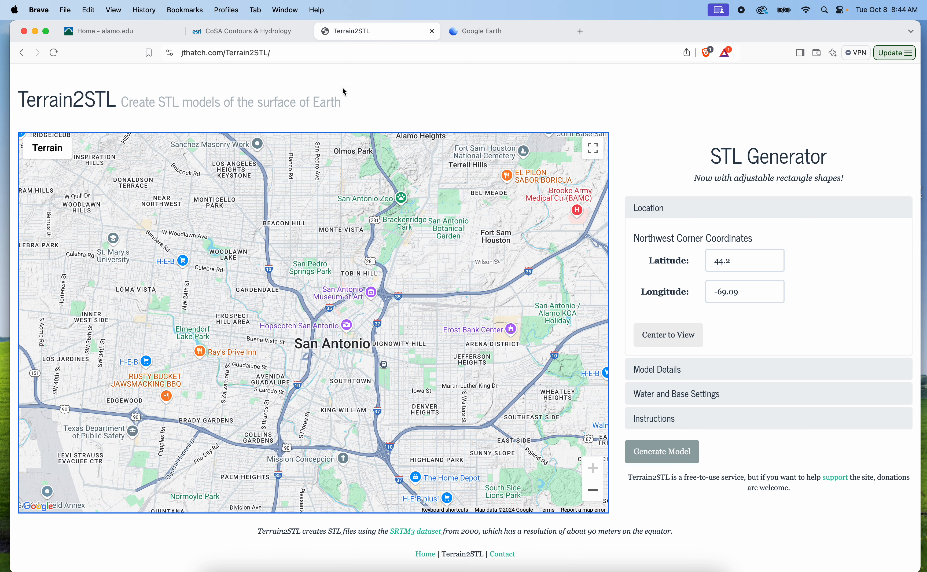
click(277, 35)
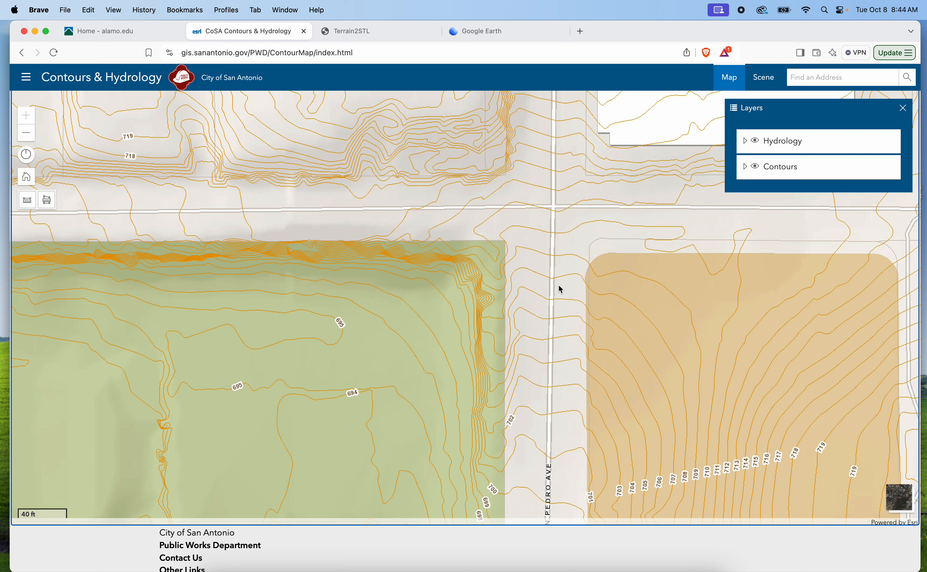
key(super+shift+4)
drag(236, 116, 725, 424)
Switch to Rhino and check the model units in the document's units settings
click(36, 32)
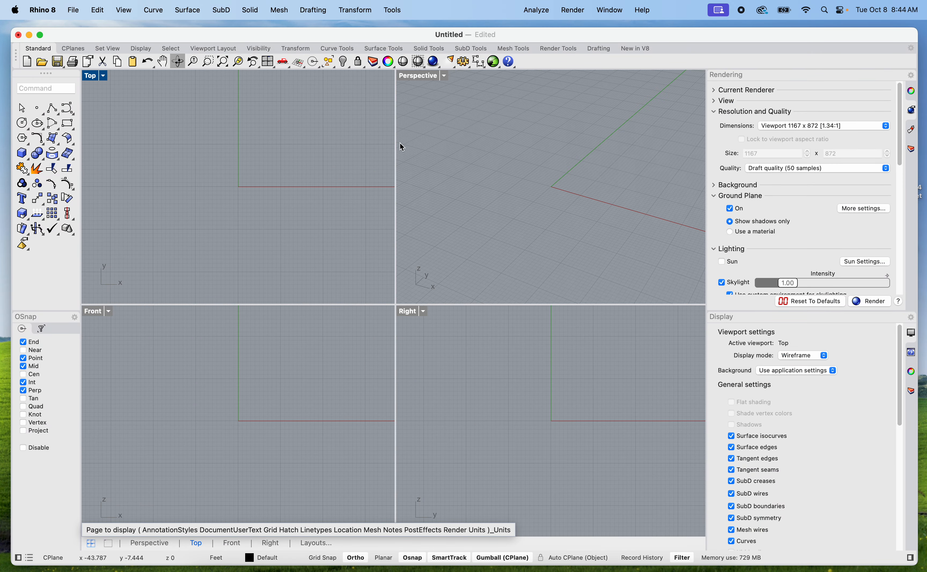
scroll(230, 238, down, 6)
scroll(232, 234, down, 3)
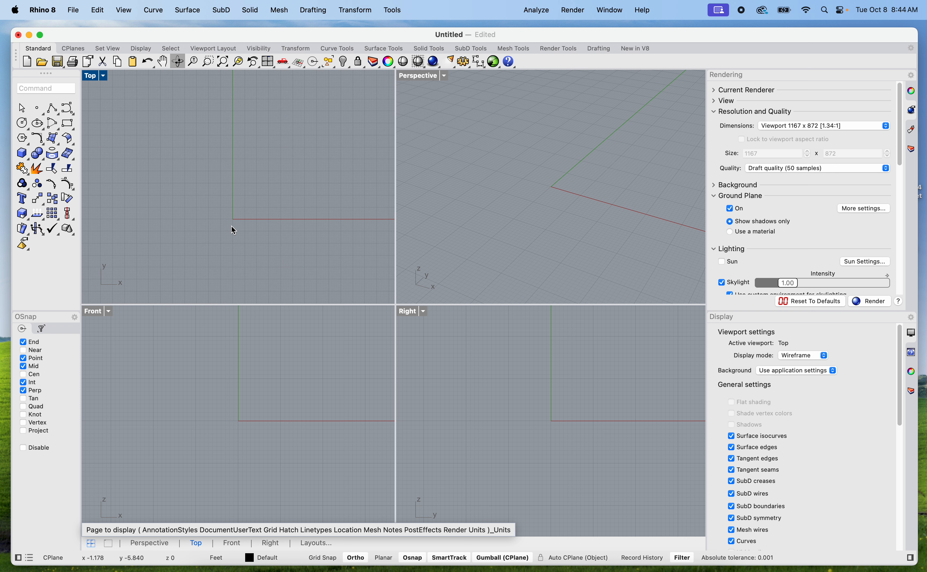
middle_click(239, 205)
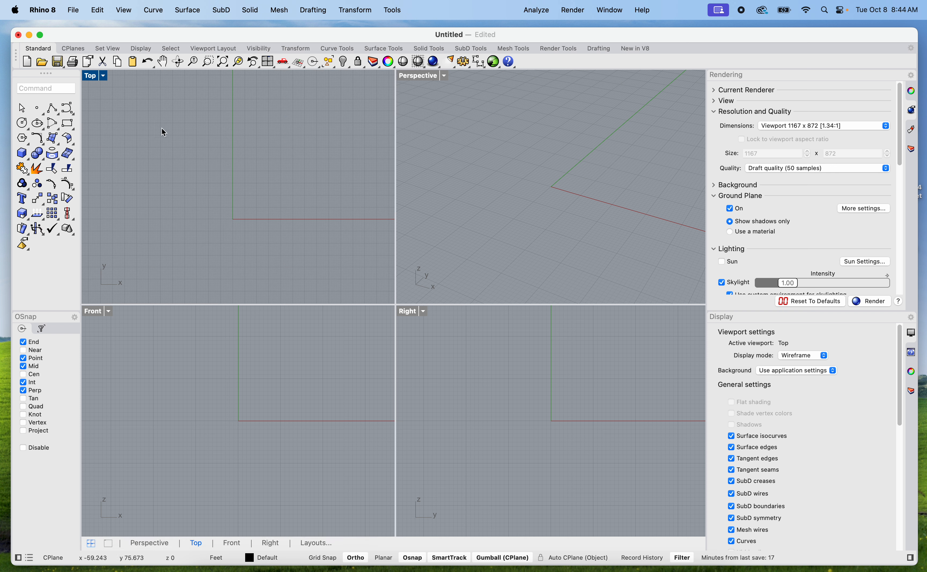
text(units)
key(Return)
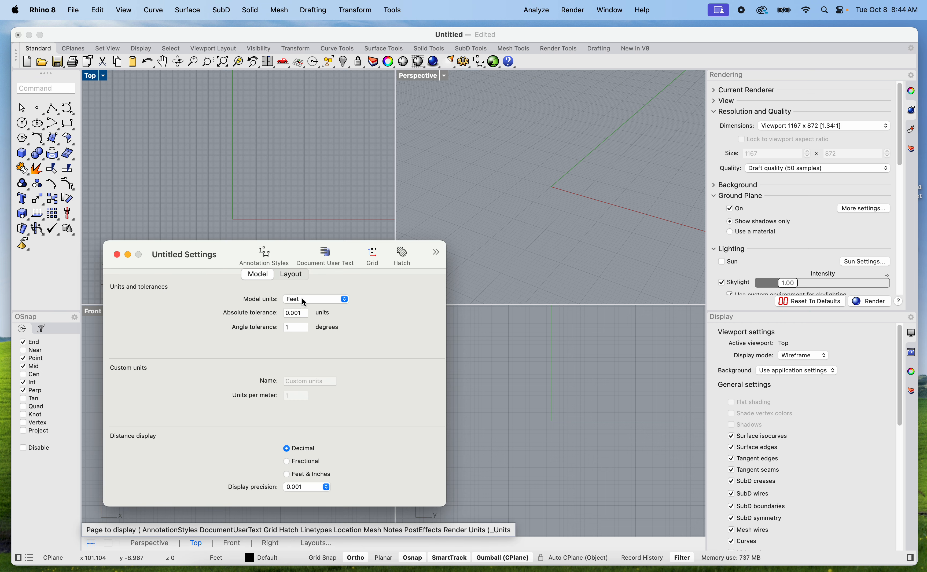
click(117, 254)
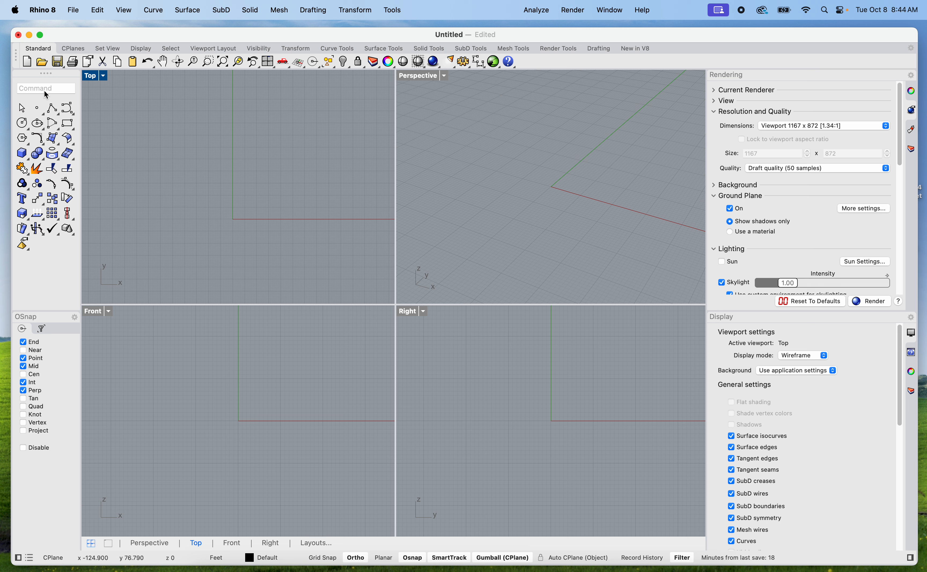
Draw a 48 by 48 ft rectangle near the origin in the Top view
text(rec)
key(Return)
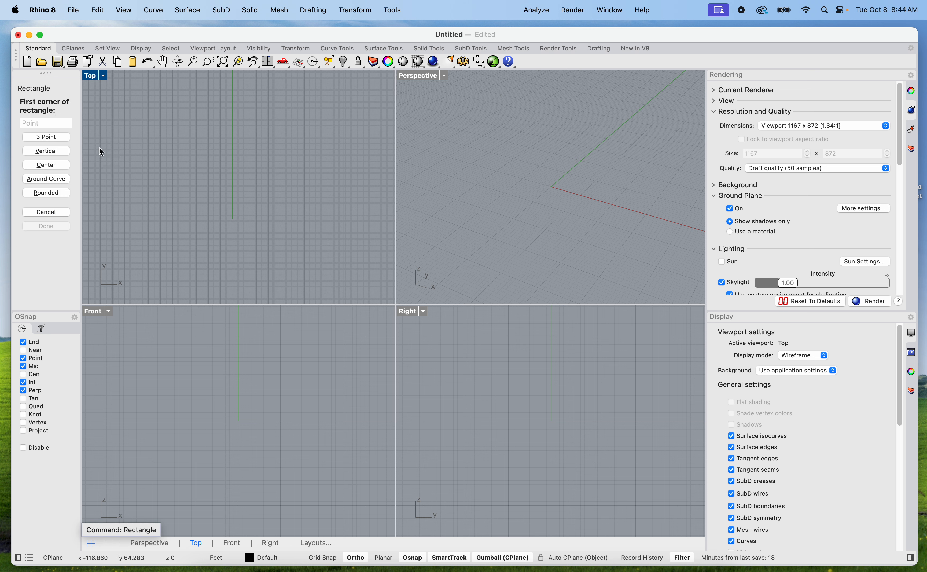
click(179, 221)
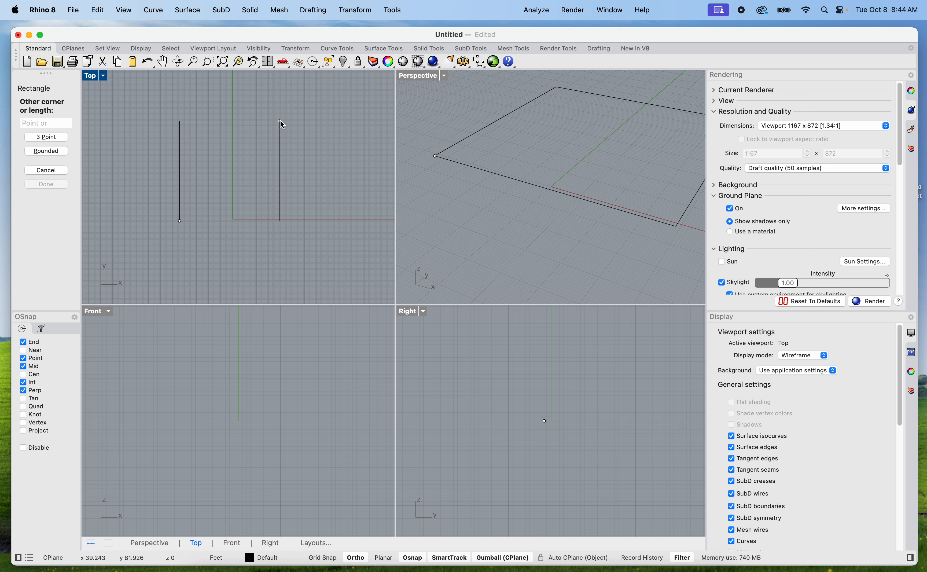
text(48)
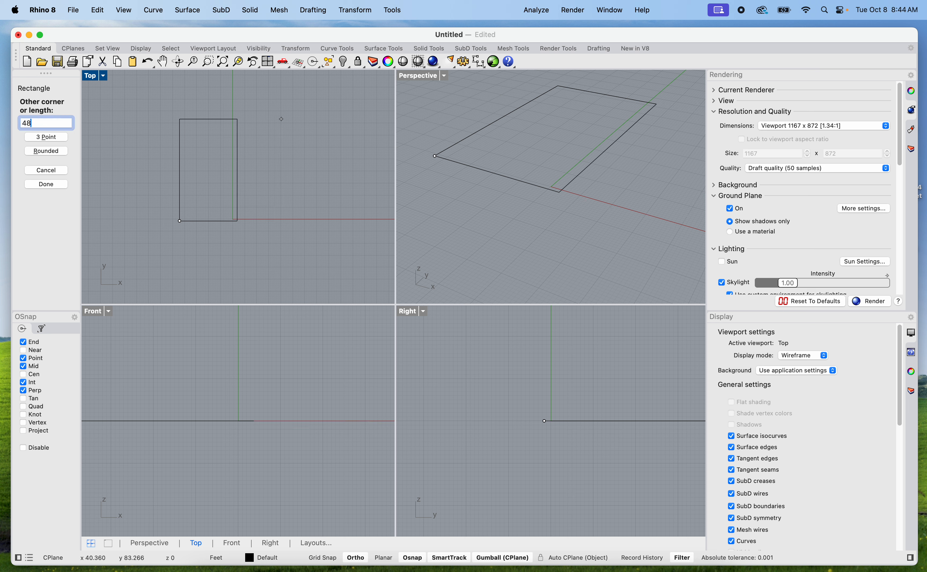
key(Return)
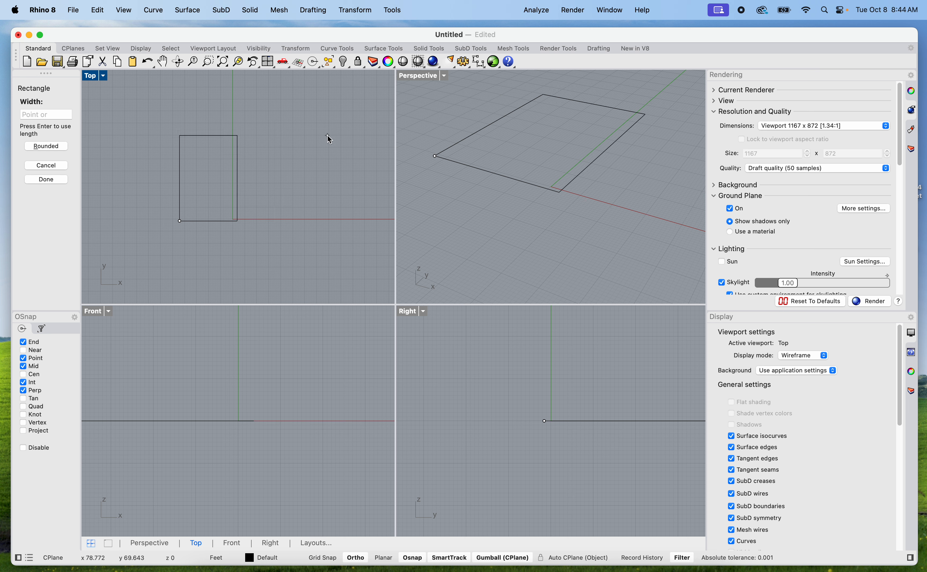
text(48)
key(Return)
Maximize the Top viewport with the square and the empty space around it in view
scroll(362, 172, down, 5)
scroll(324, 173, down, 8)
scroll(332, 172, up, 15)
right_drag(332, 174, 260, 176)
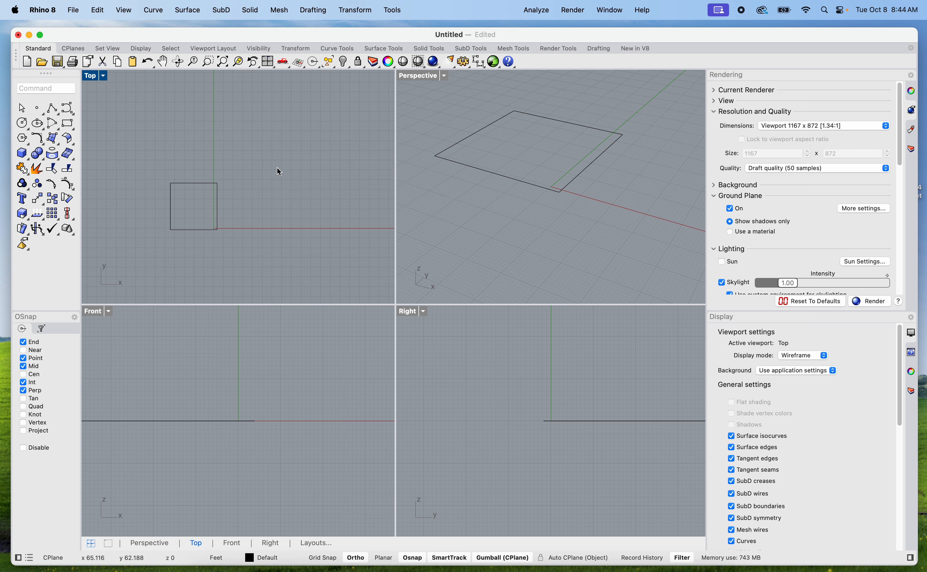
double_click(92, 76)
scroll(373, 249, up, 6)
scroll(364, 255, down, 8)
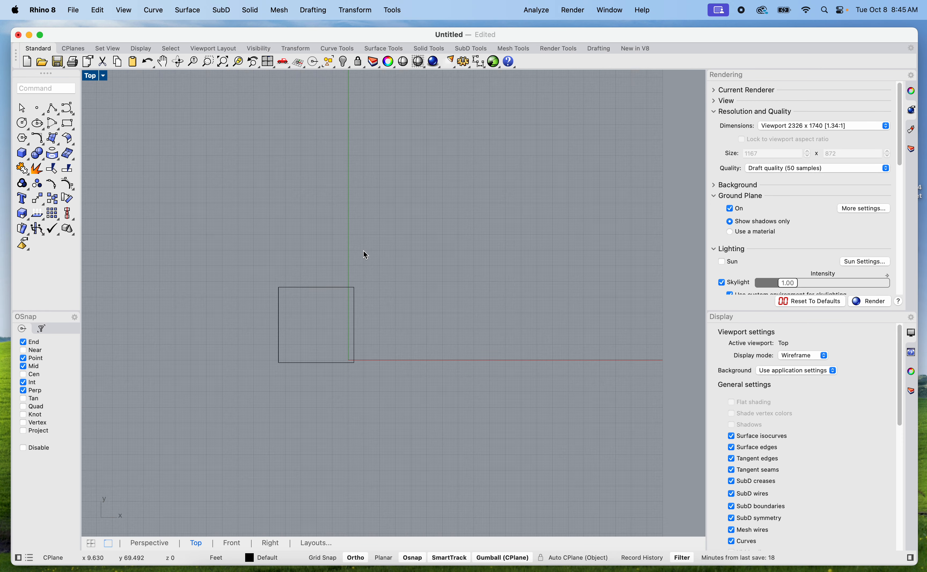
right_drag(397, 256, 395, 270)
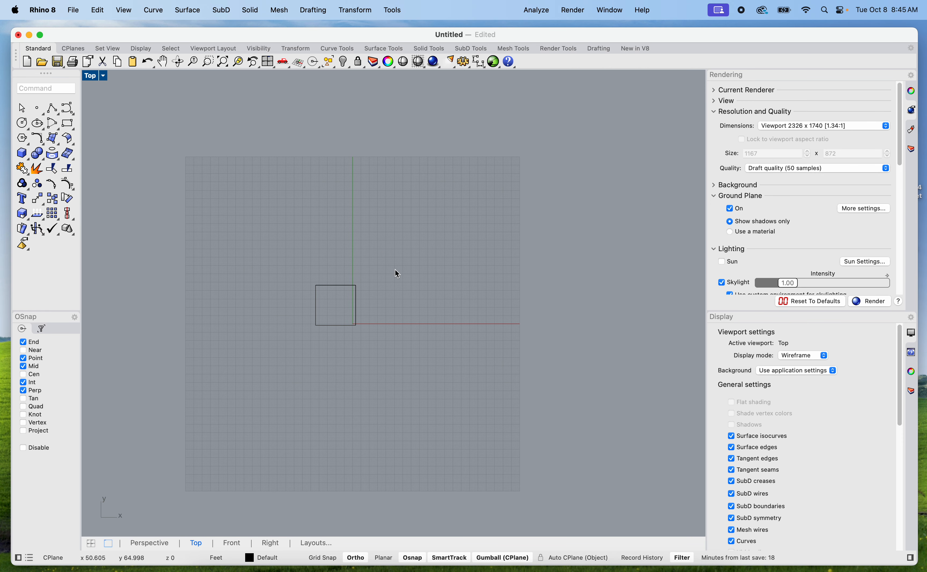
Start a Picture insertion and choose the recent file Screenshot 2024-10-08 at 8.43.05 AM
text(Picture)
key(Return)
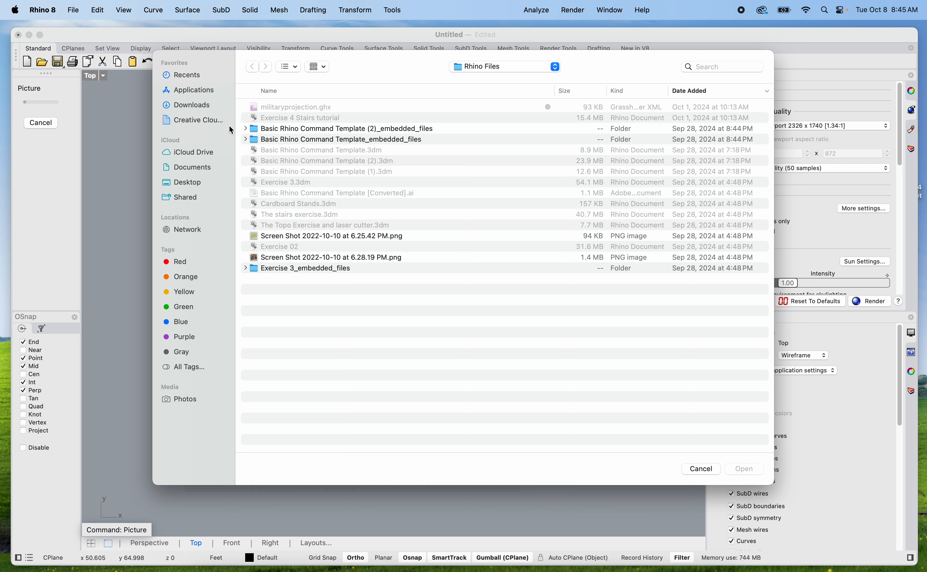
click(188, 181)
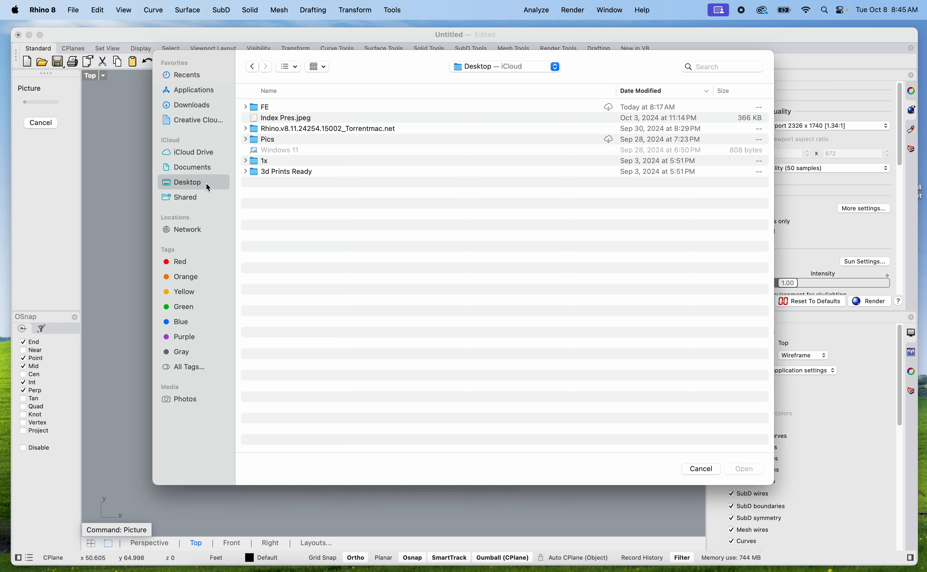
click(195, 198)
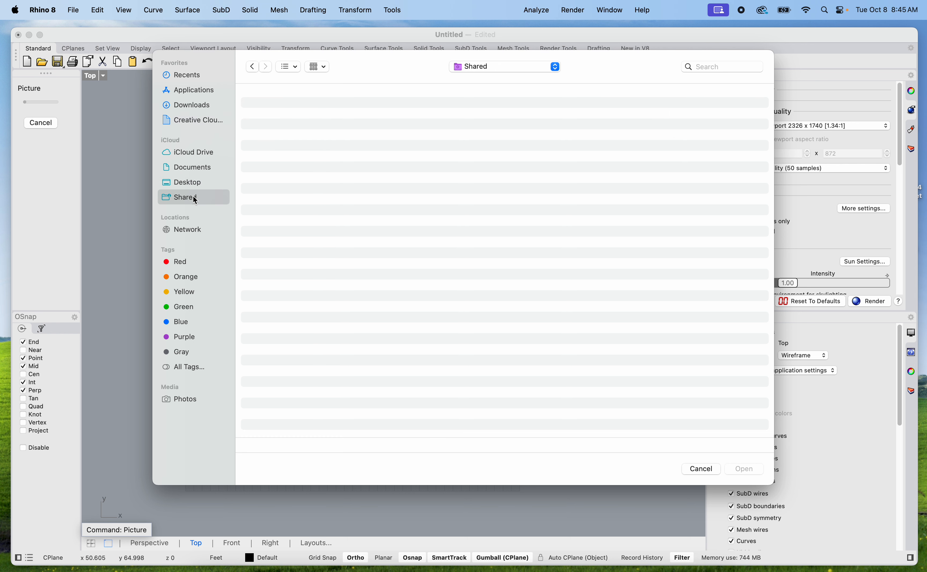
click(195, 185)
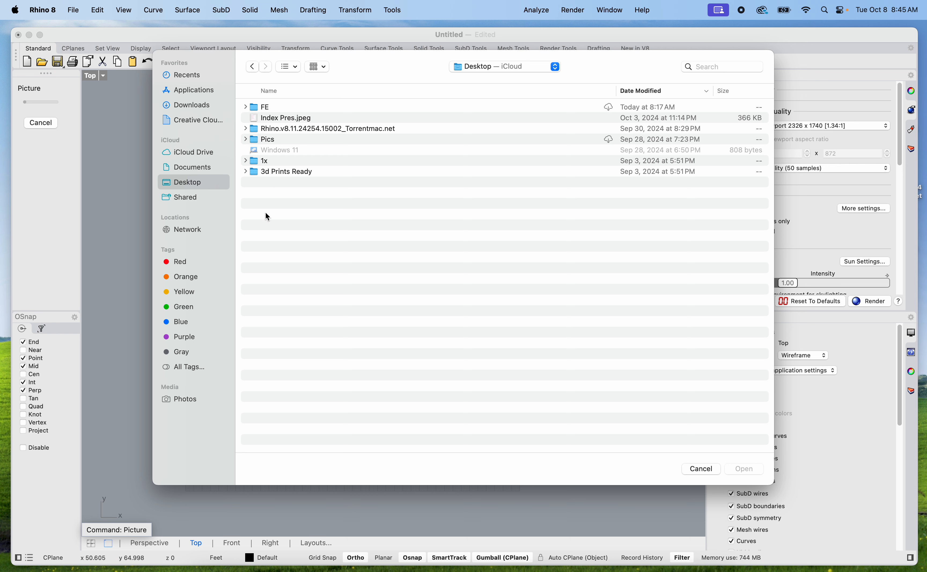
click(253, 68)
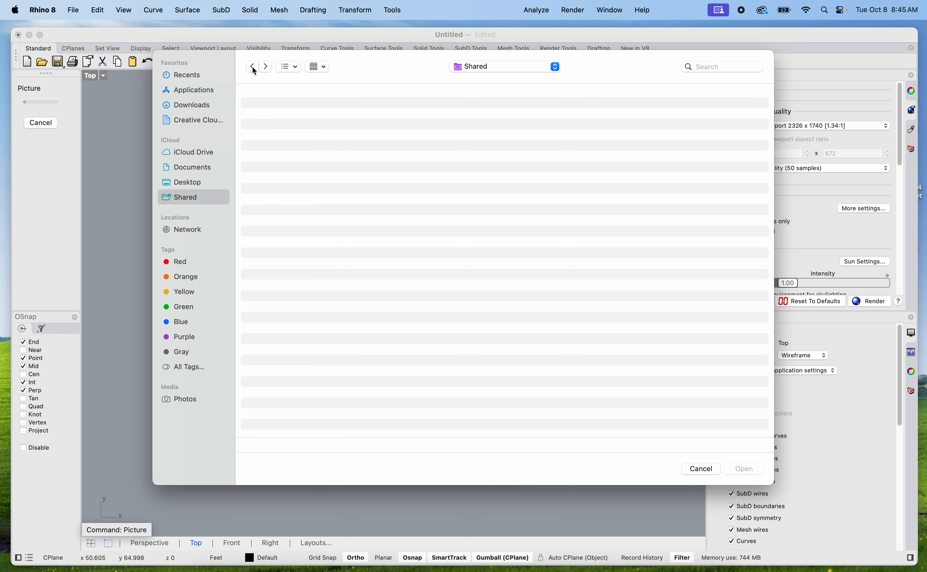
click(186, 80)
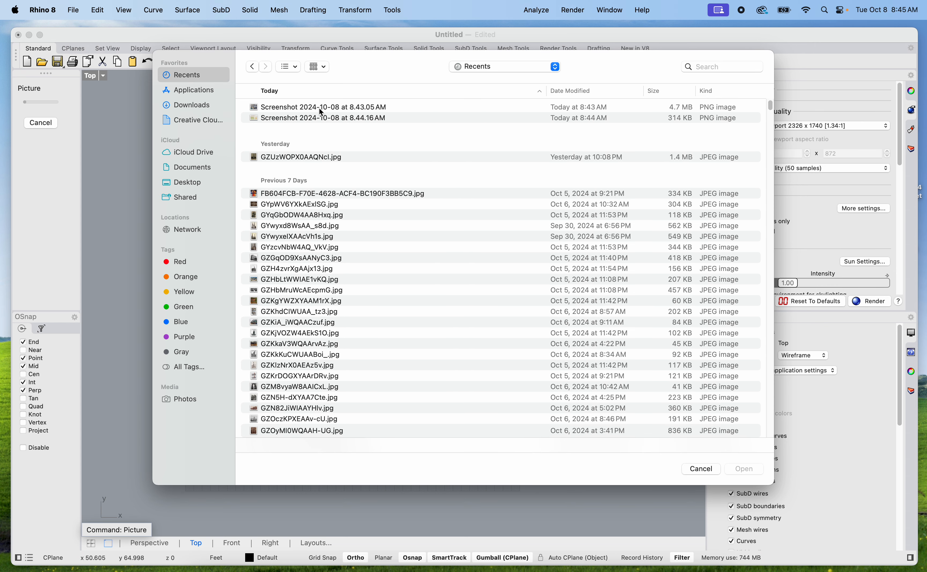
right_click(301, 108)
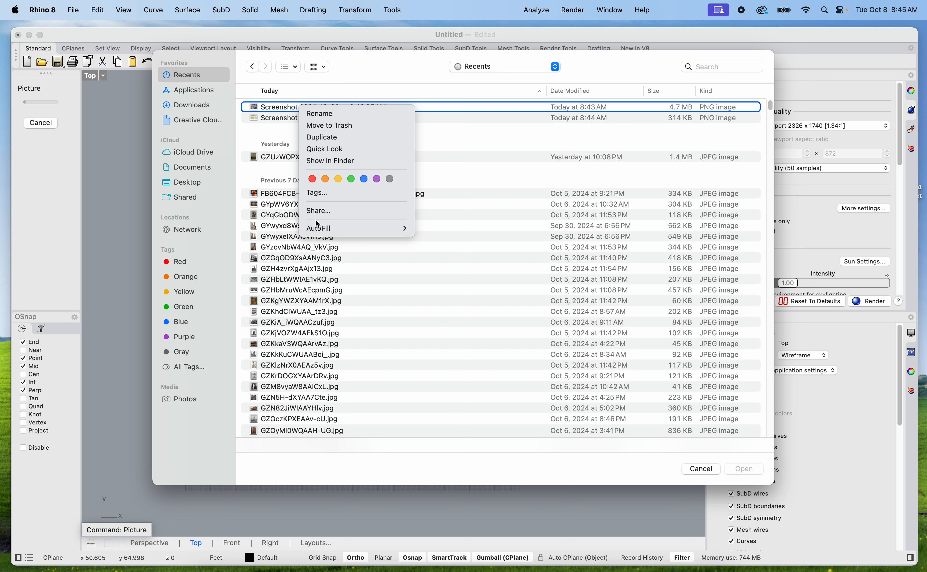
click(288, 136)
click(287, 119)
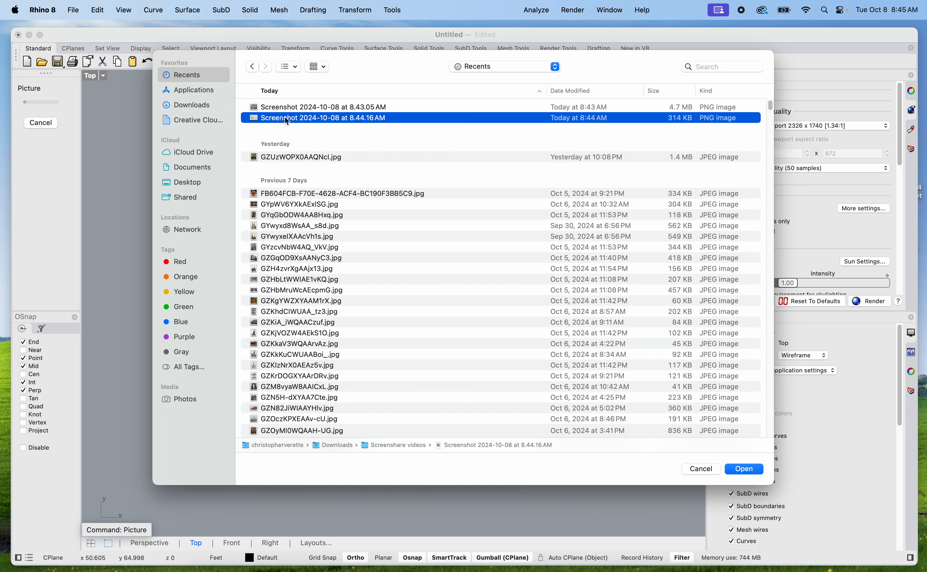
click(292, 108)
click(756, 473)
Place the aerial picture east of the square, several times the square's width, by its two opposite corners
click(518, 199)
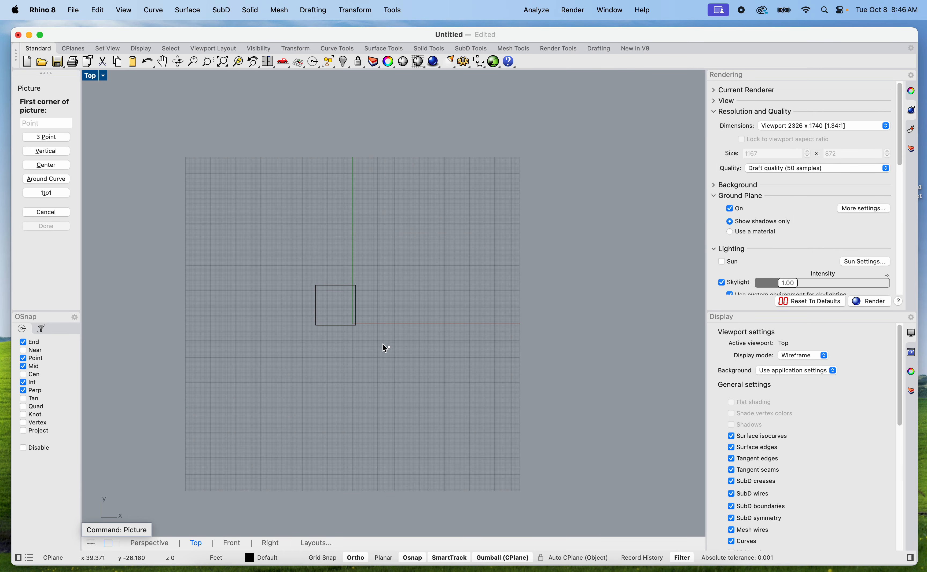
click(427, 325)
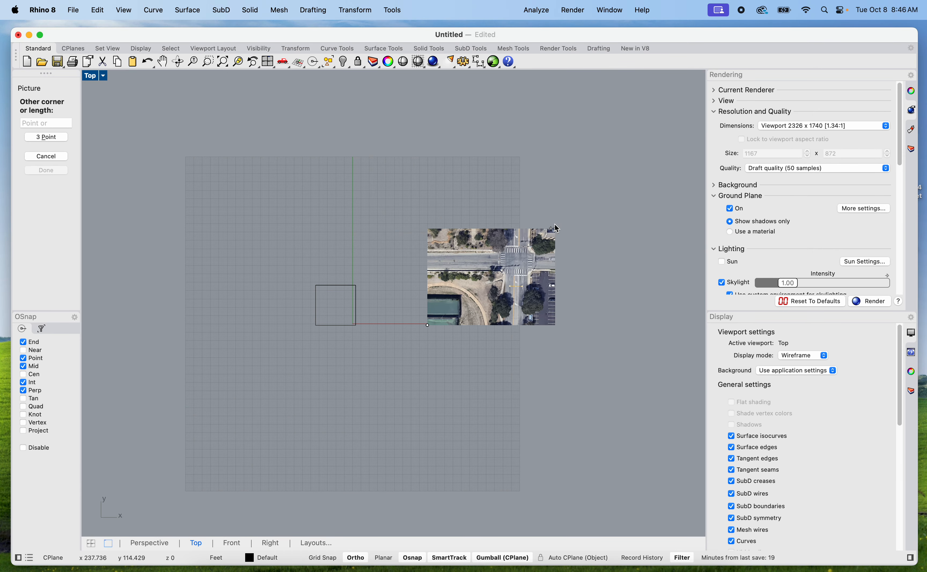
click(619, 180)
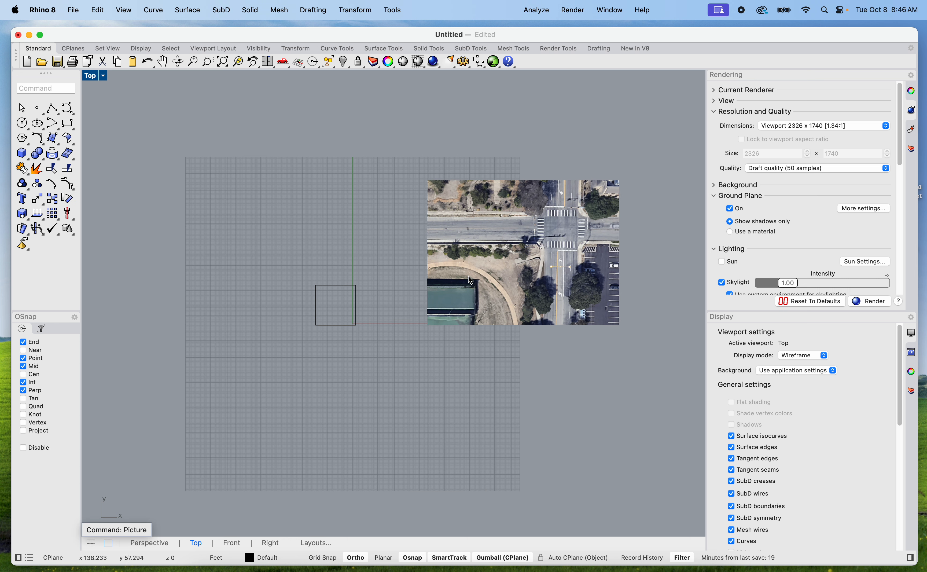
Insert the contour map picture, Screenshot 2024-10-08 at 8.44.16 AM, overlapping the lower part of the aerial picture
text(Picture)
key(Return)
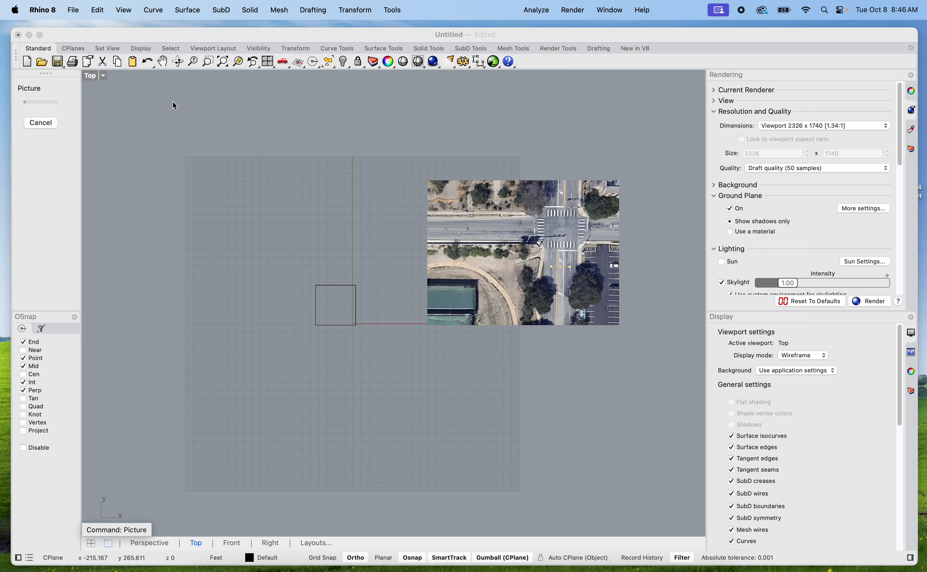
double_click(277, 106)
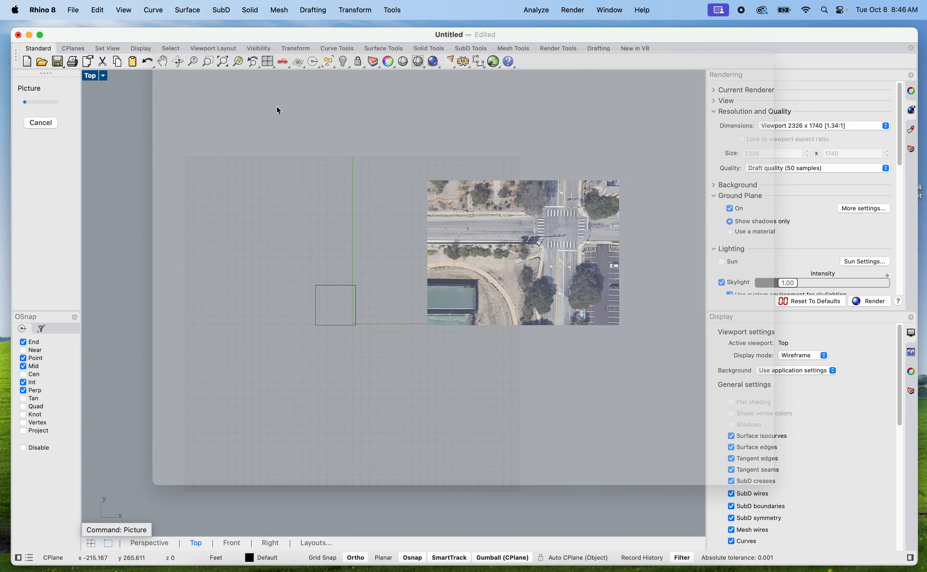
click(398, 391)
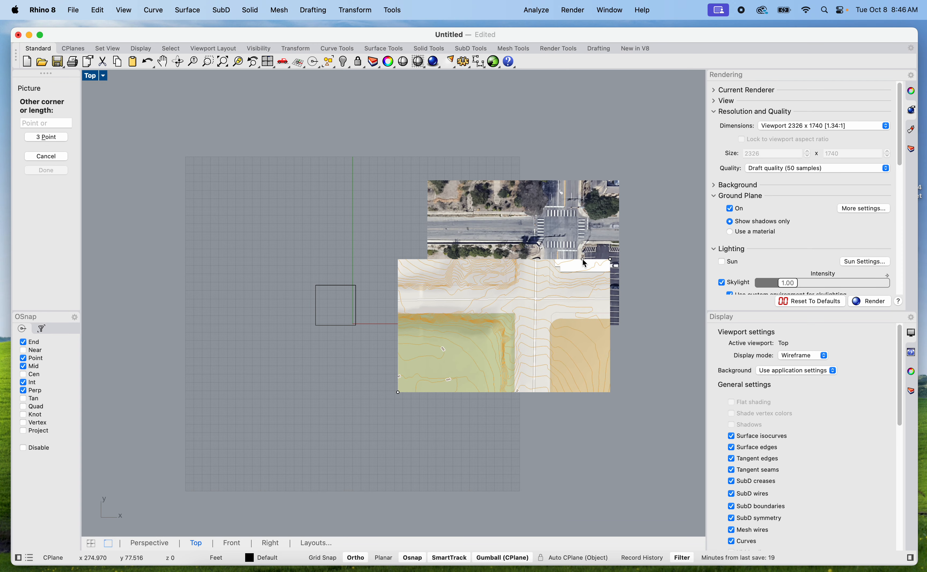
click(578, 269)
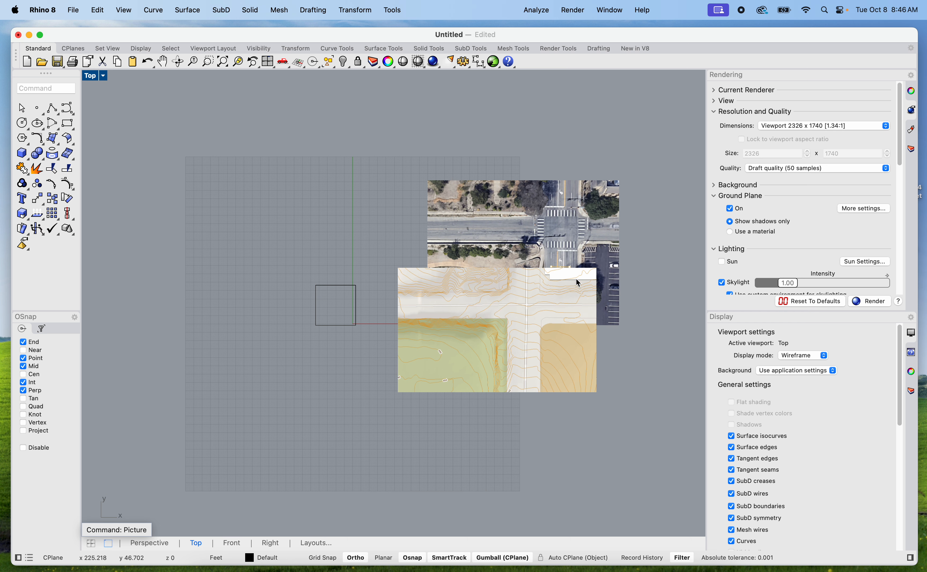
scroll(526, 342, up, 5)
scroll(526, 342, down, 5)
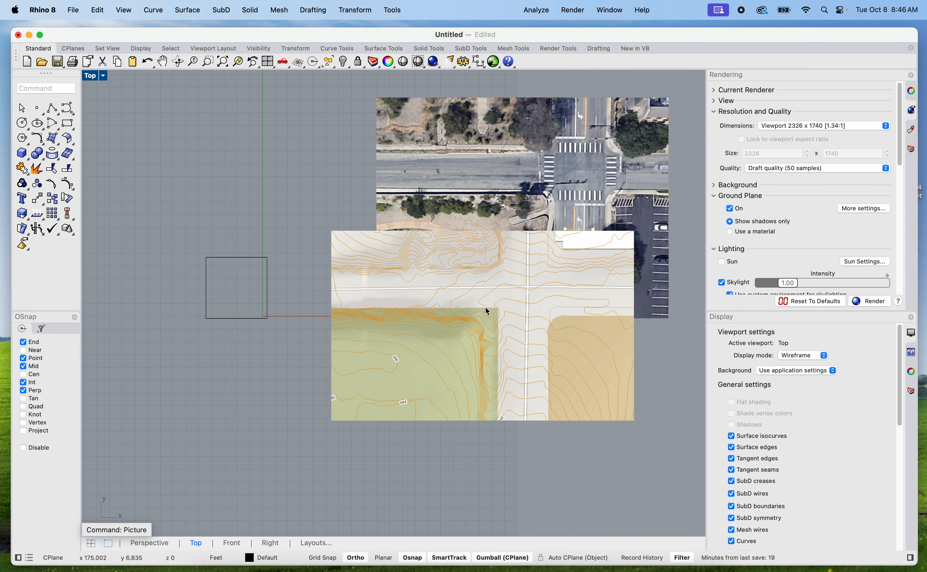
click(566, 316)
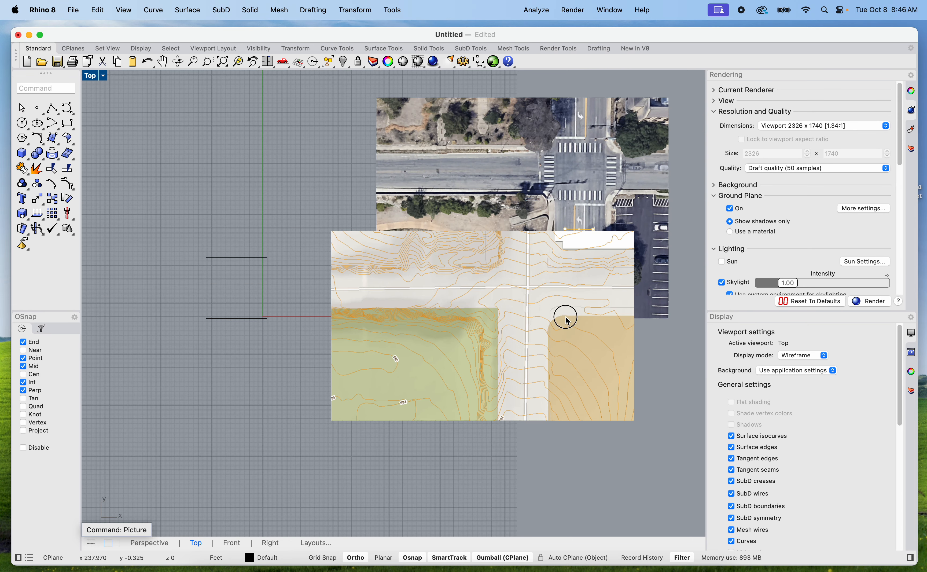
Set the contour map picture's object transparency to 45% and move it up over the aerial picture
click(622, 341)
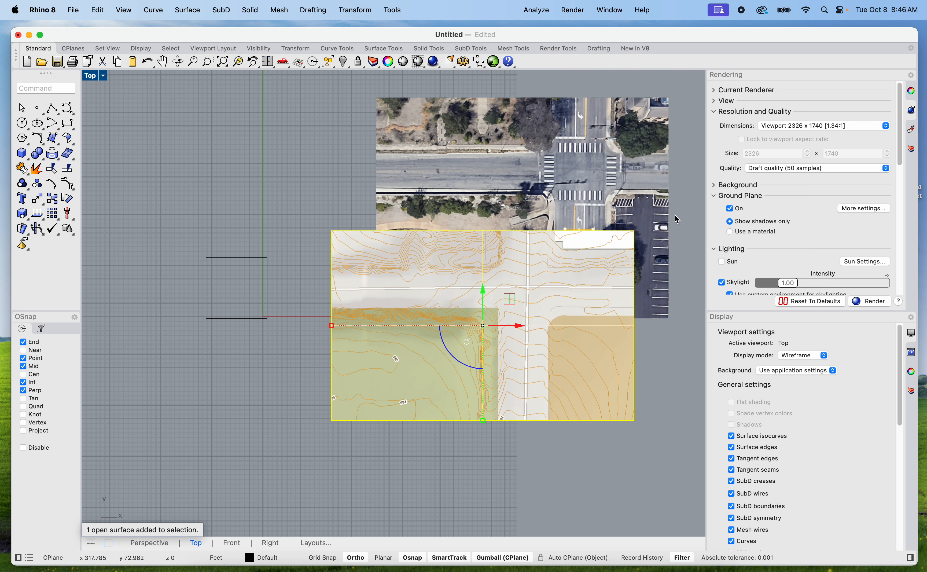
click(913, 373)
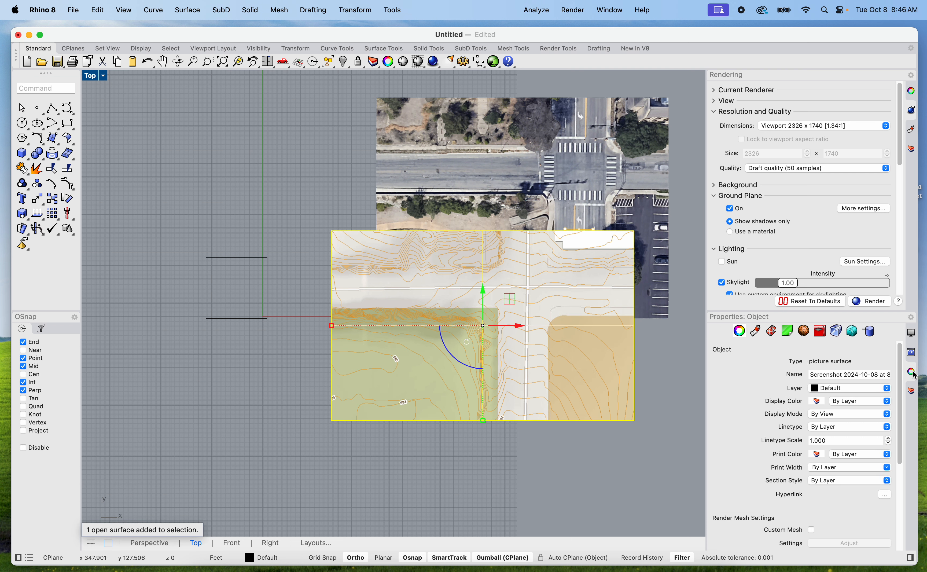
click(756, 332)
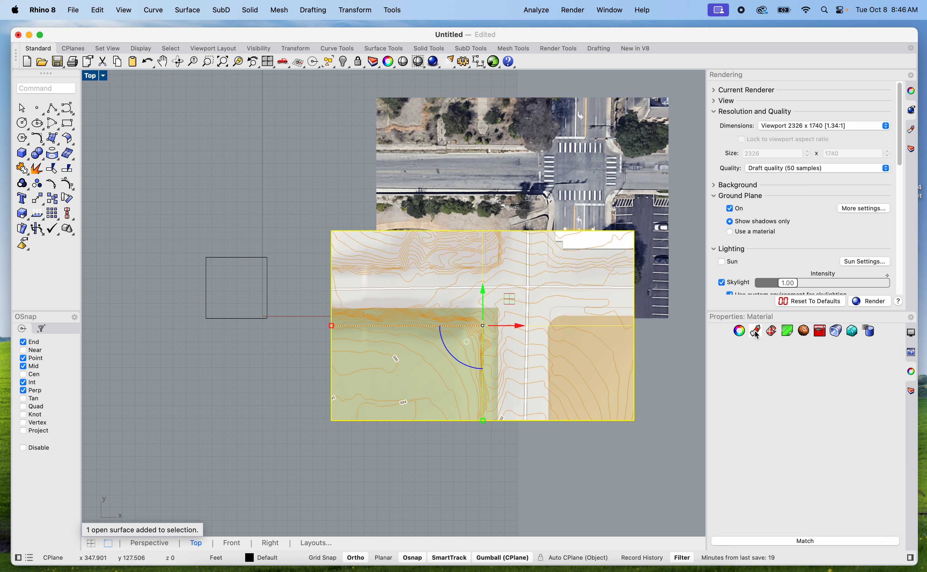
drag(736, 501, 797, 504)
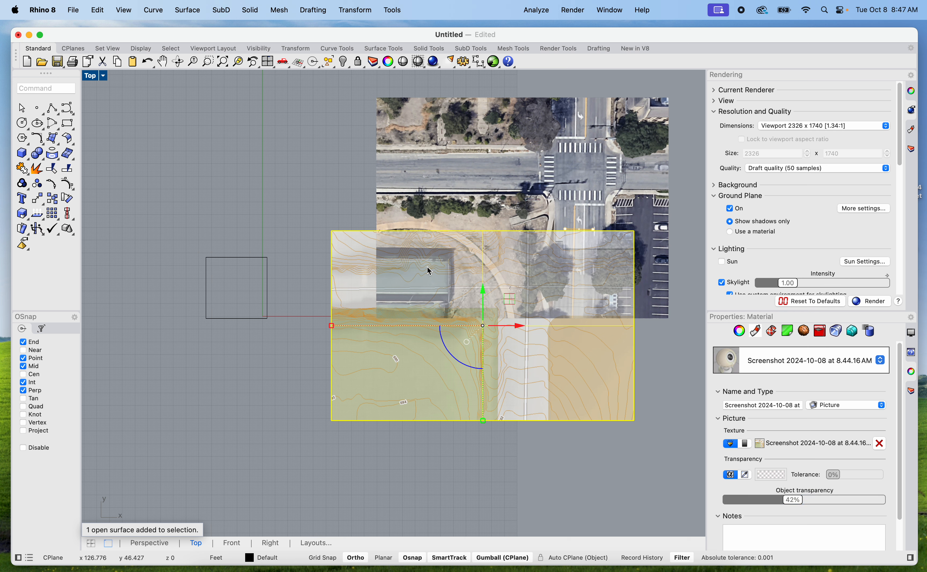
drag(792, 500, 798, 499)
drag(520, 385, 590, 273)
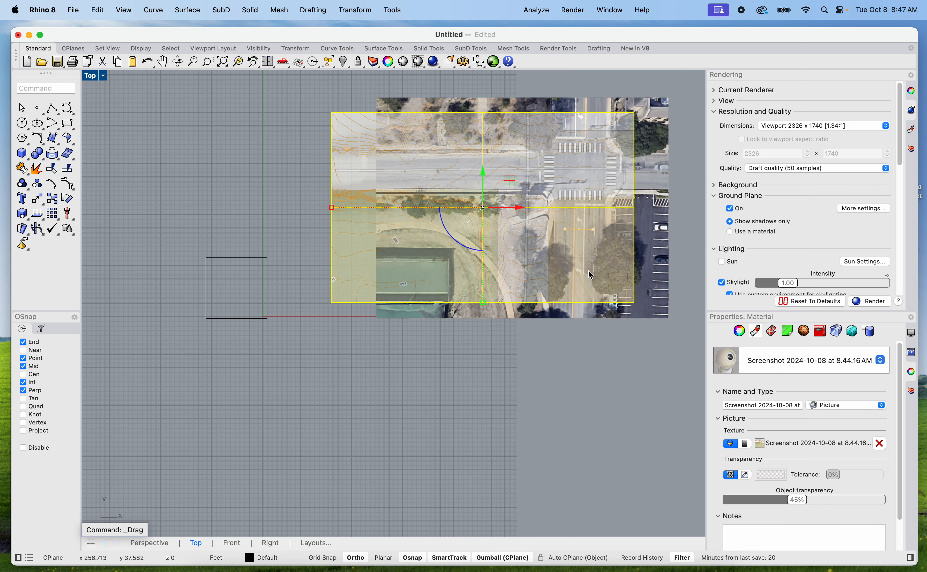
click(537, 368)
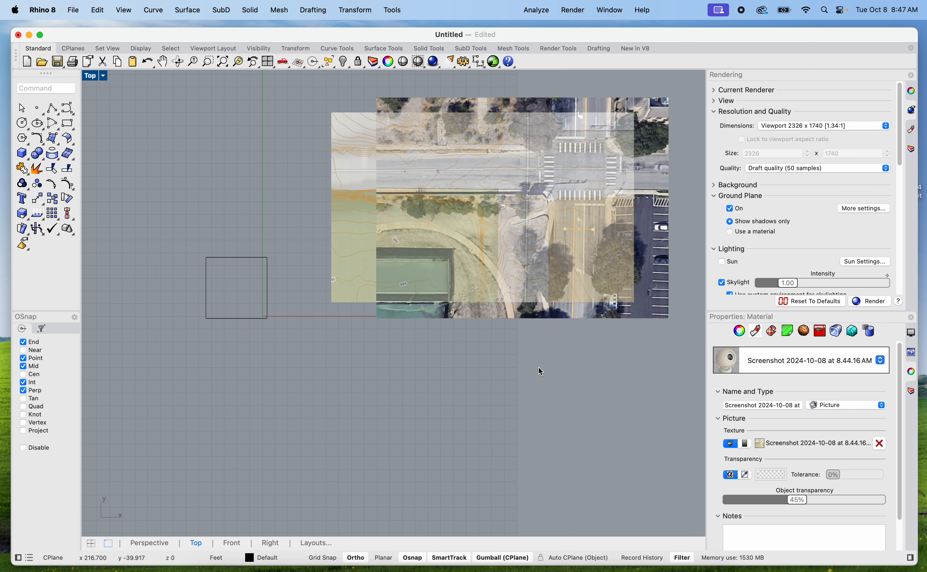
Lock the aerial picture in place
scroll(532, 262, up, 5)
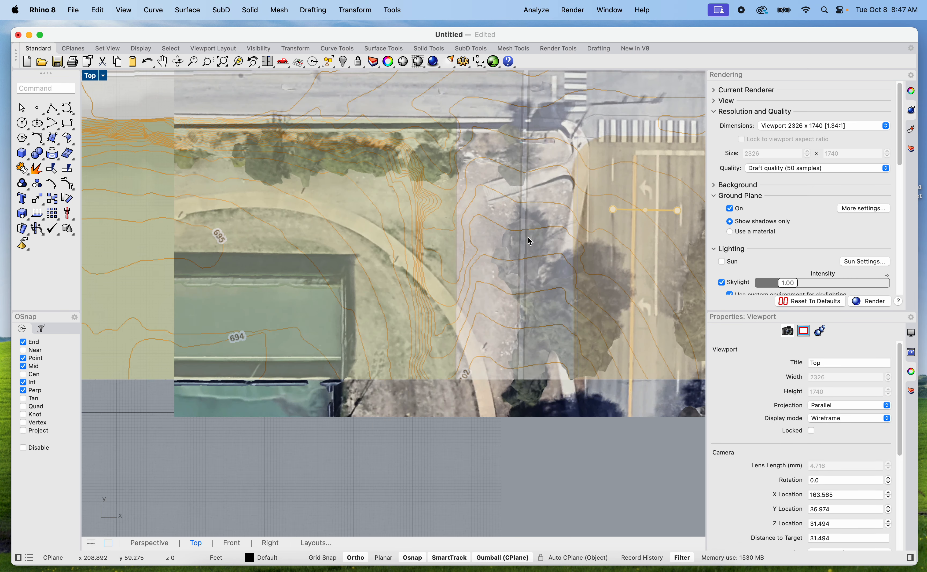
scroll(524, 242, down, 3)
scroll(506, 419, down, 3)
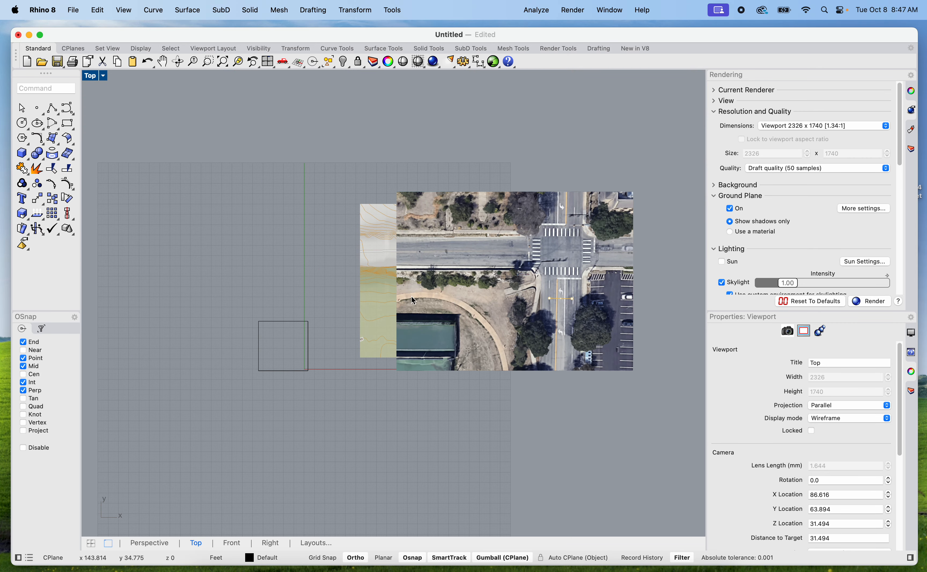
scroll(412, 296, up, 3)
middle_click(445, 474)
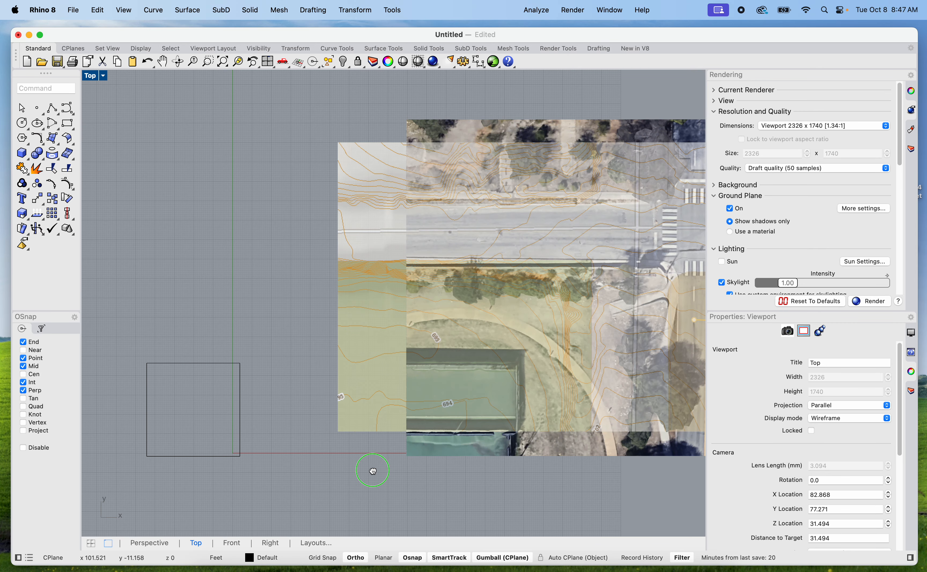
right_drag(372, 471, 200, 451)
right_drag(399, 455, 372, 456)
click(405, 434)
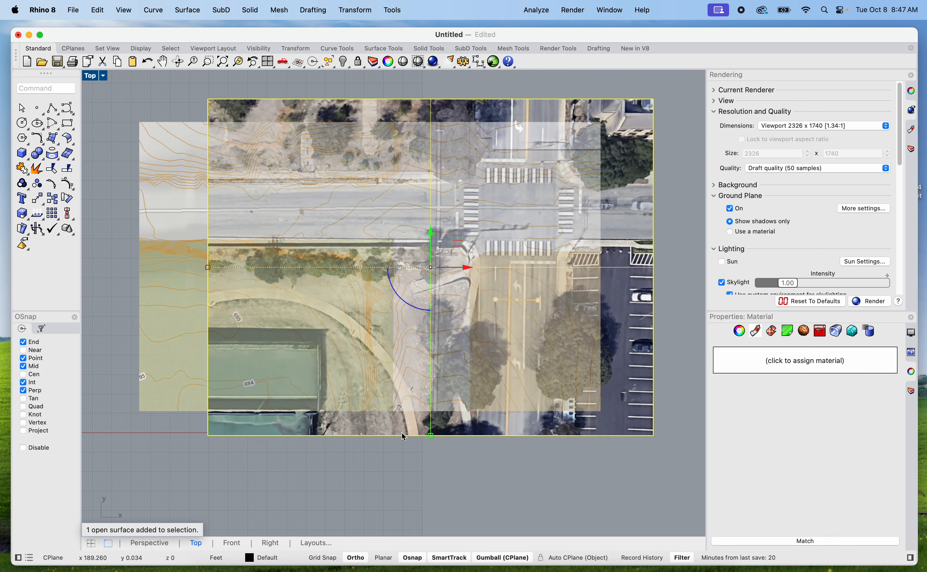
text(Lock)
key(Return)
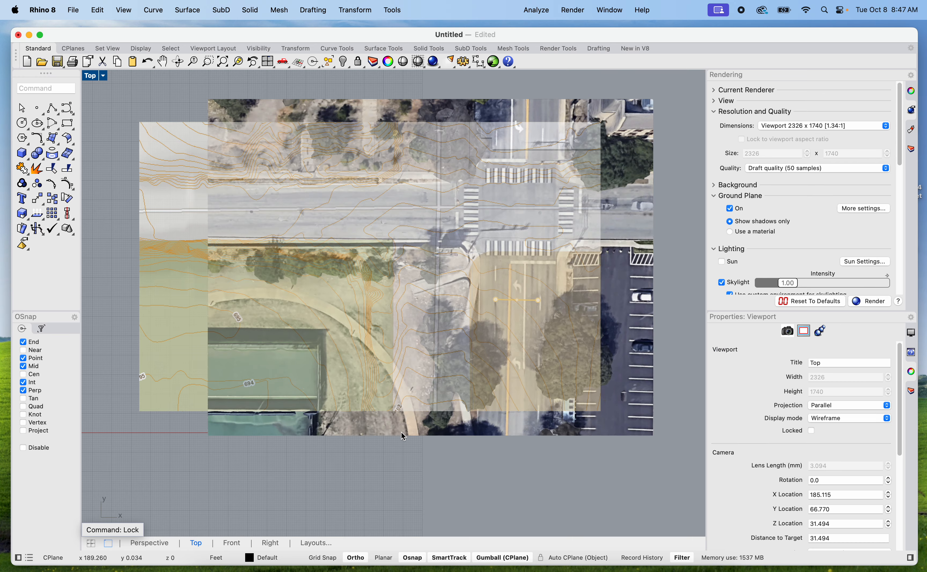
Turn off Ortho and move the contour map picture freely to line its roads up with the aerial's intersection
drag(527, 426, 549, 432)
drag(473, 364, 505, 419)
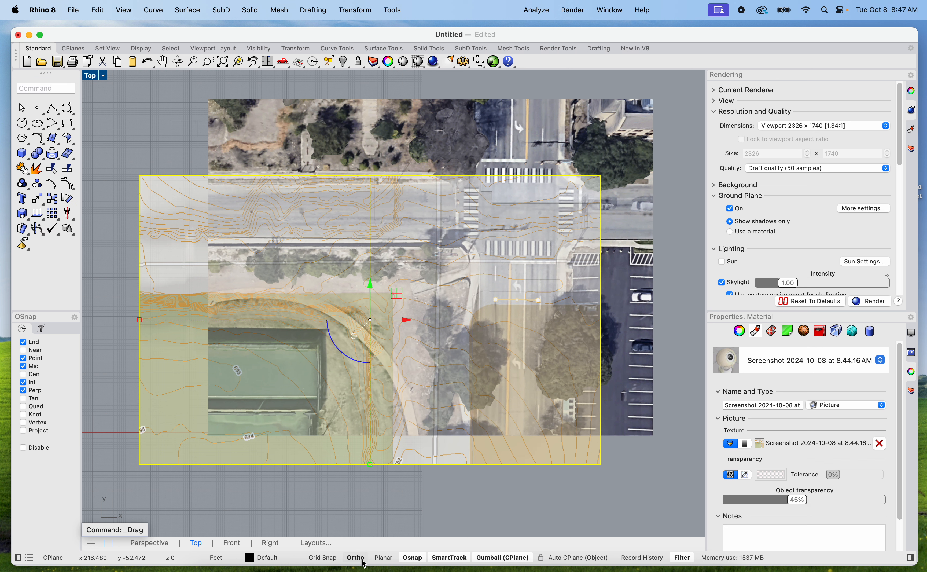
click(331, 559)
drag(382, 410, 435, 407)
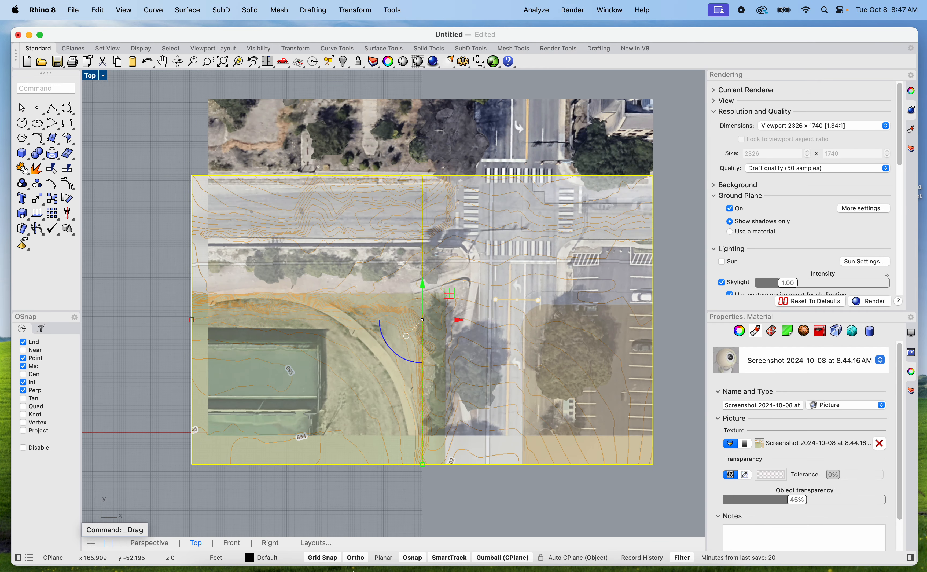
click(327, 558)
click(356, 558)
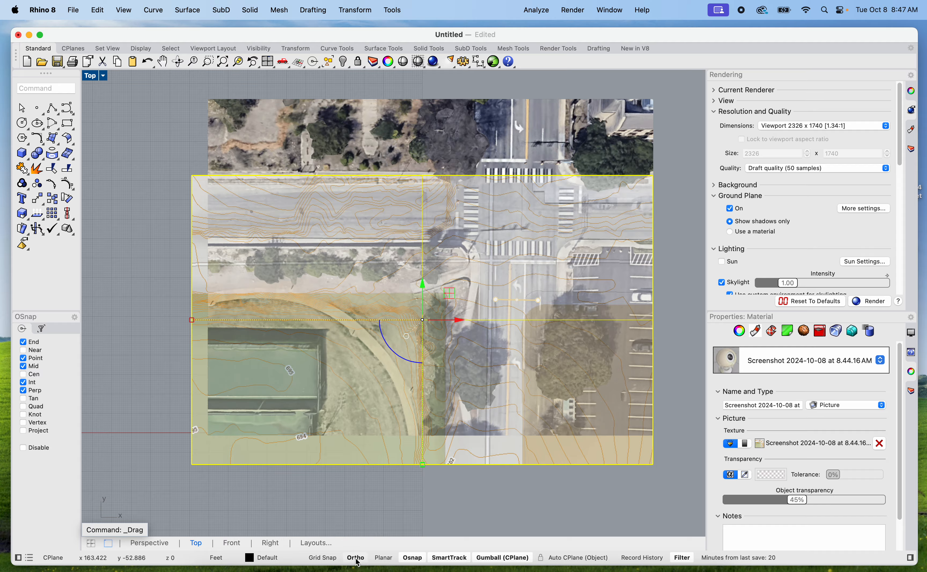
drag(385, 398, 394, 372)
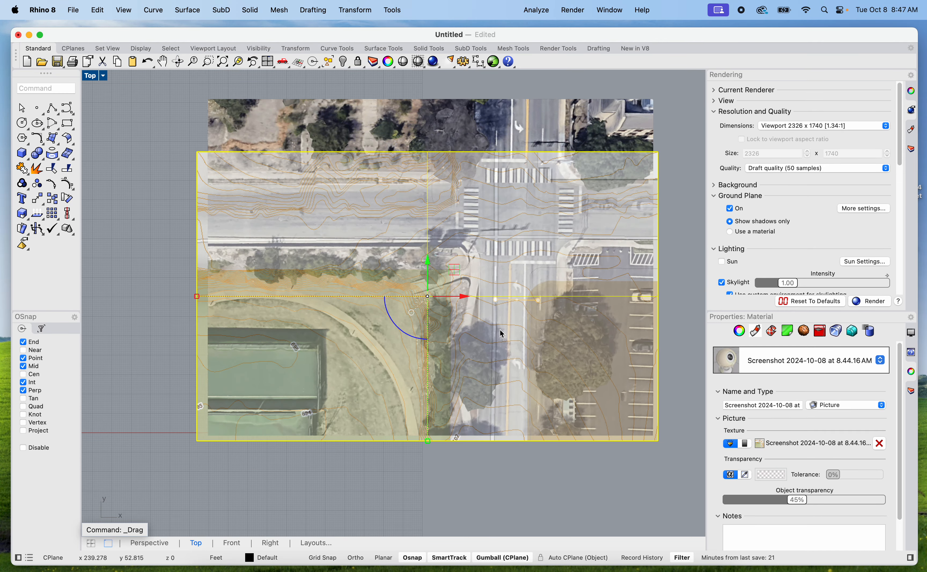
mouse_move(504, 336)
mouse_down()
mouse_move(498, 321)
mouse_move(503, 333)
mouse_up()
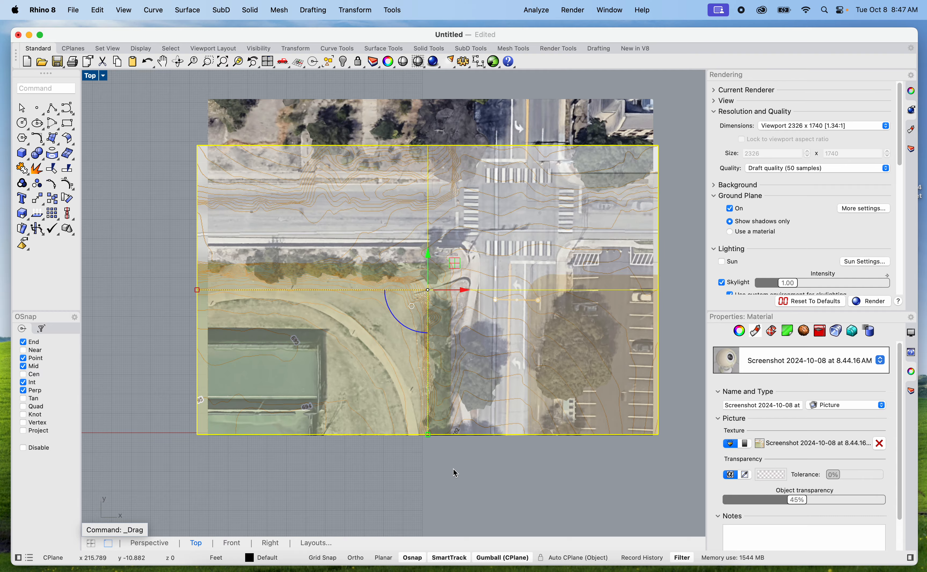
Enlarge the contour map picture to about 1.2 times its size and reposition it over the aerial's roads
drag(504, 258, 409, 348)
drag(432, 454, 547, 401)
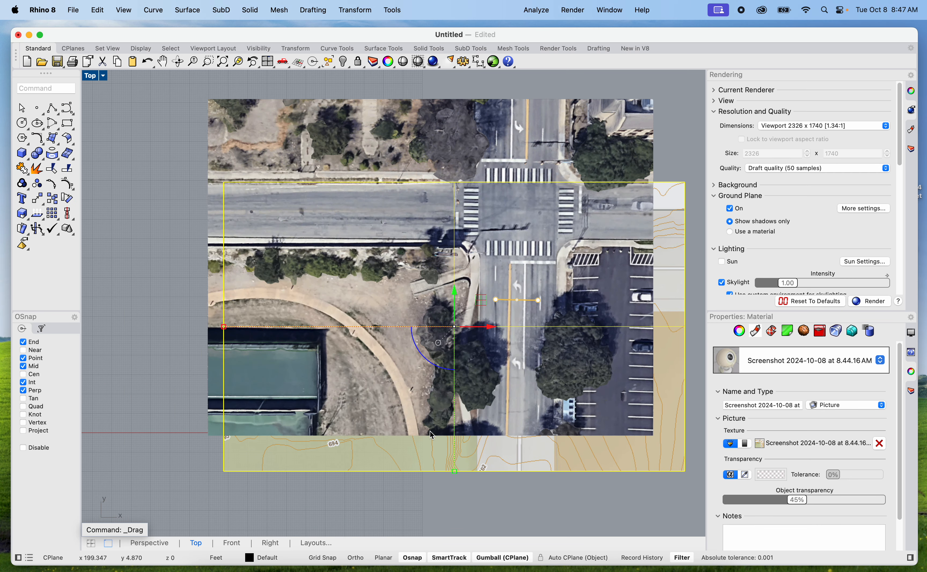
drag(456, 473, 455, 497)
drag(554, 485, 585, 388)
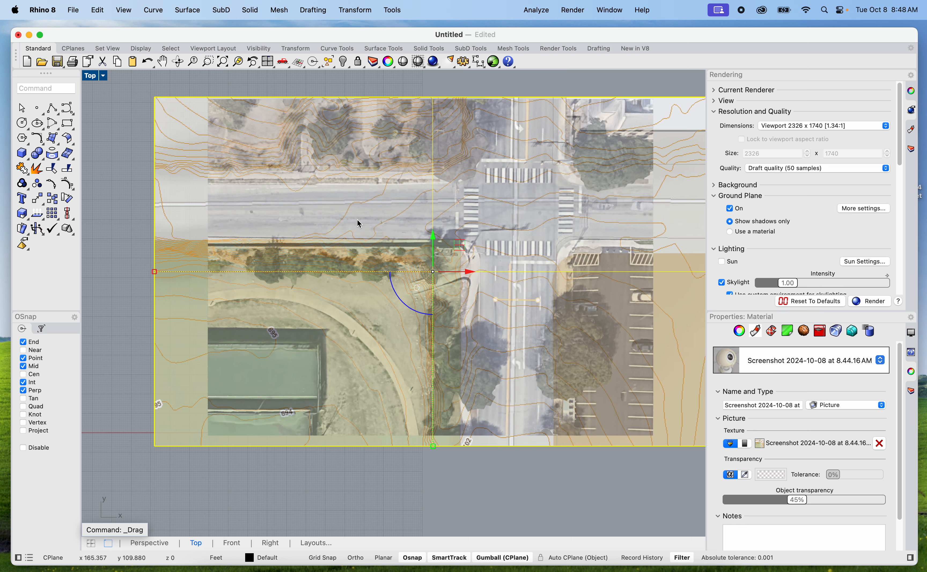
drag(407, 210, 414, 193)
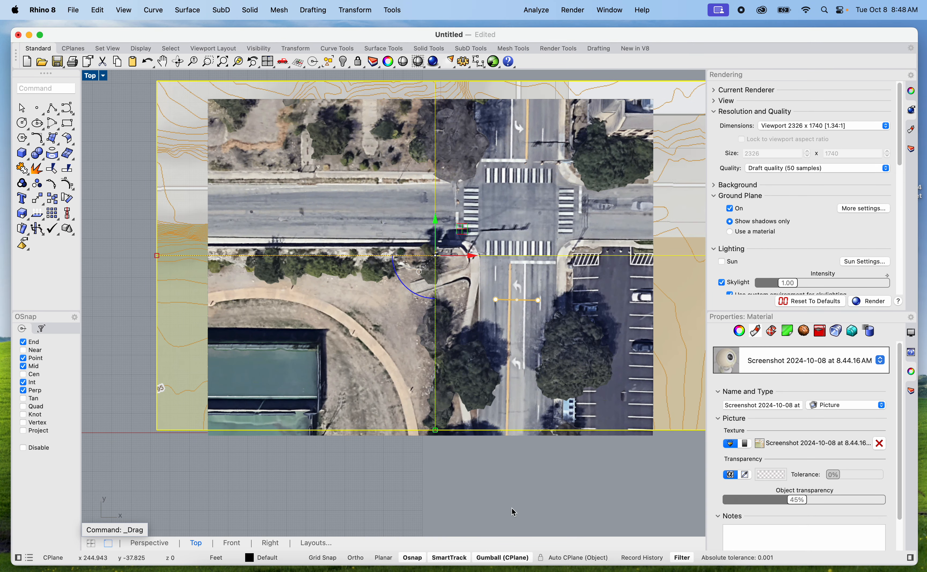
Set the contour map's object transparency to 21% and nudge it until its roads and curbs match the aerial
drag(795, 499, 762, 502)
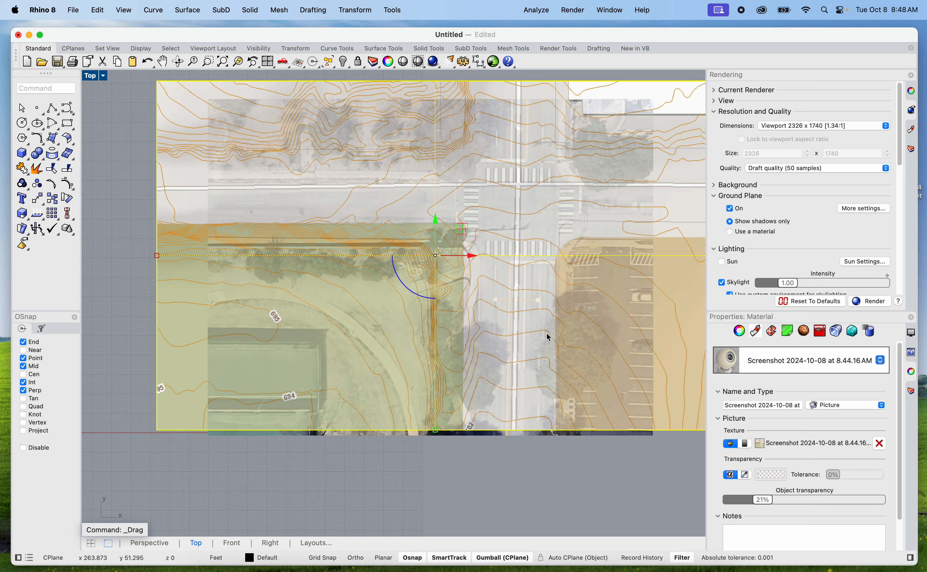
mouse_move(537, 229)
mouse_down()
mouse_move(546, 246)
mouse_move(547, 236)
mouse_up()
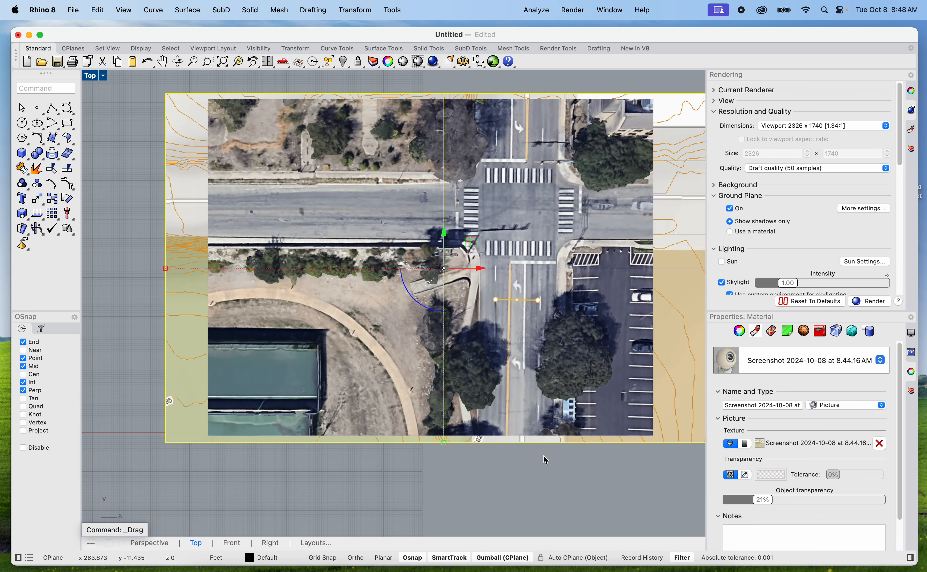
click(461, 473)
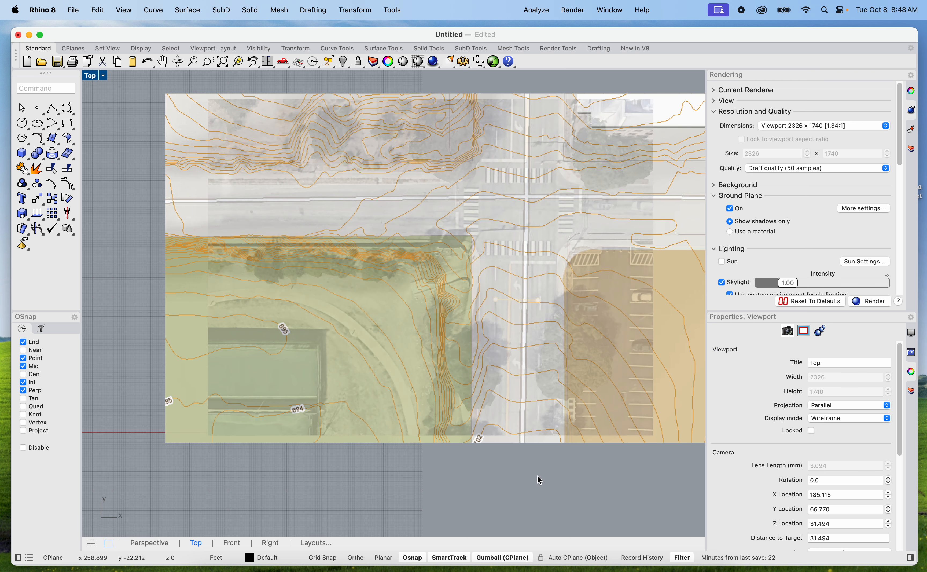
Unlock the aerial picture and group it with the contour map picture
text(Unlock)
key(Return)
drag(578, 485, 524, 380)
text(Group)
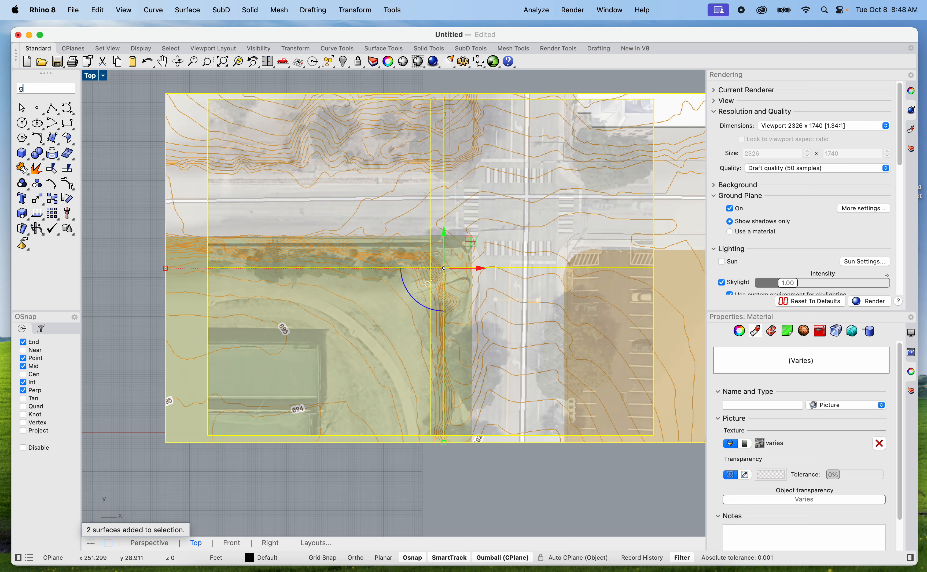
key(Return)
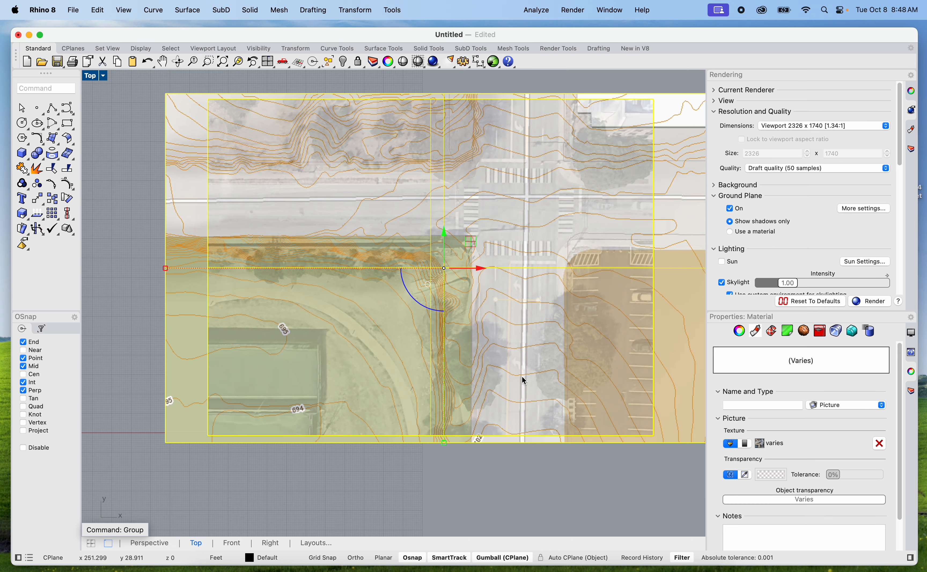
Move the grouped pictures together, ending slightly south of where they were aligned
click(548, 489)
drag(517, 348, 590, 327)
drag(497, 324, 439, 355)
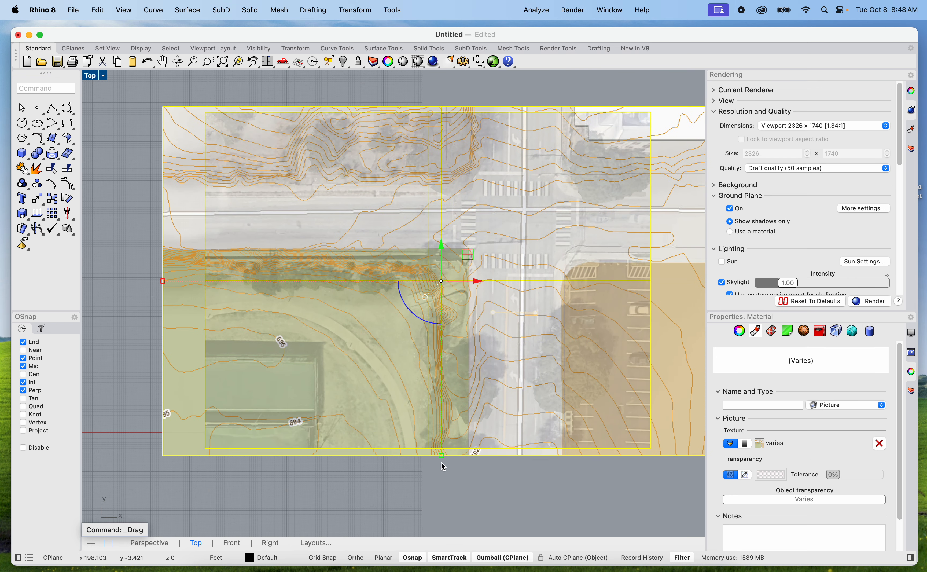
click(477, 482)
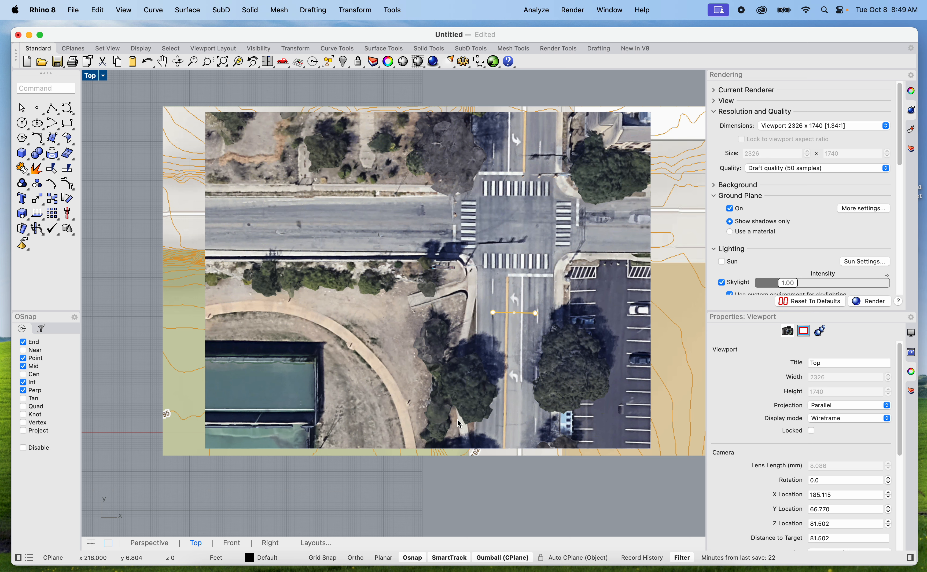
scroll(438, 476, down, 5)
scroll(435, 478, up, 4)
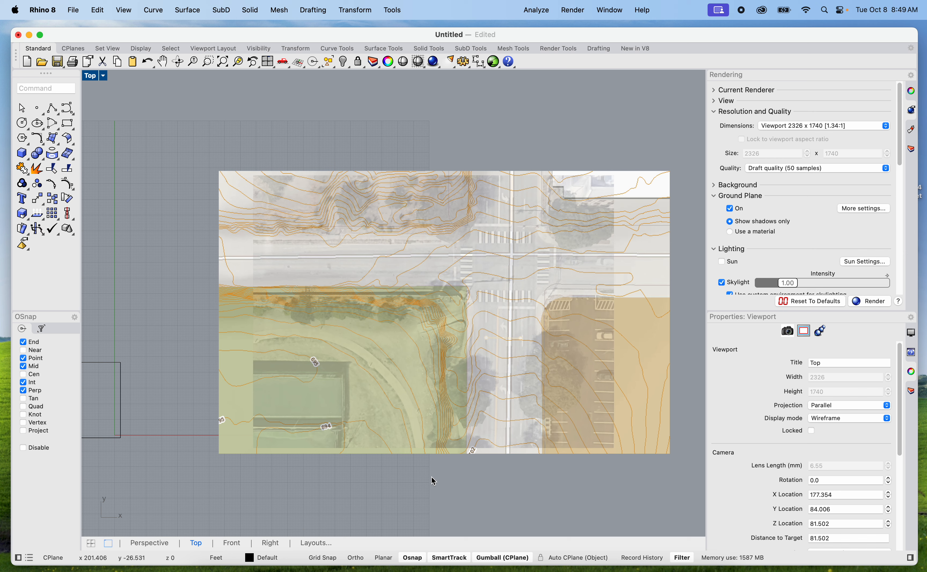
text(trim)
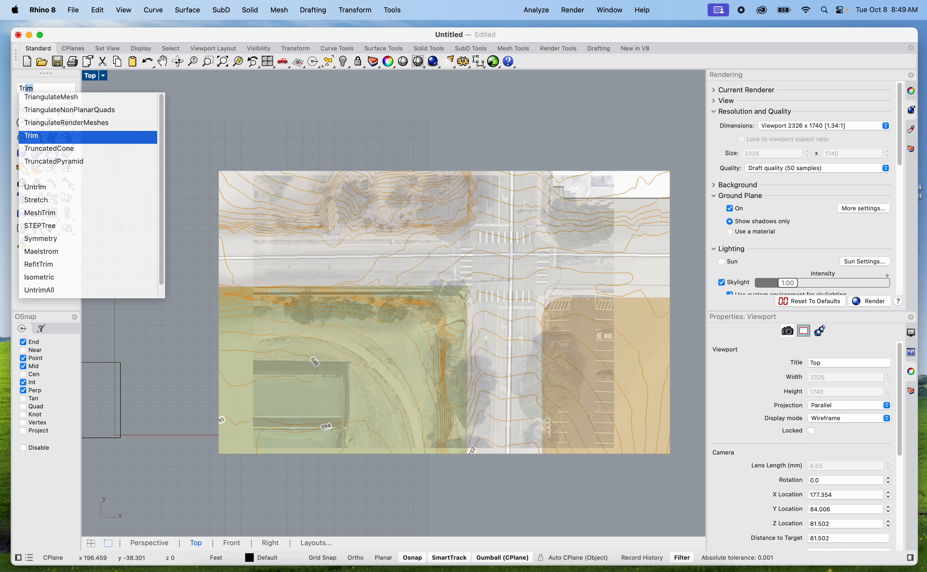
key(Return)
scroll(381, 312, up, 4)
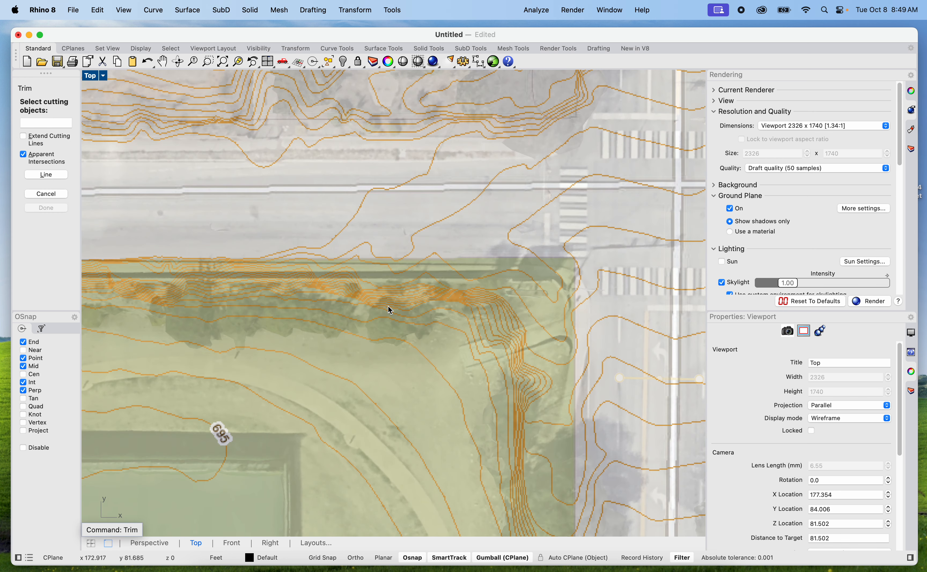
scroll(367, 245, down, 4)
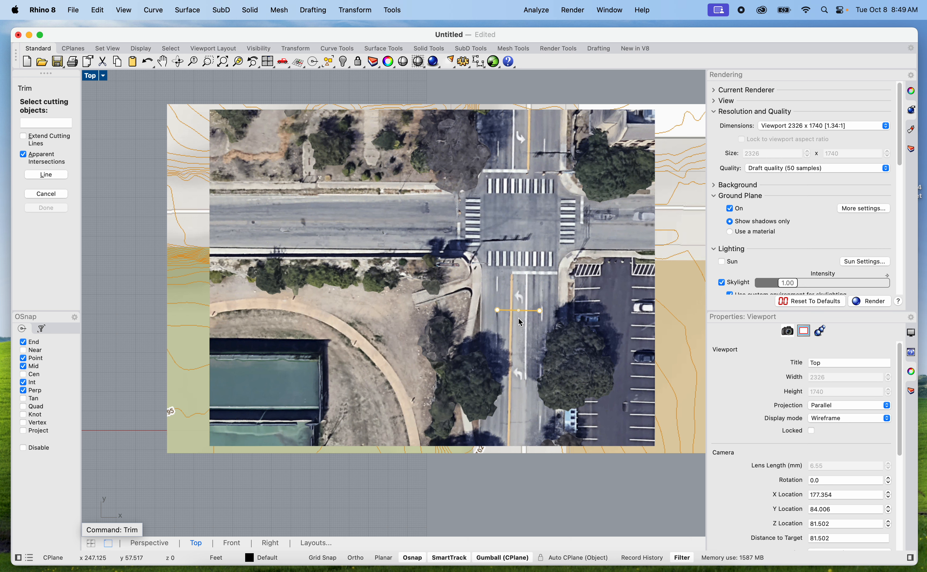
key(Escape)
Draw a 30 ft horizontal reference line in the empty area just southeast of the 48 ft site square
scroll(473, 337, down, 4)
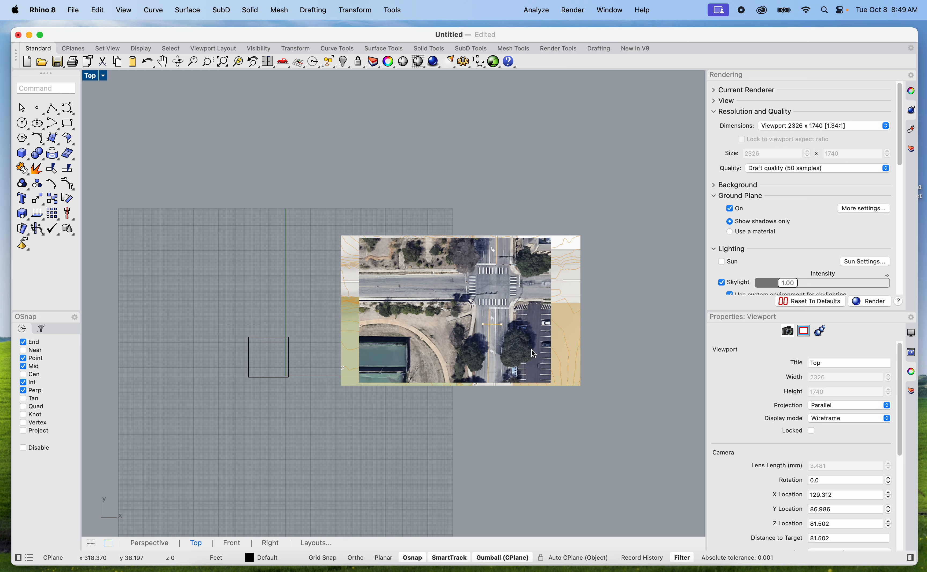
scroll(473, 338, up, 4)
scroll(503, 346, down, 5)
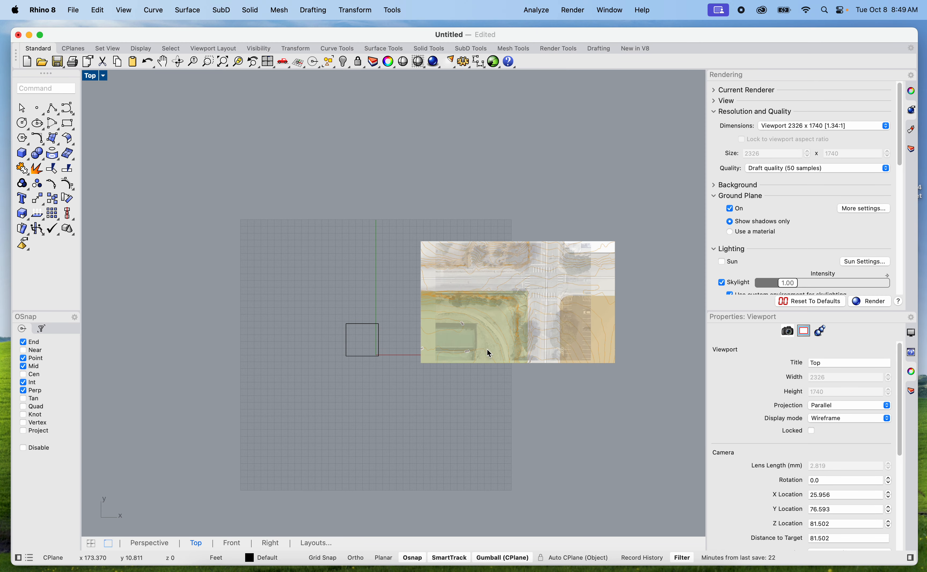
scroll(424, 366, up, 3)
text(e)
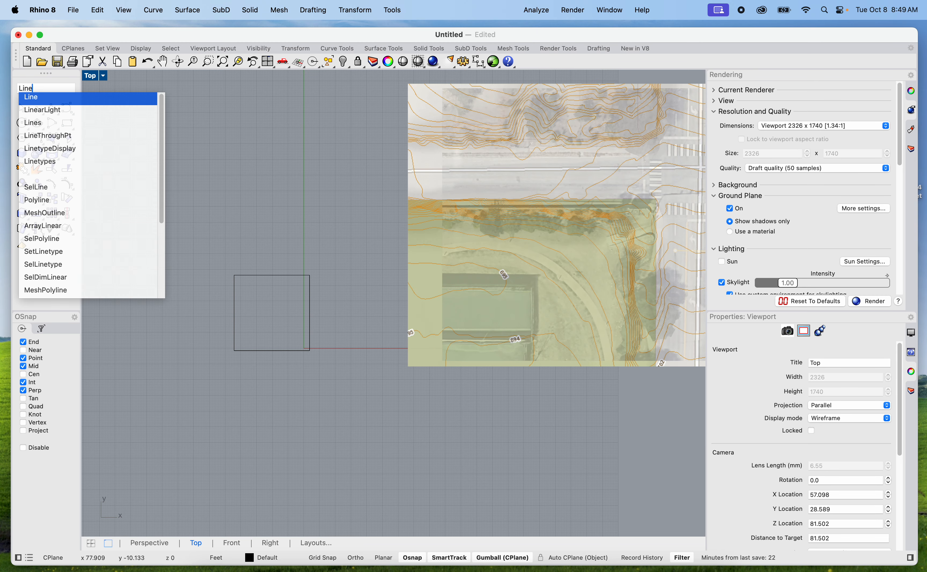
key(Return)
click(334, 419)
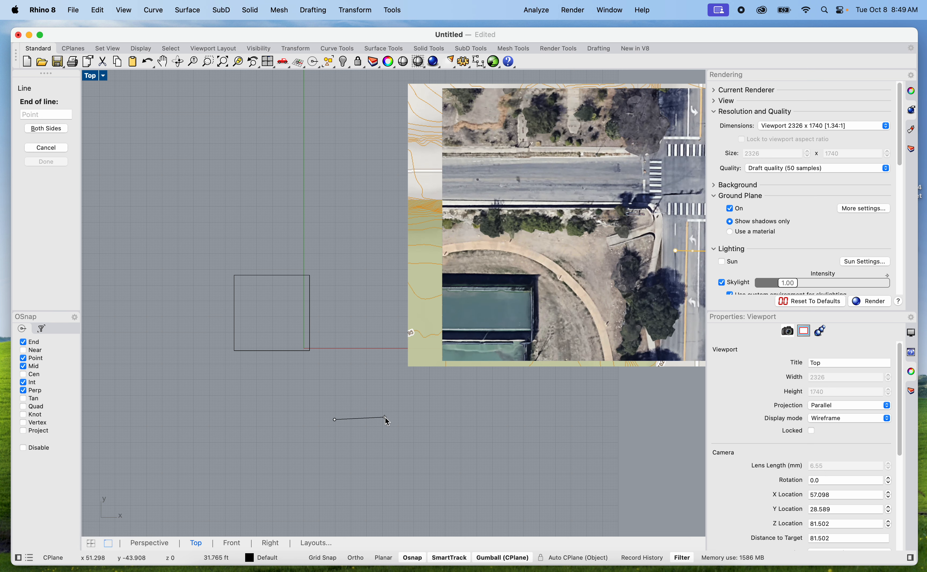
text(30)
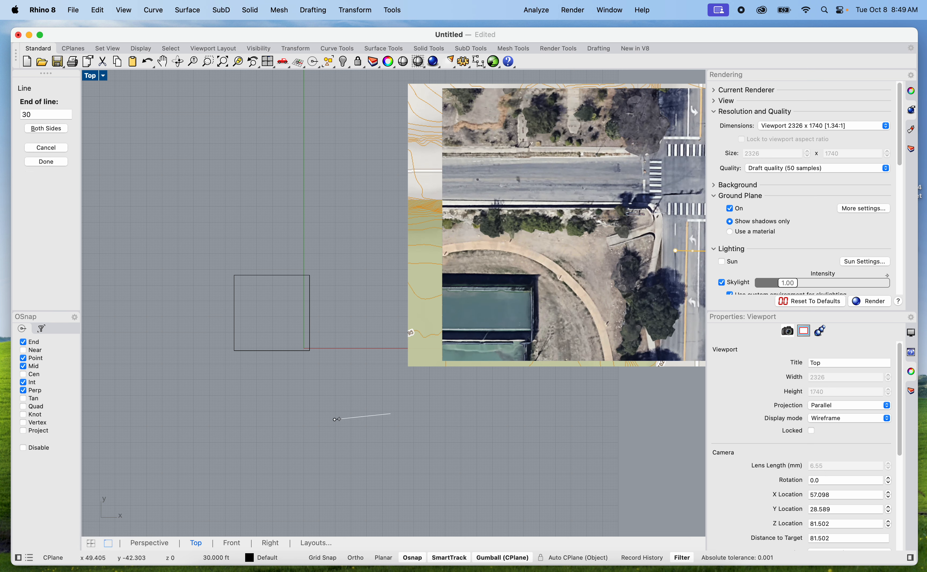
key(Return)
click(424, 419)
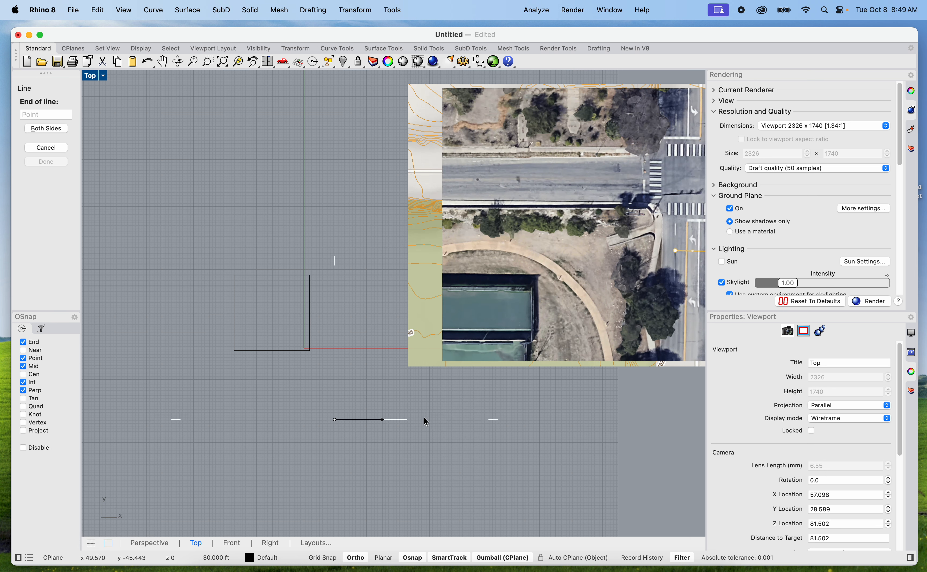
Move the grouped pictures so the aerial's orange measuring line lies just below the 30 ft reference line
scroll(415, 385, down, 5)
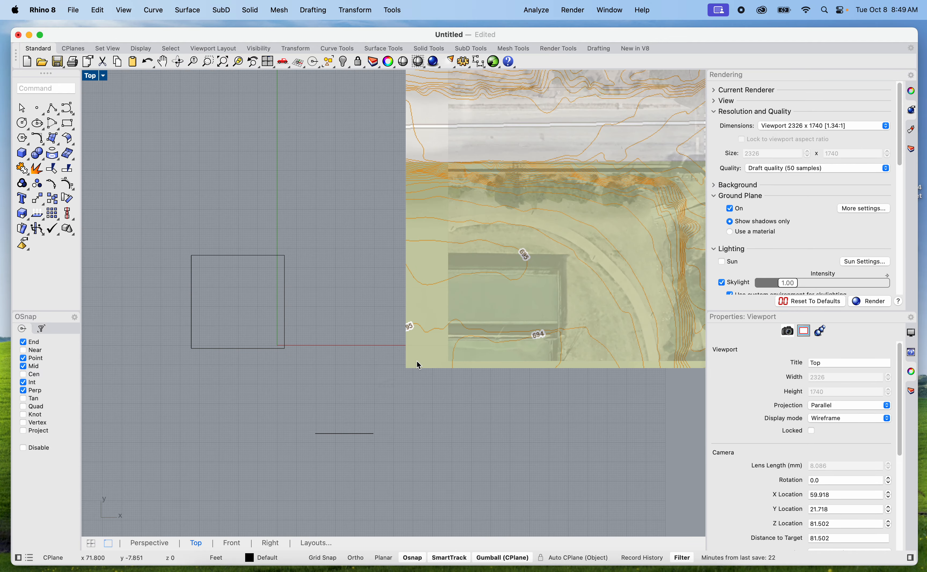
drag(499, 344, 339, 388)
scroll(357, 422, up, 6)
scroll(342, 389, up, 6)
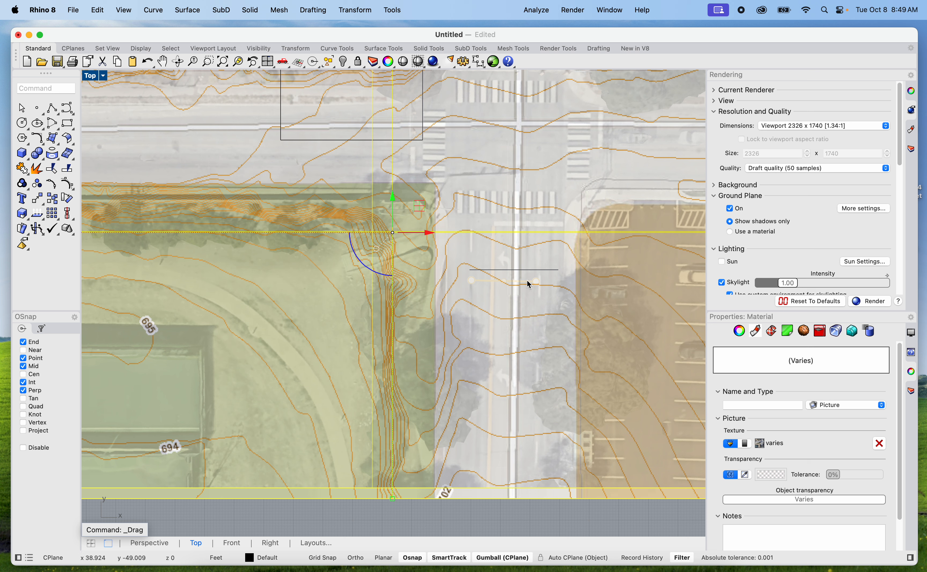
click(543, 274)
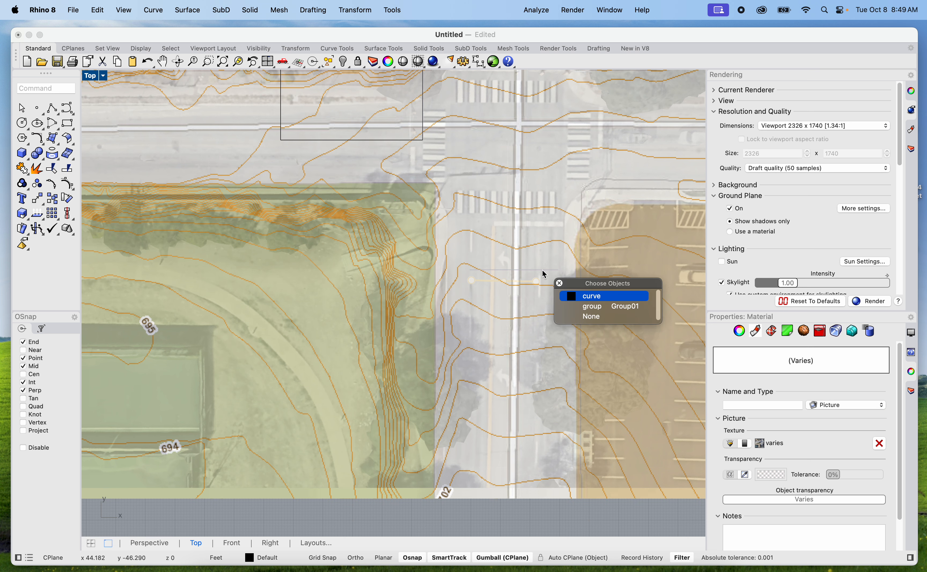
click(590, 297)
click(552, 521)
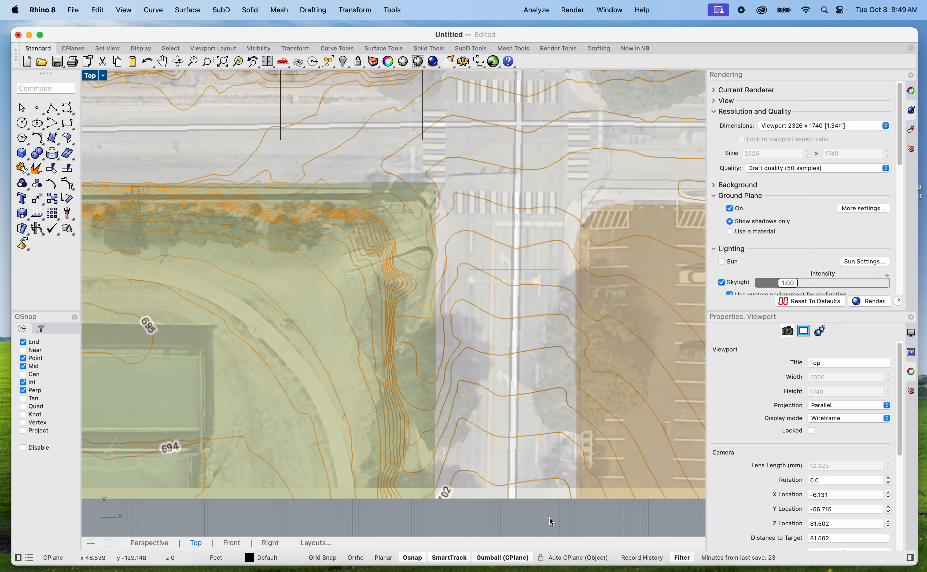
Move the grouped pictures from the centre of the orange measuring line's west circle onto the 30 ft line's west endpoint
click(543, 326)
key(Return)
scroll(491, 275, up, 8)
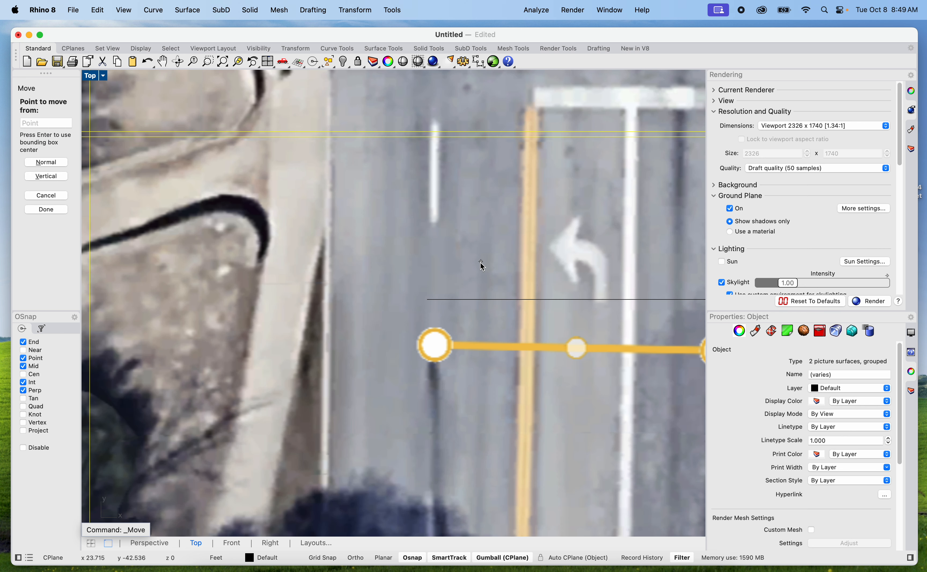
scroll(434, 324, down, 3)
scroll(438, 314, down, 2)
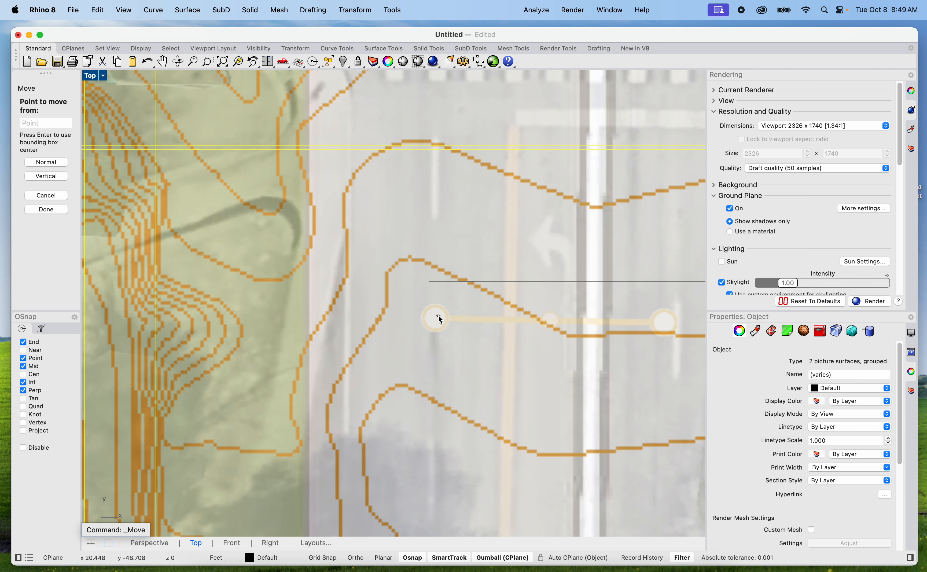
scroll(437, 324, up, 3)
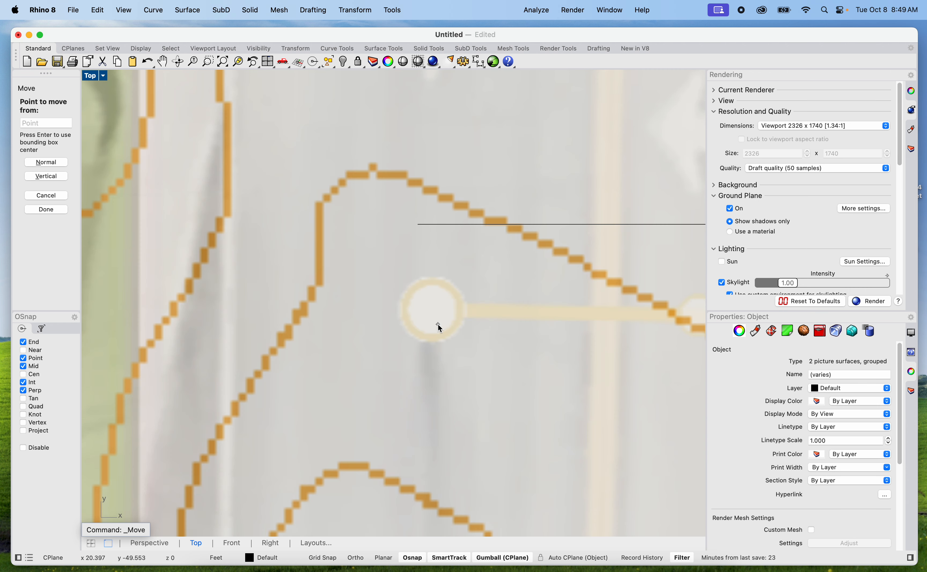
scroll(437, 310, up, 3)
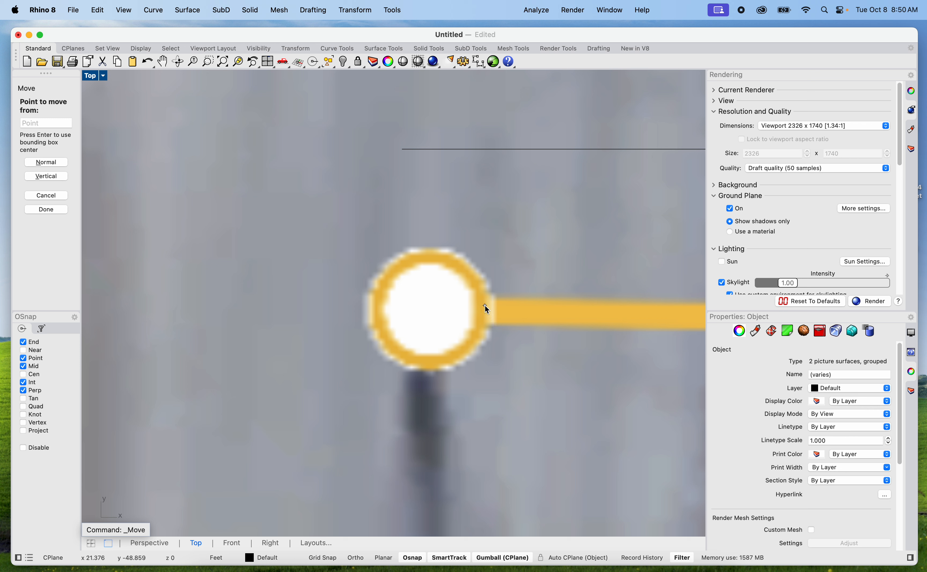
click(429, 309)
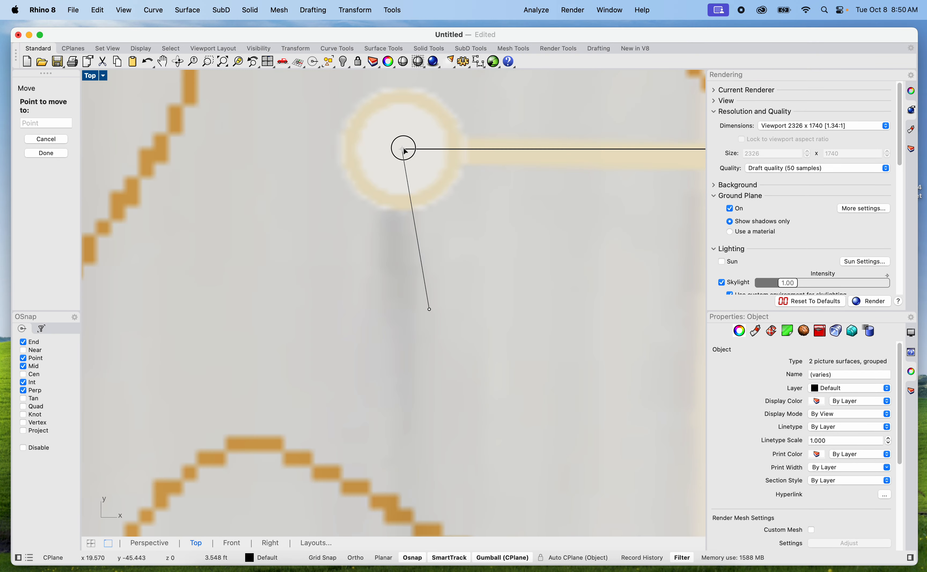
click(404, 149)
Scale the grouped pictures about the 30 ft line's west endpoint, referencing the orange line's east circle centre to the 30 ft line's east endpoint
scroll(403, 148, down, 8)
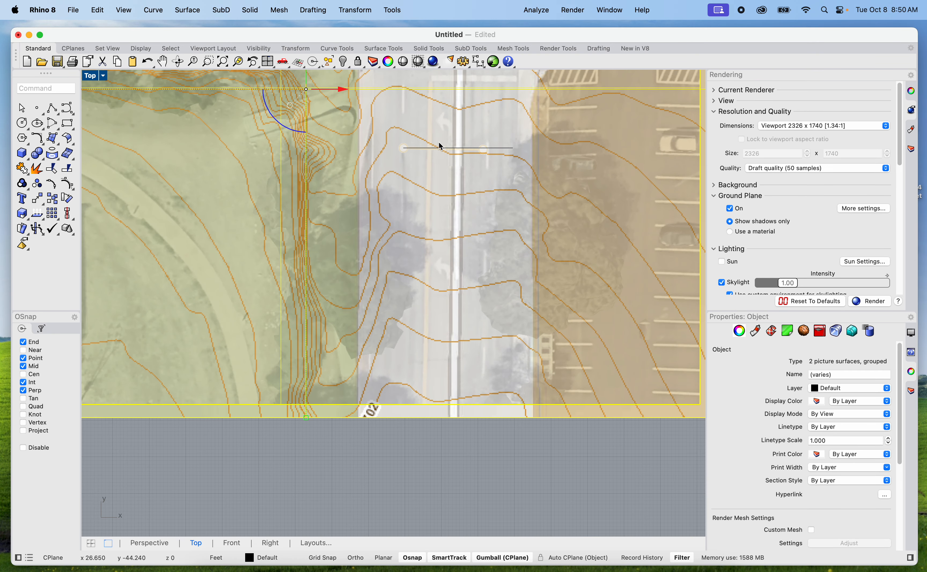
scroll(460, 143, up, 2)
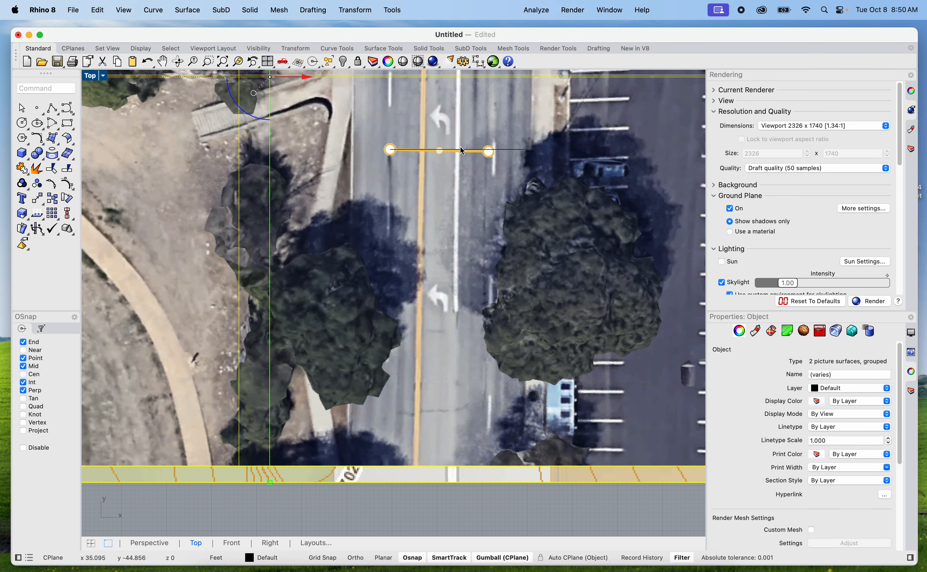
text(Scale)
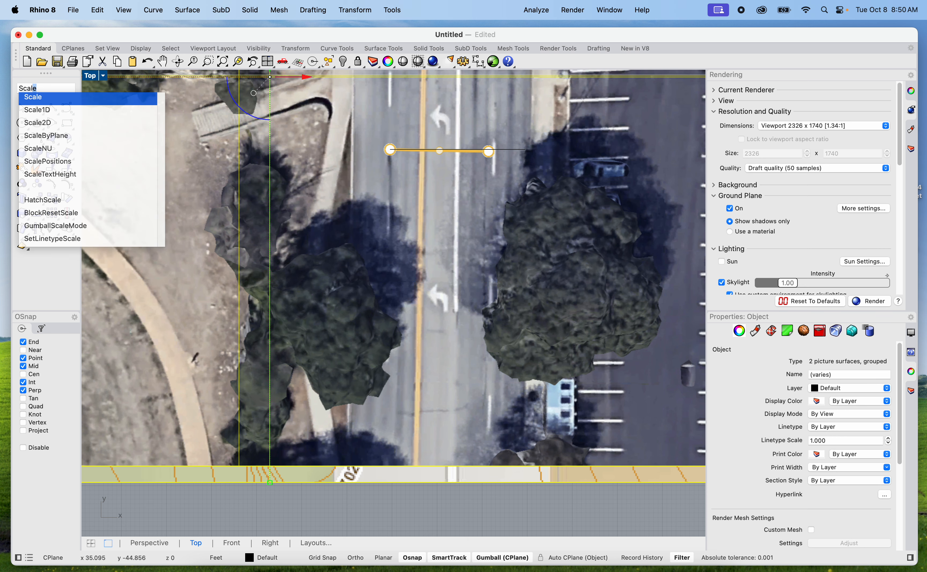
key(Return)
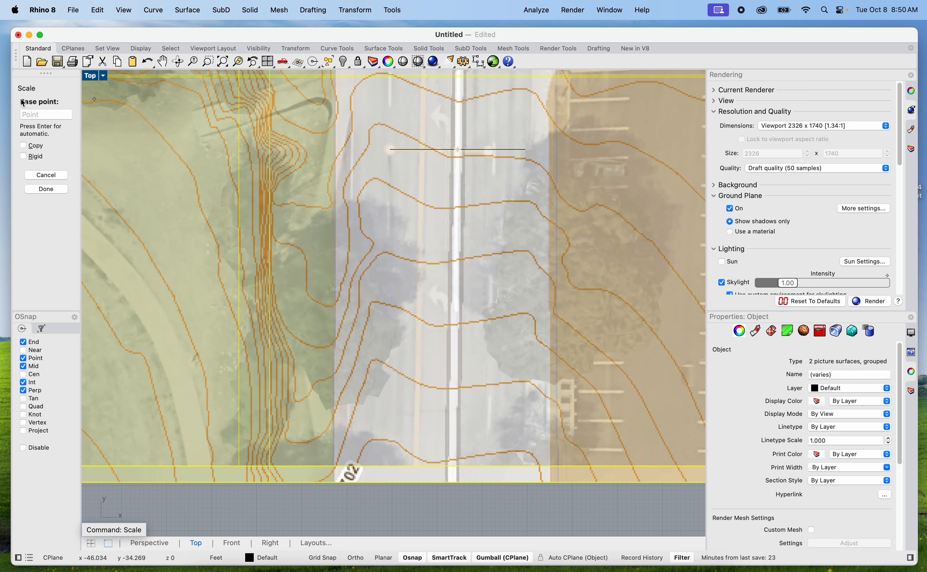
scroll(398, 123, up, 5)
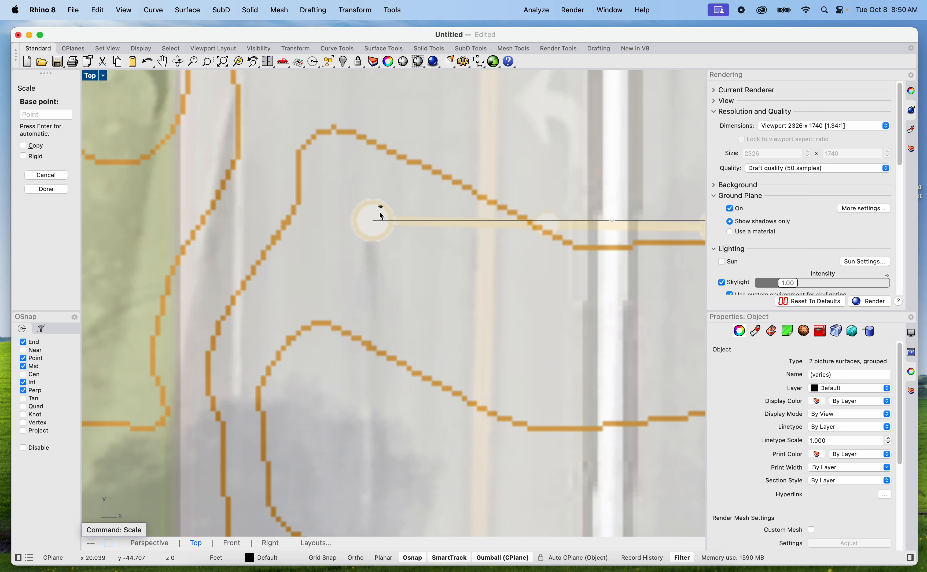
click(374, 223)
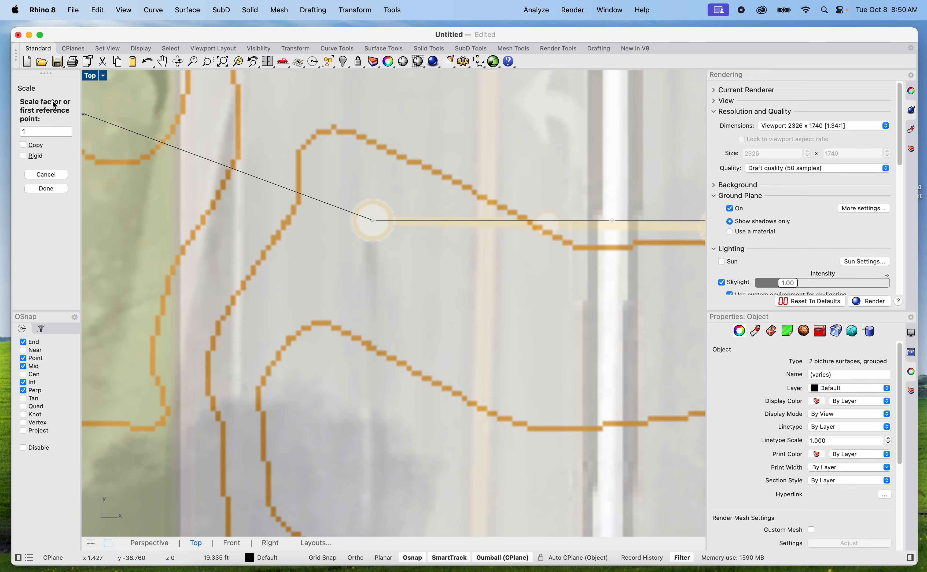
scroll(88, 99, down, 4)
scroll(205, 91, up, 4)
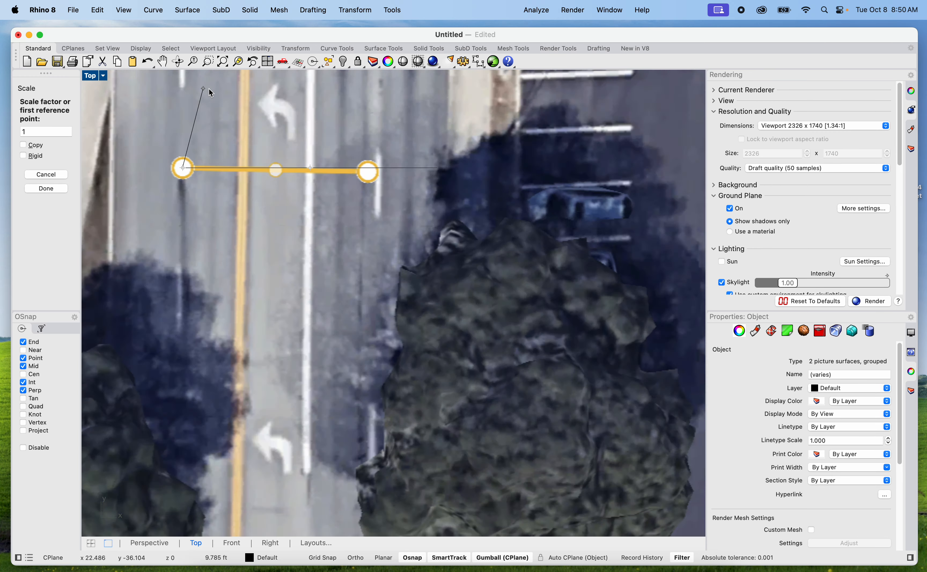
scroll(507, 243, up, 3)
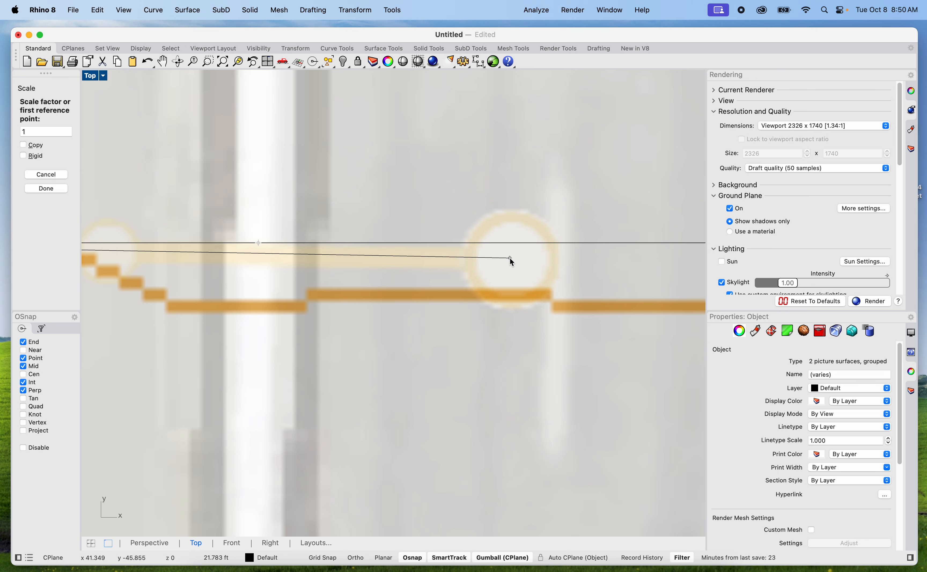
scroll(364, 270, down, 2)
scroll(364, 267, down, 2)
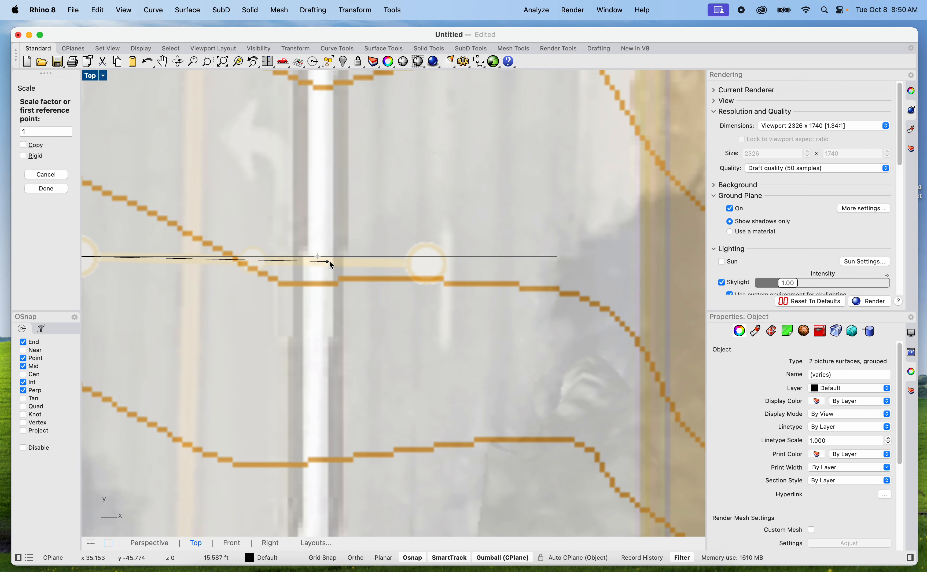
key(F8)
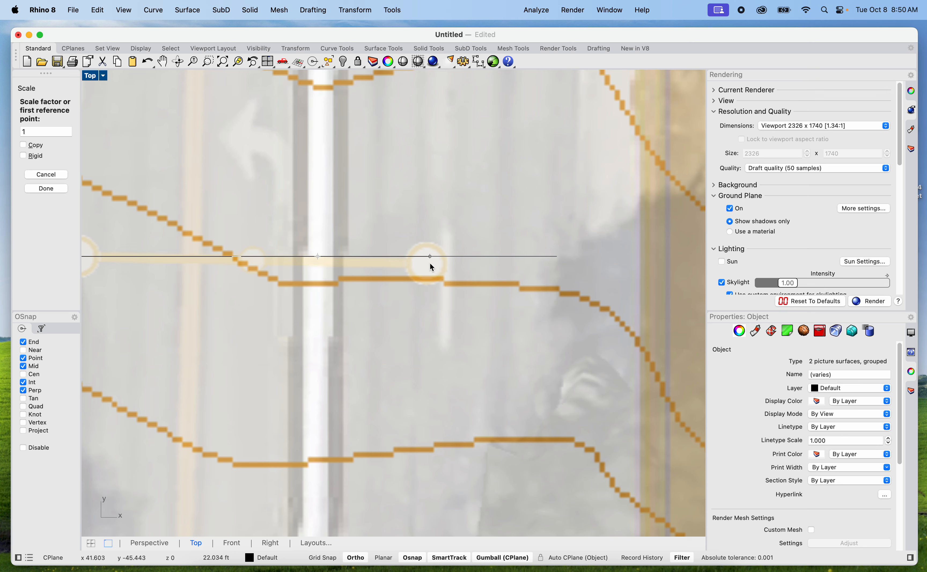
key(F8)
scroll(426, 264, up, 3)
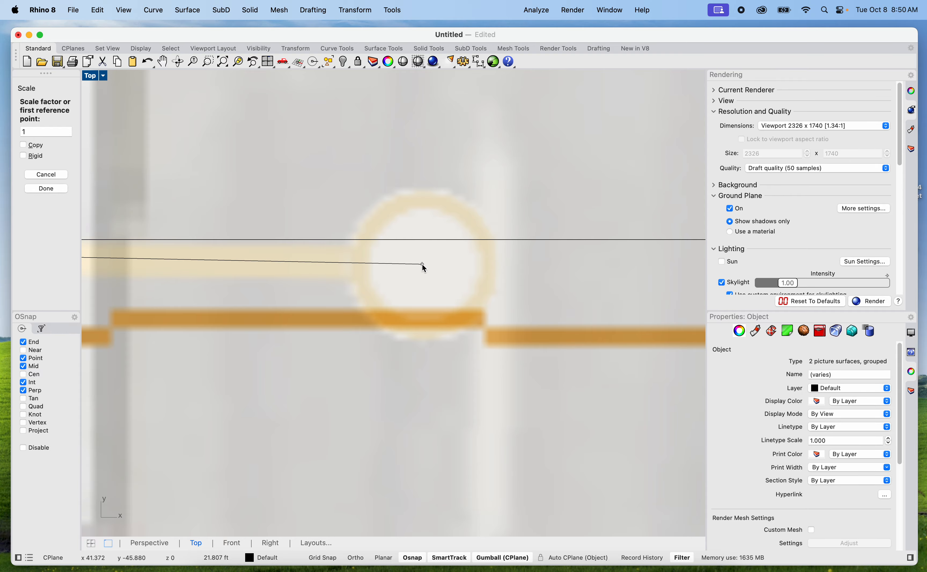
click(421, 264)
scroll(425, 264, down, 5)
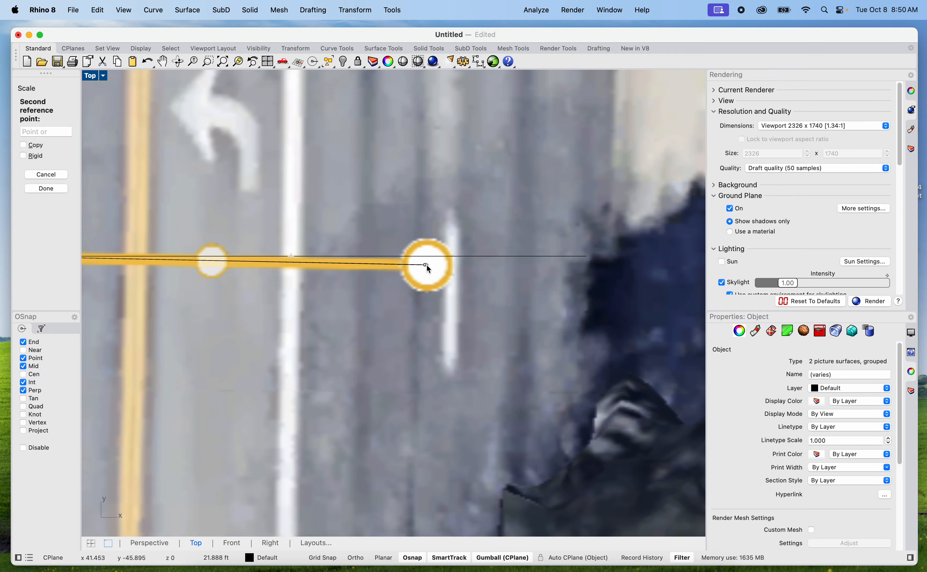
scroll(426, 265, down, 5)
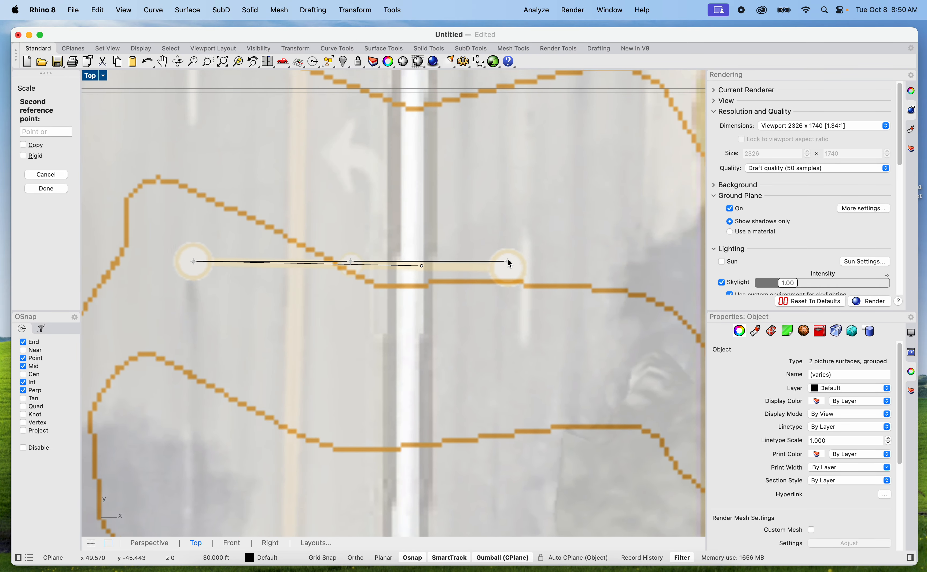
click(509, 262)
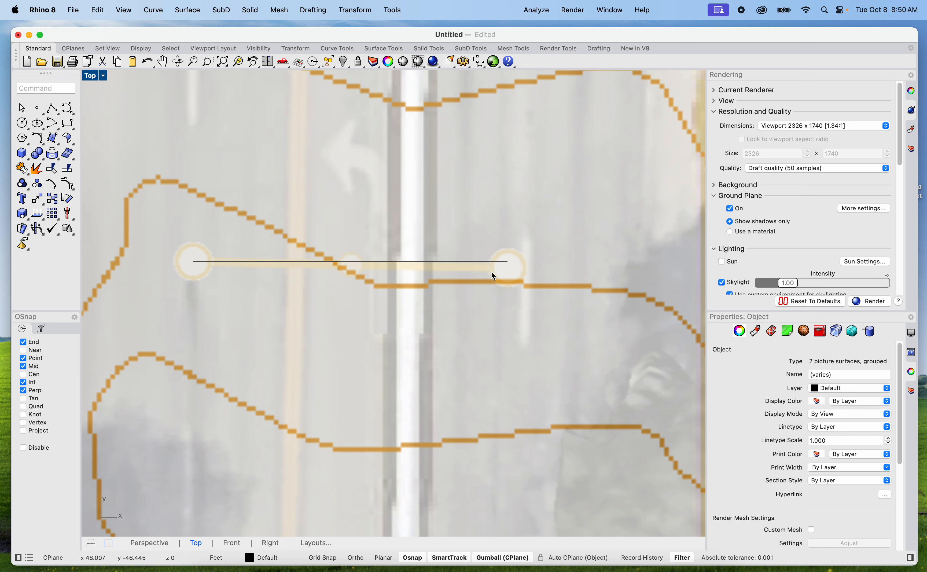
Move the scaled pictures north so the site square covers the ramp area at the intersection's southwest corner
scroll(487, 283, down, 5)
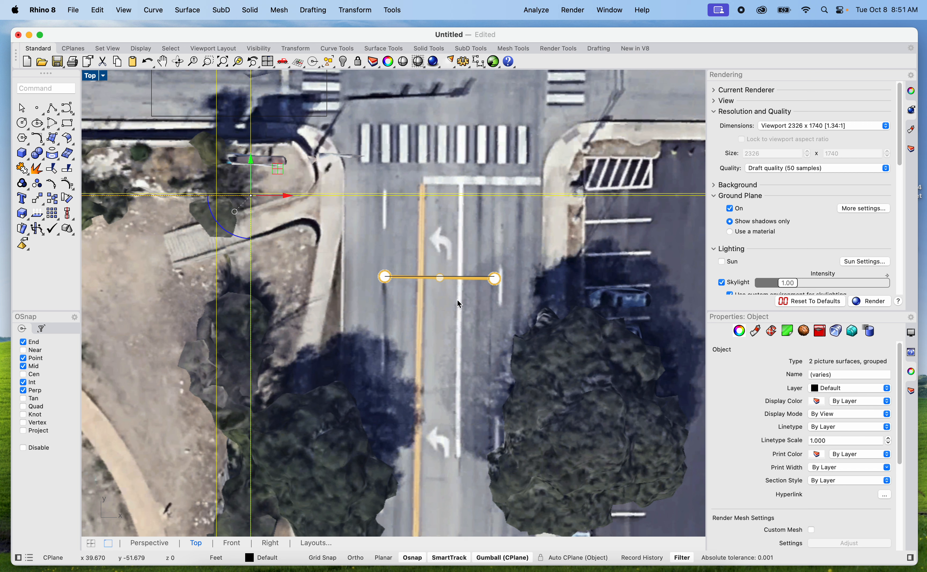
scroll(450, 277, down, 8)
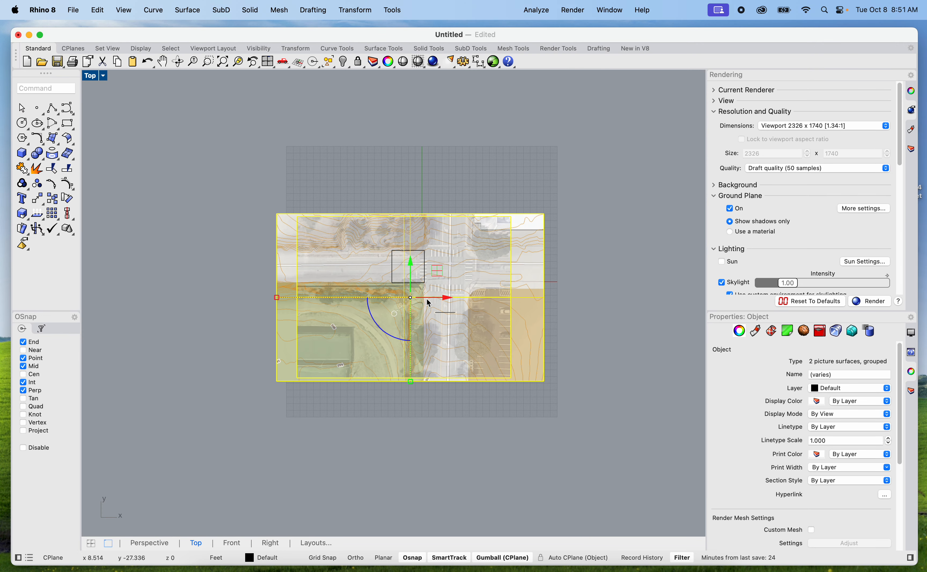
scroll(405, 249, up, 5)
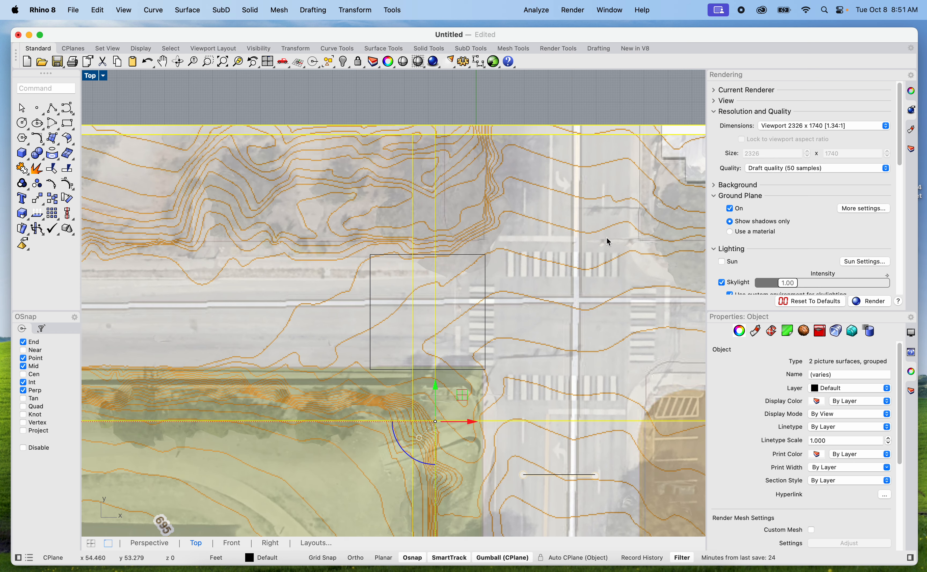
scroll(547, 435, down, 5)
scroll(489, 382, up, 7)
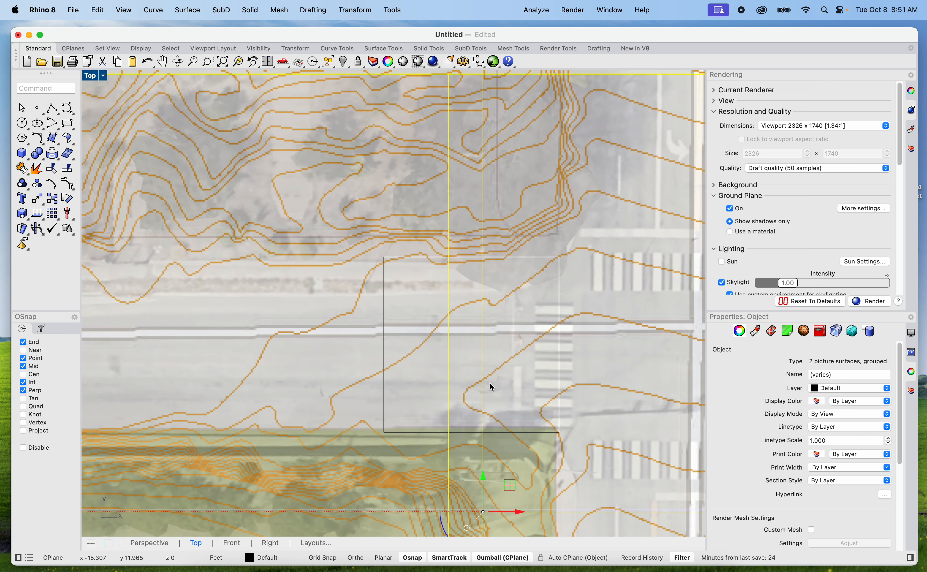
scroll(391, 308, down, 5)
drag(388, 309, 387, 246)
scroll(418, 329, up, 6)
scroll(336, 237, down, 5)
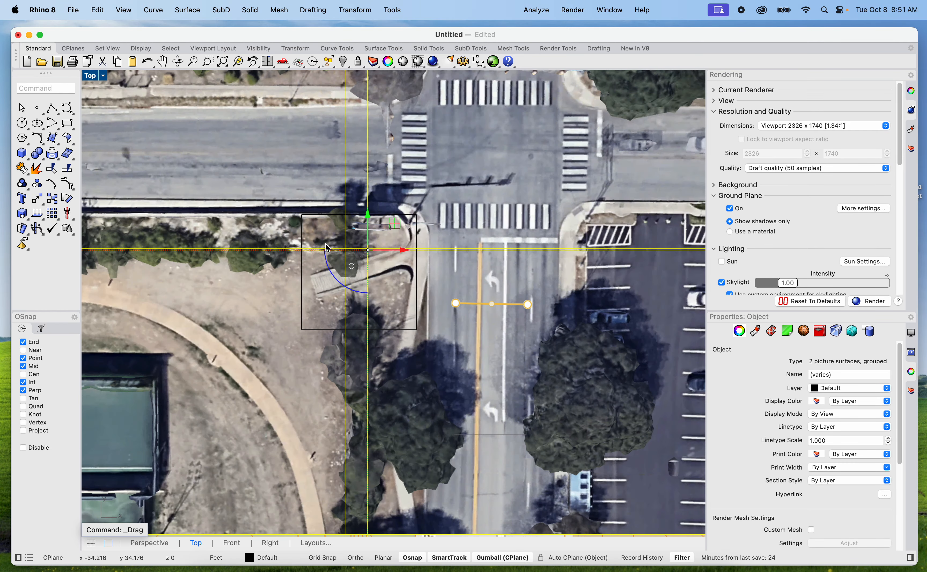
scroll(329, 246, down, 2)
scroll(334, 258, up, 5)
scroll(316, 261, down, 2)
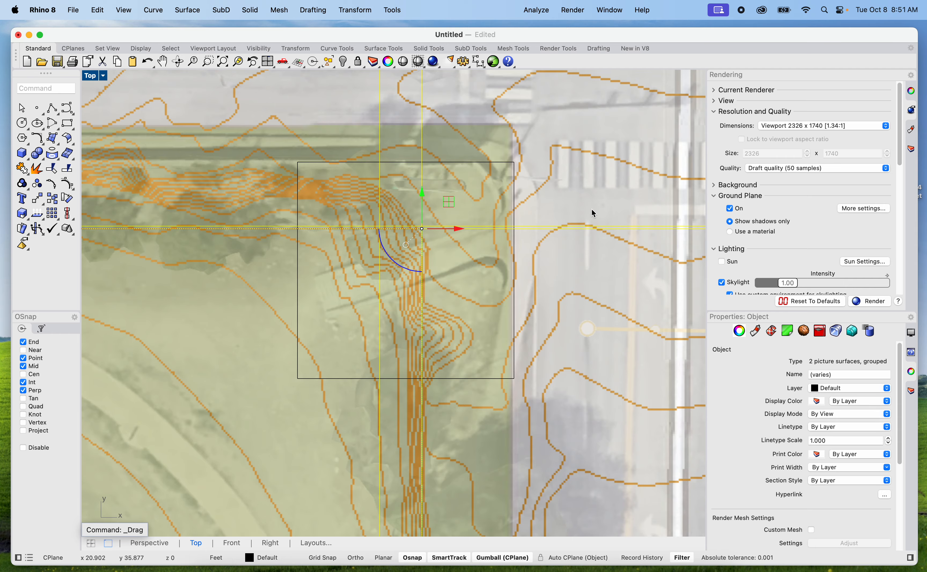
Nudge the grouped pictures slightly northeast so the ramp and its contours sit inside the 48 ft site square
mouse_move(592, 208)
mouse_down()
mouse_move(572, 224)
mouse_move(590, 208)
mouse_up()
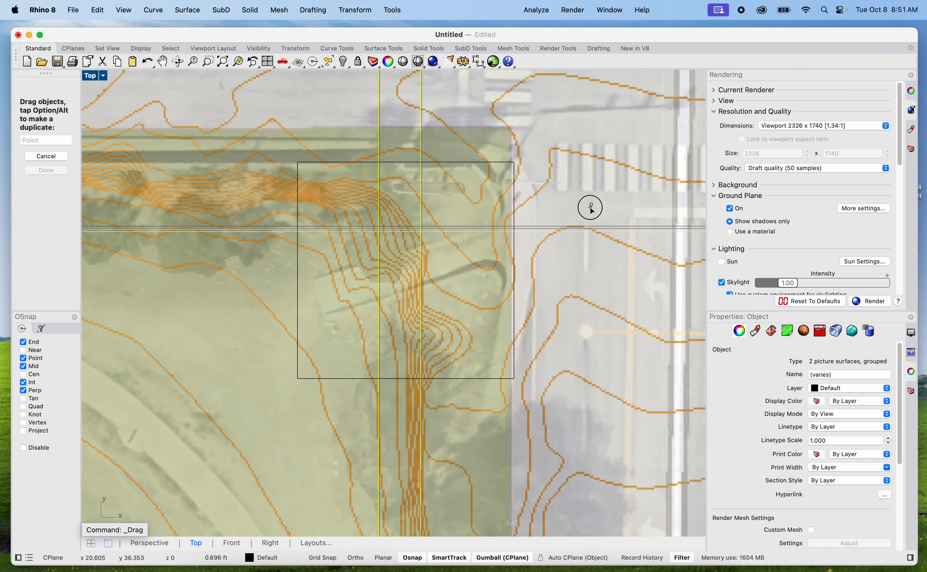
drag(590, 208, 593, 208)
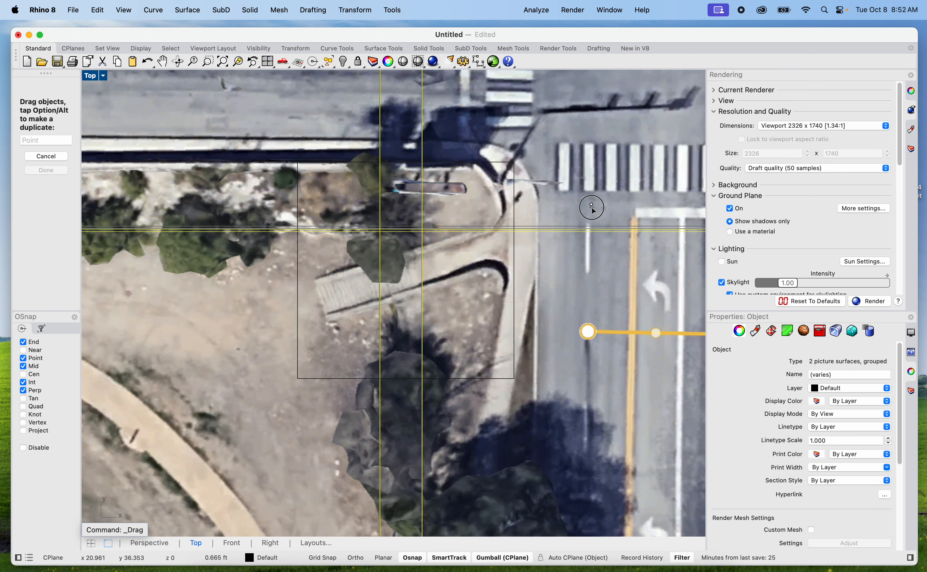
mouse_move(592, 207)
mouse_down()
mouse_move(605, 204)
mouse_move(600, 197)
mouse_up()
Try trimming both pictures to the site square, and undo the trim
click(380, 161)
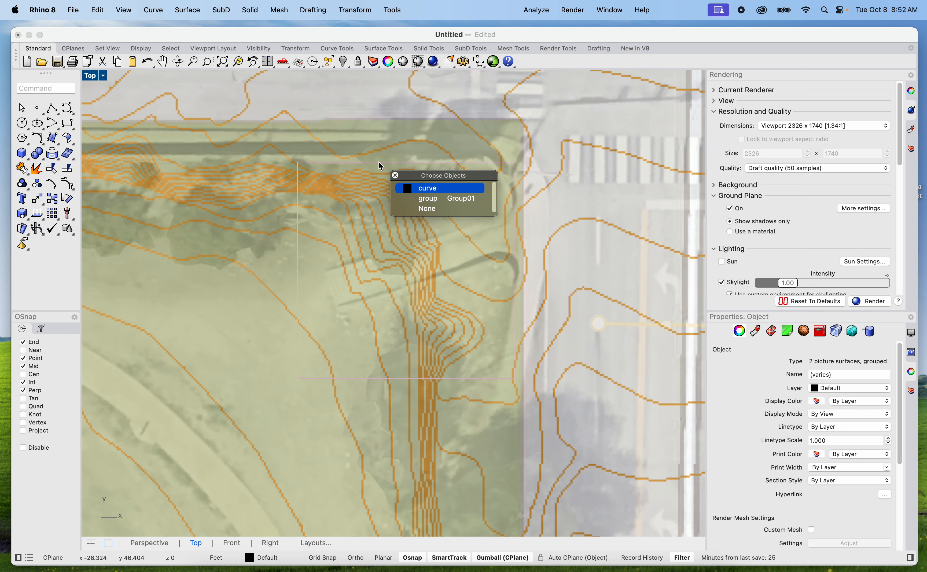
click(426, 186)
text(Trim)
key(Return)
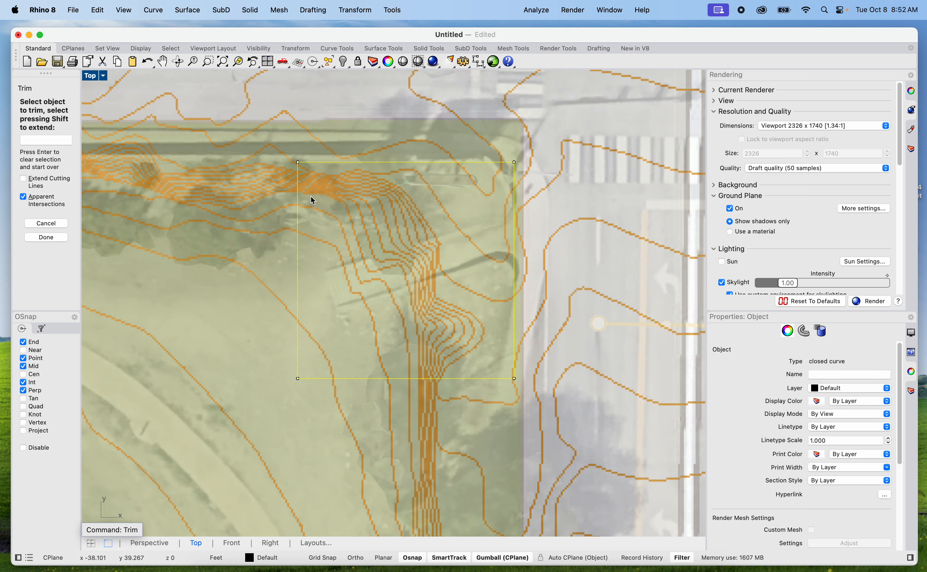
click(208, 236)
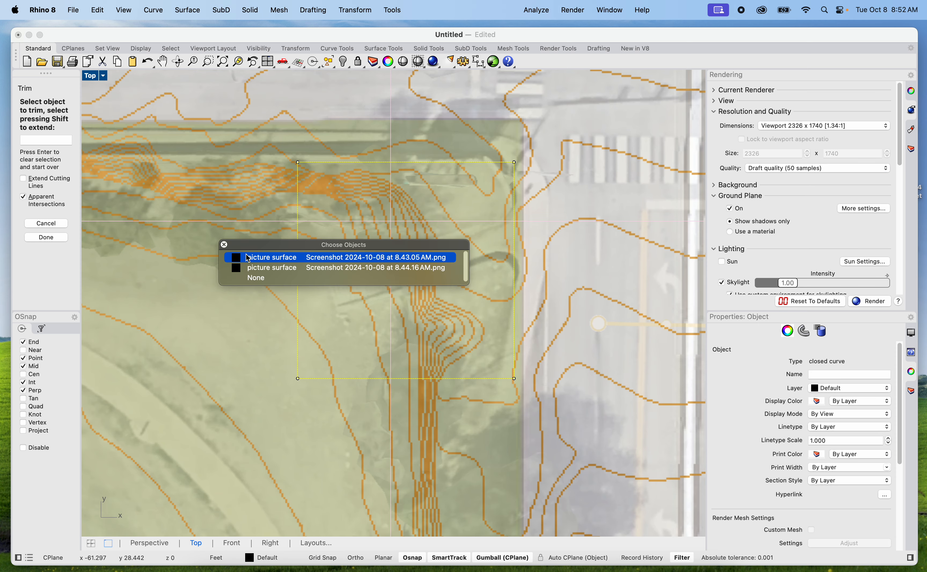
click(246, 257)
click(228, 235)
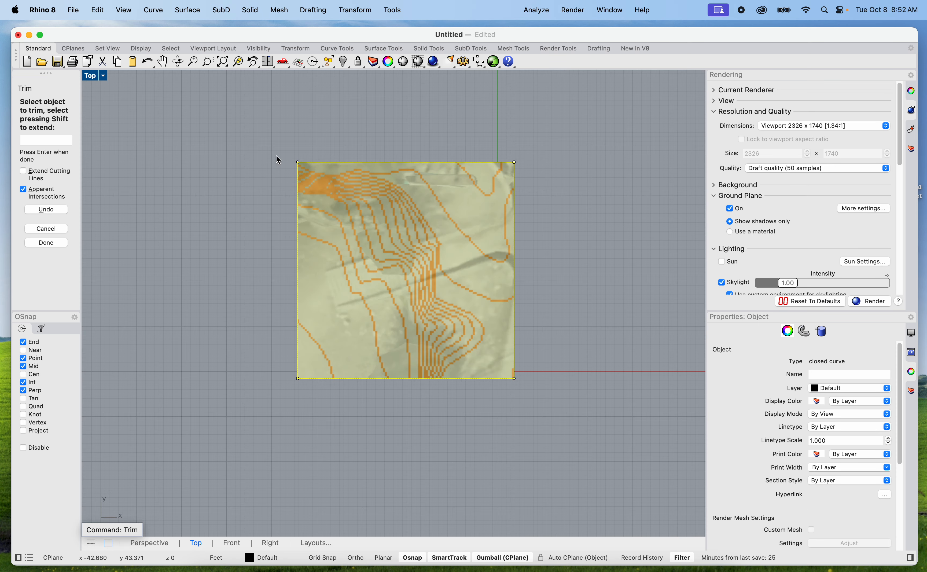
scroll(190, 247, down, 5)
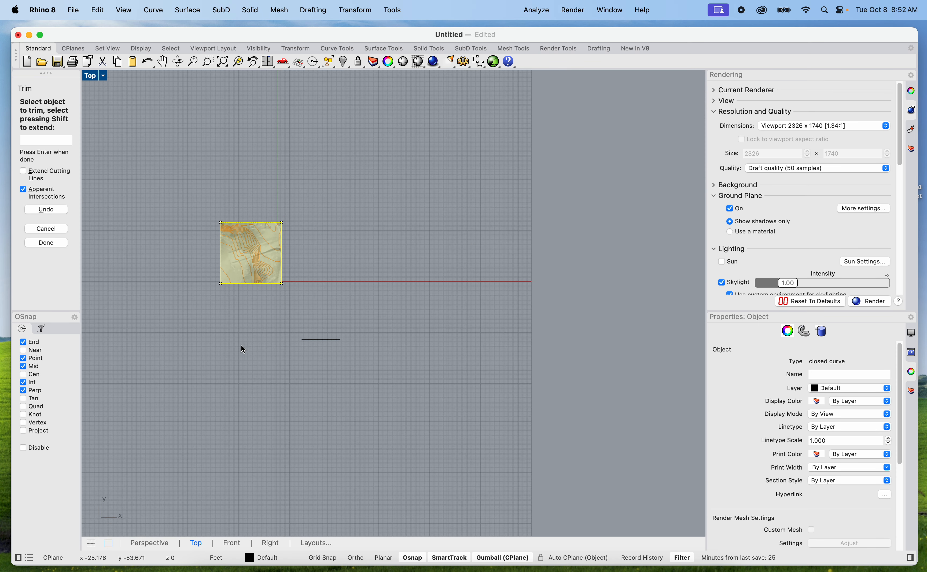
scroll(234, 314, up, 3)
key(Return)
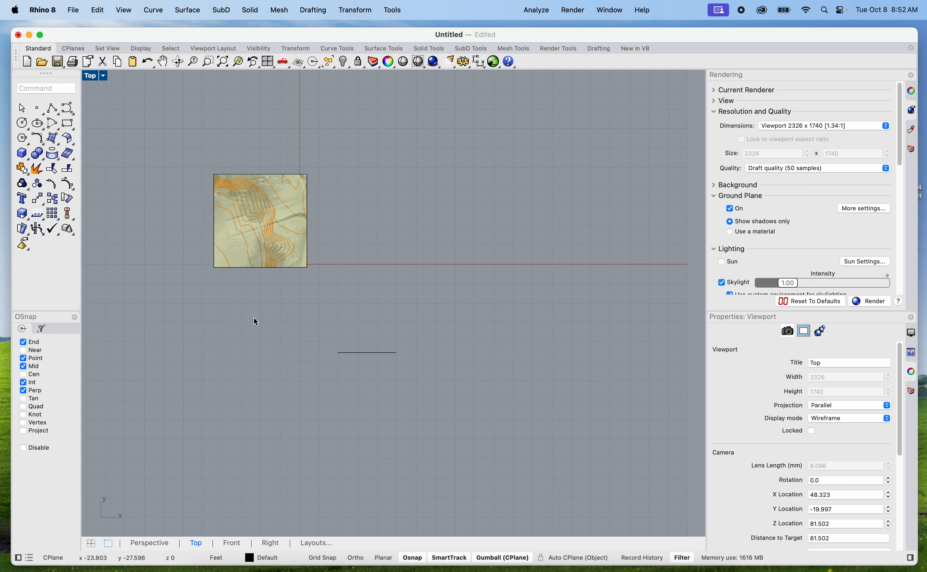
scroll(243, 317, down, 3)
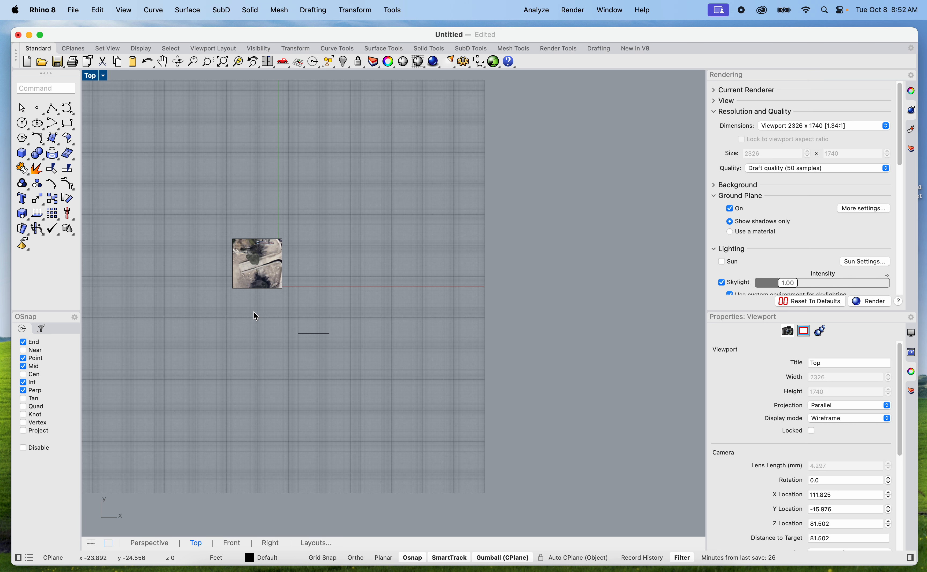
key(super+z)
Copy the untrimmed pictures, site square and reference line about 480 ft due west as a backup
click(376, 447)
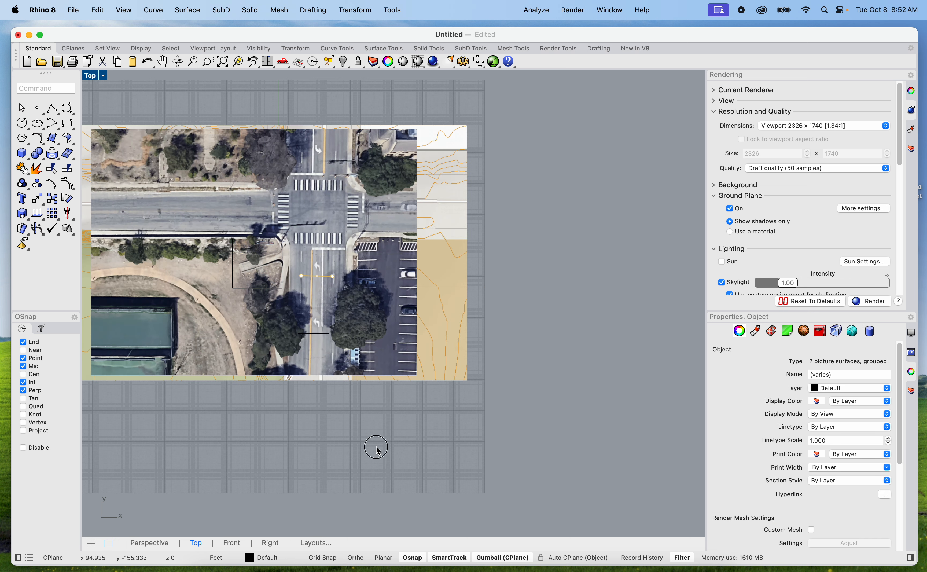
scroll(376, 447, down, 5)
drag(369, 427, 191, 271)
text(copy)
key(Return)
click(328, 424)
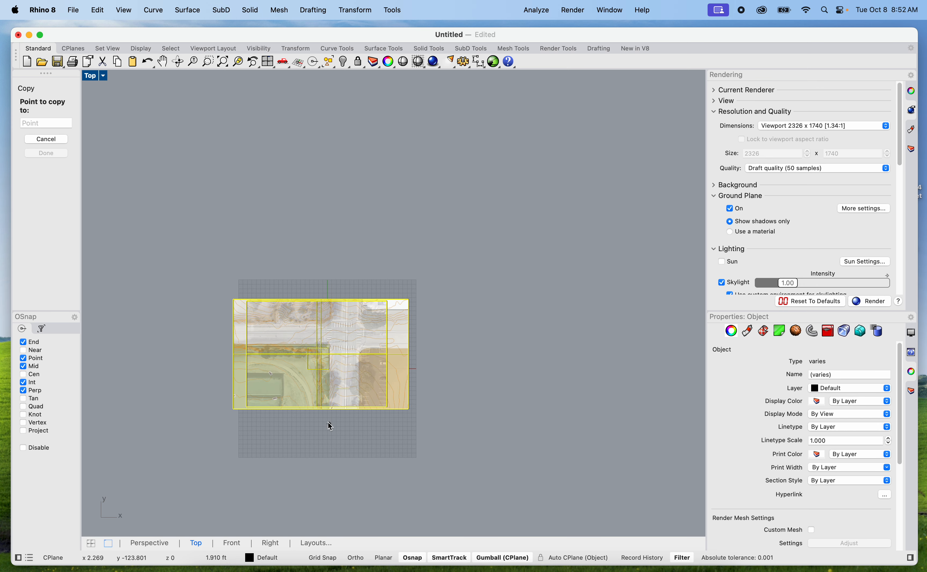
scroll(310, 269, down, 5)
key(shift)
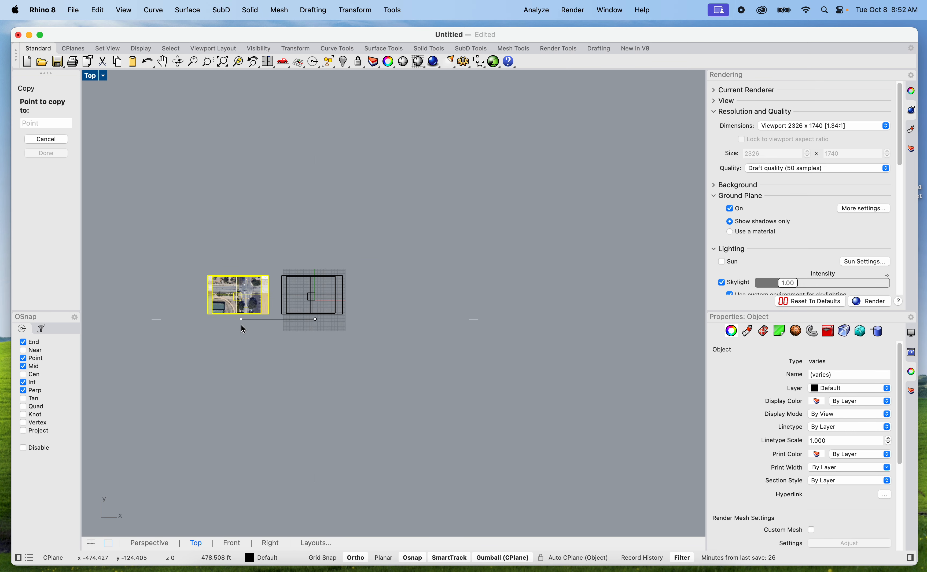
click(239, 324)
key(Escape)
key(Escape)
Trim away the parts of both original picture surfaces outside the site square, using the square as the cutting curve
scroll(345, 314, up, 5)
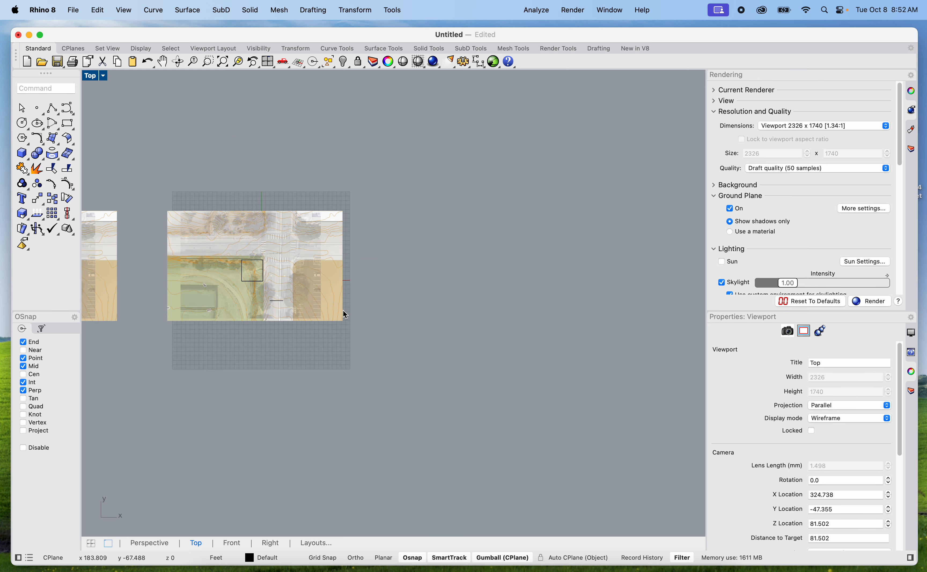
scroll(263, 292, up, 3)
click(253, 265)
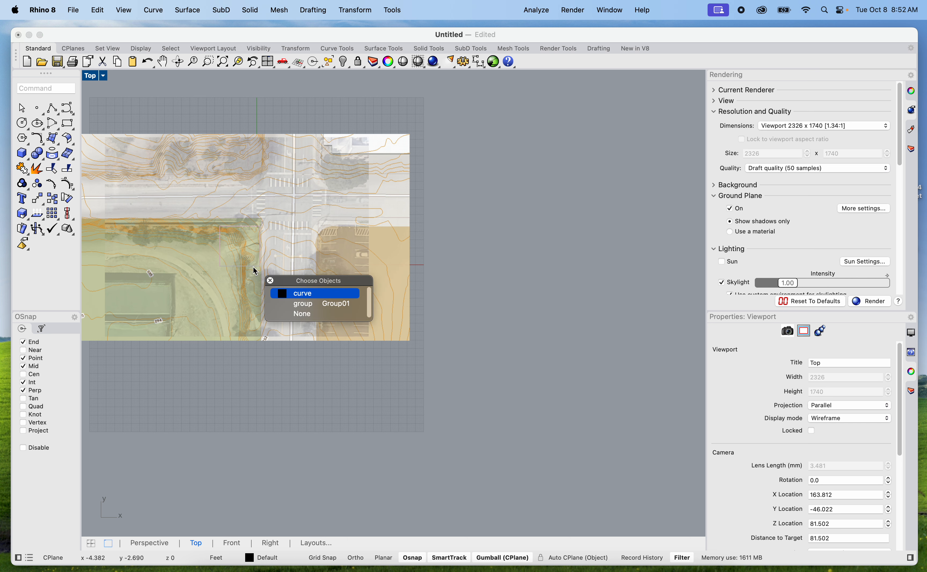
click(287, 292)
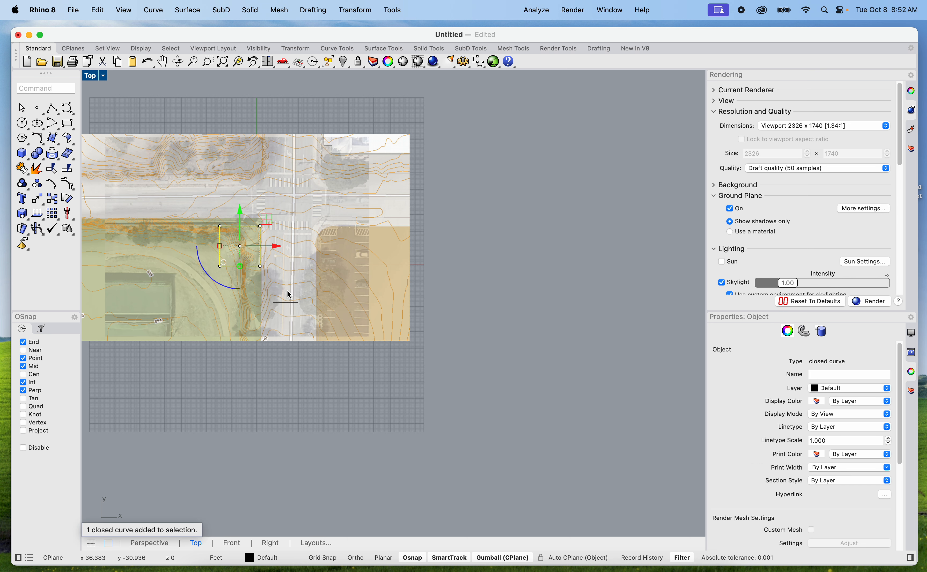
text(trim)
key(Return)
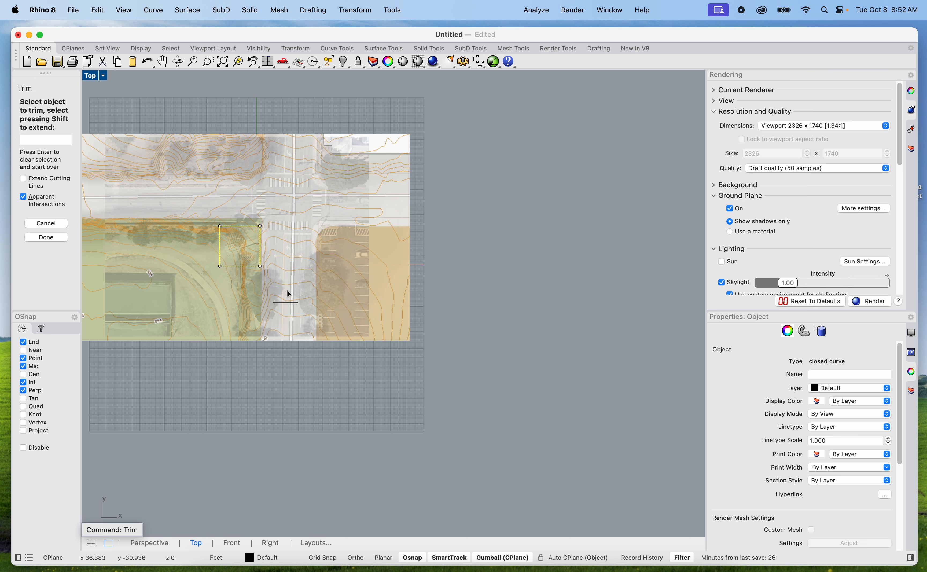
scroll(270, 356, up, 3)
click(331, 323)
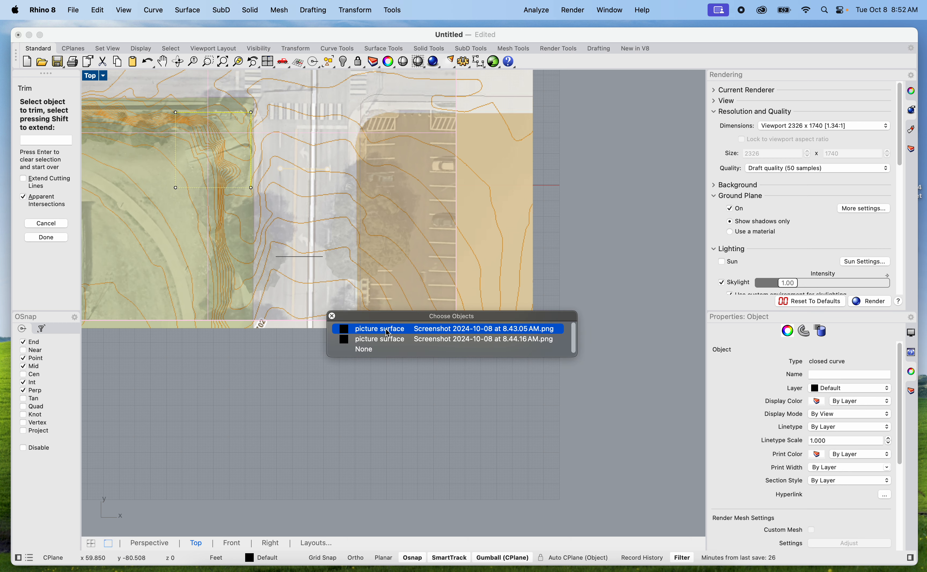
click(334, 324)
scroll(306, 272, down, 5)
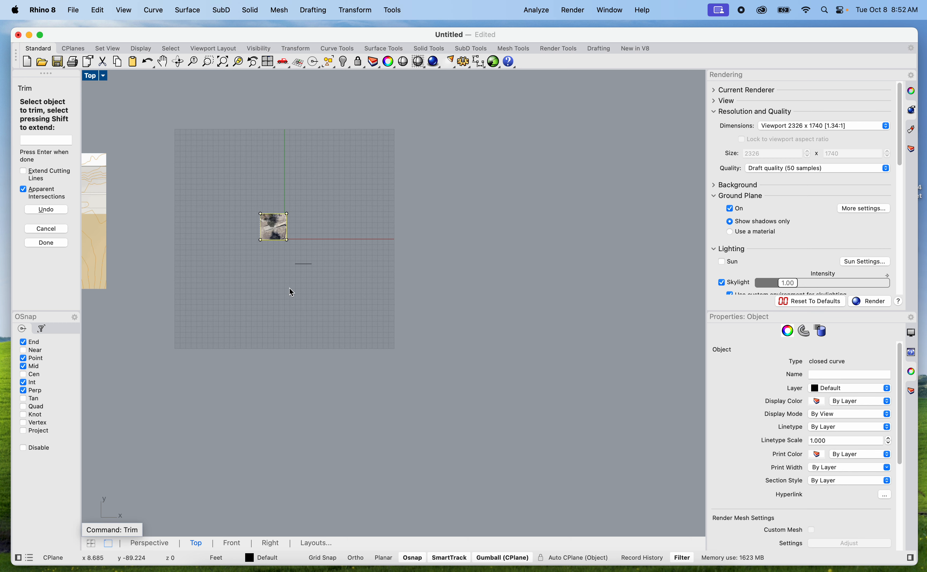
middle_click(289, 292)
right_click(234, 316)
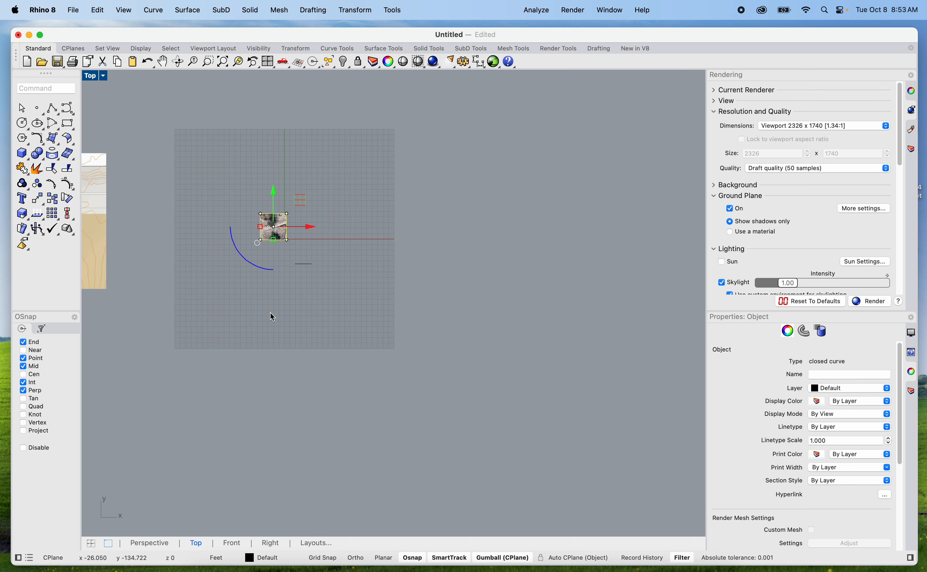
Examine the trimmed contour and aerial pictures within the site square and the untrimmed backup to the west
scroll(275, 254, up, 3)
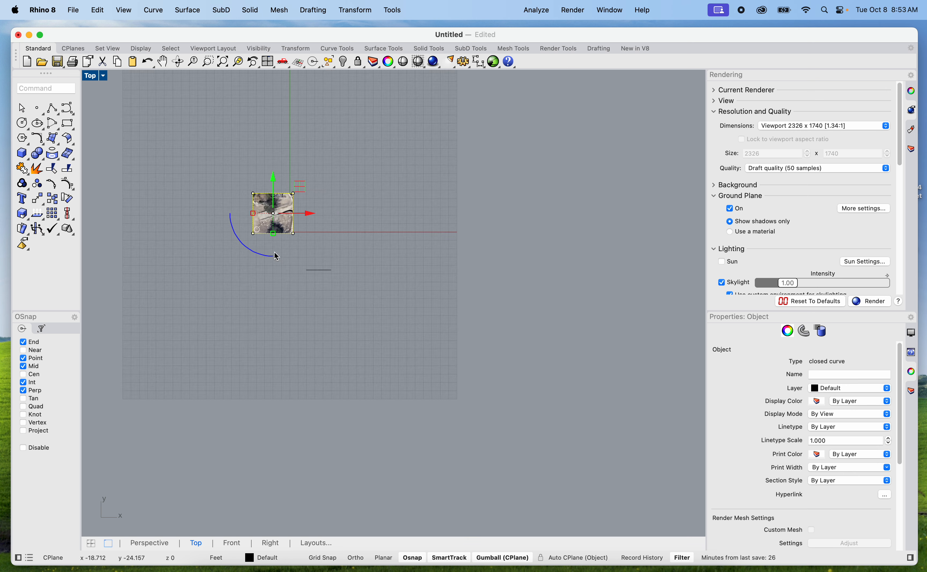
scroll(274, 252, up, 6)
click(272, 264)
middle_click(265, 274)
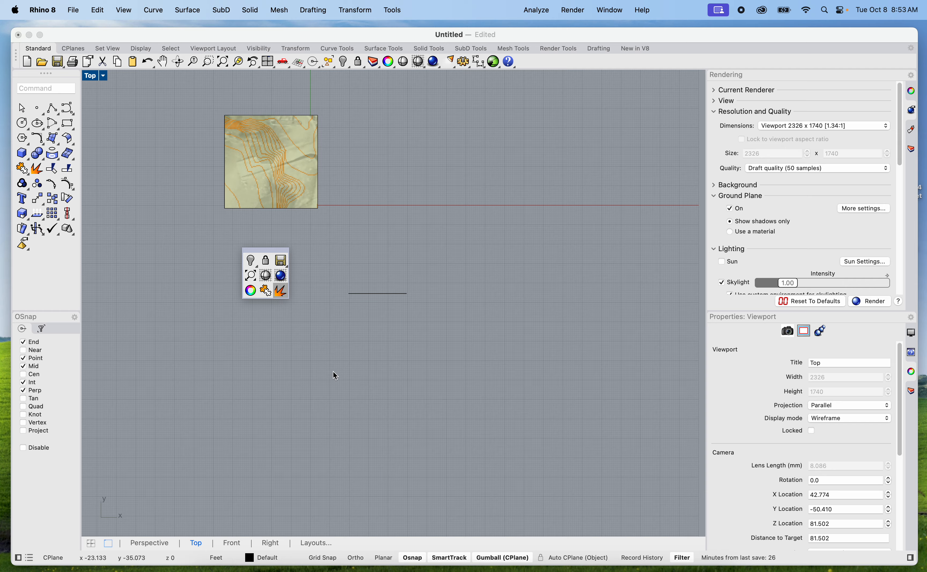
click(319, 366)
right_drag(260, 322, 337, 439)
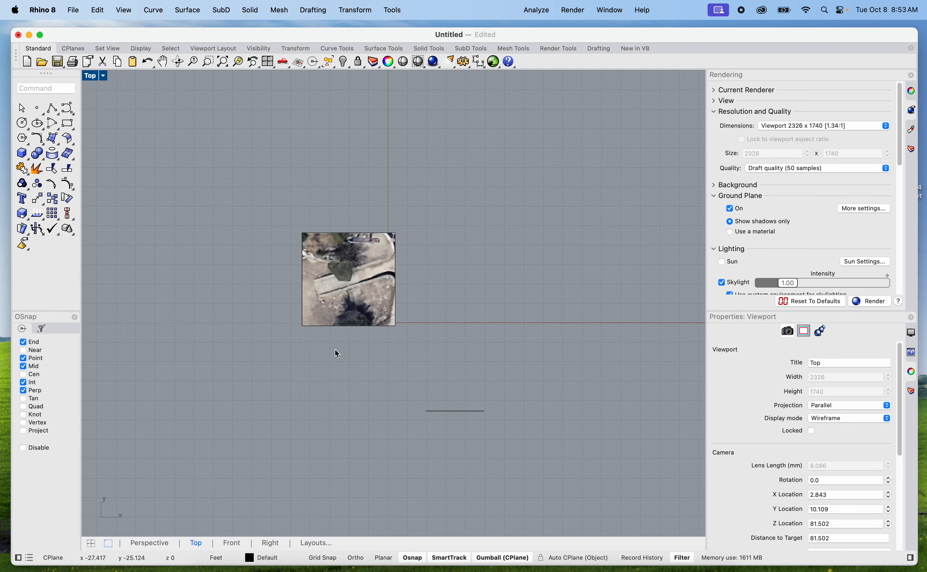
scroll(337, 337, up, 4)
scroll(359, 184, up, 5)
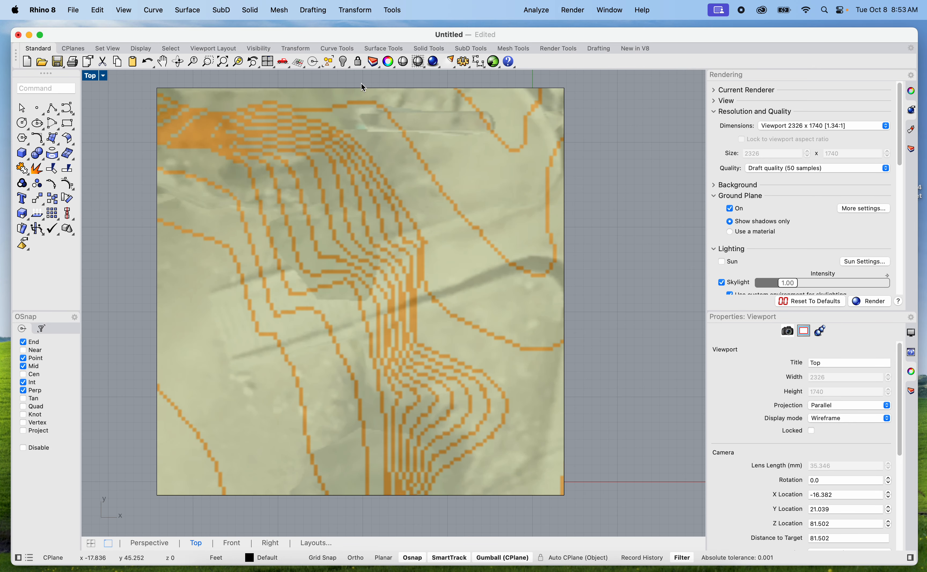
scroll(361, 205, down, 3)
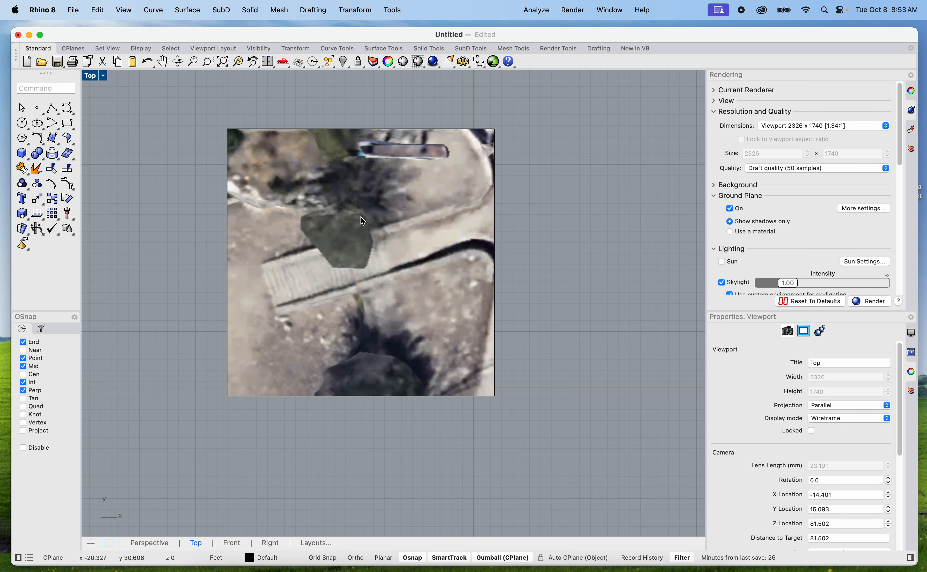
scroll(385, 188, down, 3)
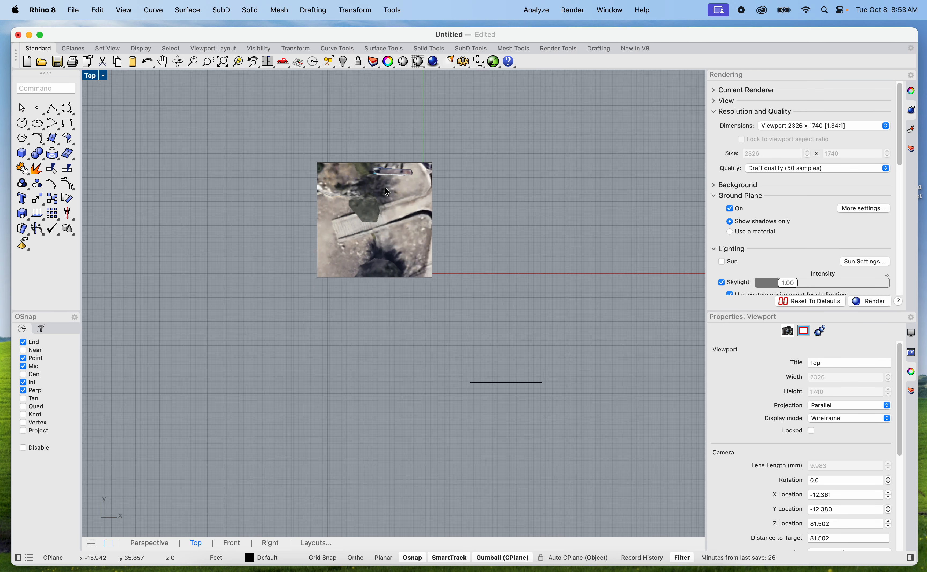
scroll(513, 262, down, 4)
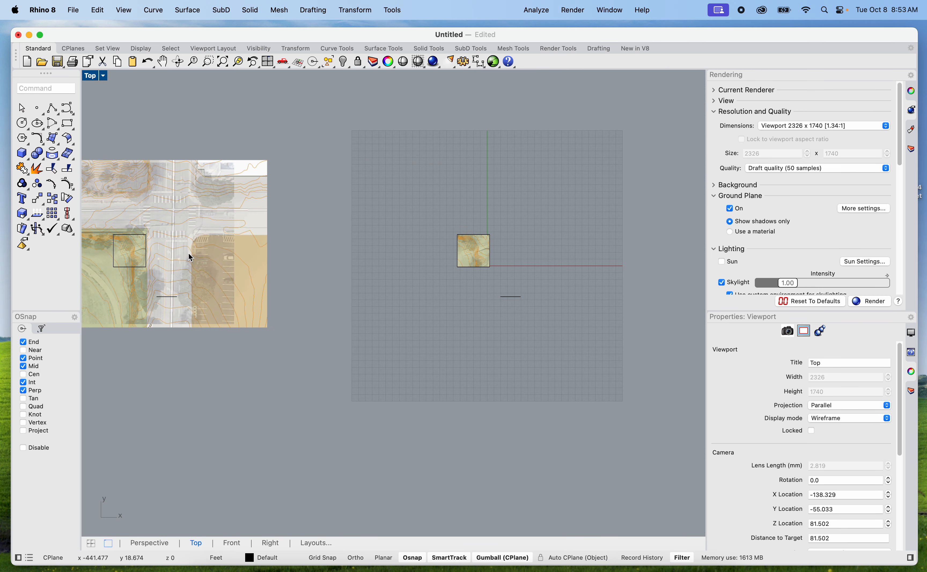
Copy the site square and its two trimmed pictures to the east of the originals
scroll(478, 259, up, 5)
drag(468, 347, 241, 137)
text(copy)
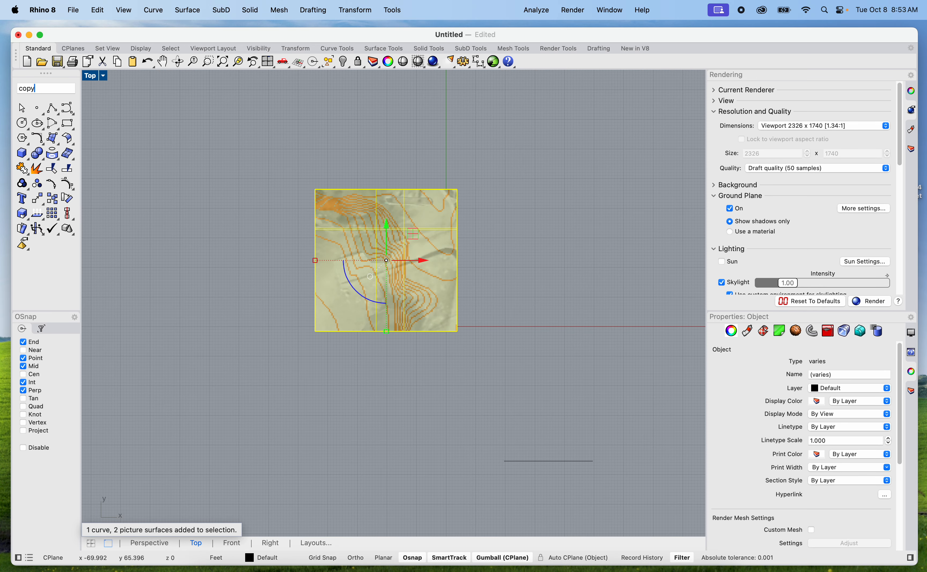
key(Return)
click(378, 370)
scroll(378, 369, down, 5)
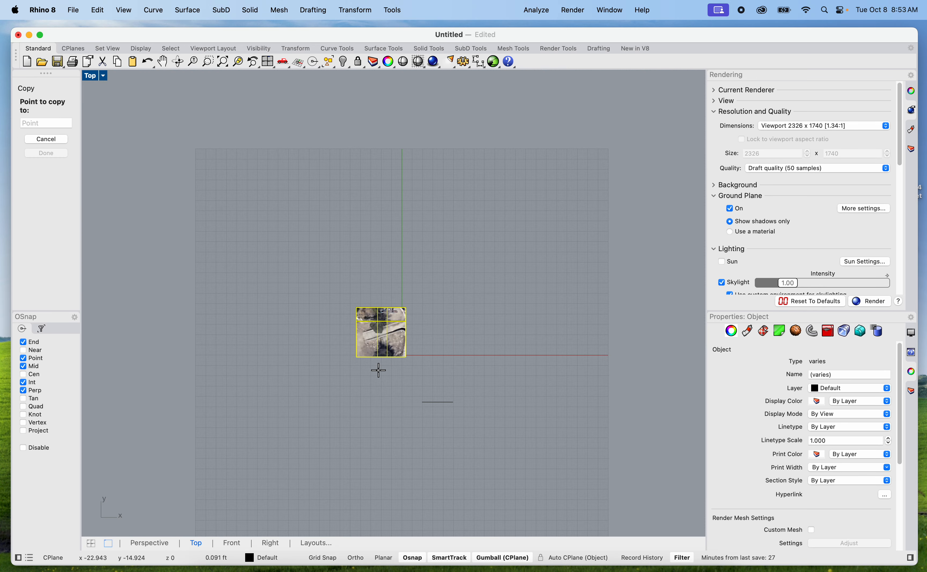
key(Escape)
key(Escape)
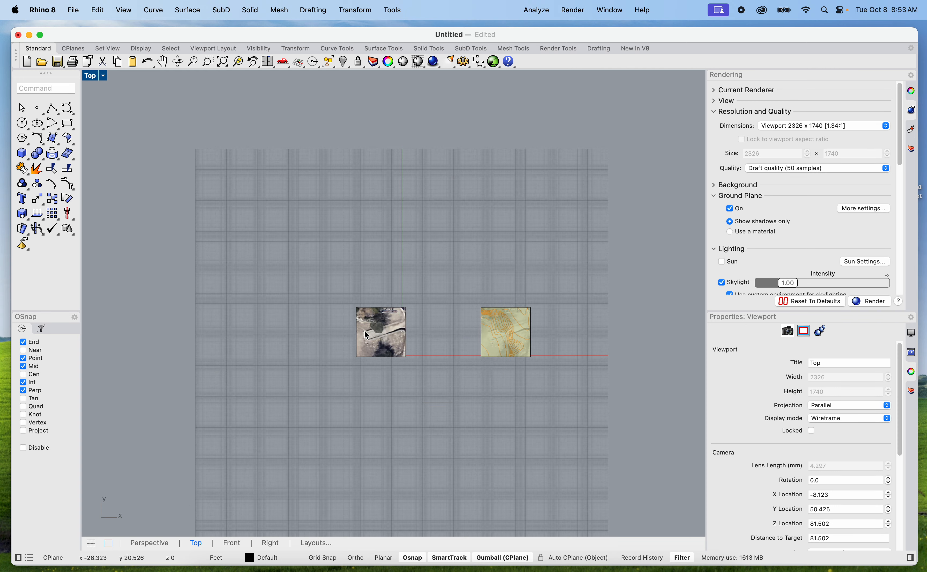
Move the original site square and its trimmed pictures west, next to the untrimmed backup
scroll(356, 331, up, 8)
drag(327, 264, 494, 416)
scroll(495, 406, down, 8)
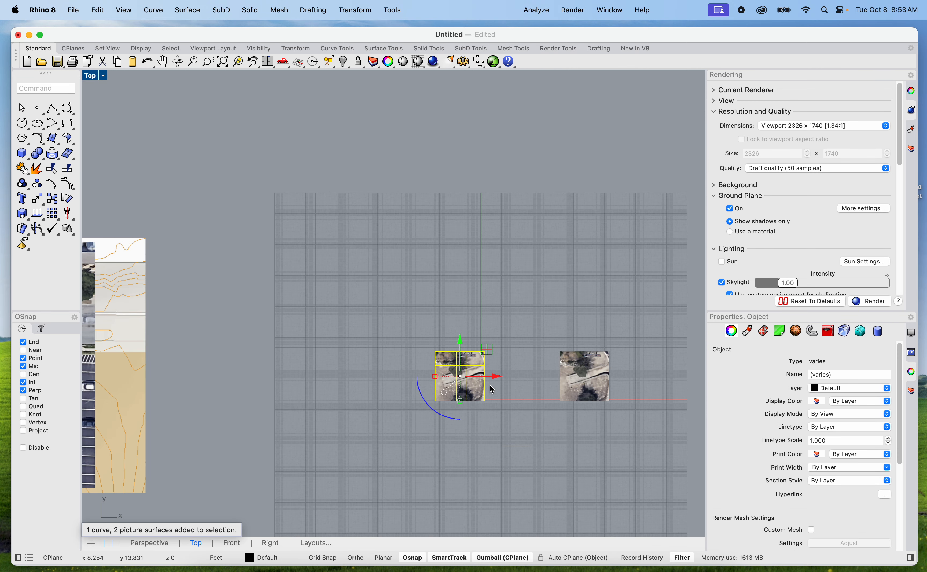
drag(496, 376, 259, 376)
click(214, 315)
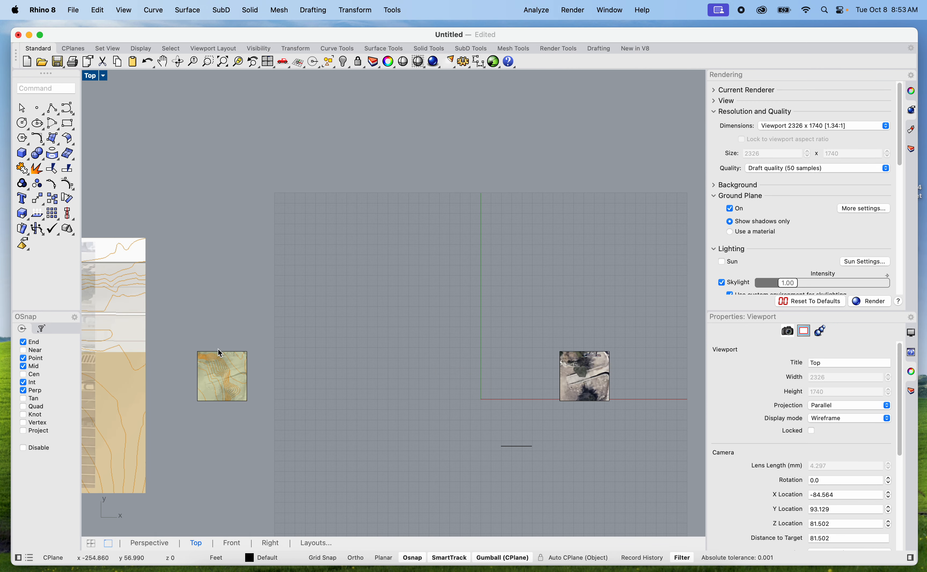
Delete the original 30 ft reference line just south of the origin, keeping the one in the backup
scroll(249, 415, down, 8)
right_drag(260, 416, 346, 400)
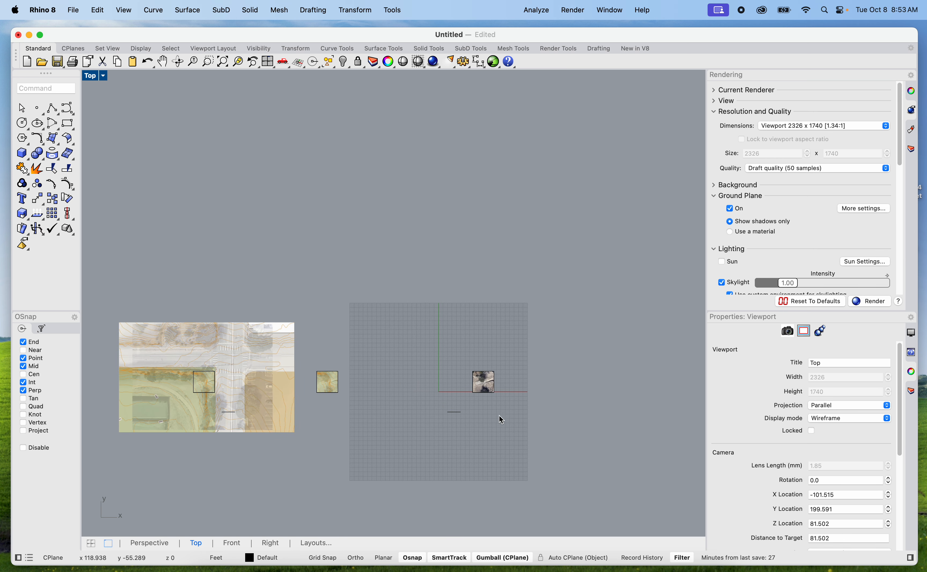
scroll(544, 423, up, 5)
drag(348, 441, 289, 403)
key(Delete)
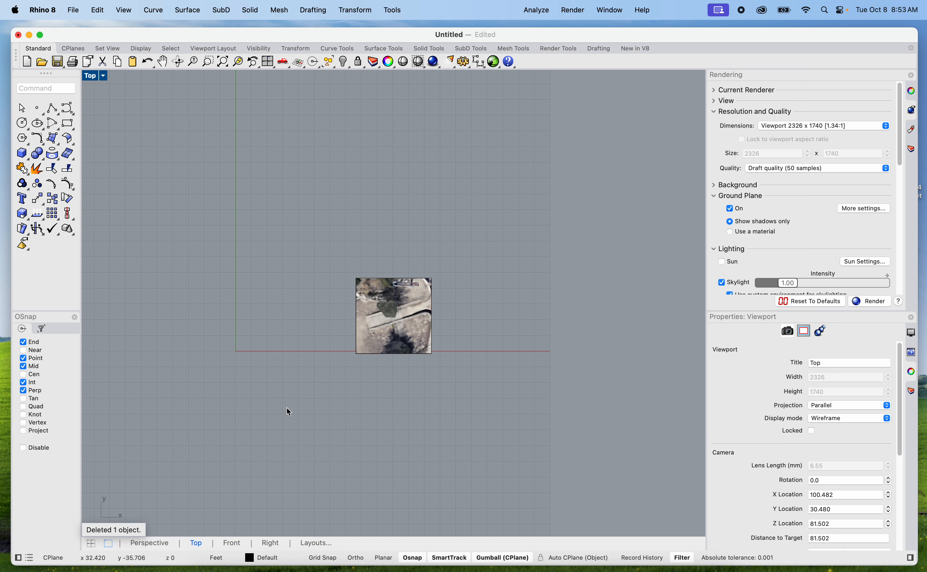
Ungroup the two trimmed picture surfaces in the east site square
scroll(352, 346, up, 5)
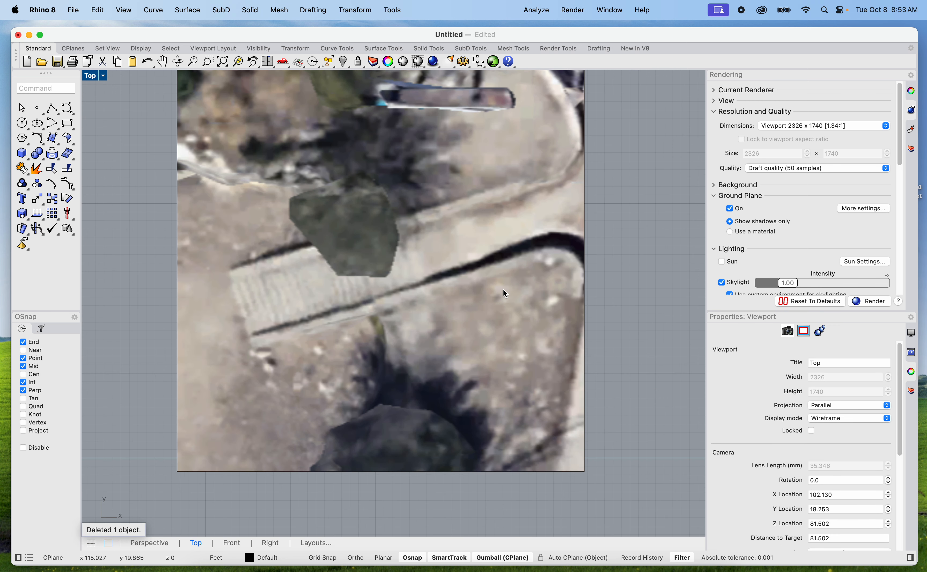
scroll(501, 297, down, 2)
click(482, 250)
scroll(483, 249, up, 2)
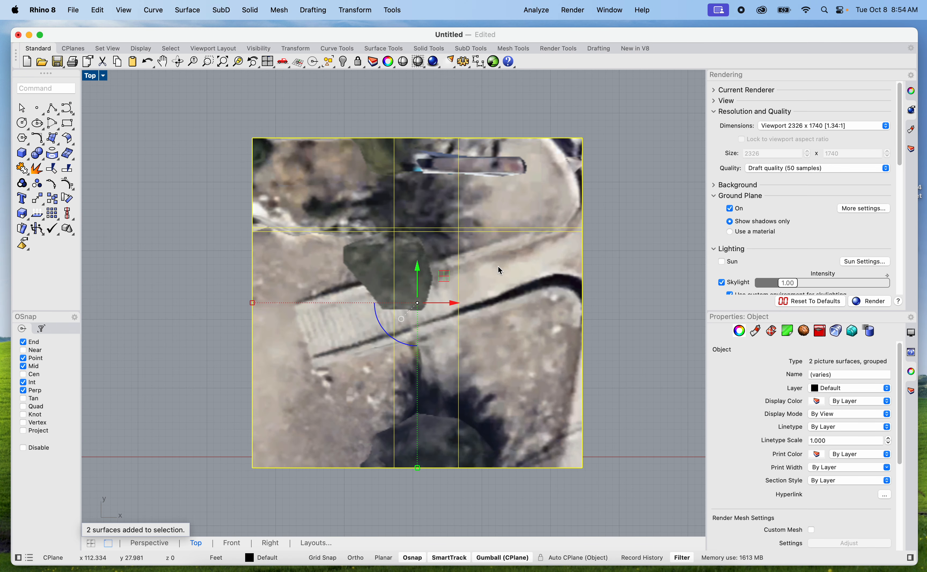
text(Ungroup)
key(Return)
click(614, 326)
Hide the trimmed aerial picture, Screenshot 2024-10-08 at 8.43.05 AM.png, in the east site square
click(549, 340)
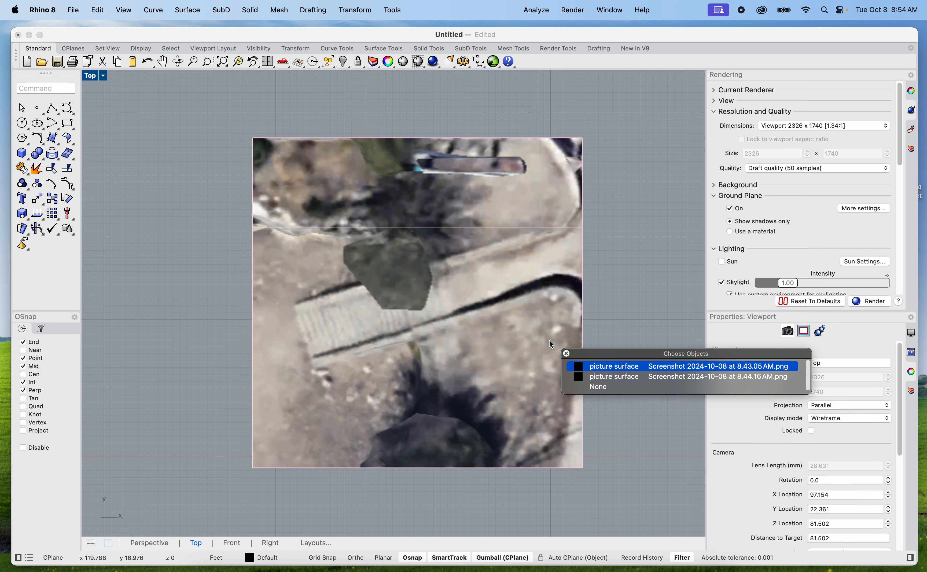
click(628, 366)
text(Hide)
key(Return)
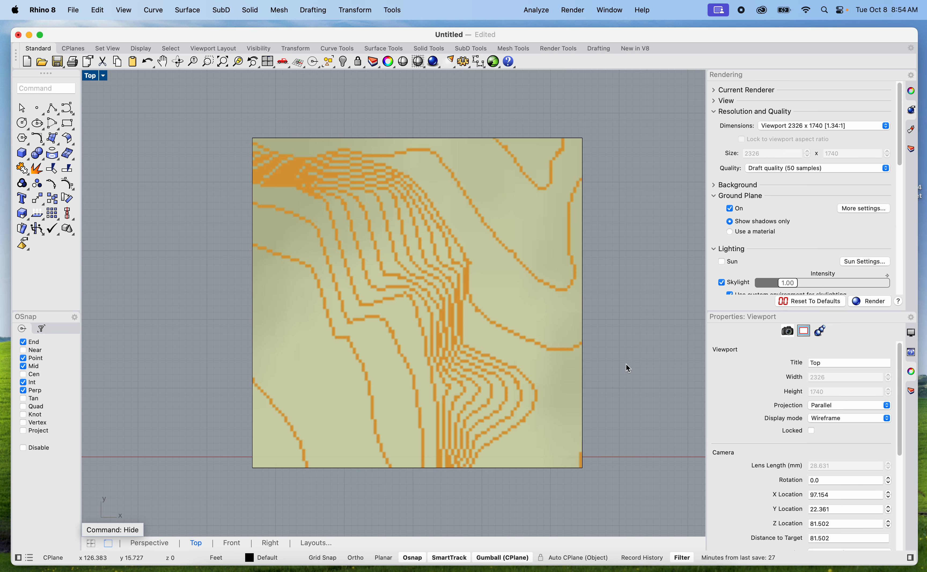
Lock the trimmed contour map picture in the east site square
click(515, 358)
text(Lock)
key(Return)
middle_click(581, 313)
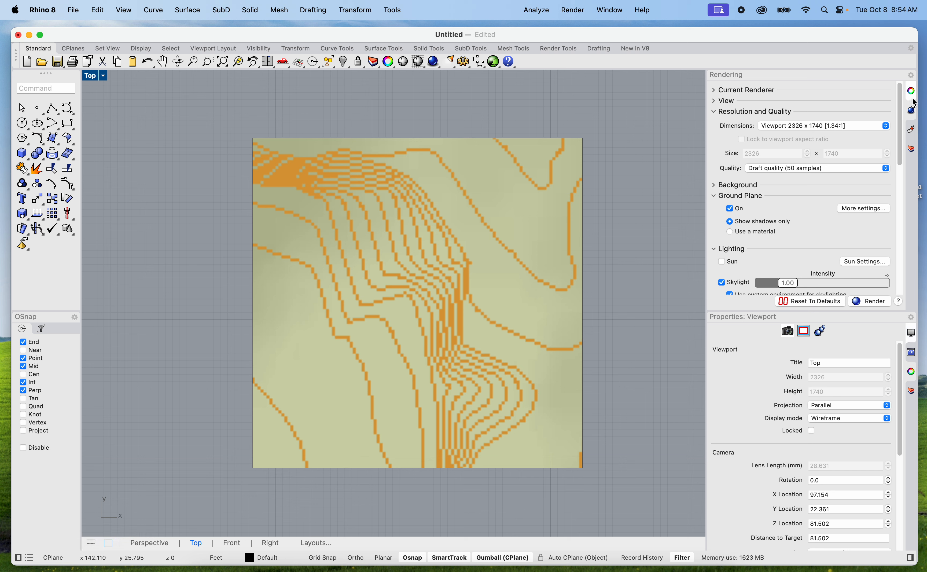
Open the layer list and make Layer 04 the current layer
click(912, 109)
click(911, 149)
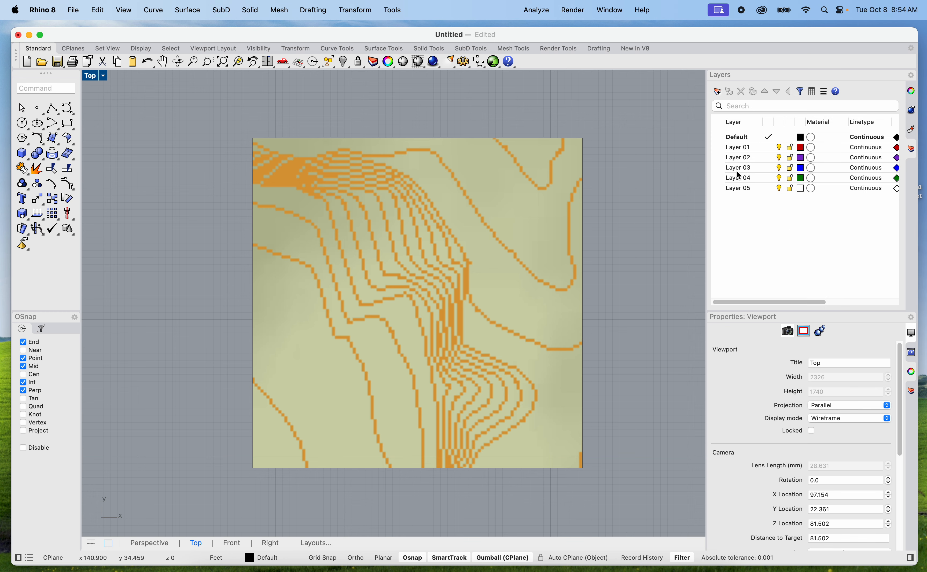
double_click(738, 182)
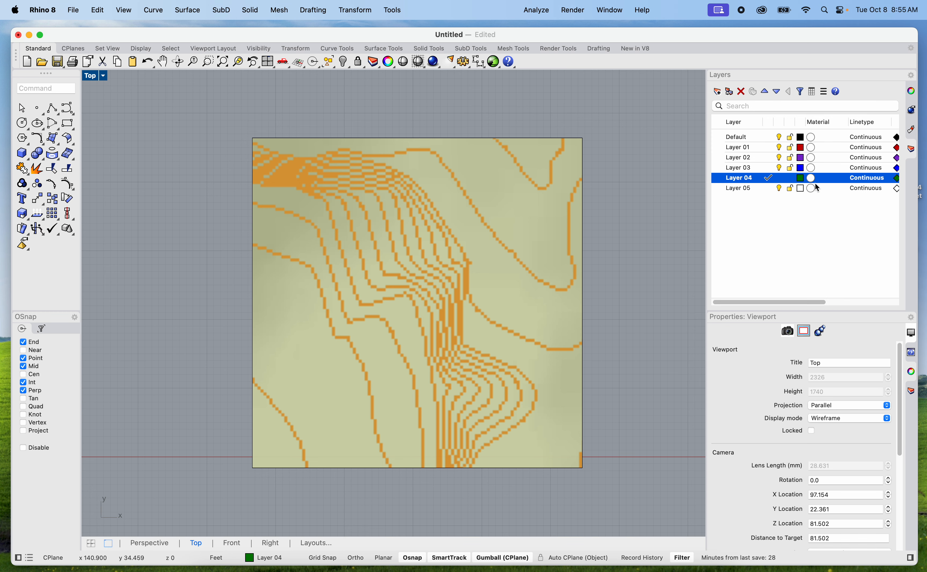
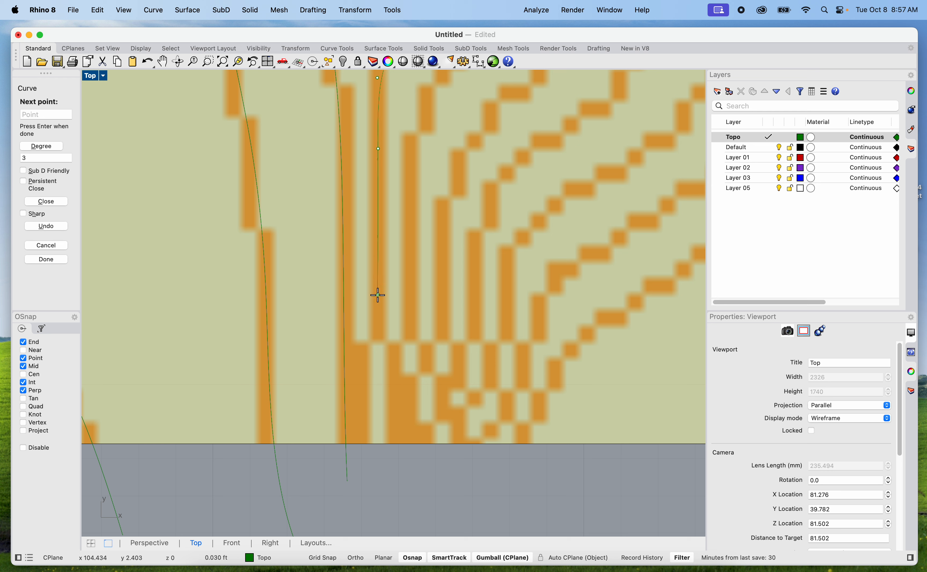
Finish the contour curve in progress just beyond the contour map's south edge
click(438, 481)
key(Return)
key(Return)
Start a new curve below the south edge and trace the next contour to the east northward around its eastward bulge
click(480, 489)
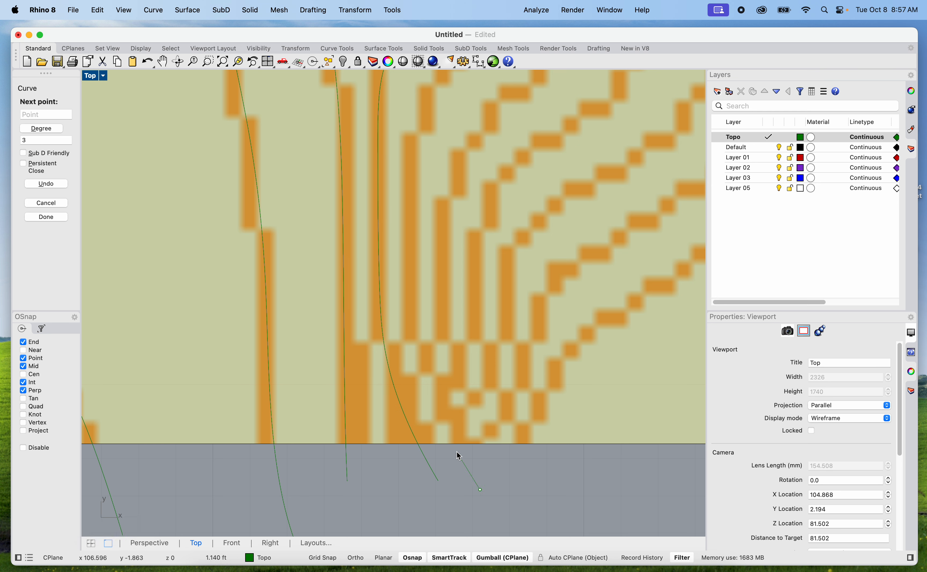
click(427, 393)
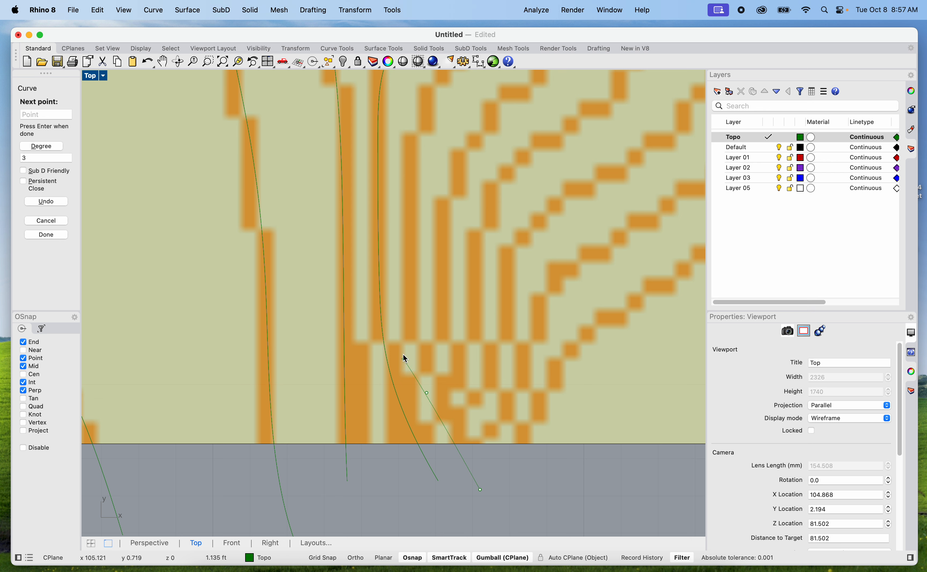
click(407, 323)
right_drag(409, 268, 428, 499)
click(430, 428)
click(444, 340)
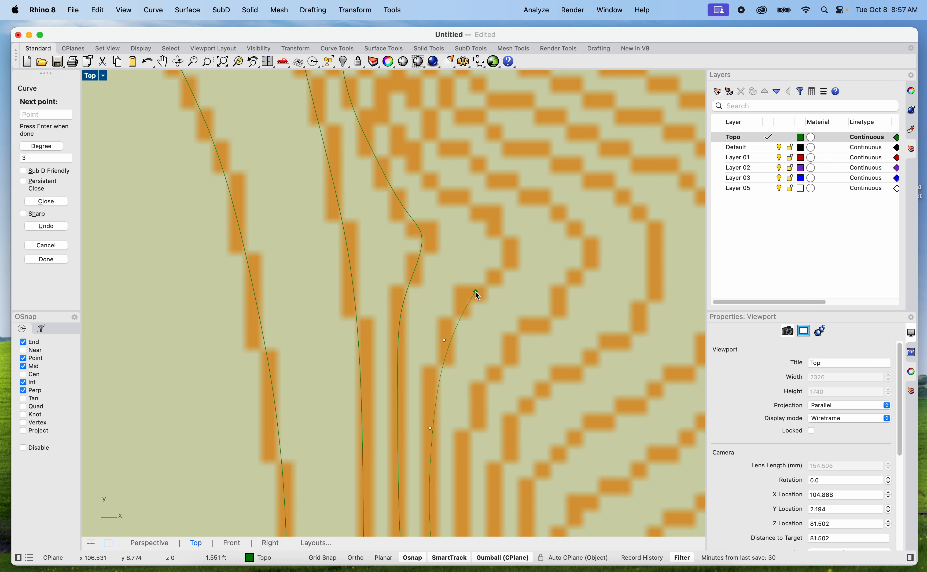
click(475, 291)
click(506, 266)
click(499, 223)
click(460, 197)
click(423, 170)
Continue the curve north along the steep, closely spaced section and around the bend toward the northwest
right_drag(422, 170, 466, 398)
click(421, 242)
right_drag(422, 204, 423, 420)
click(427, 343)
click(434, 272)
click(406, 216)
click(342, 143)
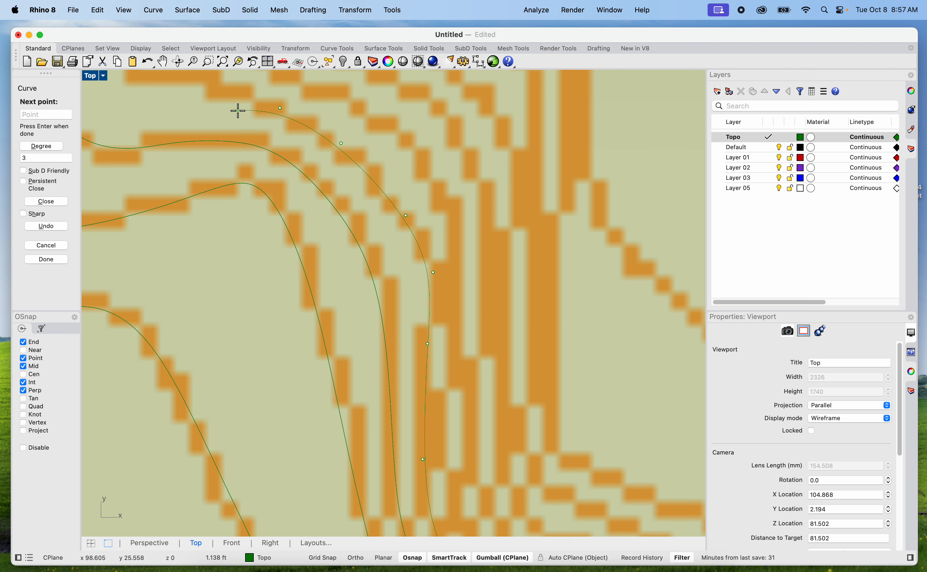
right_drag(238, 110, 413, 286)
click(393, 264)
click(340, 251)
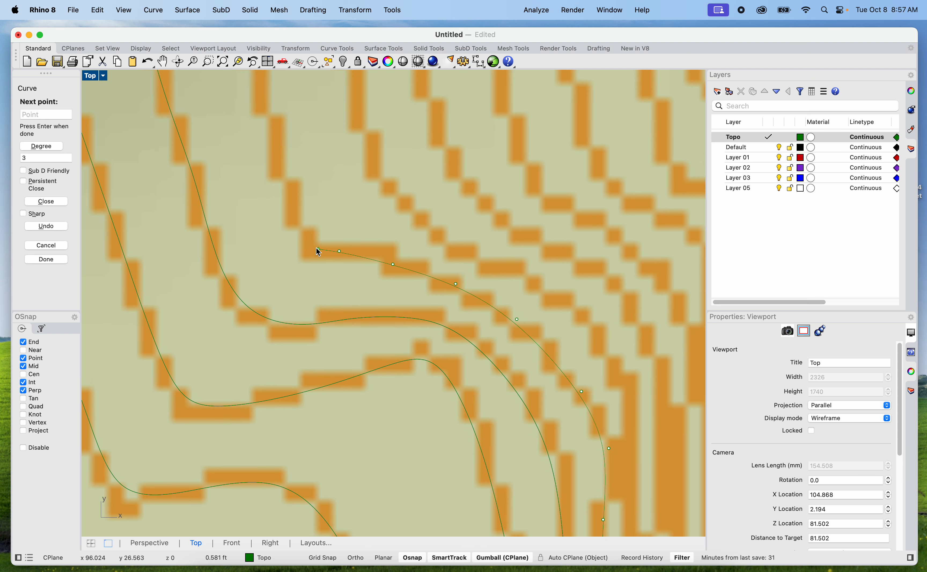
click(303, 240)
click(283, 176)
Trace the rest of this contour up the northwest slope and finish the curve beyond the map's west edge
right_drag(264, 109, 344, 327)
click(331, 296)
click(293, 186)
scroll(295, 176, down, 10)
right_drag(298, 180, 341, 284)
scroll(333, 263, up, 10)
click(332, 265)
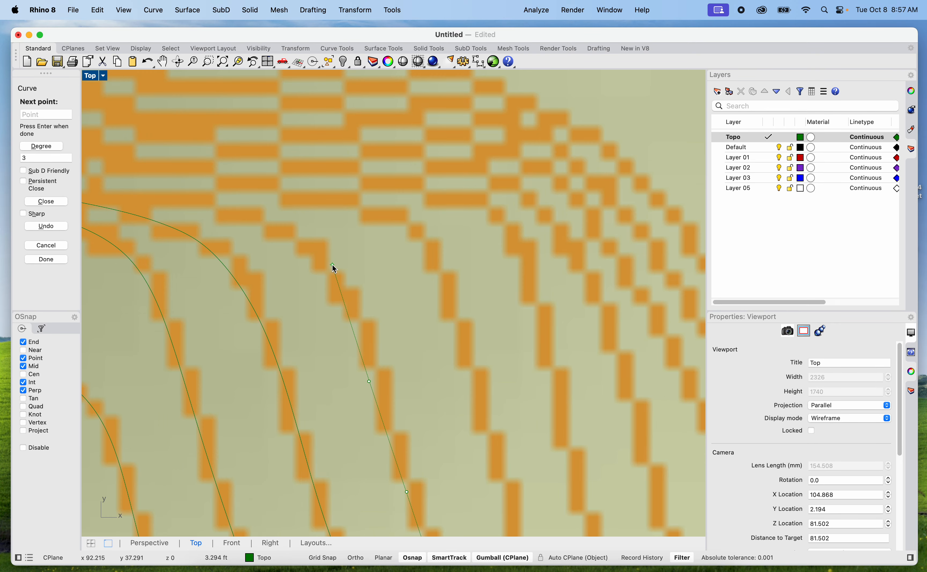
scroll(203, 202, down, 8)
right_drag(200, 203, 358, 282)
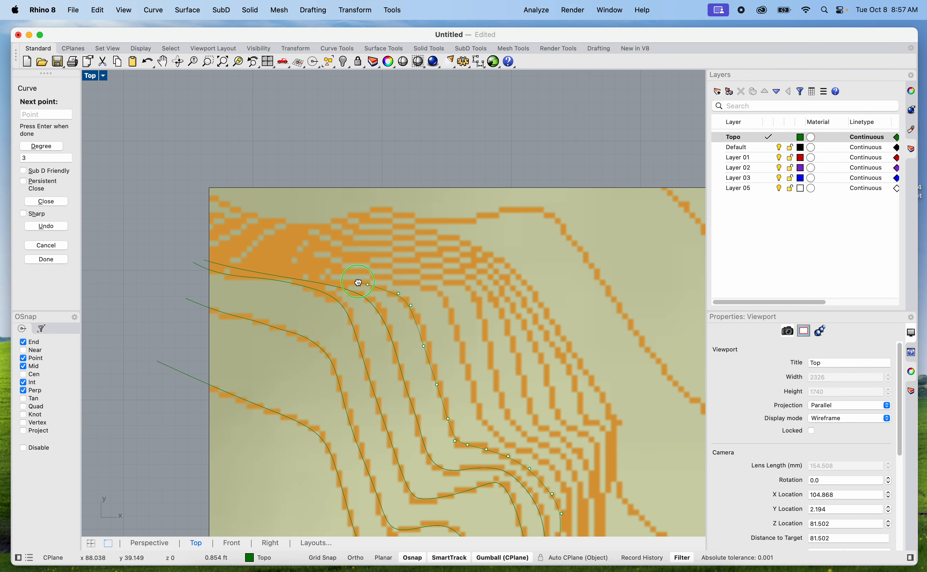
scroll(358, 283, up, 5)
click(185, 268)
scroll(158, 254, down, 4)
right_drag(169, 257, 302, 295)
scroll(282, 290, up, 4)
click(278, 297)
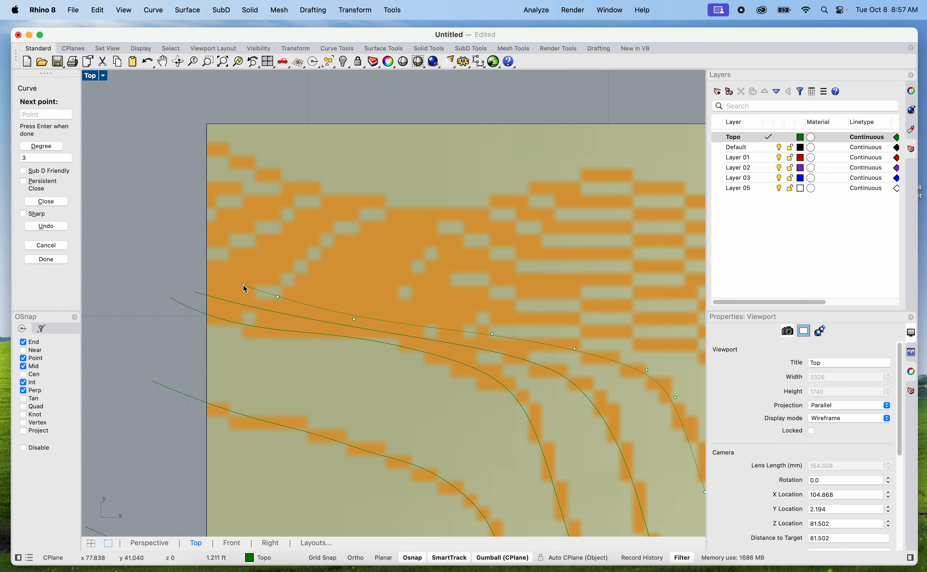
click(170, 263)
key(Return)
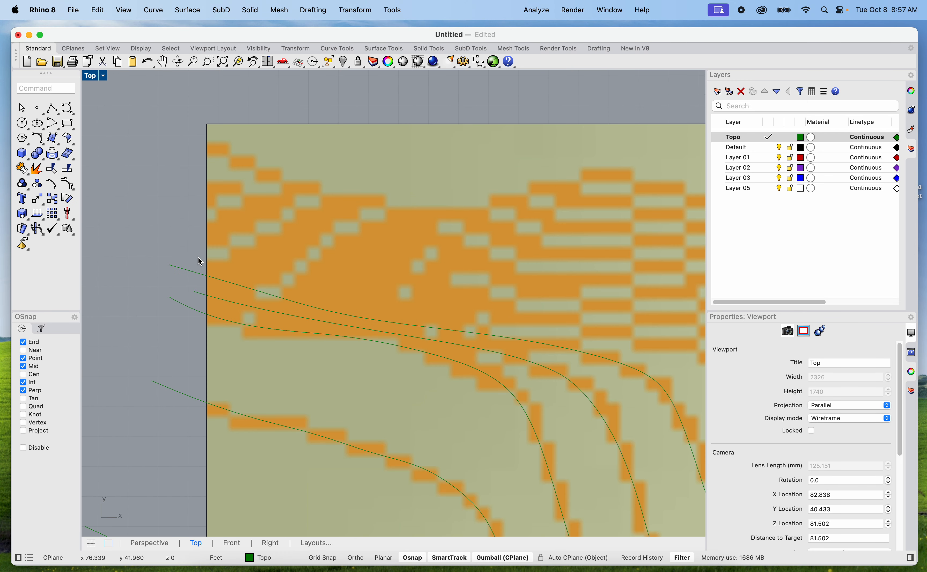
Start a curve beyond the west edge and trace the adjacent contour eastward to where it turns down the slope
key(Return)
click(191, 256)
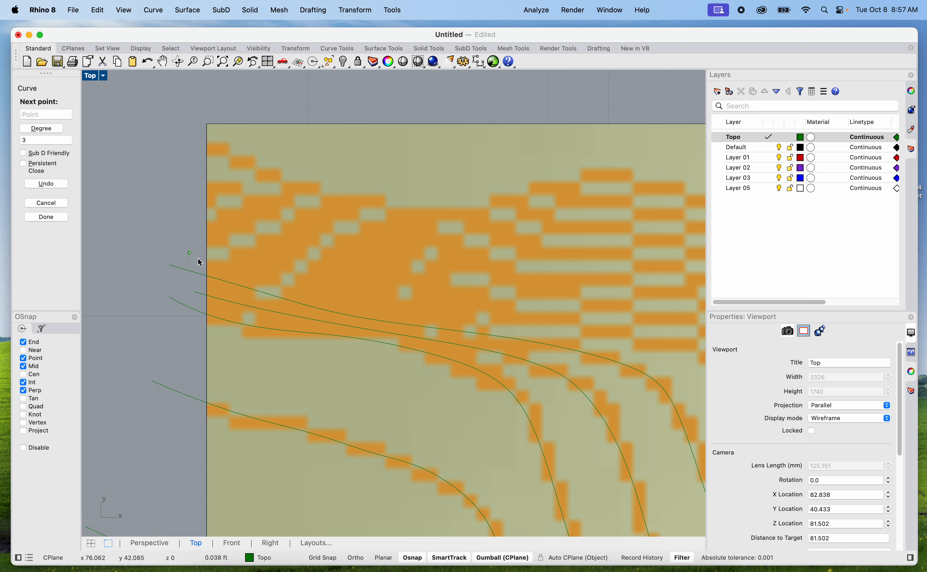
click(232, 270)
click(319, 298)
right_drag(378, 308, 256, 286)
click(372, 296)
right_drag(463, 317, 388, 294)
click(419, 292)
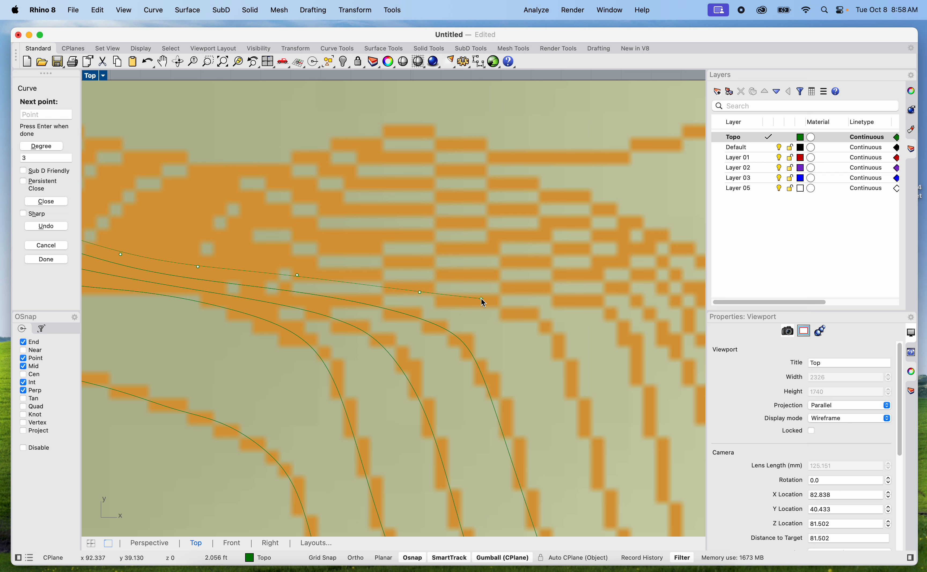
click(481, 298)
click(552, 327)
click(569, 365)
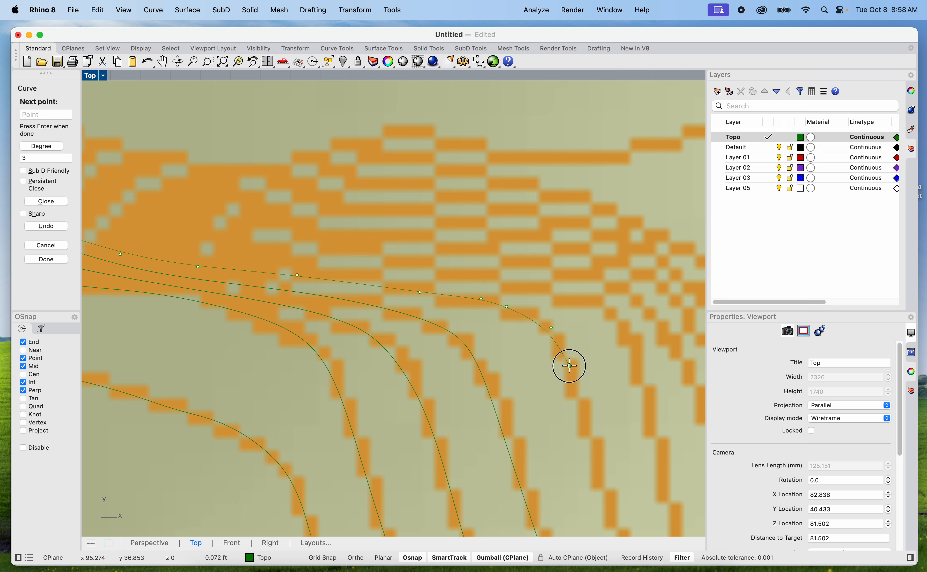
Continue the curve southeast down the slope and into the steep, closely spaced section
right_drag(609, 434, 535, 284)
scroll(510, 301, down, 5)
click(488, 294)
scroll(457, 286, down, 5)
click(450, 305)
click(506, 350)
right_drag(562, 368, 430, 271)
click(466, 320)
click(431, 272)
right_drag(472, 315, 449, 207)
click(456, 306)
click(447, 263)
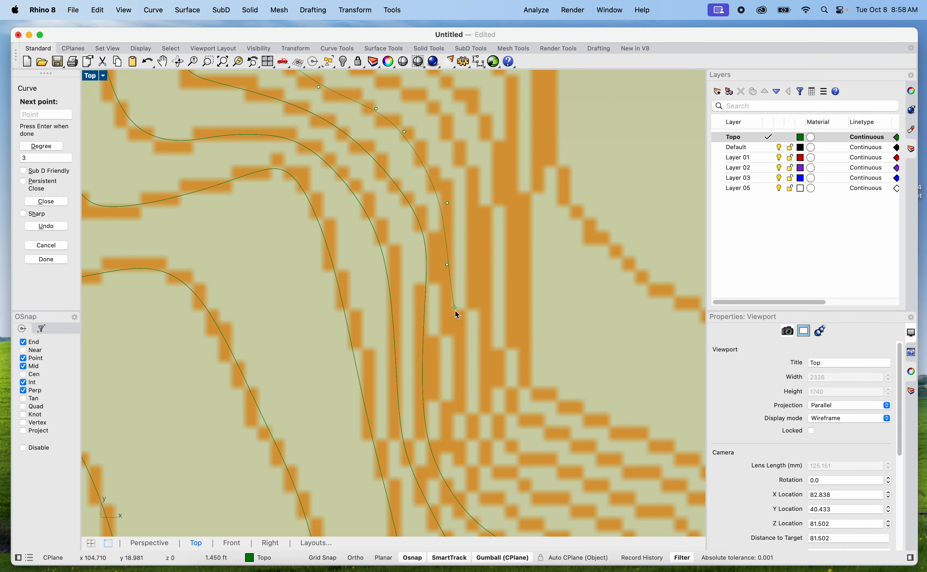
click(452, 348)
Trace the contour around its eastward bulge and finish the curve beyond the south edge
right_drag(443, 409, 434, 348)
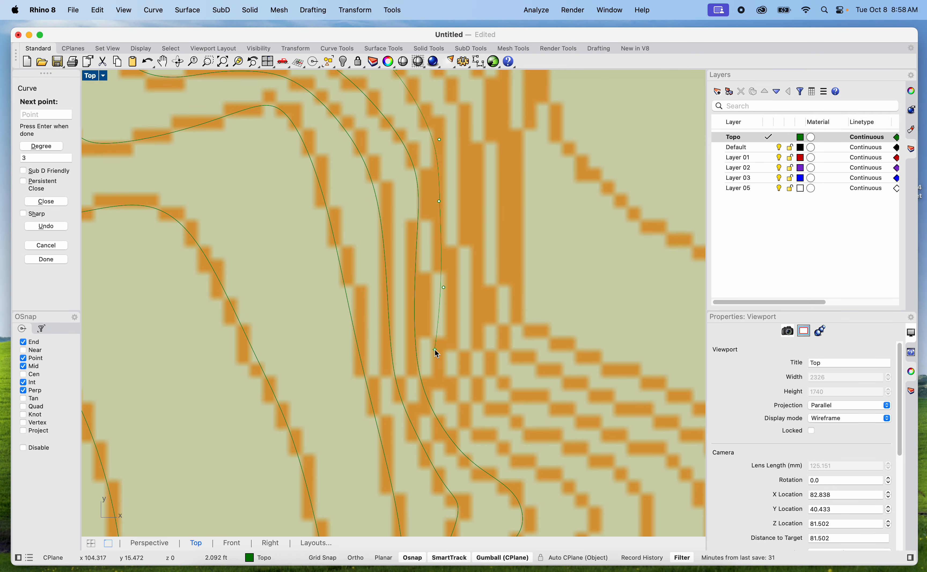
click(460, 401)
click(480, 433)
click(520, 457)
click(555, 477)
right_drag(555, 477, 480, 340)
click(501, 354)
click(521, 381)
click(506, 410)
click(460, 449)
right_drag(445, 497, 457, 288)
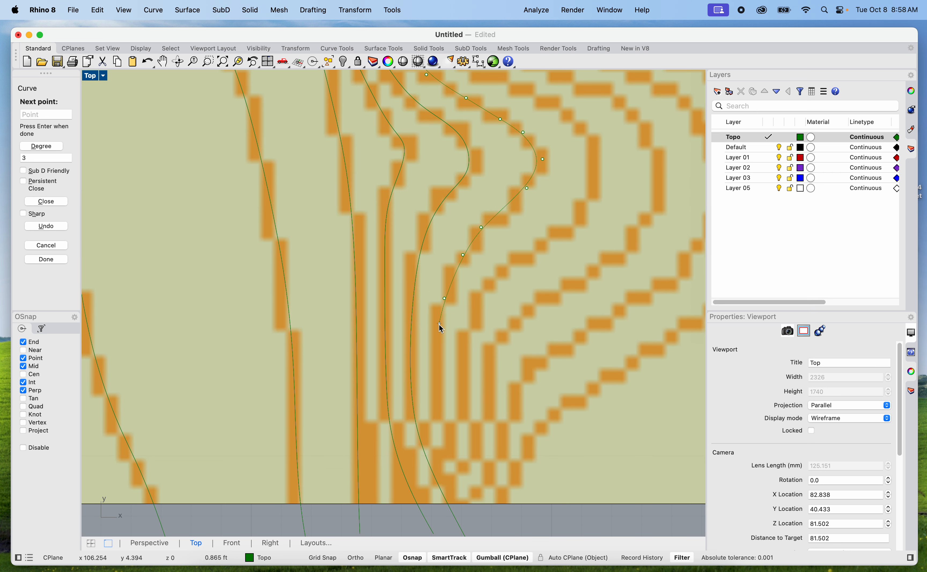
click(429, 343)
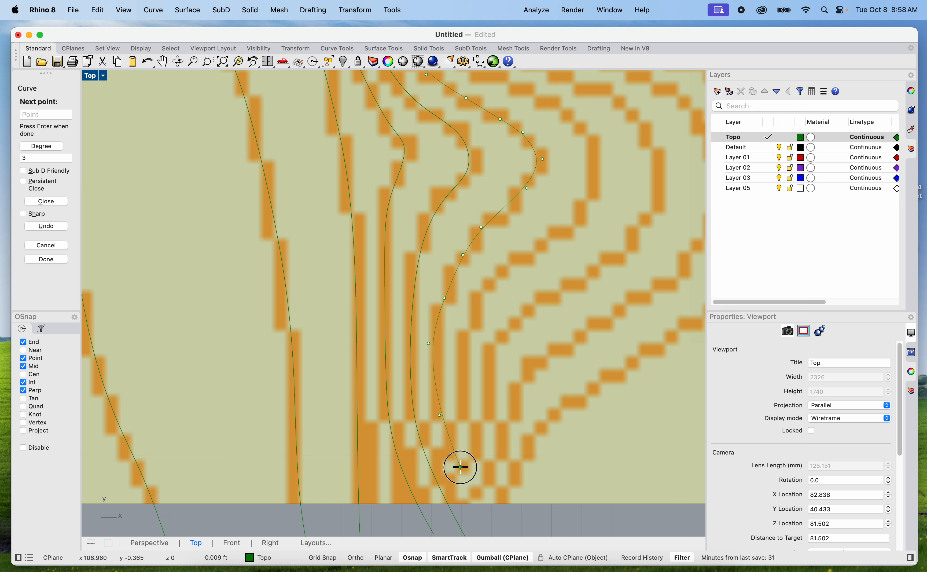
click(489, 517)
key(Return)
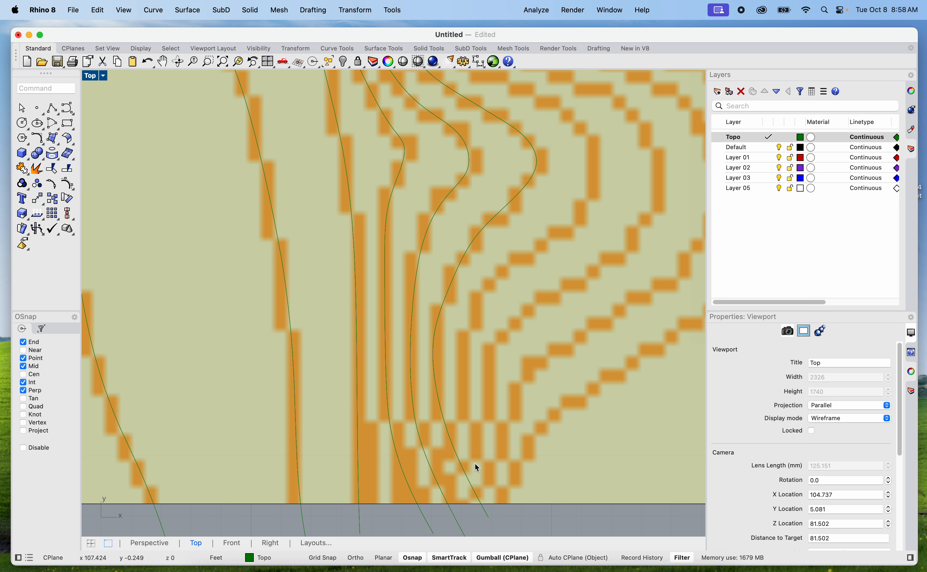
Start another curve at the south edge and trace the next contour out around its bulge to the steep section
key(Return)
click(502, 505)
click(478, 466)
click(464, 373)
click(467, 331)
click(493, 279)
click(547, 241)
click(567, 225)
right_drag(632, 202, 553, 405)
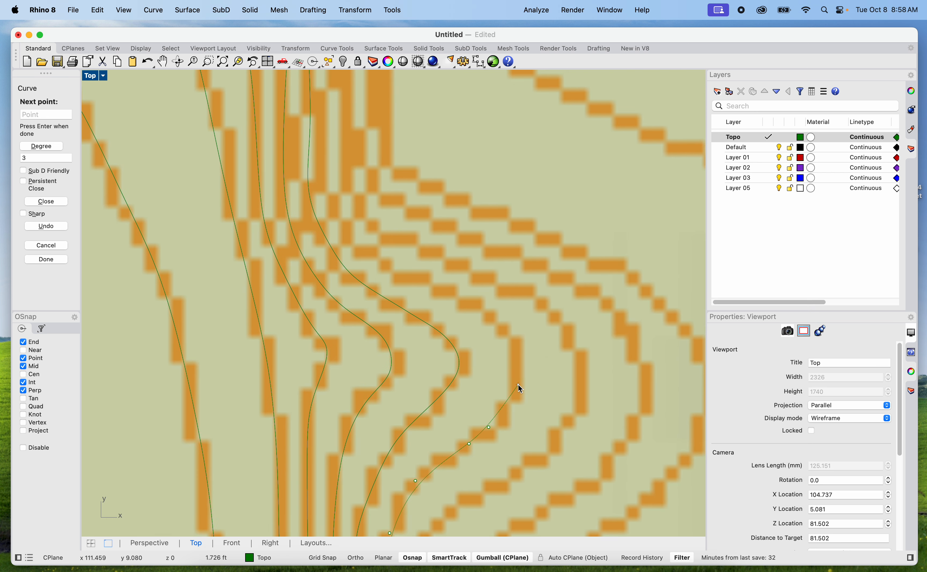
click(511, 333)
click(381, 260)
click(333, 205)
Continue this curve north through the steep section and up the northwest slope to the contour's upper bend
scroll(325, 265, up, 5)
click(323, 294)
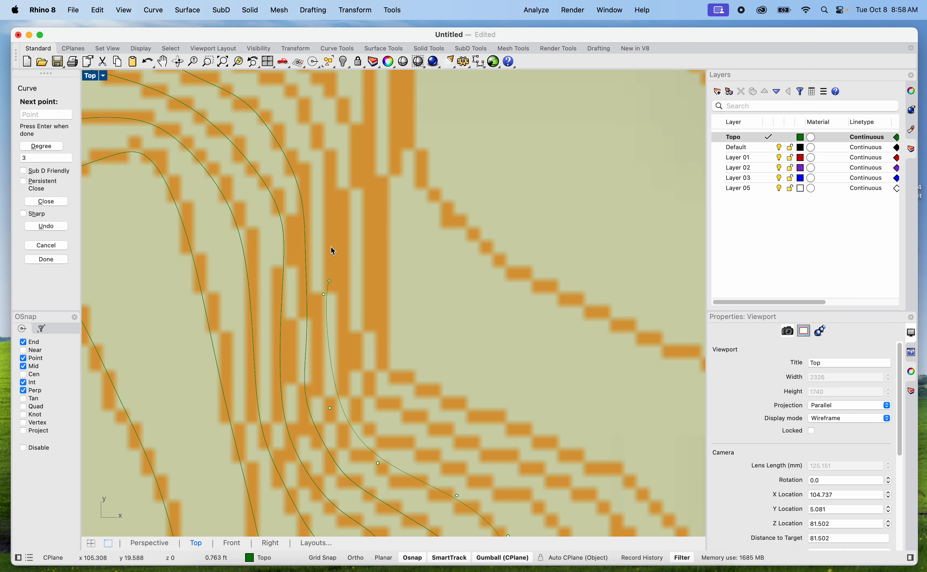
scroll(322, 155, up, 5)
click(322, 257)
click(291, 203)
click(239, 176)
click(191, 142)
scroll(192, 142, up, 5)
scroll(192, 143, left, 4)
click(287, 227)
click(270, 141)
scroll(271, 140, up, 6)
scroll(271, 141, left, 1)
click(292, 306)
click(278, 229)
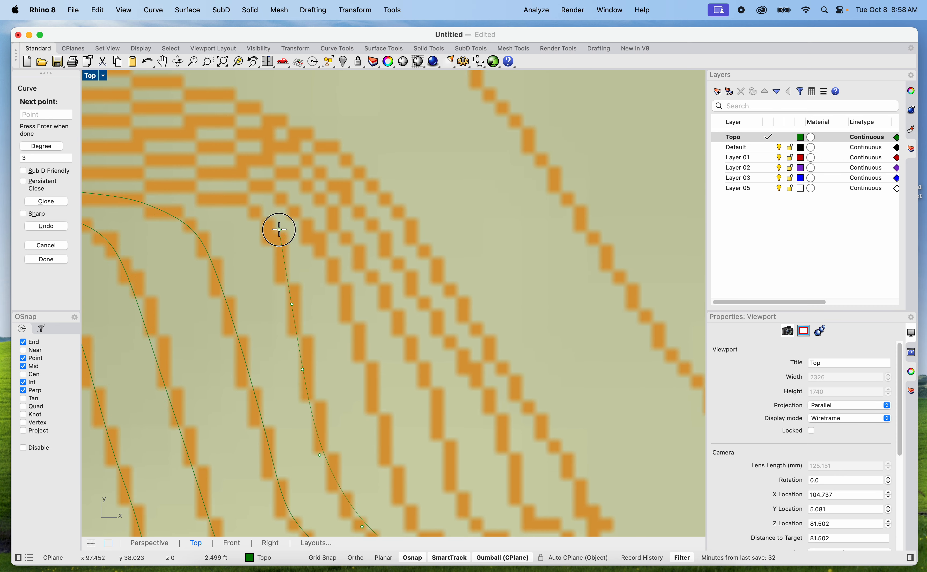
Trace the contour westward through the dense lines and finish the curve beyond the map's west edge
click(245, 196)
scroll(173, 184, down, 5)
scroll(172, 184, up, 3)
scroll(172, 184, left, 5)
click(374, 288)
click(335, 282)
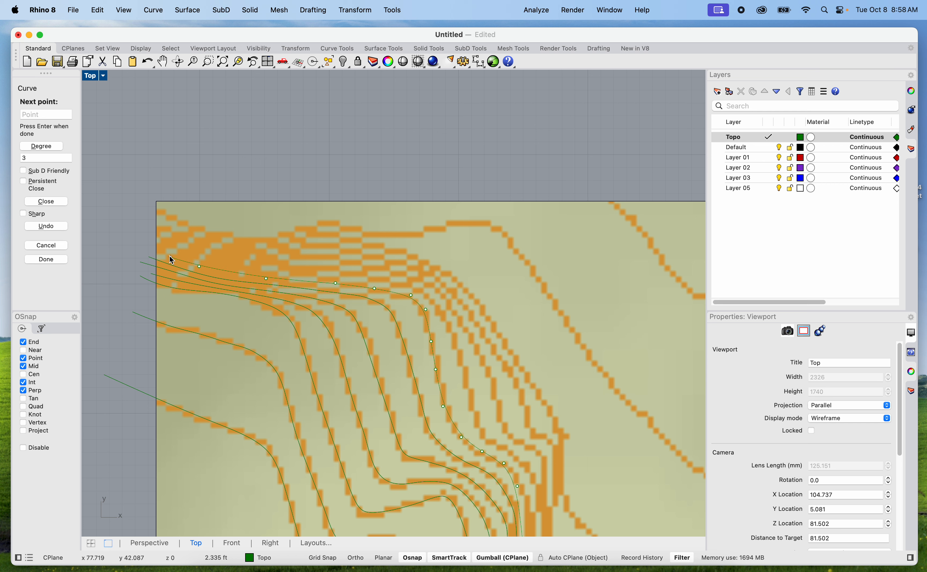
click(145, 243)
key(Return)
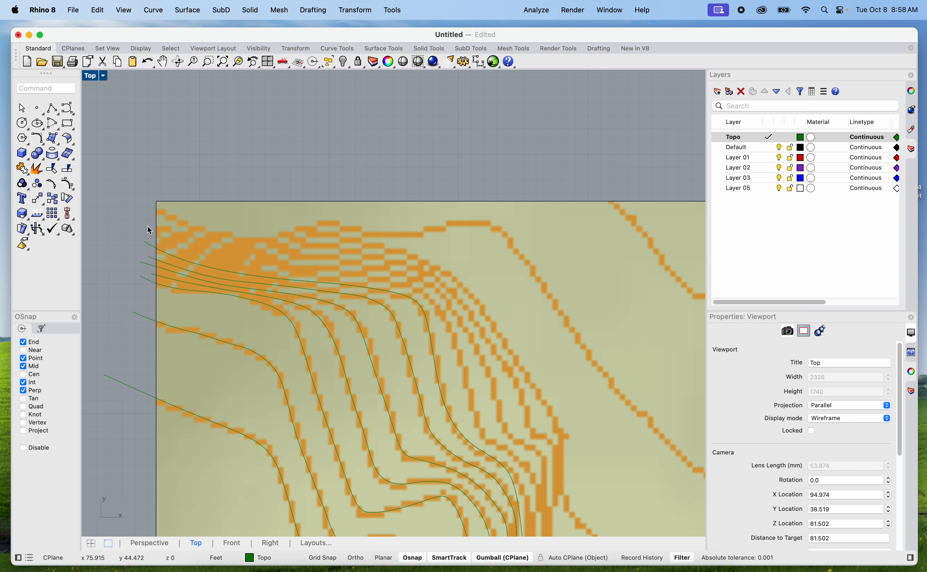
Start a curve beyond the west edge, above the traced ones, and trace a contour east and down the northern slope
key(Return)
click(147, 229)
click(195, 252)
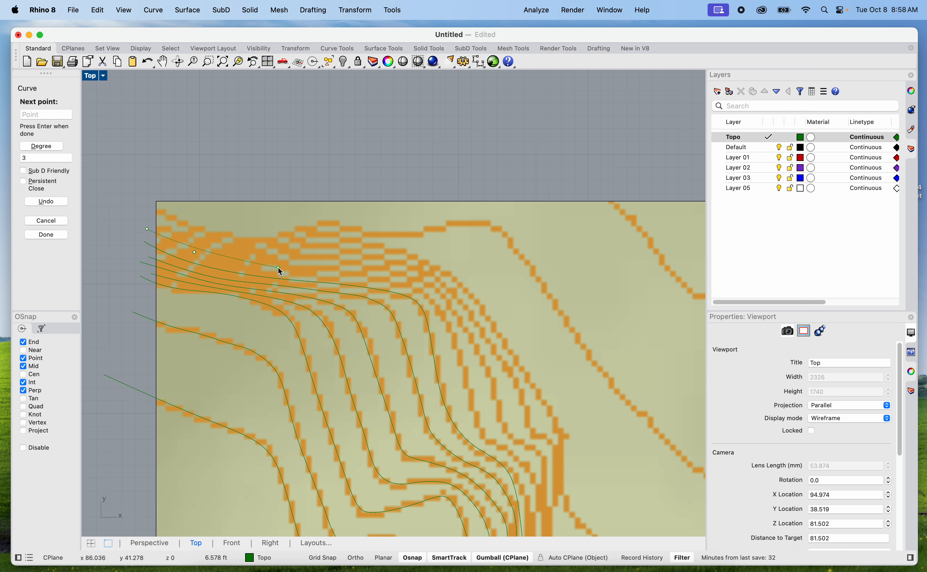
click(279, 267)
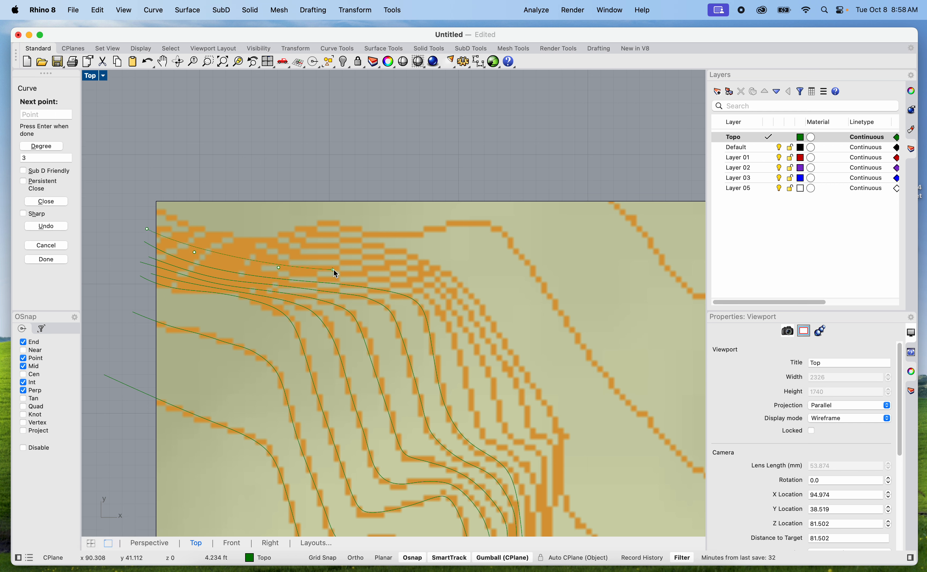
click(411, 280)
click(452, 300)
click(483, 355)
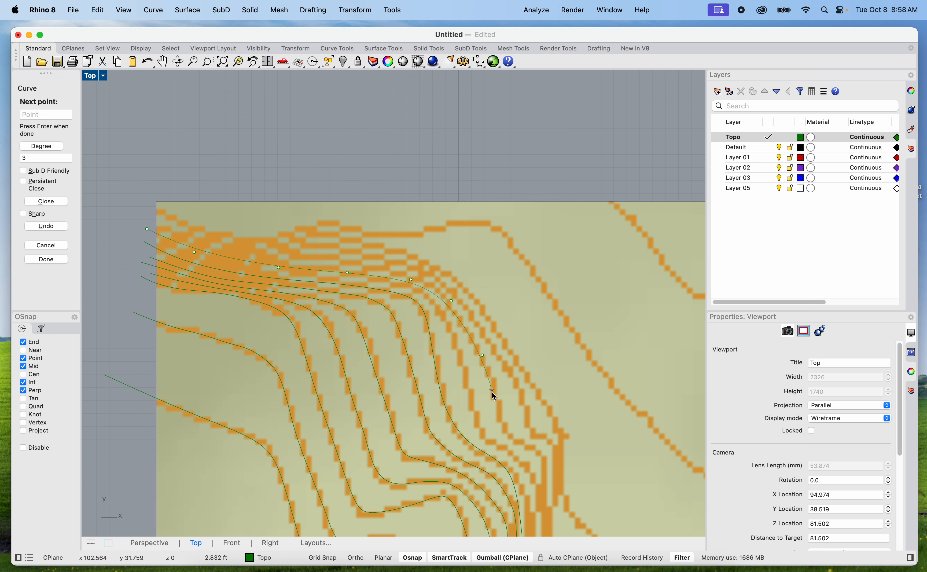
click(496, 395)
Continue the curve south along the steep section, around the second-outermost bulge line, and finish it beyond the south edge
right_drag(510, 430, 444, 348)
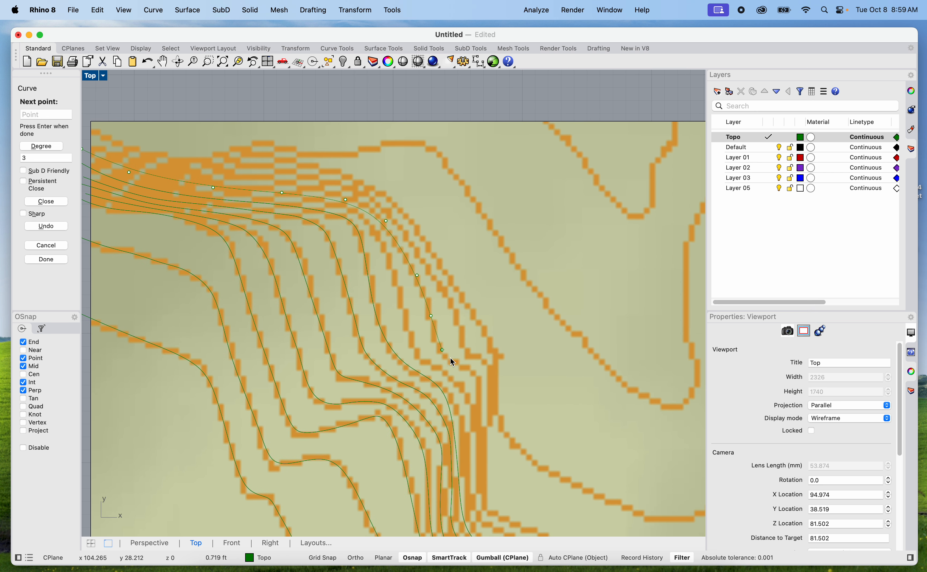
right_drag(483, 427, 464, 312)
click(463, 330)
right_drag(462, 372, 447, 305)
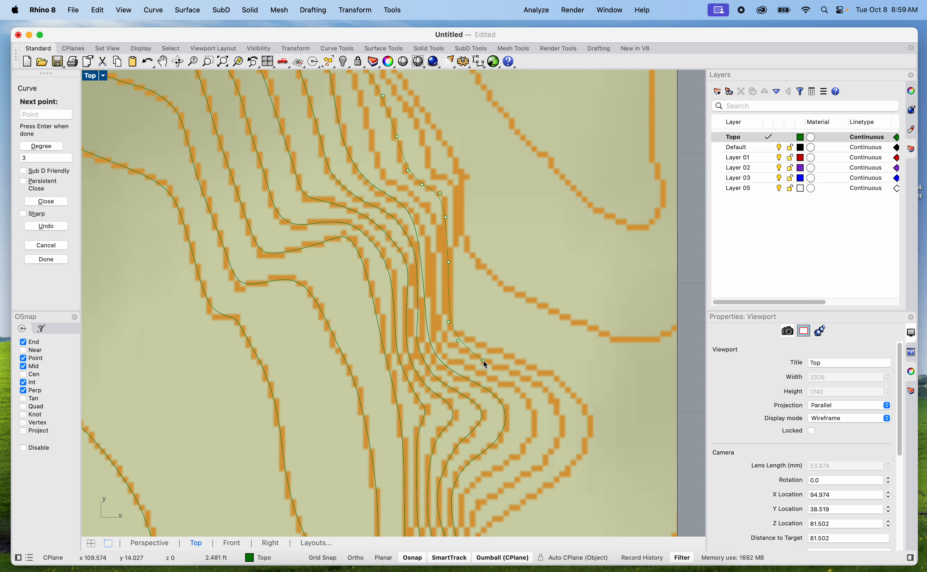
click(486, 361)
click(562, 425)
click(516, 478)
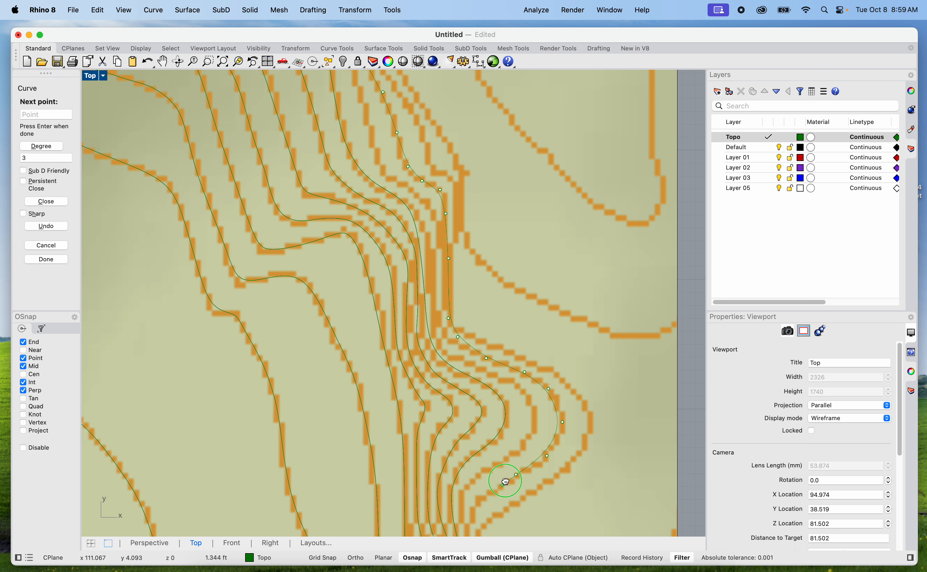
scroll(514, 438, down, 5)
click(491, 439)
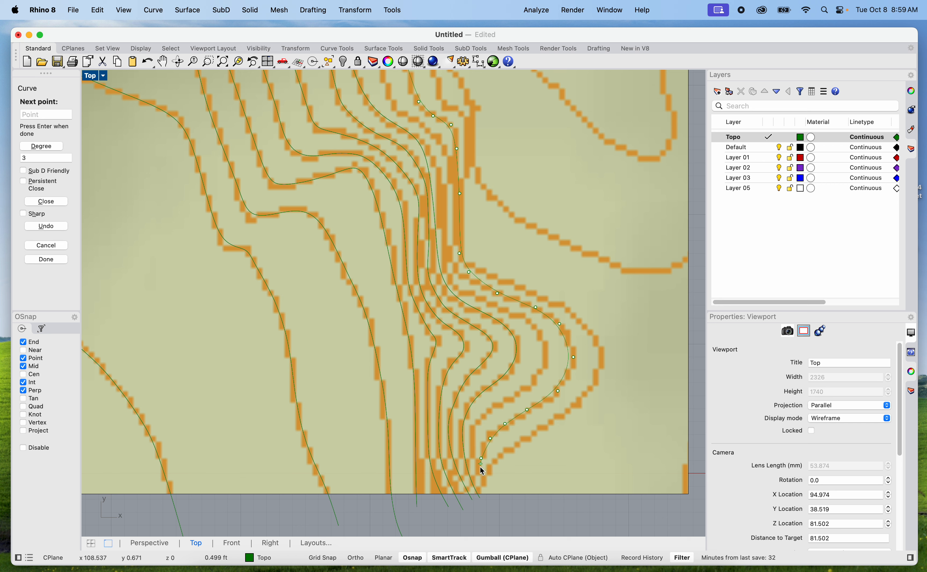
click(496, 506)
key(Return)
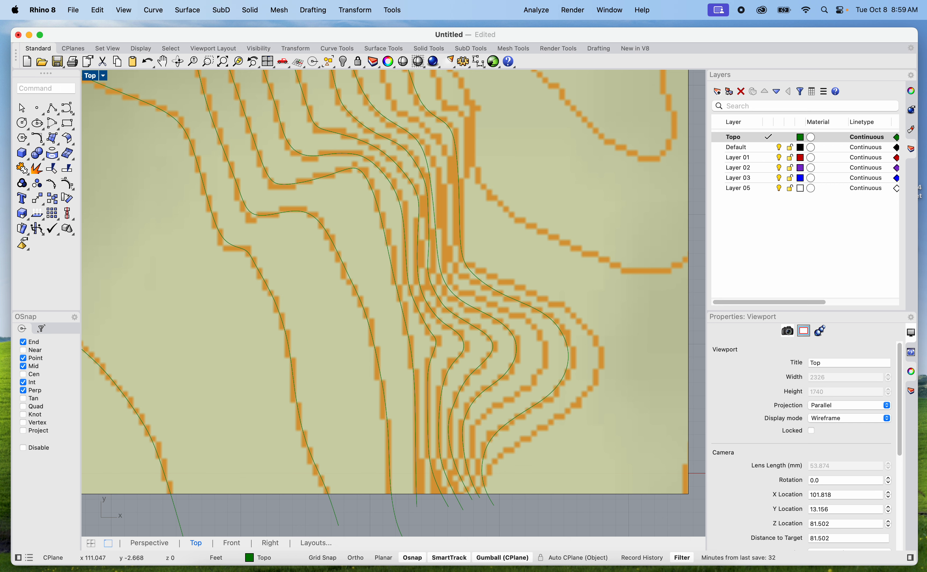
Start a curve below the south edge and trace the outermost contour of the eastward bulge up to the steep section
key(Return)
click(513, 508)
click(491, 476)
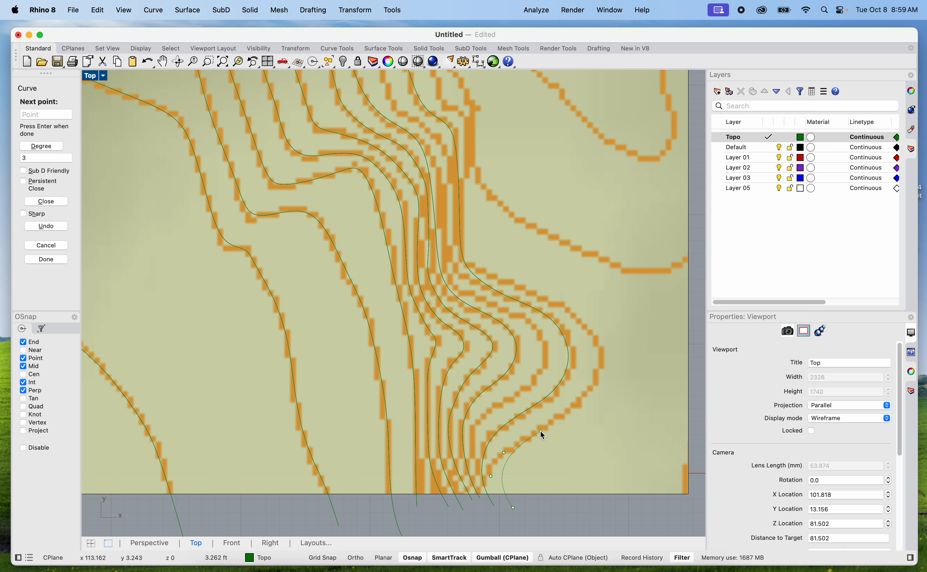
click(580, 399)
click(561, 305)
click(517, 282)
click(472, 259)
Continue the outermost bulge contour's curve north up the steep section and northwest along the upper slope
scroll(470, 214, up, 5)
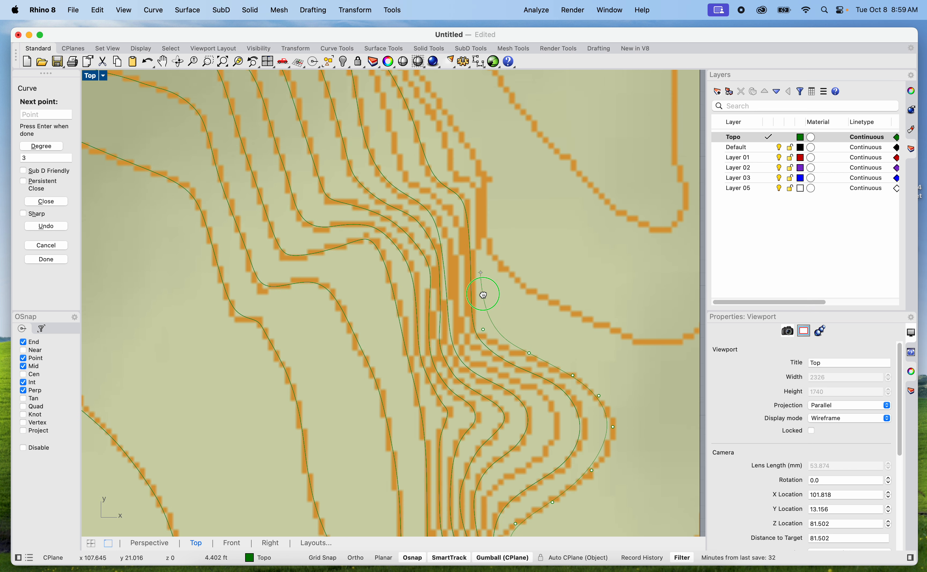
click(488, 361)
click(482, 289)
click(461, 274)
click(442, 220)
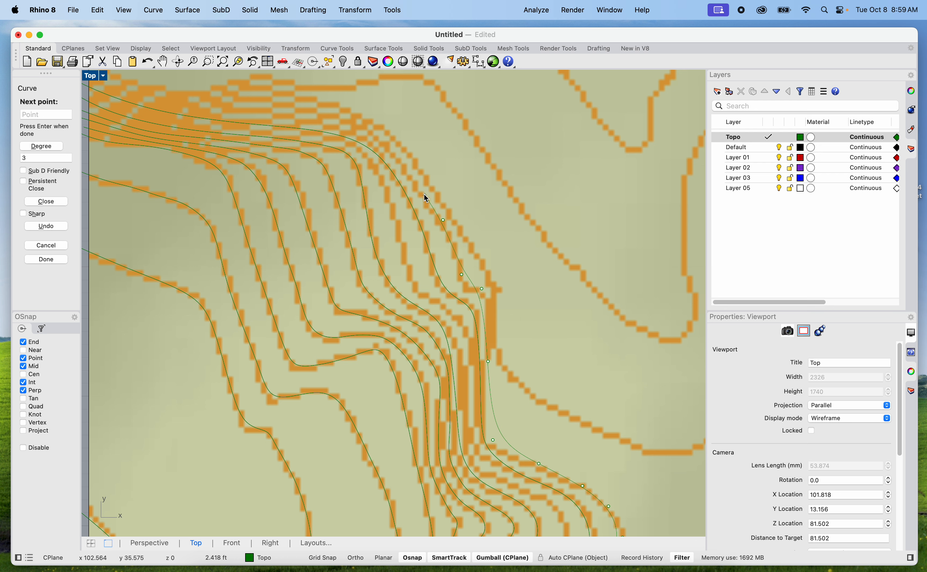
right_drag(426, 197, 492, 362)
Trace the contour west through the dense lines near the north edge and finish the curve beyond the map's west edge
scroll(478, 337, up, 3)
click(471, 331)
click(429, 292)
click(365, 267)
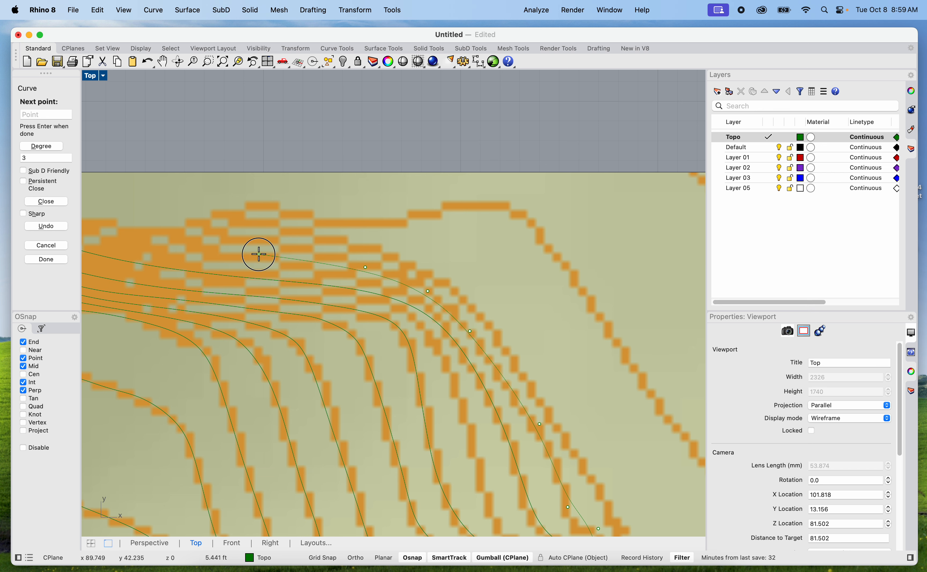
scroll(258, 253, down, 3)
scroll(332, 285, up, 2)
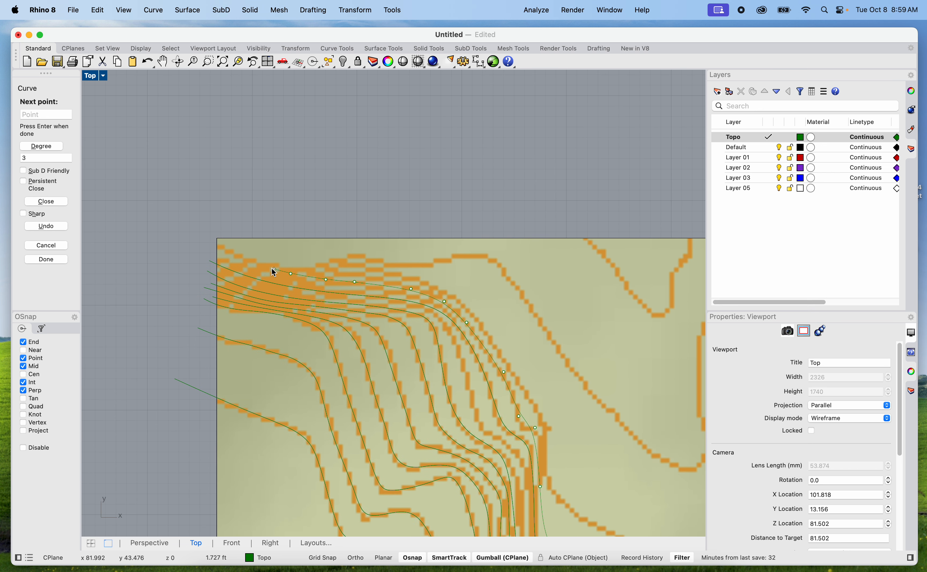
key(Return)
key(Return)
Start a curve above the map's north edge and trace the large northeastern valley contour southeast down its long slope
click(335, 218)
click(444, 260)
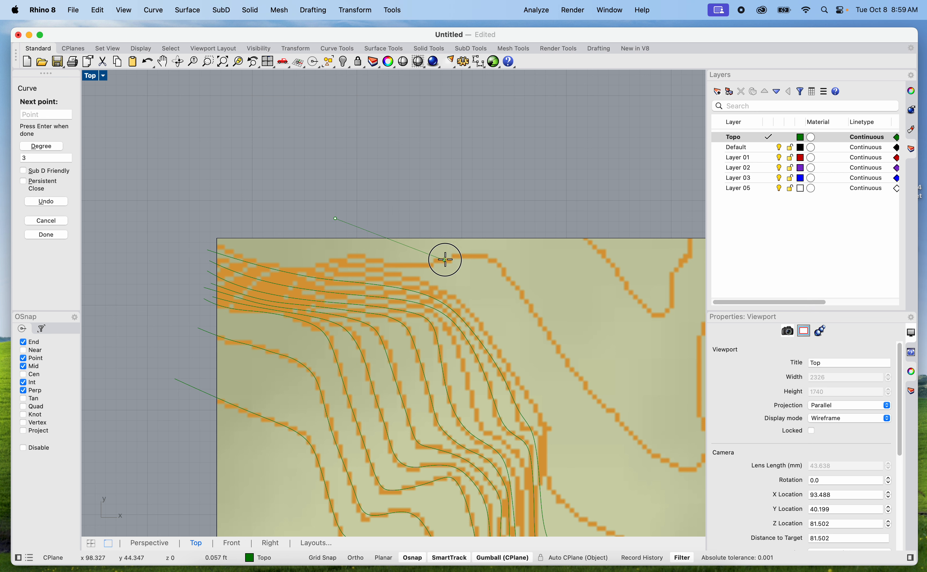
click(495, 261)
right_drag(532, 322, 408, 253)
click(413, 260)
click(494, 349)
Continue the curve around the valley's low point and back north, finishing it beyond the map's east edge
click(523, 367)
click(541, 370)
click(555, 358)
click(551, 326)
click(542, 278)
click(592, 188)
key(Return)
key(Return)
Trace the small V-shaped contour near the northeast corner with a curve starting and ending beyond the north edge
click(536, 114)
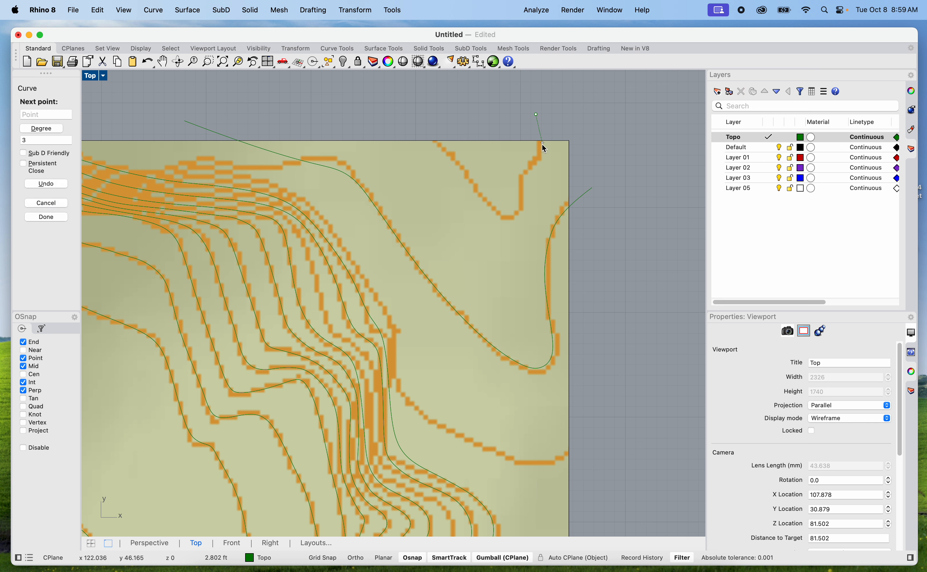
click(541, 150)
click(525, 172)
click(517, 198)
click(487, 205)
click(477, 182)
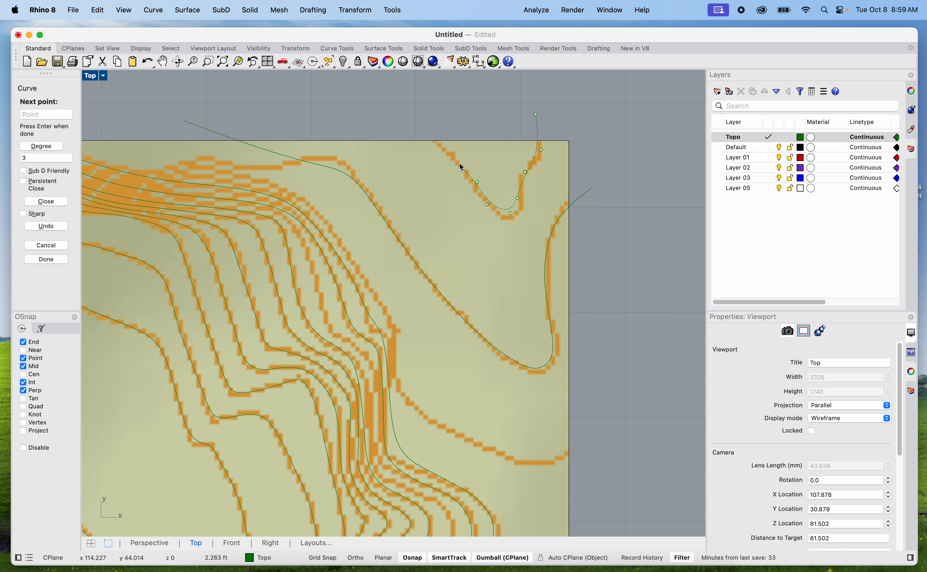
click(458, 163)
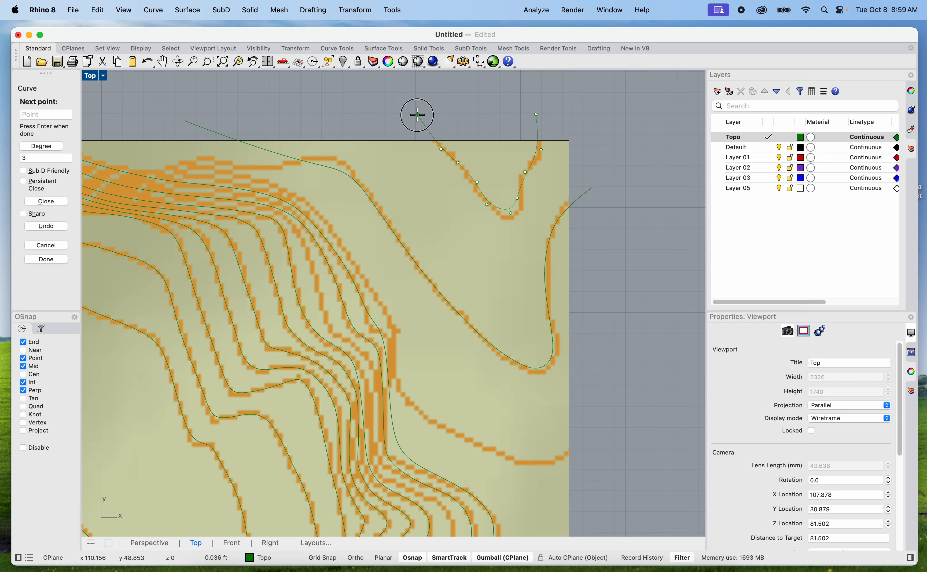
key(Return)
Copy all the traced contours together with the square site boundary about 110 ft straight east of the map
scroll(550, 157, down, 10)
scroll(551, 157, up, 5)
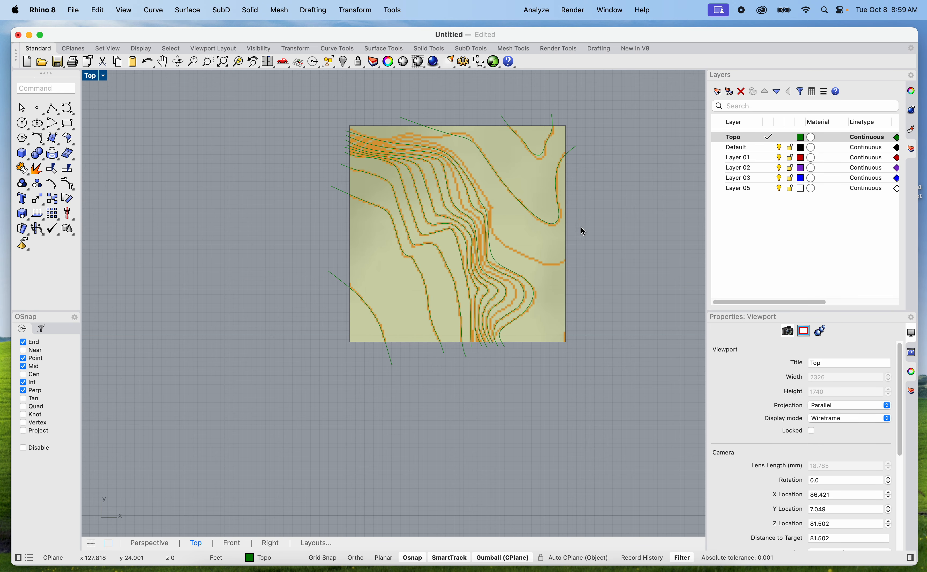
drag(562, 393, 270, 104)
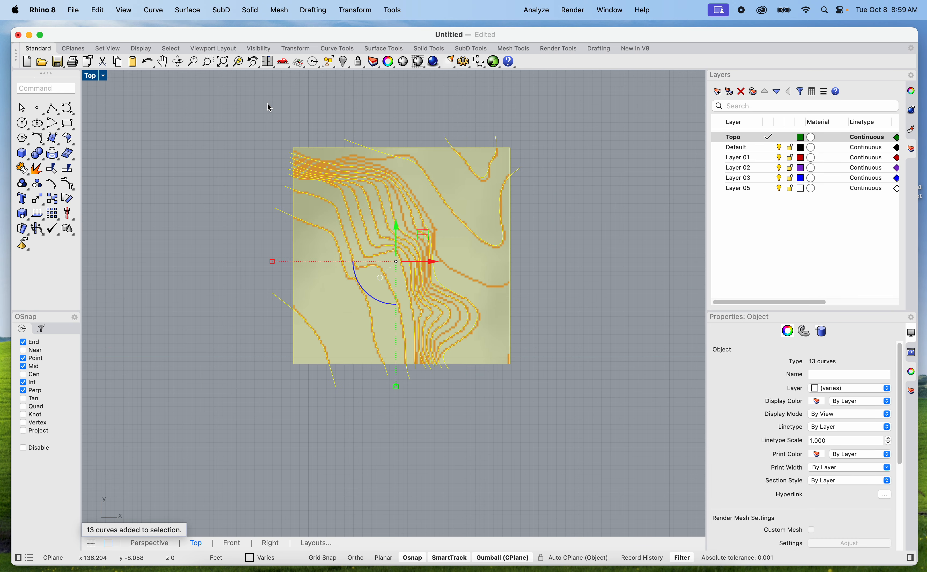
text(cop)
key(Return)
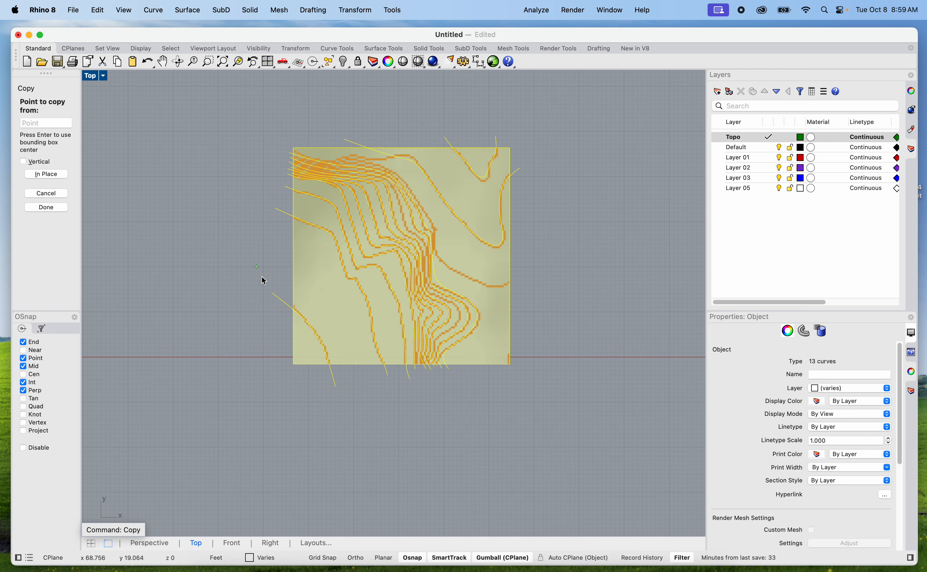
click(382, 427)
scroll(382, 429, down, 5)
scroll(373, 430, up, 1)
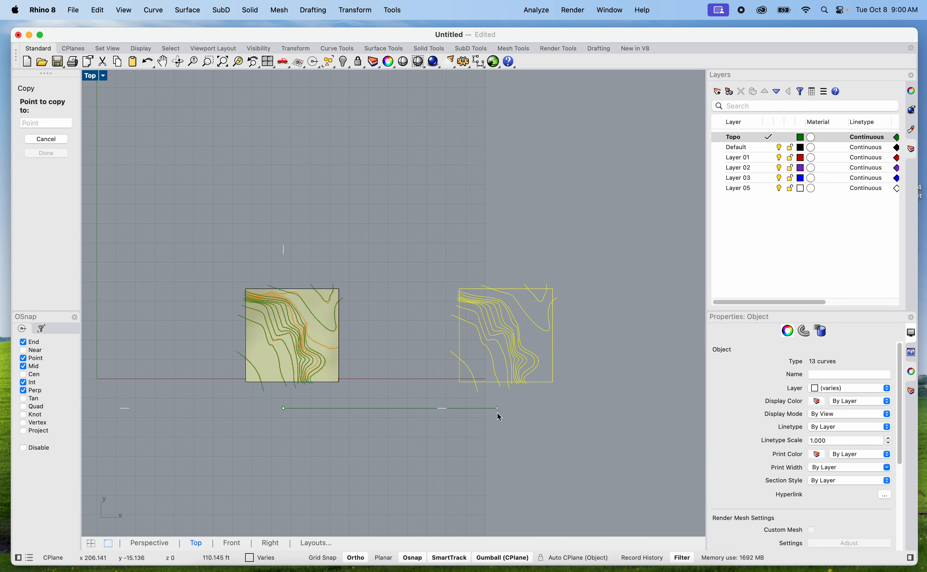
click(495, 416)
key(Return)
Show the copied contours and site boundary in a maximized Perspective view
scroll(591, 423, up, 4)
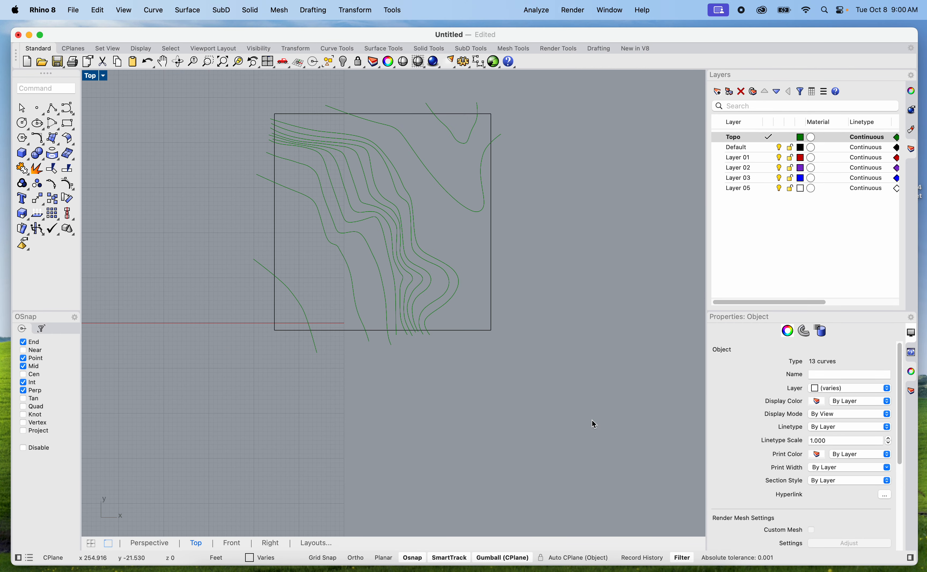
right_drag(538, 389, 561, 410)
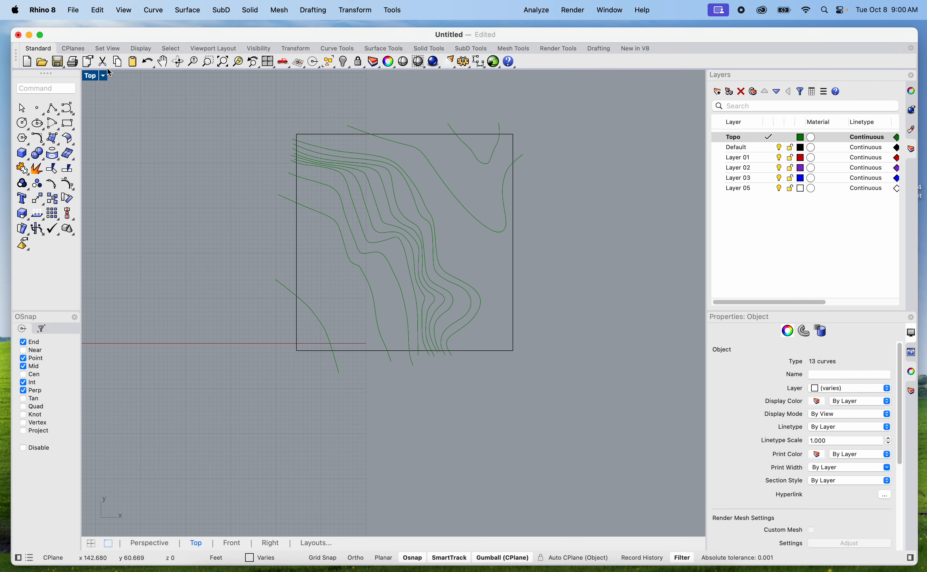
double_click(96, 78)
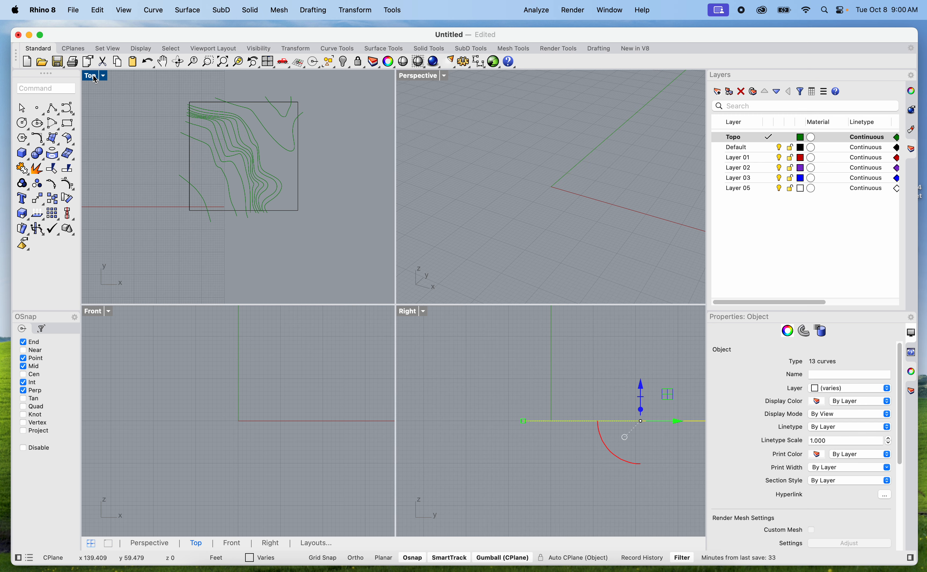
scroll(493, 159, down, 3)
scroll(682, 192, up, 2)
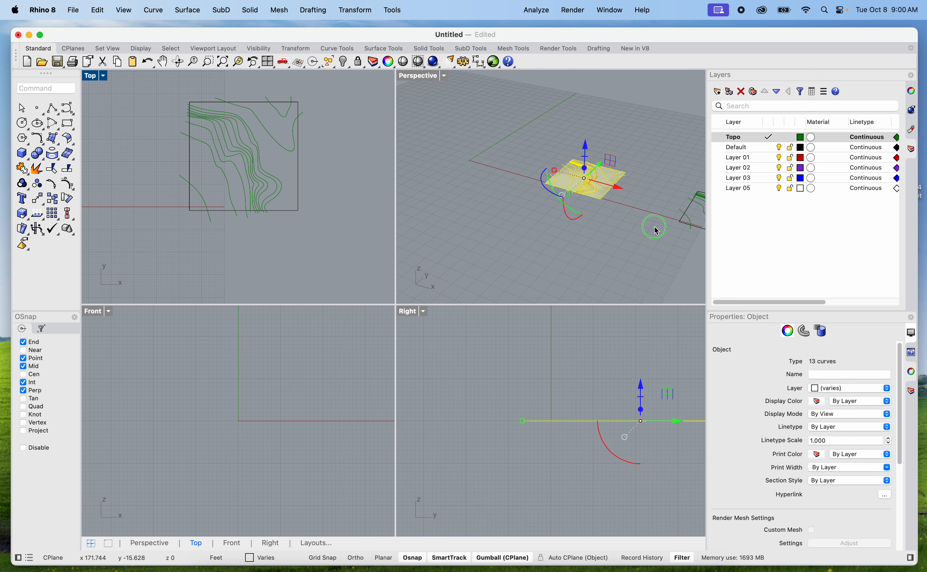
shift+right_drag(655, 227, 525, 224)
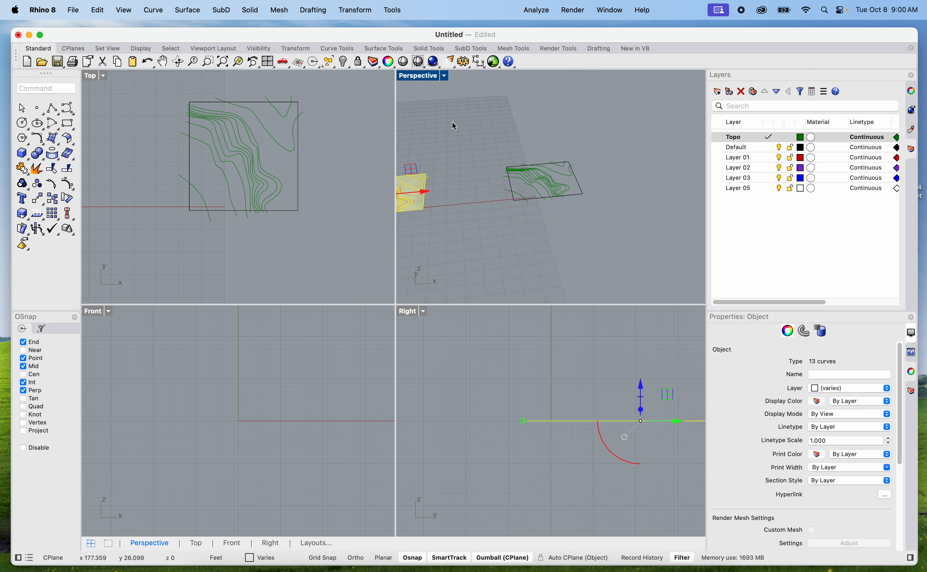
double_click(423, 76)
scroll(354, 345, up, 5)
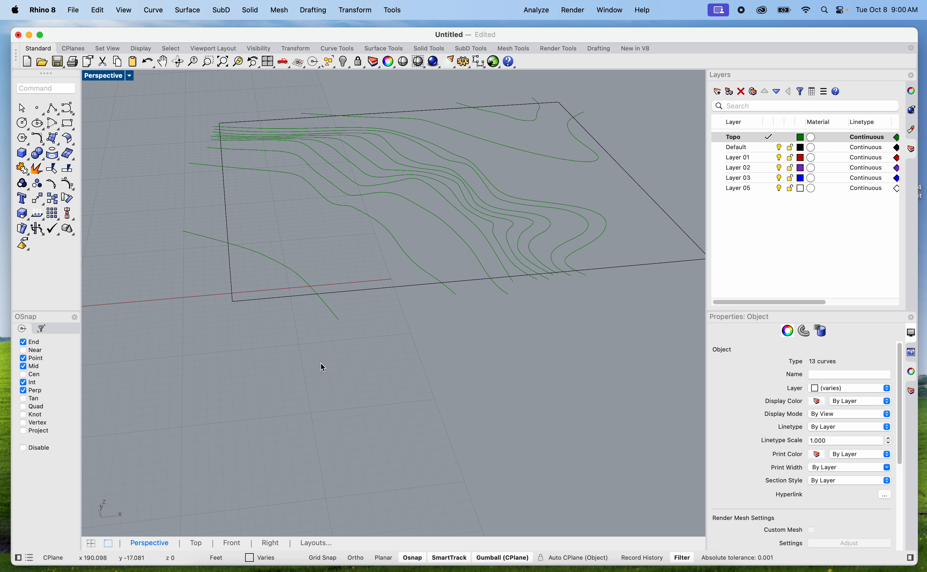
Select the contour curve crossing the southwest corner of the copied site boundary
scroll(279, 271, up, 5)
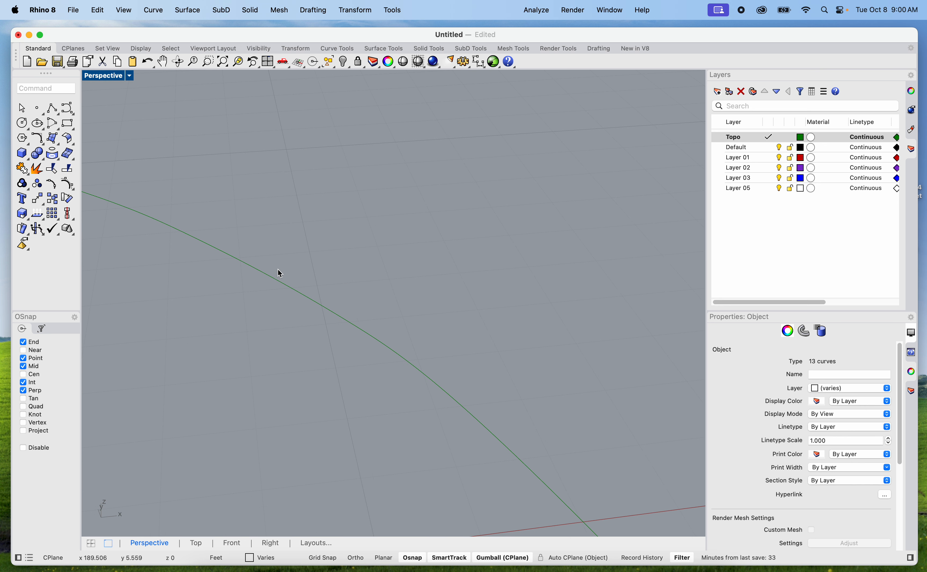
scroll(279, 272, down, 5)
click(280, 273)
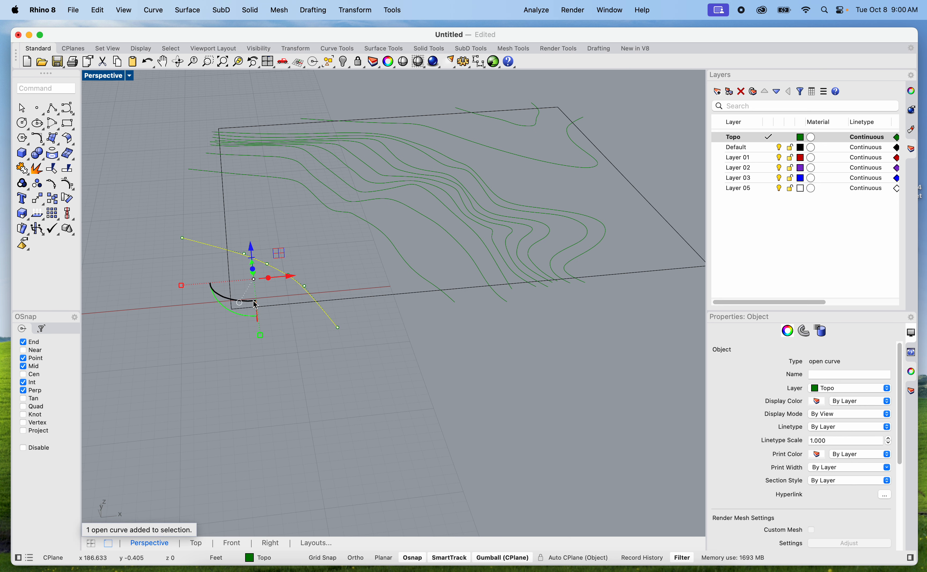
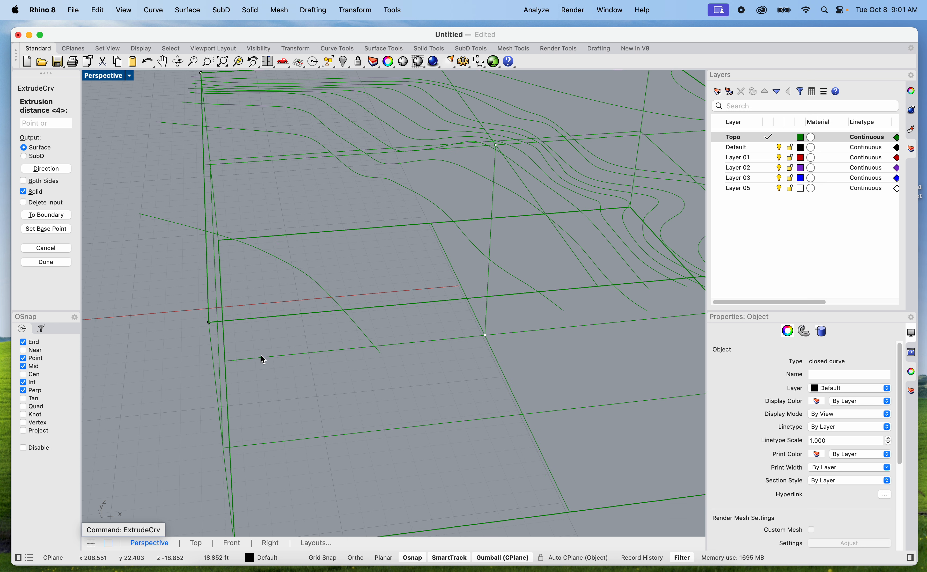
Extrude the copied square site boundary downward into a thin solid slab beneath the contours
key(Return)
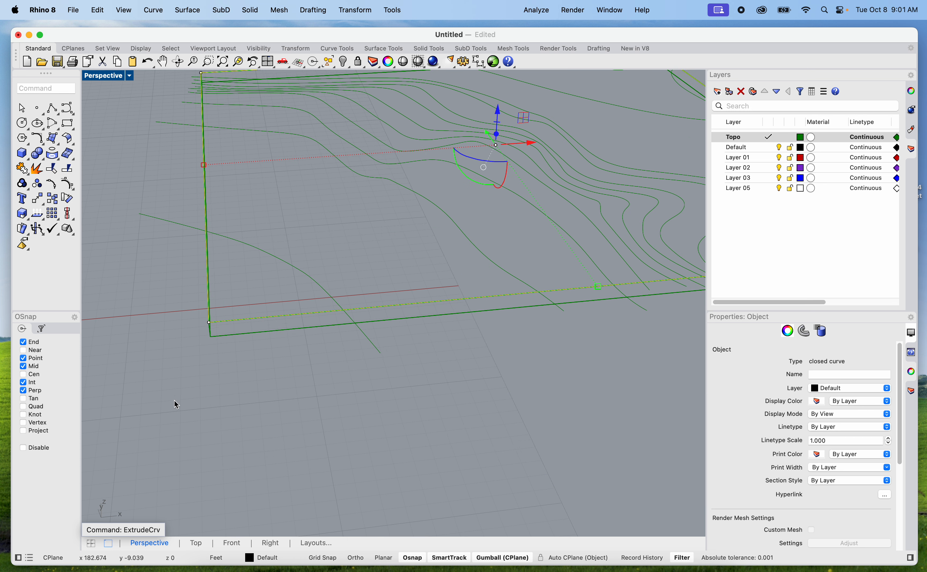
click(145, 408)
scroll(128, 312, down, 10)
scroll(116, 236, up, 5)
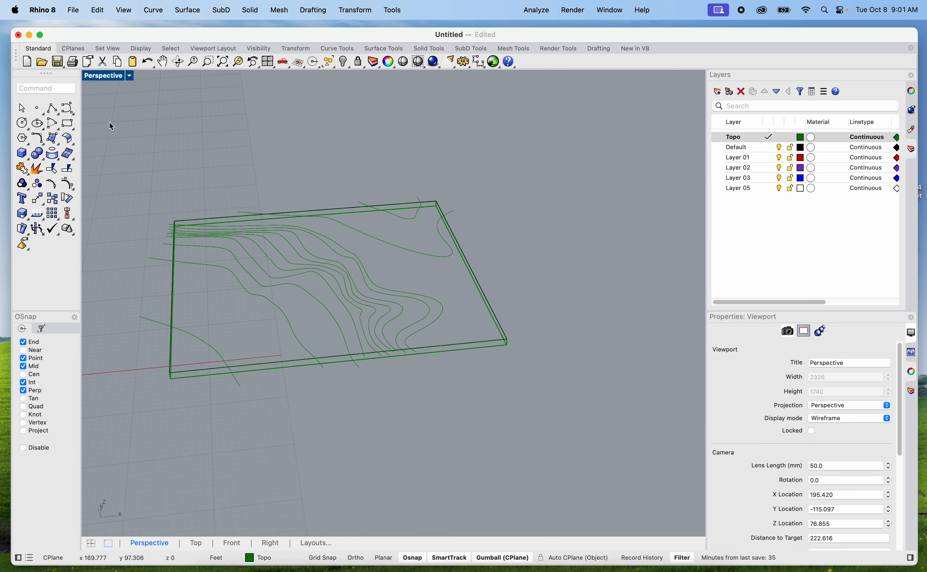
Display the Perspective view in Shaded mode
click(112, 77)
click(138, 124)
scroll(249, 400, up, 4)
right_drag(249, 400, 259, 429)
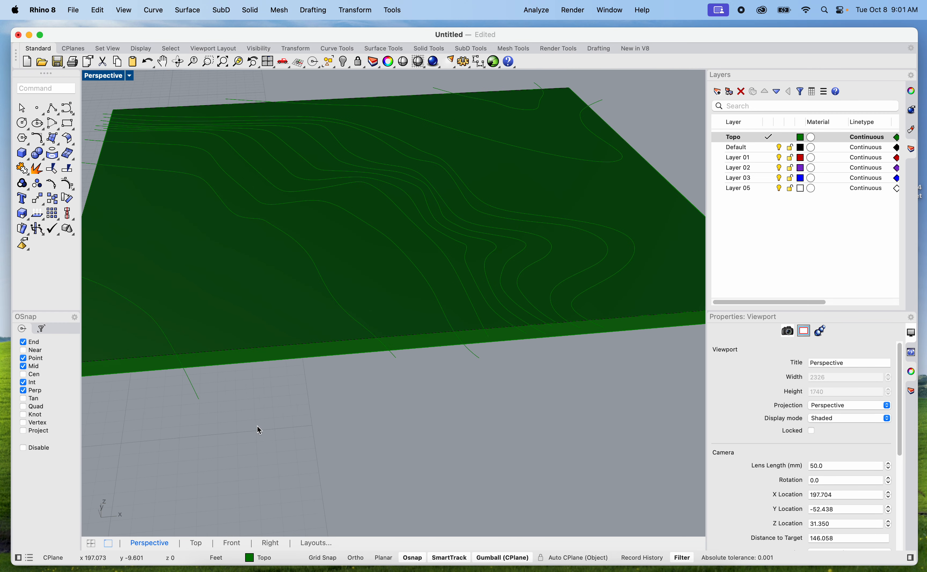
scroll(254, 421, down, 5)
scroll(177, 360, up, 8)
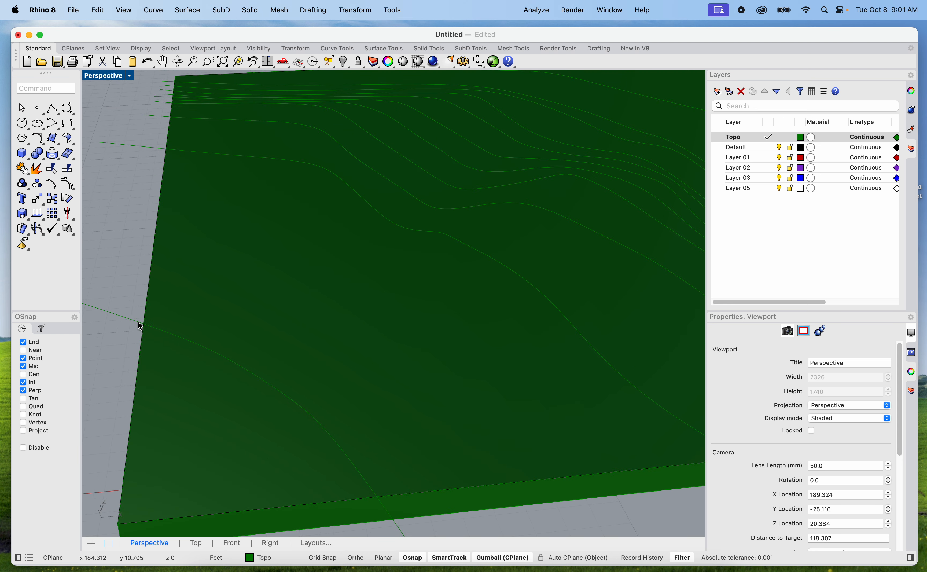
Assign the extruded site slab to Layer 01
click(156, 374)
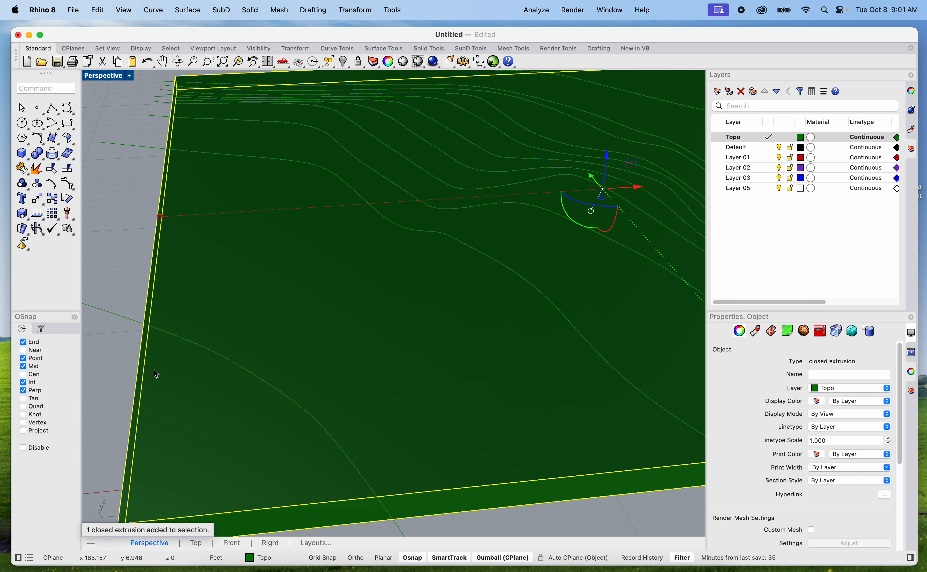
click(725, 159)
right_click(734, 160)
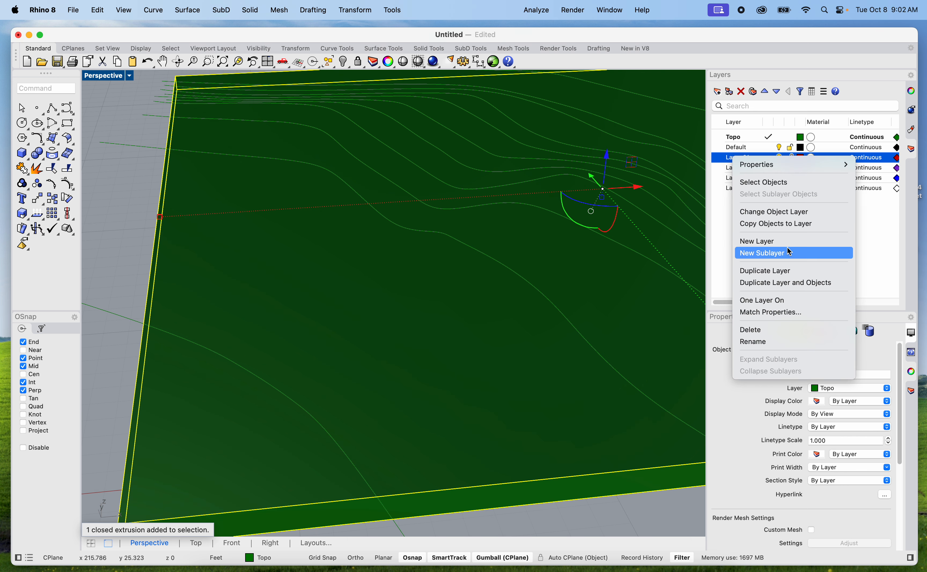
click(787, 211)
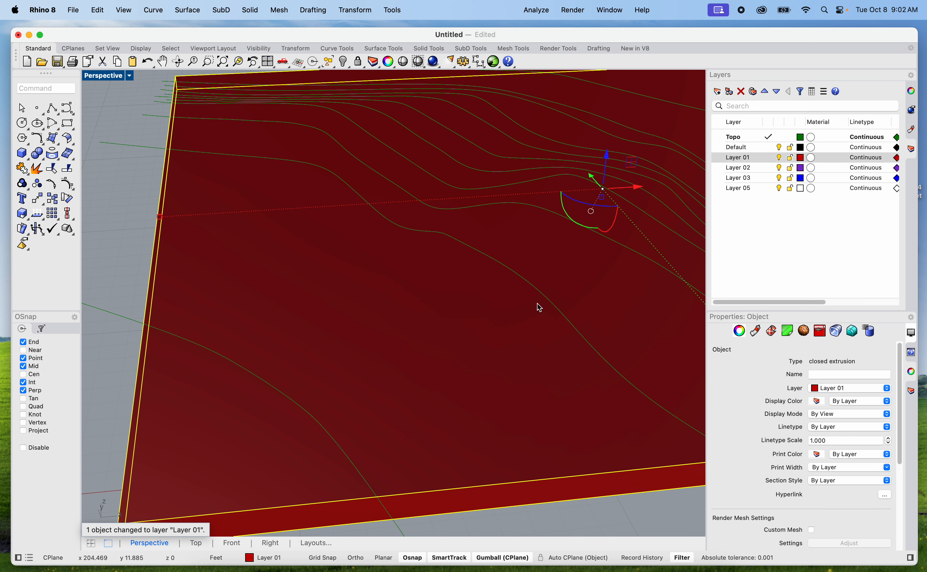
click(122, 243)
scroll(150, 248, down, 8)
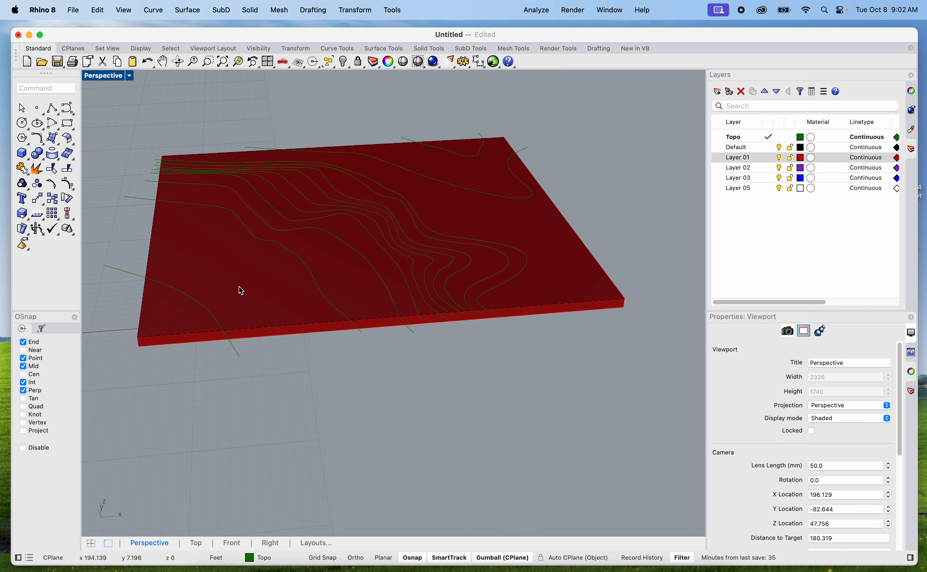
Restore the four-viewport layout and frame the site slab in the Right and Front views
shift+right_drag(239, 287, 255, 297)
click(176, 294)
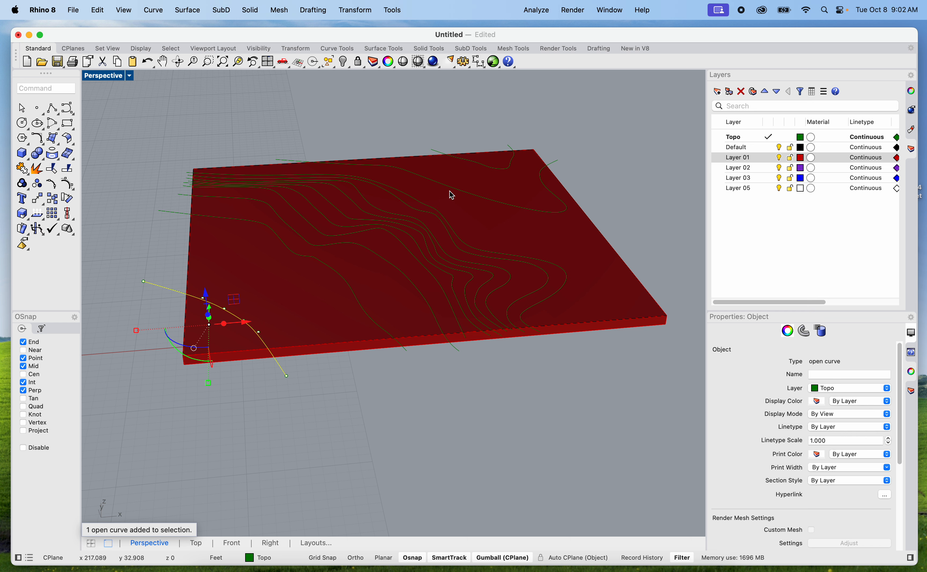
double_click(113, 77)
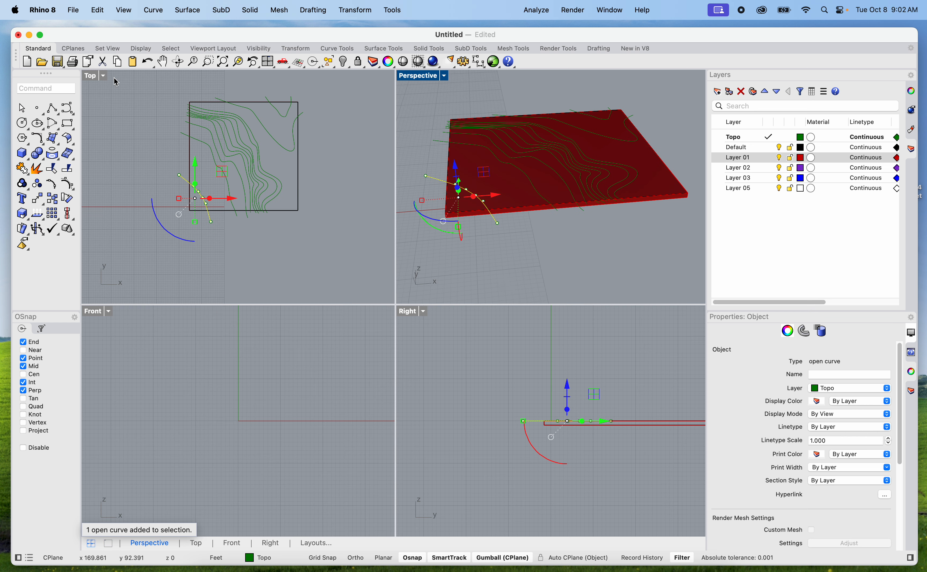
scroll(518, 472, down, 3)
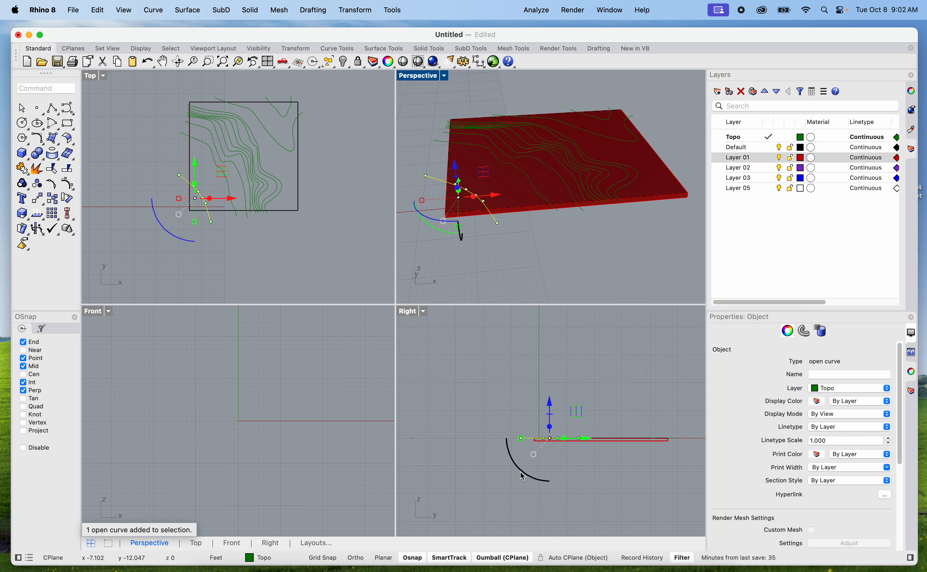
scroll(612, 438, down, 3)
scroll(612, 424, up, 5)
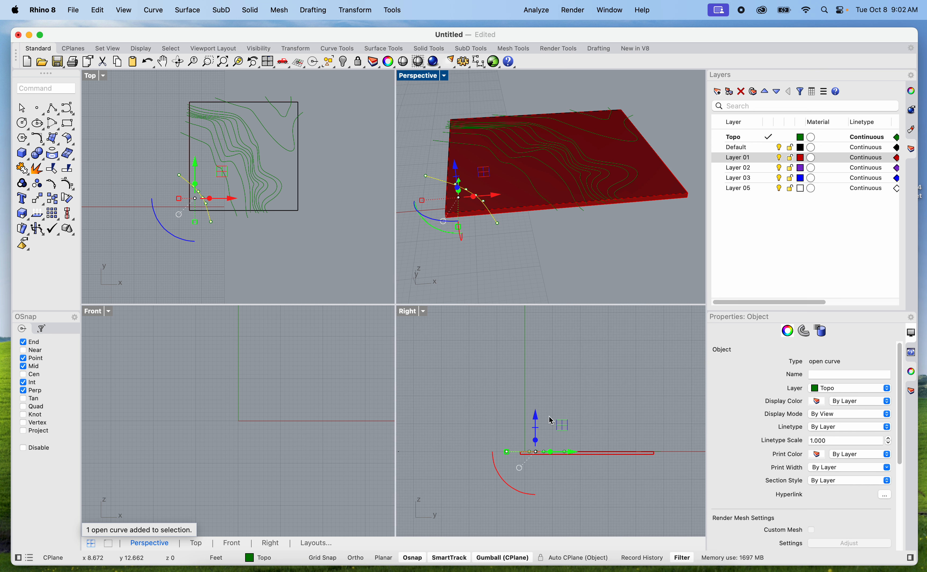
click(232, 344)
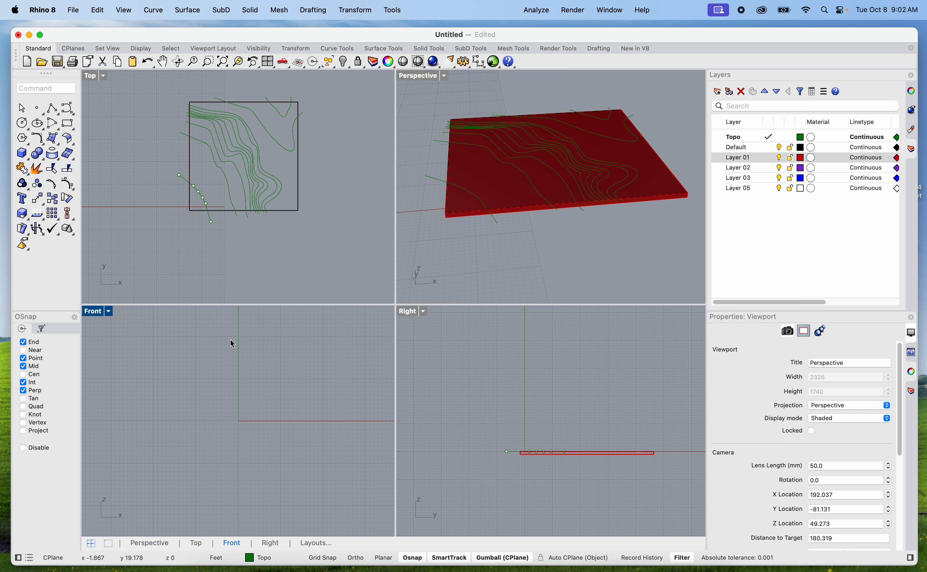
scroll(230, 374, down, 3)
scroll(232, 376, up, 8)
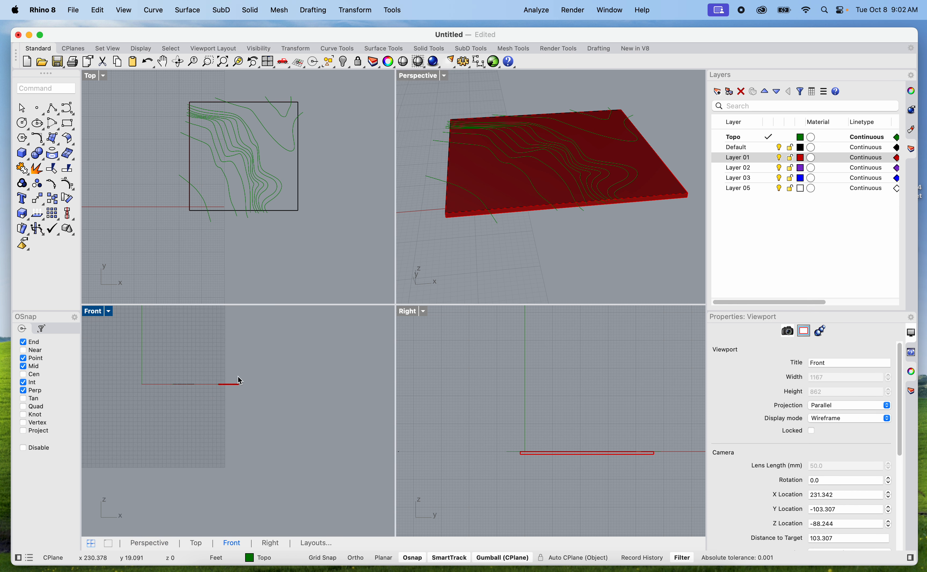
right_drag(221, 398, 266, 401)
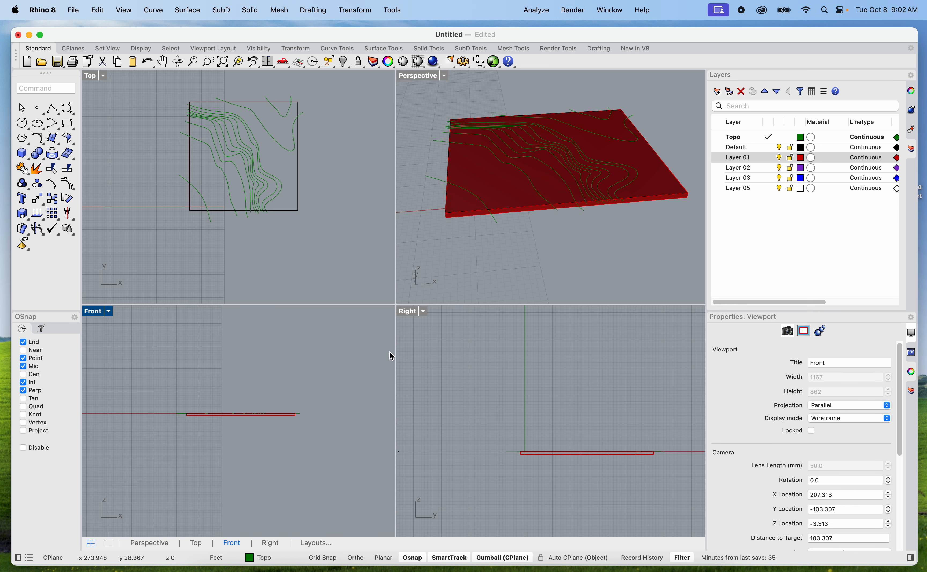
Move the contour crossing the slab's southwest corner straight up 1 ft in the Right view
click(440, 182)
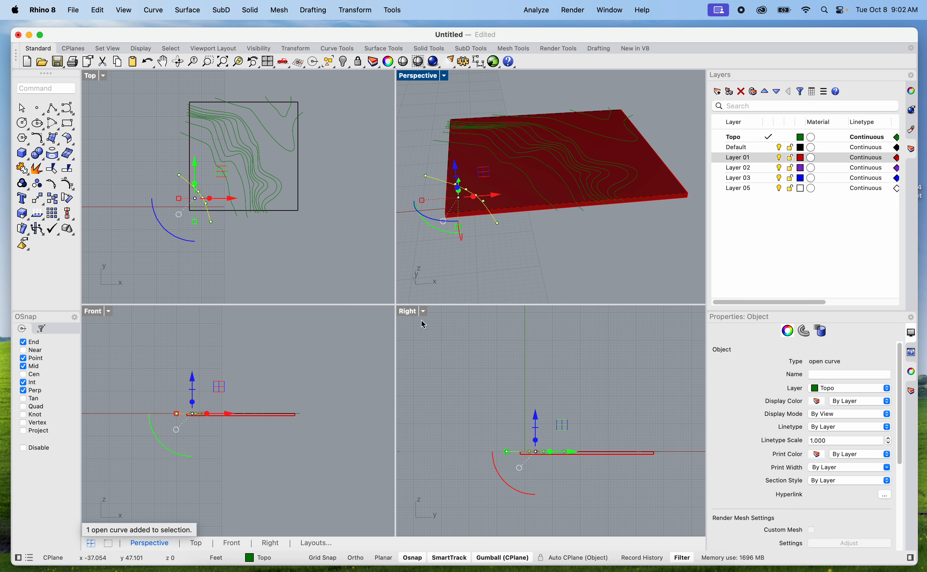
click(415, 315)
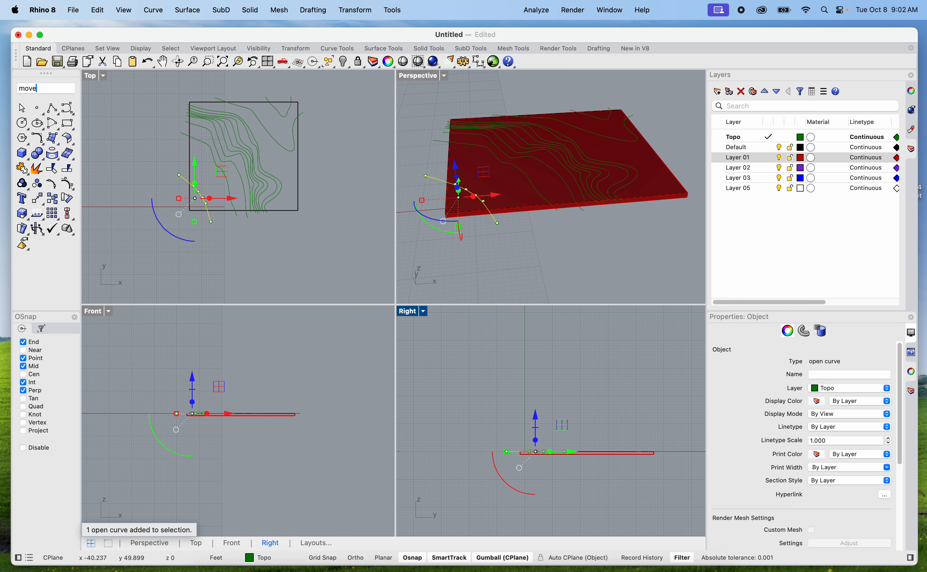
text(move)
key(Return)
click(447, 383)
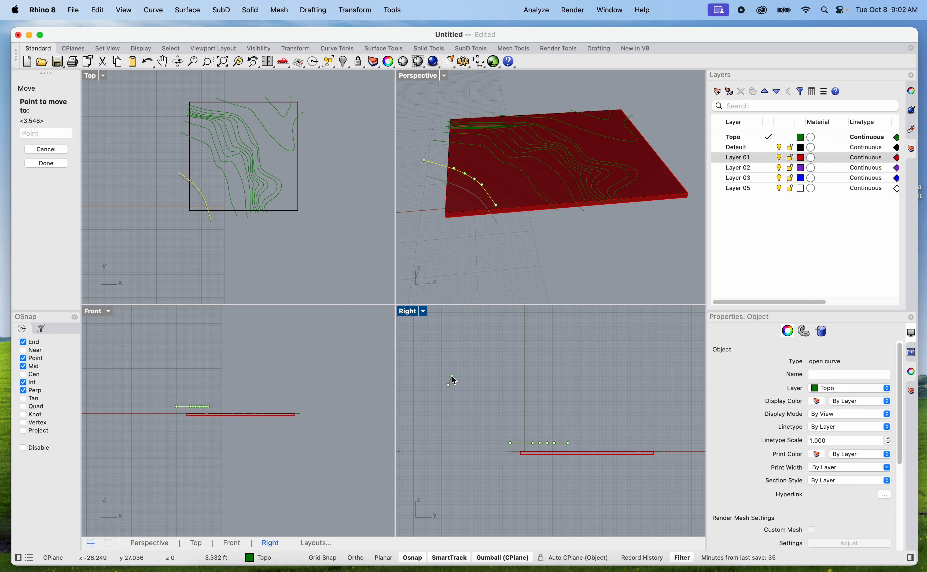
text(1)
key(Return)
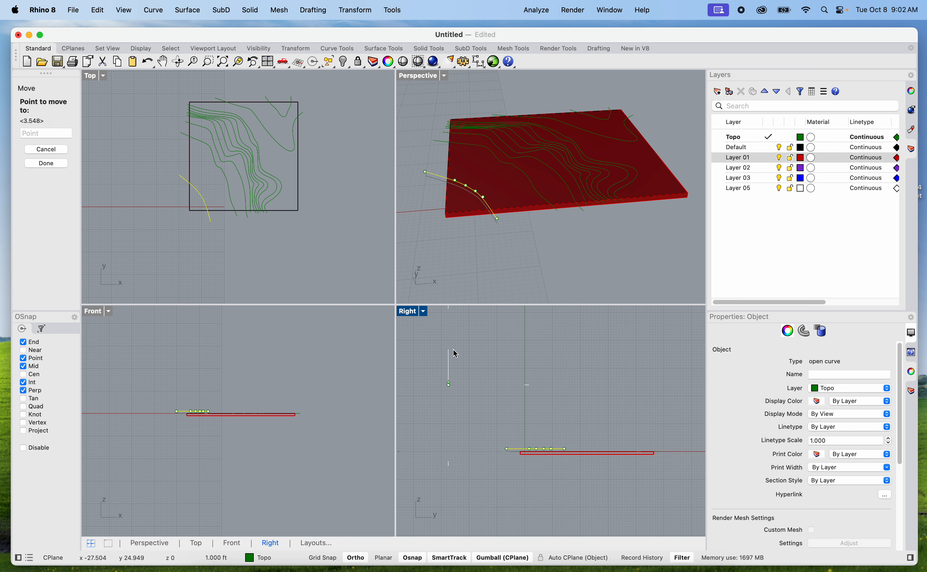
click(455, 354)
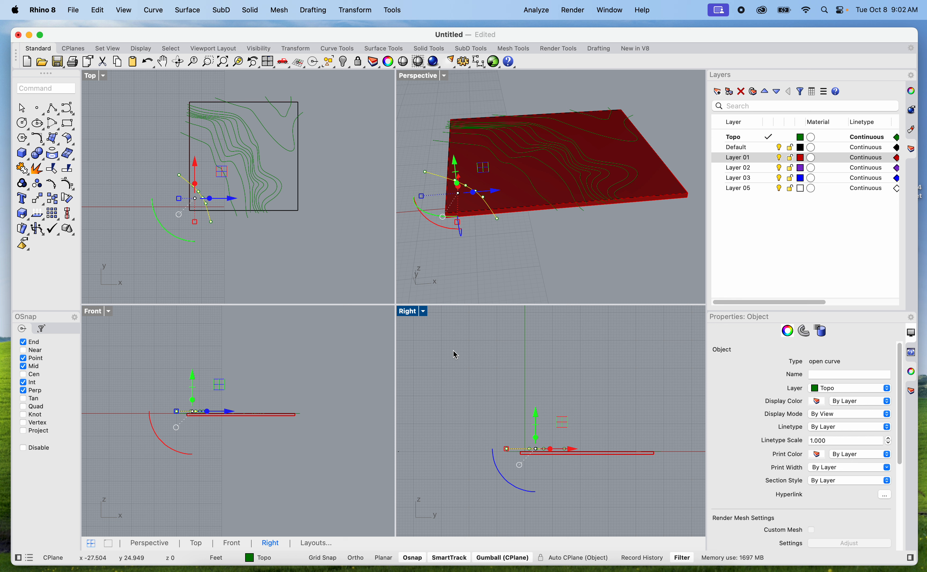
Move the second contour from the southwest corner straight up 24 inches in the Right view
click(536, 187)
text(mo)
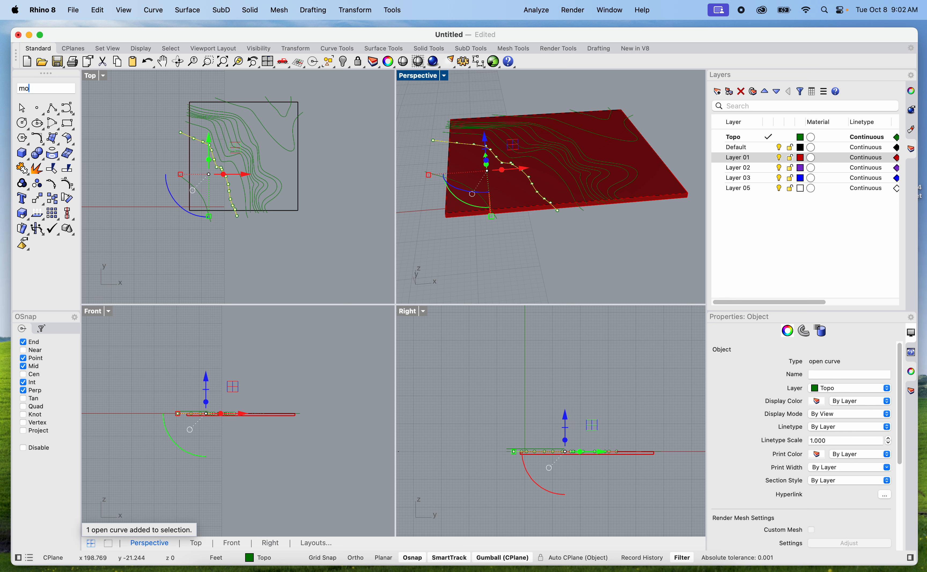
text(ve)
key(Return)
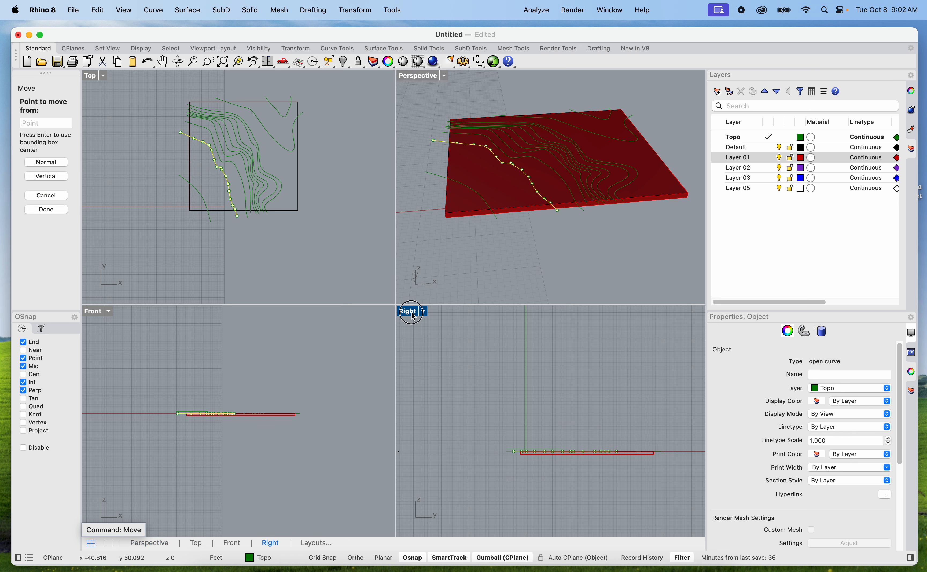
click(478, 408)
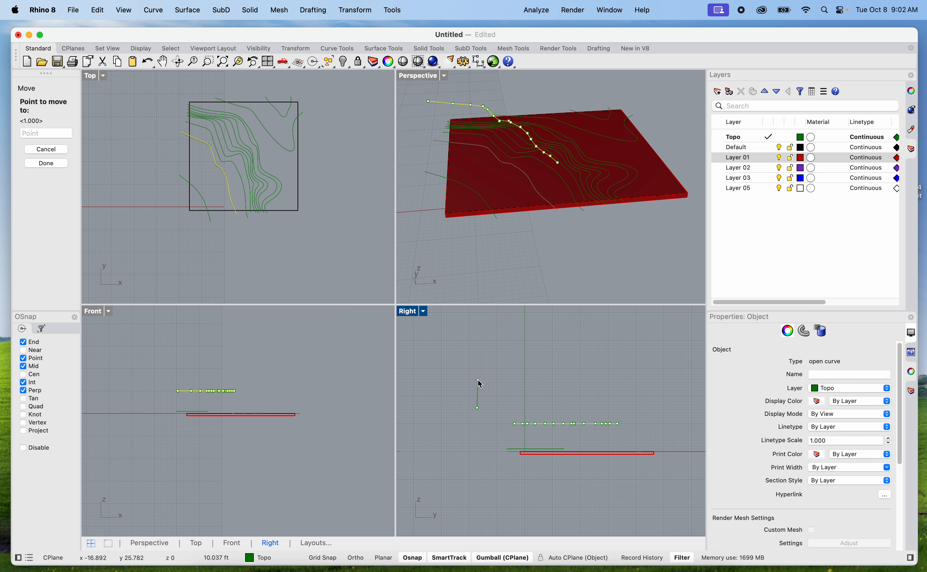
text(24")
key(Return)
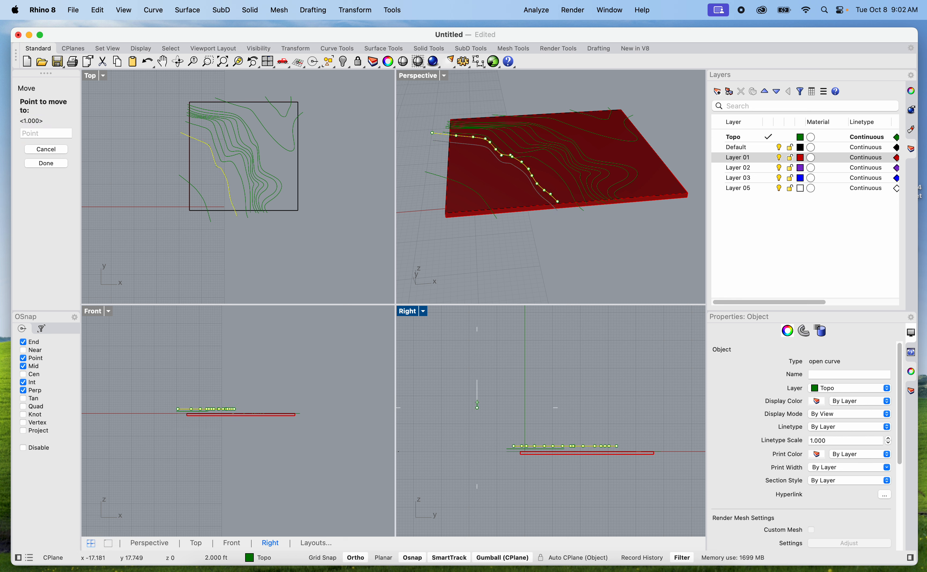
click(480, 377)
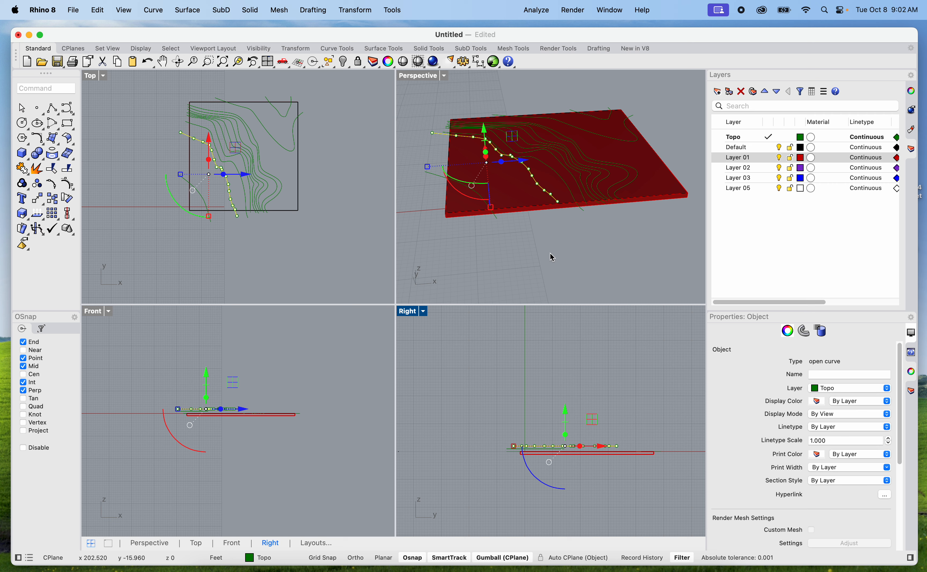
Move the third contour from the southwest corner straight up 3 ft in the Front view
click(551, 267)
right_drag(551, 267, 607, 285)
scroll(497, 167, up, 4)
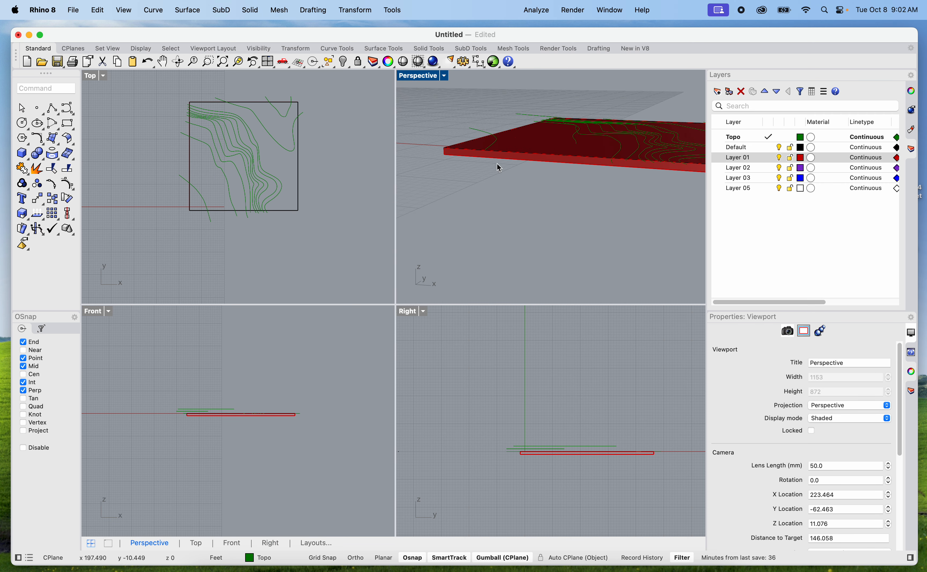
right_drag(515, 175, 529, 219)
click(616, 187)
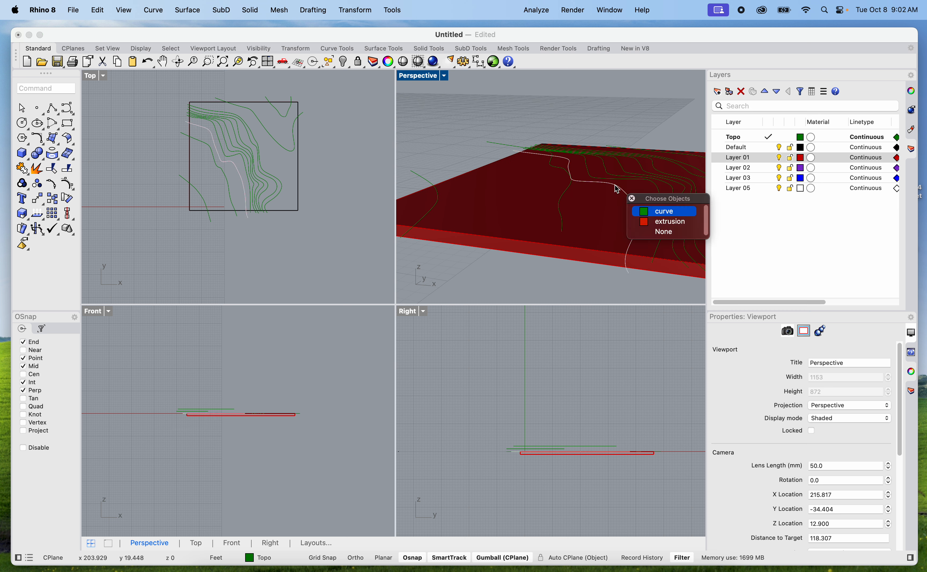
click(655, 212)
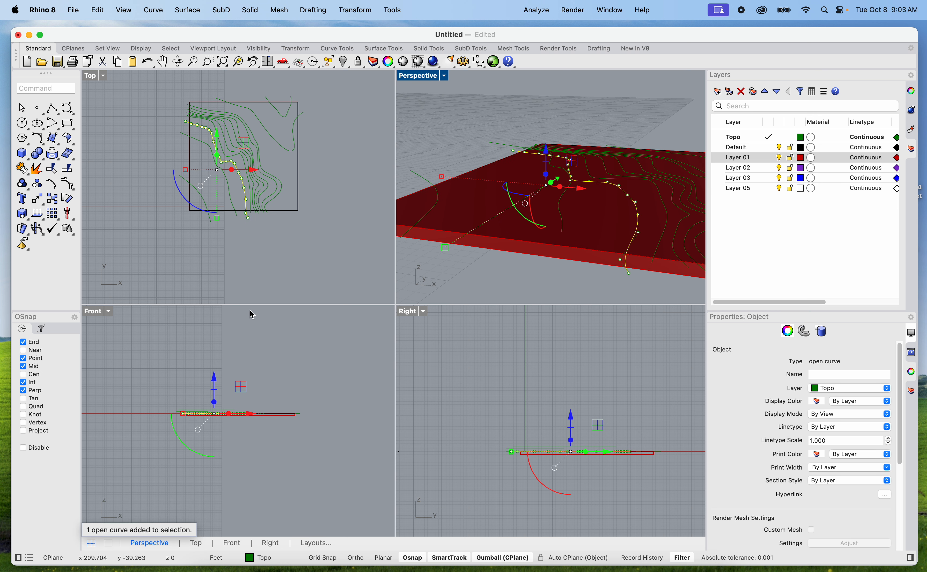
text(move)
key(Return)
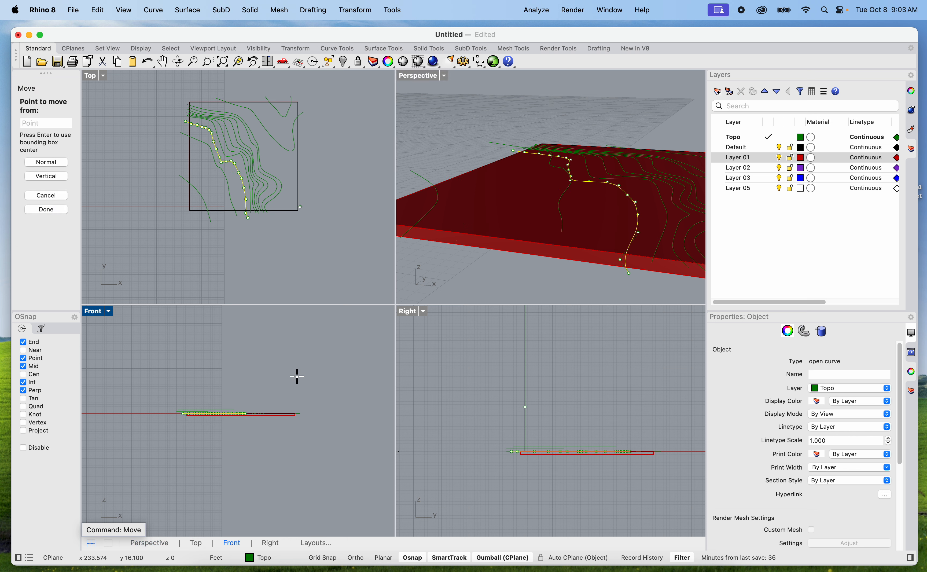
click(322, 389)
text(3')
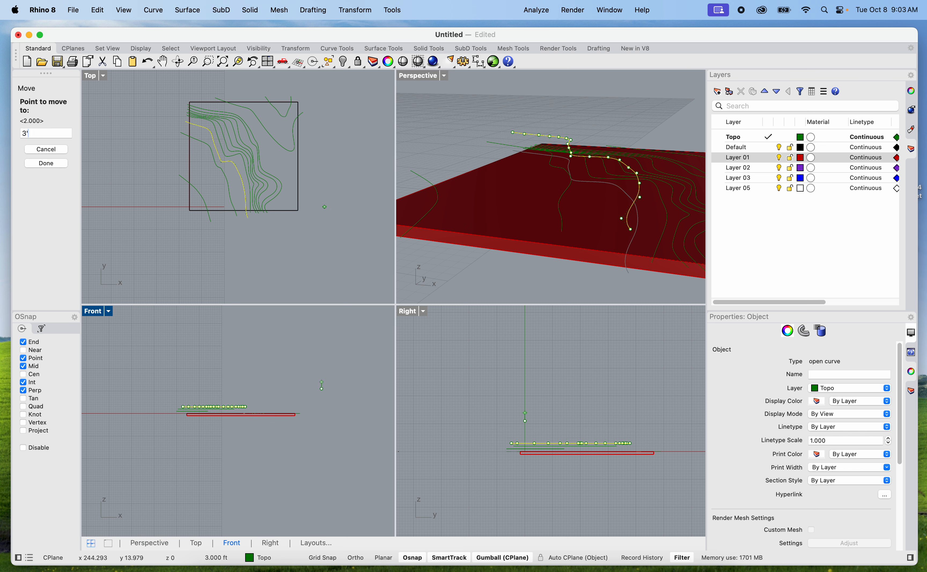
click(324, 370)
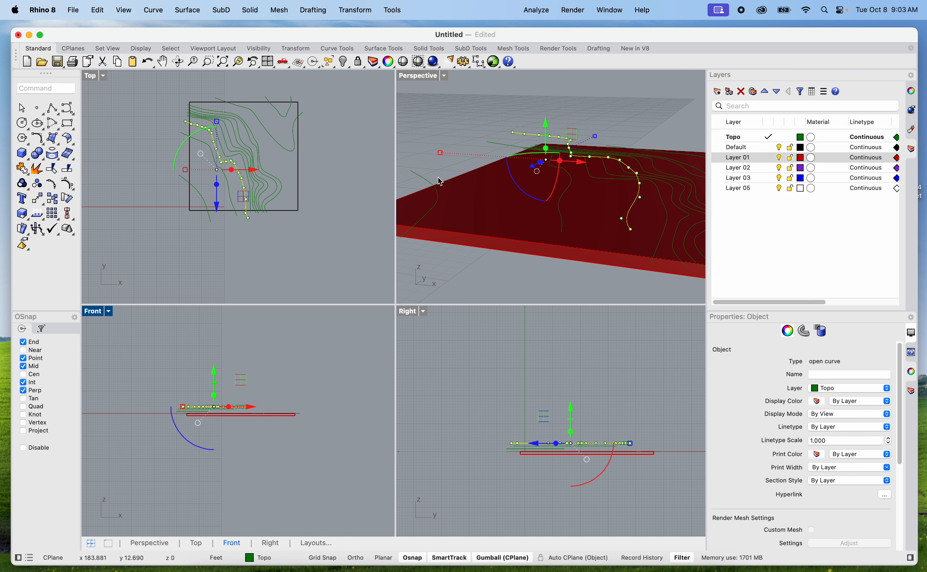
Move the fourth contour from the southwest corner straight up 4 ft in the Right view
click(606, 180)
click(605, 182)
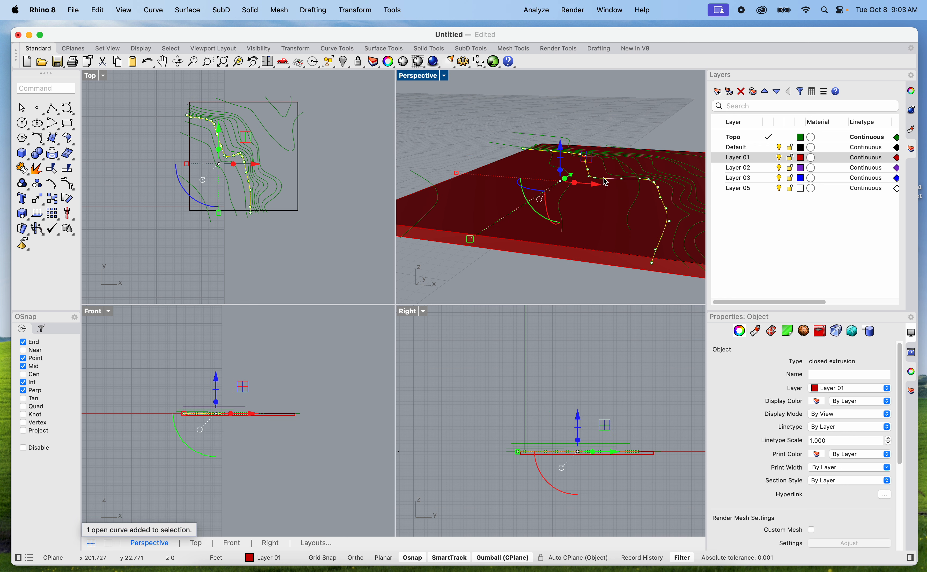
text(move)
key(Return)
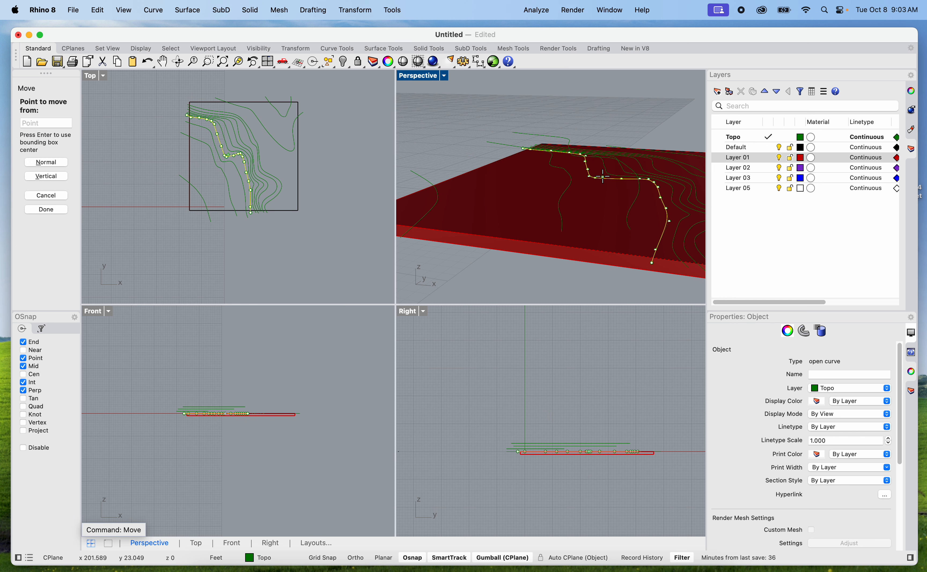
click(513, 401)
text(4')
key(Return)
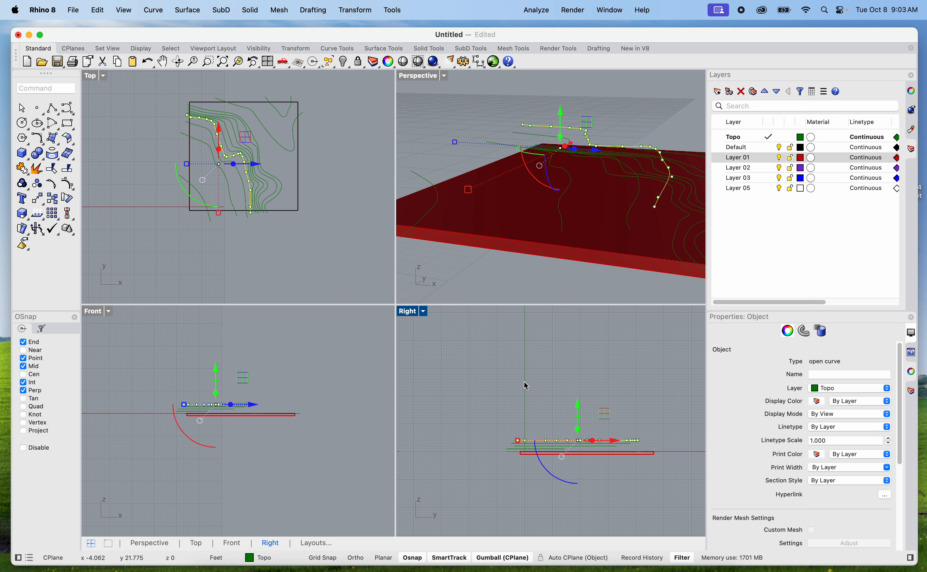
Move the fifth contour from the southwest corner straight up 5 ft in the Right view
click(629, 126)
right_drag(648, 125, 606, 131)
click(590, 213)
click(628, 241)
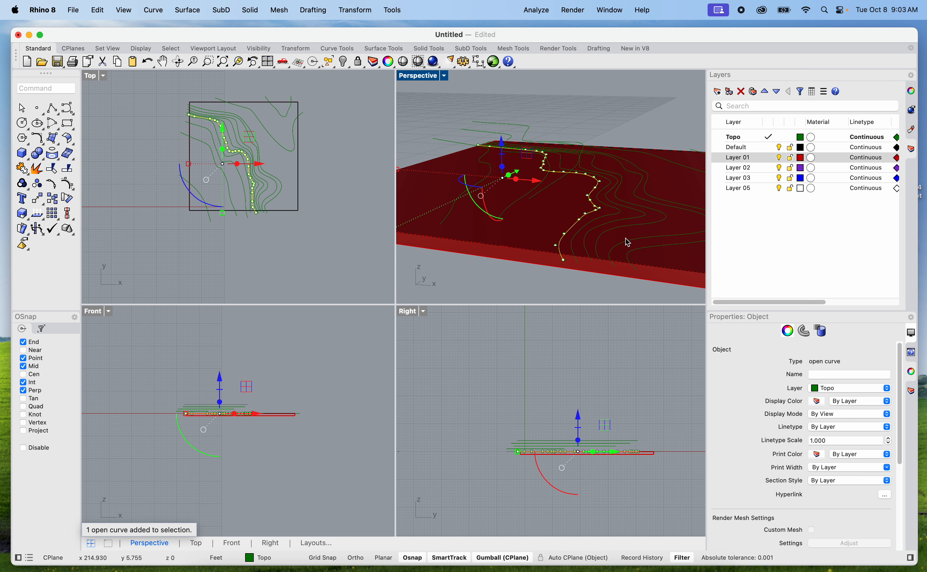
text(move)
key(Return)
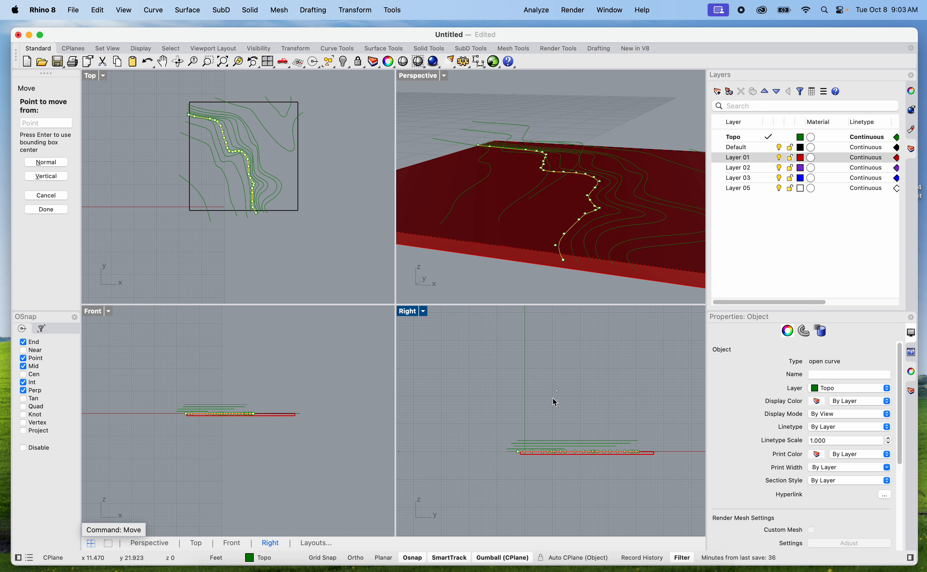
click(525, 412)
text(5)
key(Return)
key(F8)
click(529, 392)
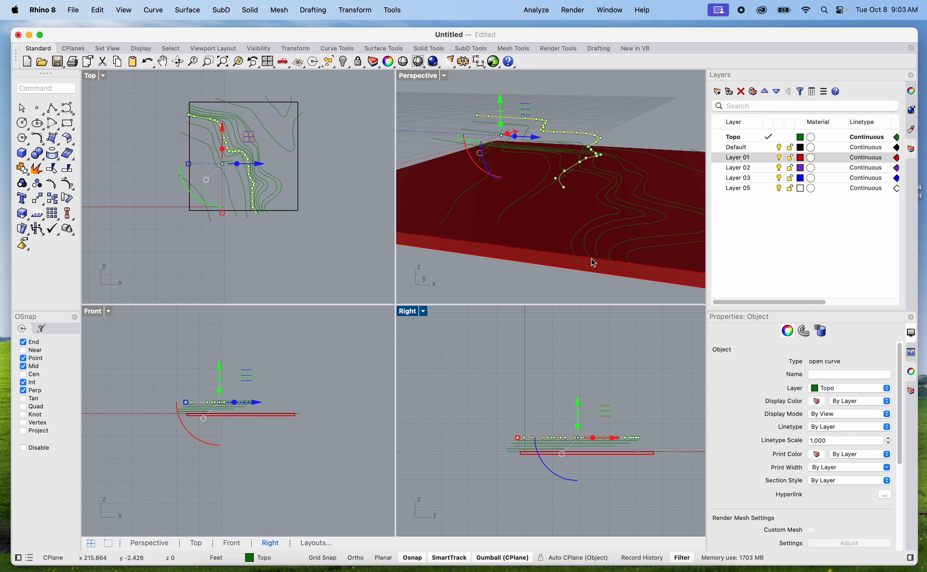
Move the sixth contour from the southwest corner straight up 6 ft in the Right view
click(607, 224)
click(646, 245)
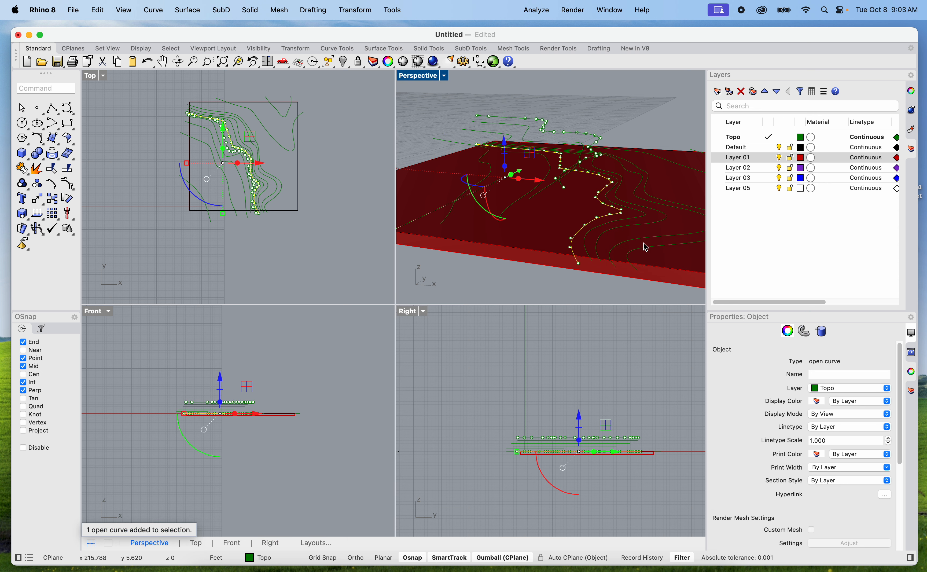
text(move)
key(Return)
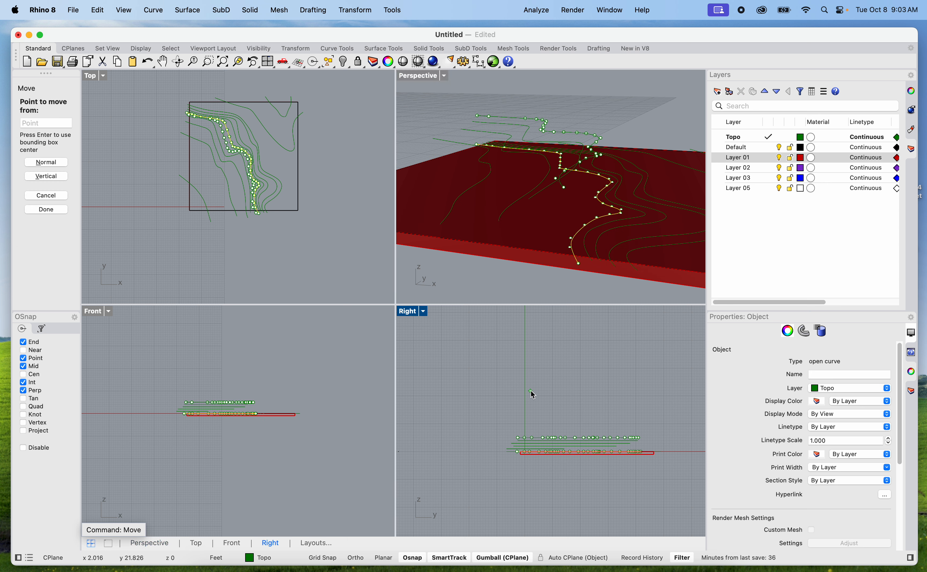
click(531, 391)
text(6)
key(Return)
shift+click(537, 339)
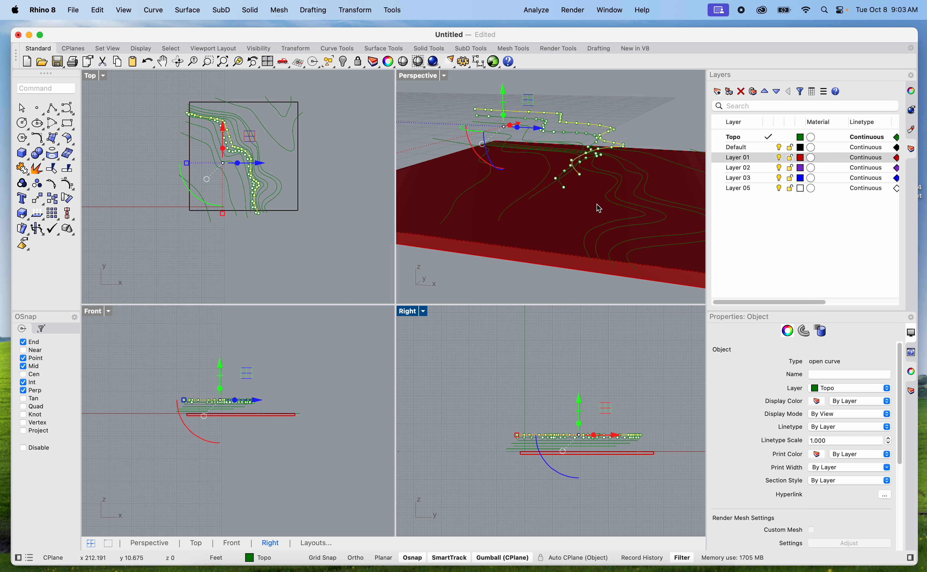
Move the seventh contour from the southwest corner straight up 7 ft in the Right view
click(606, 196)
key(Return)
click(540, 381)
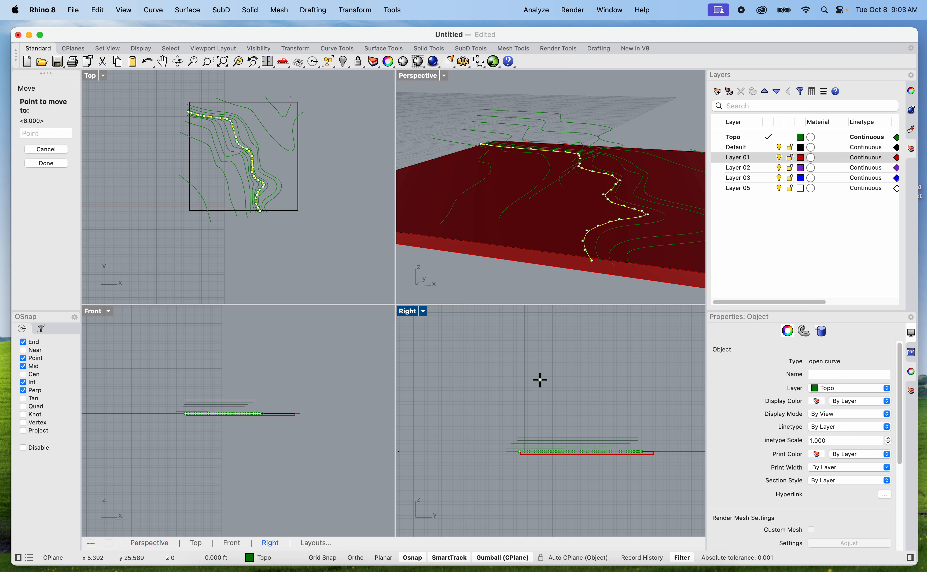
text(7)
key(Return)
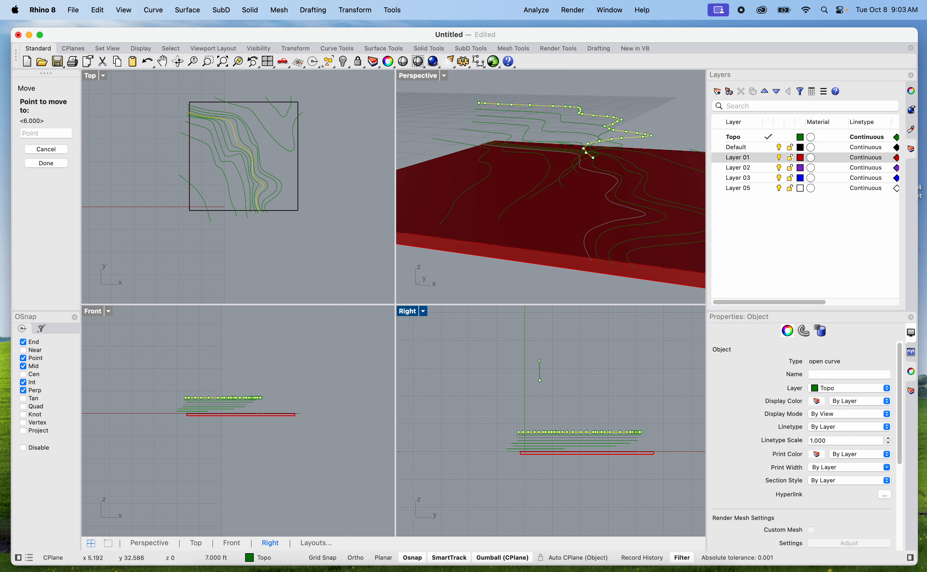
click(557, 348)
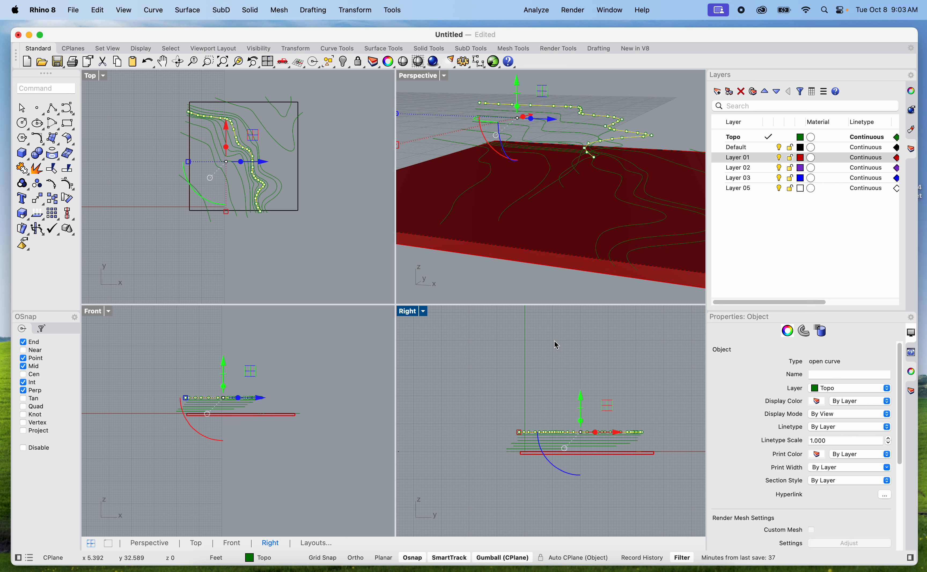
Move the eighth contour from the southwest corner straight up 8 ft in the Right view
click(629, 208)
click(628, 207)
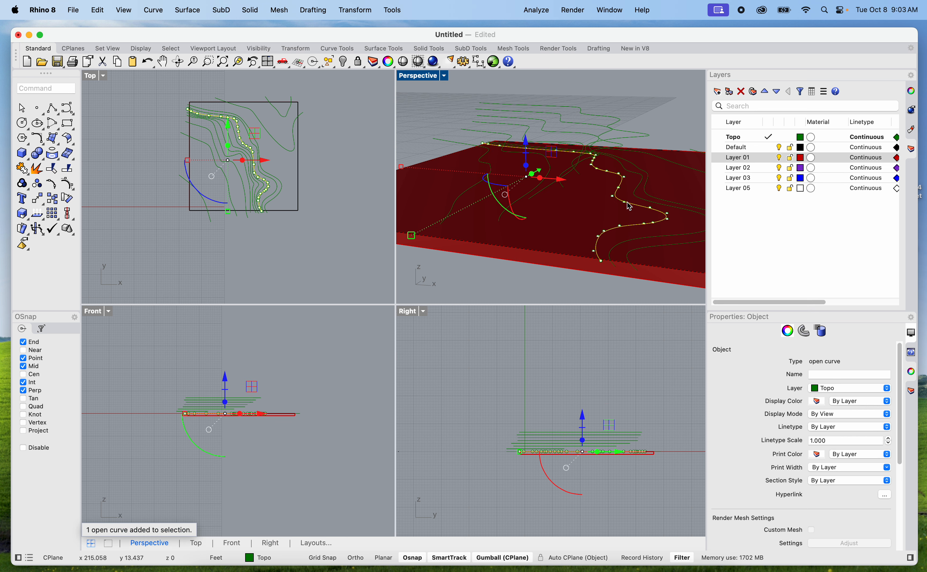
key(Return)
click(525, 381)
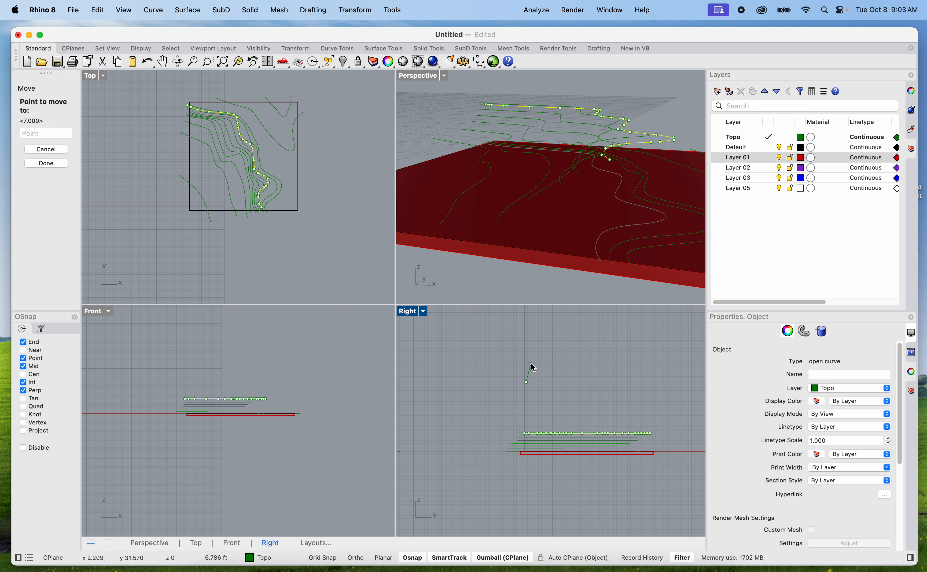
text(8)
key(Return)
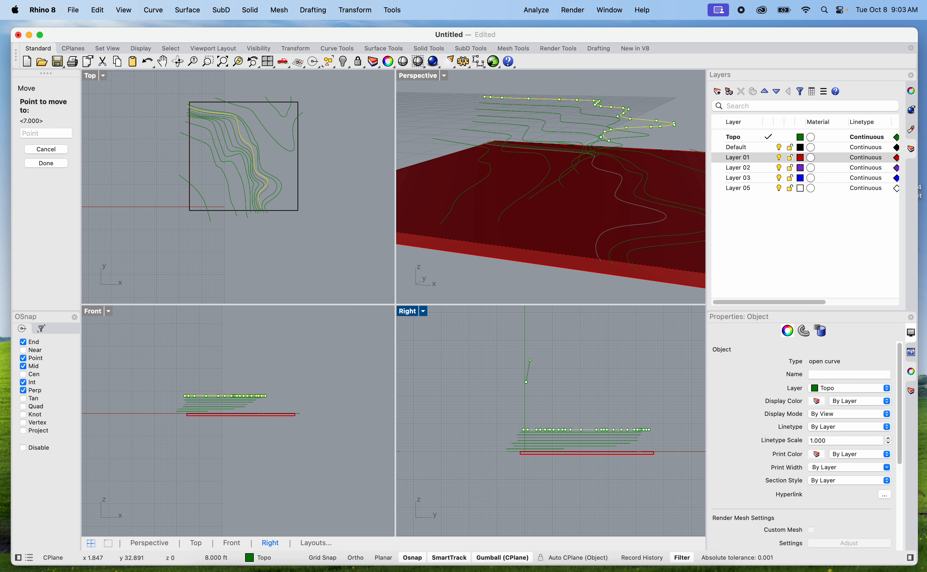
click(550, 342)
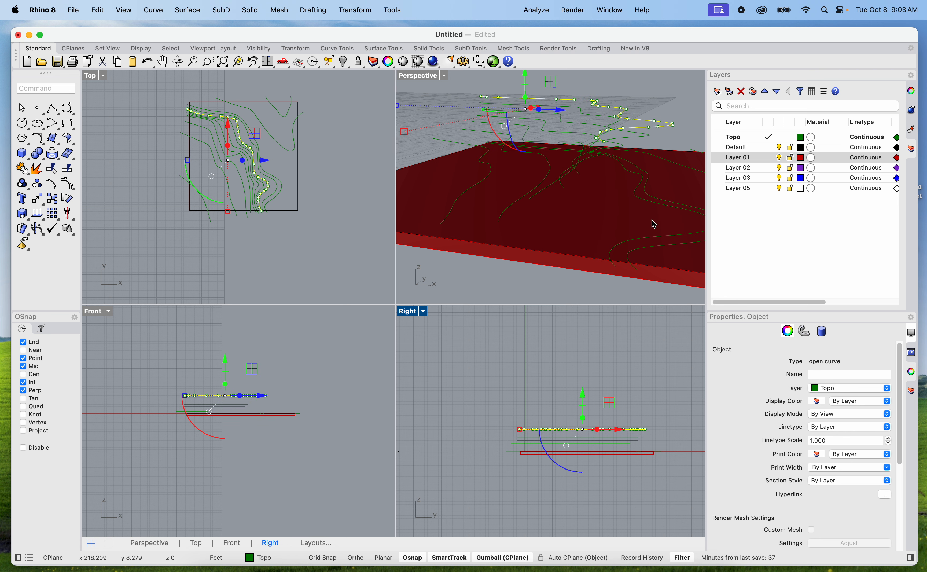
Move the ninth contour from the southwest corner straight up 9 ft in the Right view
click(652, 209)
click(648, 205)
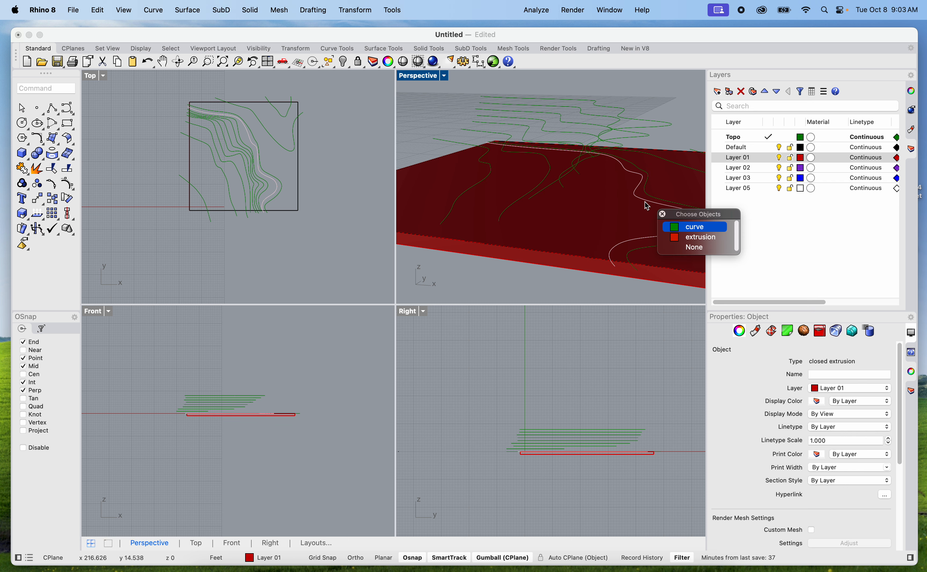
click(693, 231)
text(mo)
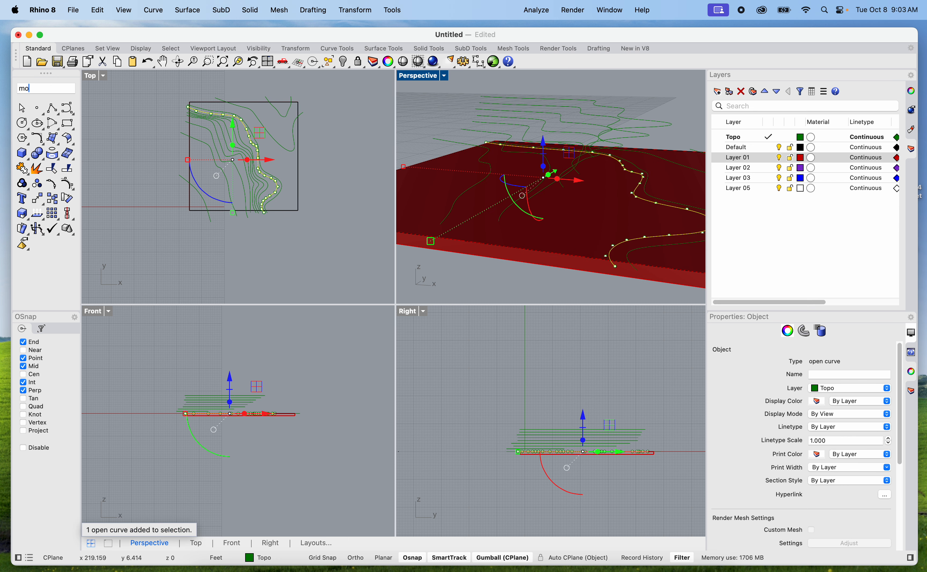
text(ve)
key(Return)
click(591, 375)
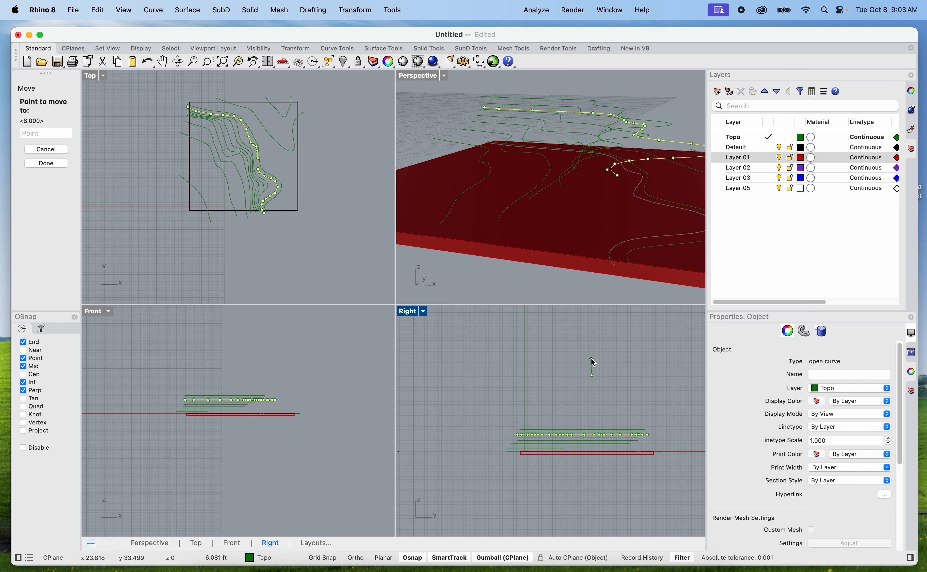
text(9)
key(Return)
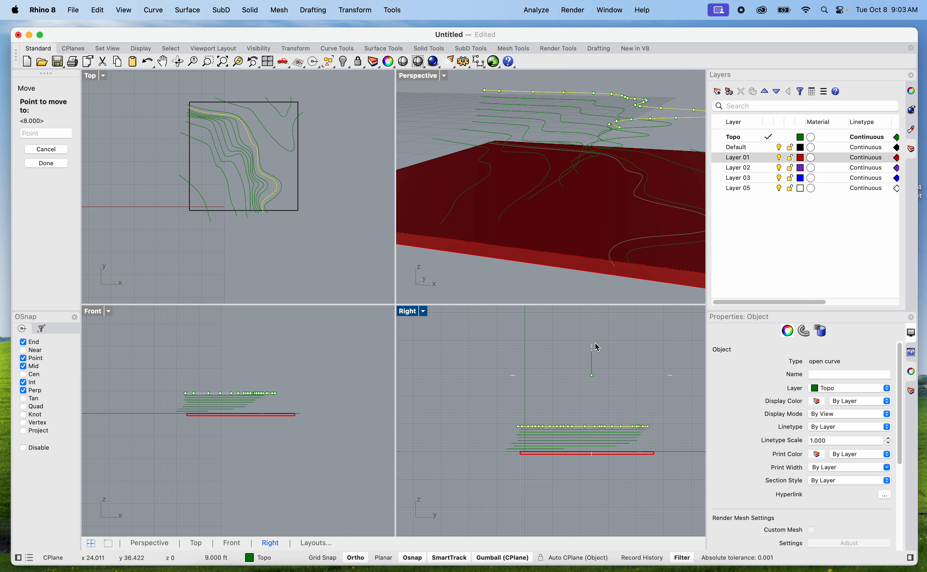
key(Escape)
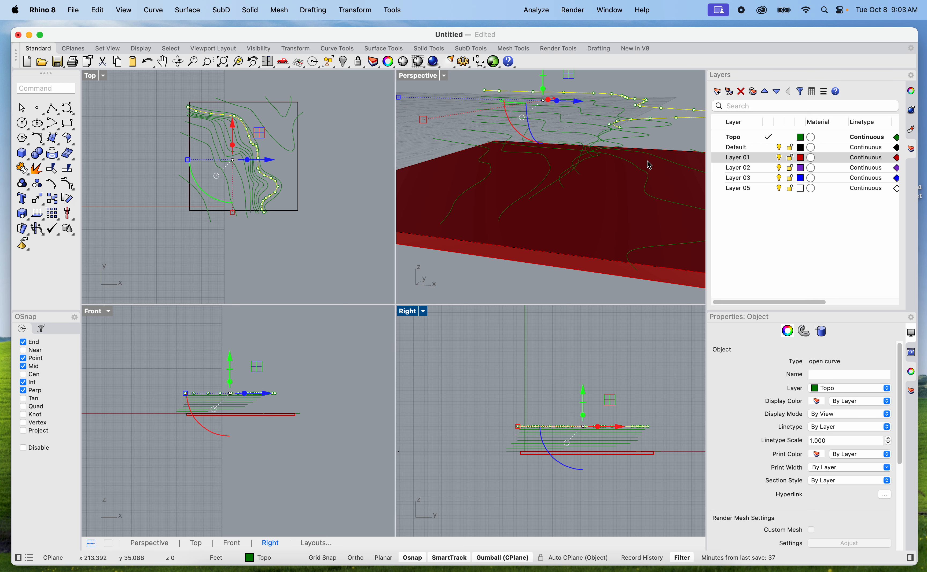
Move the tenth contour from the southwest corner straight up 10 ft in the Right view
click(649, 202)
click(648, 191)
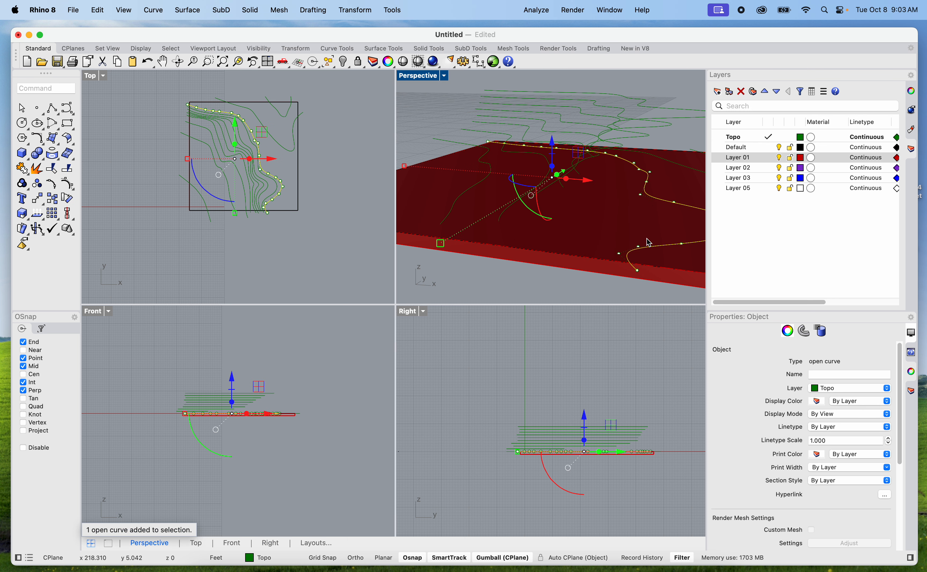
text(move)
key(Return)
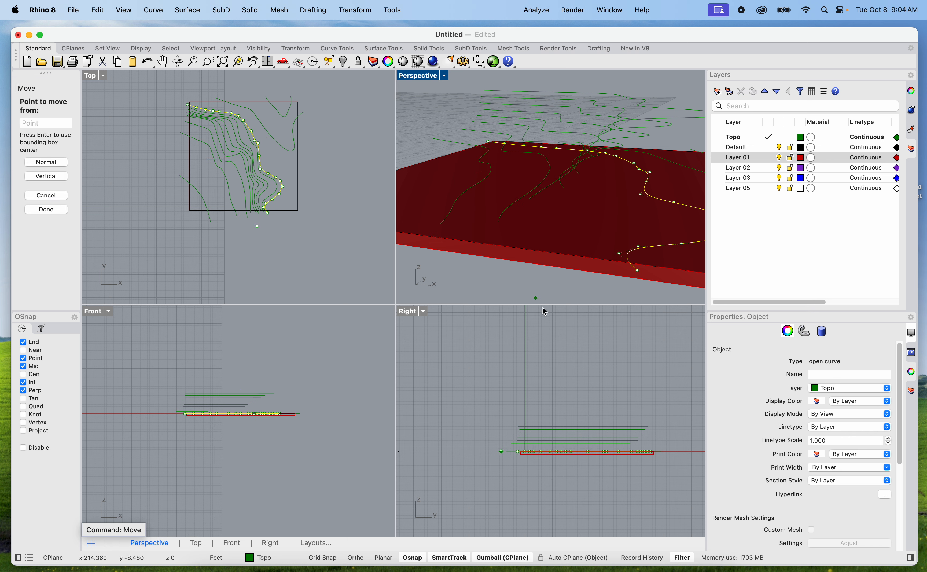
click(562, 375)
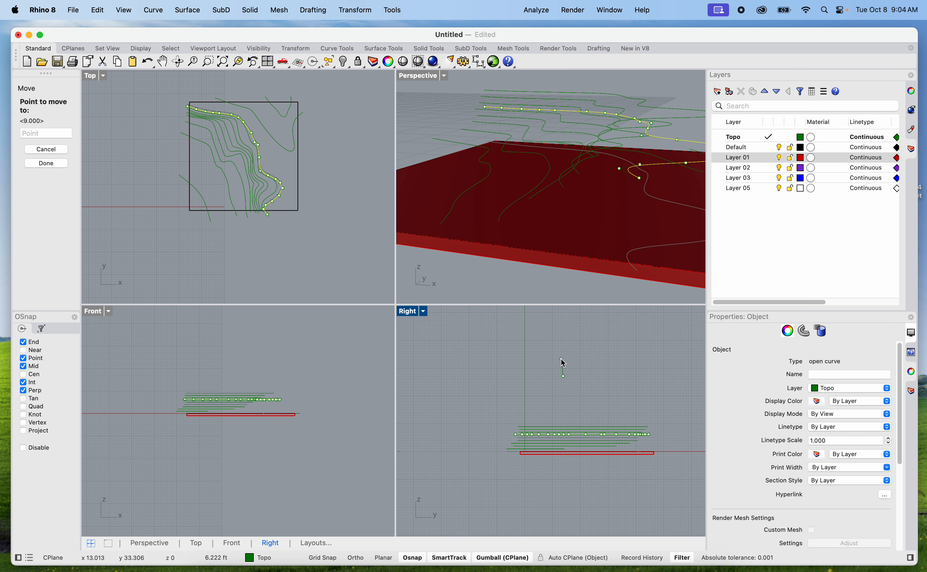
text(10)
key(Return)
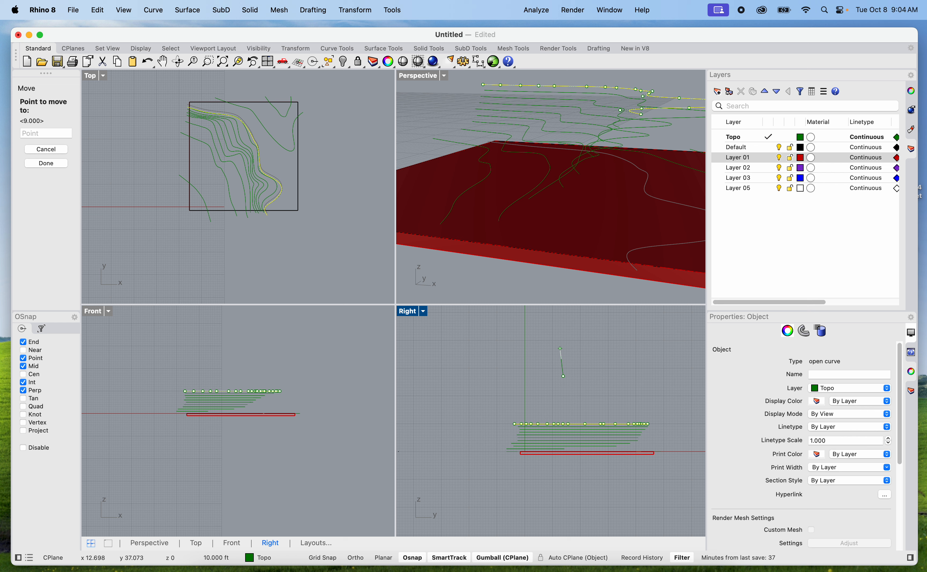
shift+click(565, 340)
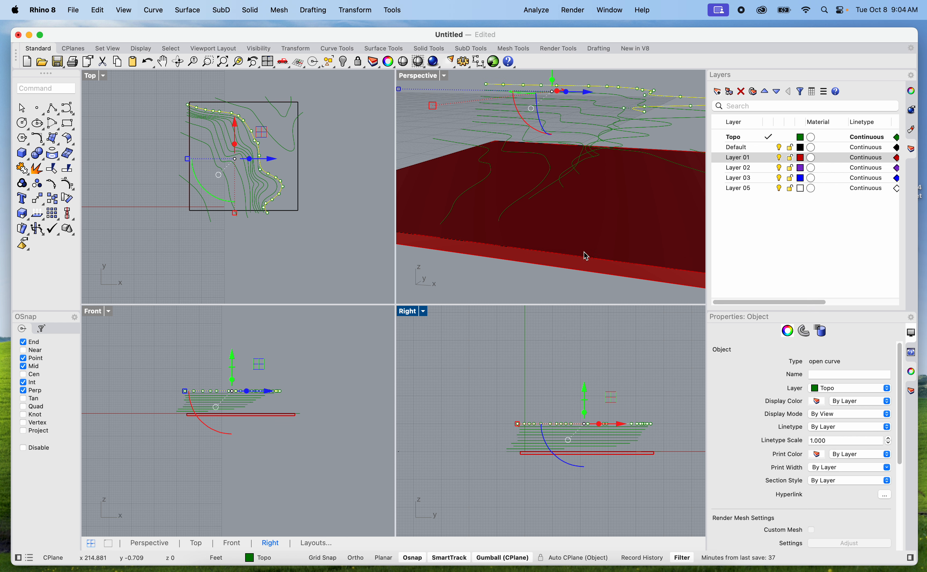
Move the larger of the two contours near the slab's northeast corner straight up 11 ft in the Right view
scroll(583, 251, down, 9)
scroll(655, 235, up, 3)
scroll(658, 239, up, 5)
click(638, 227)
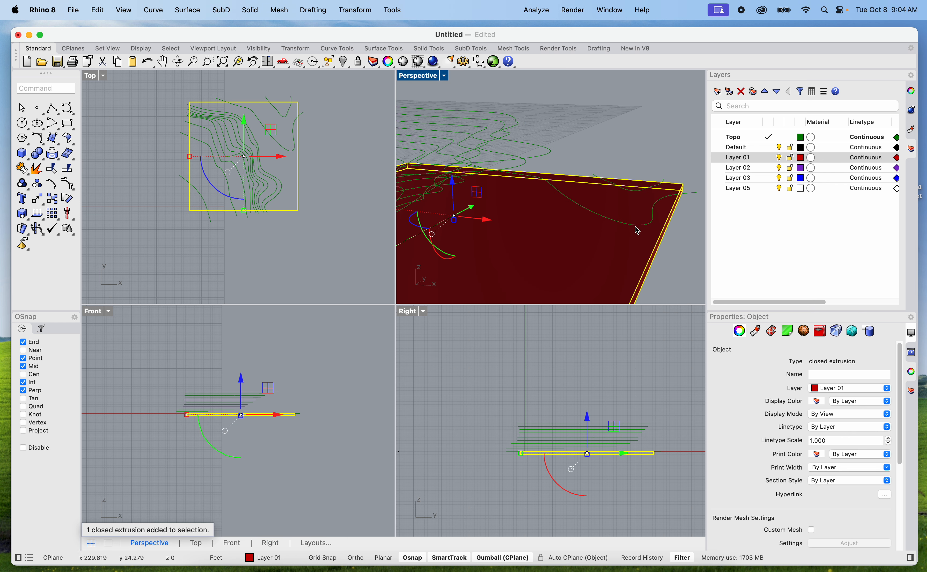
click(638, 229)
click(681, 252)
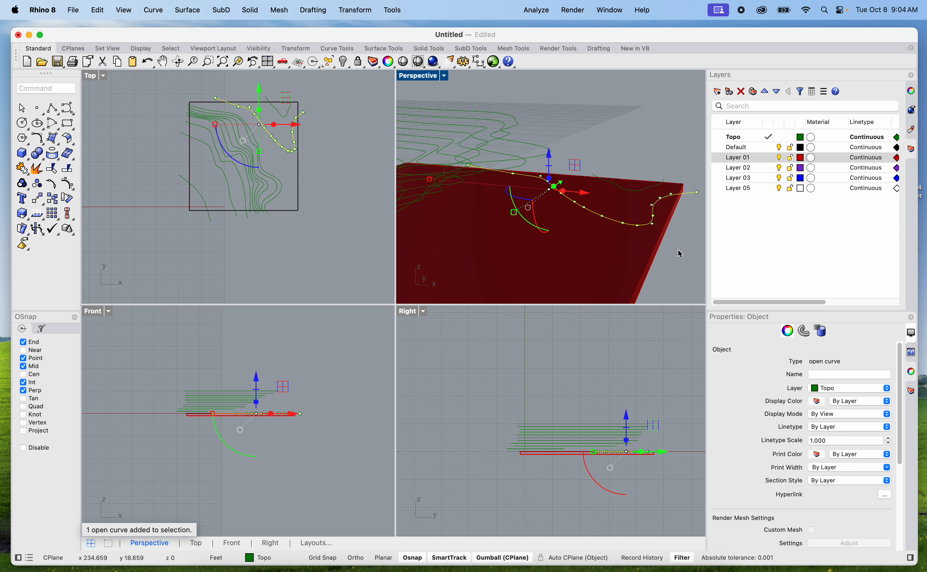
text(move)
key(Return)
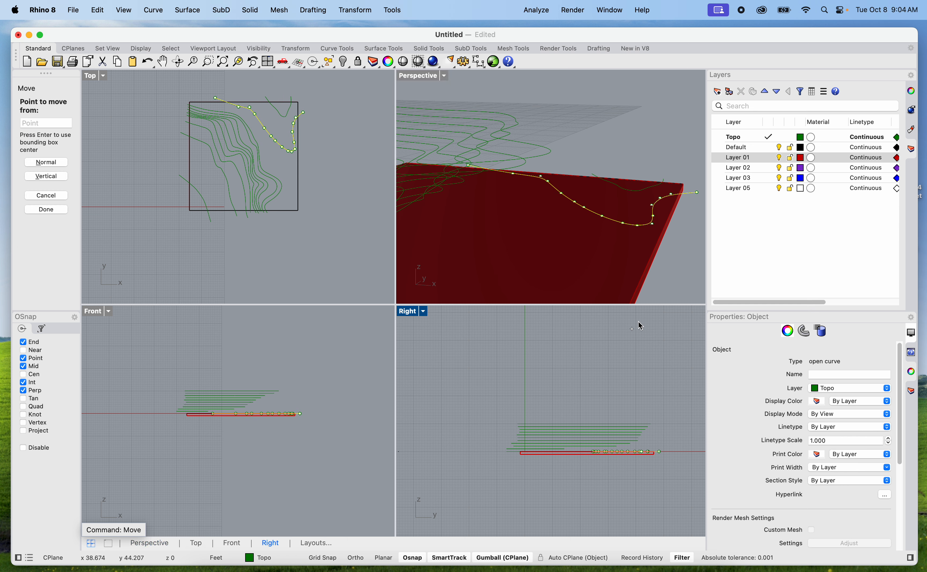
click(568, 392)
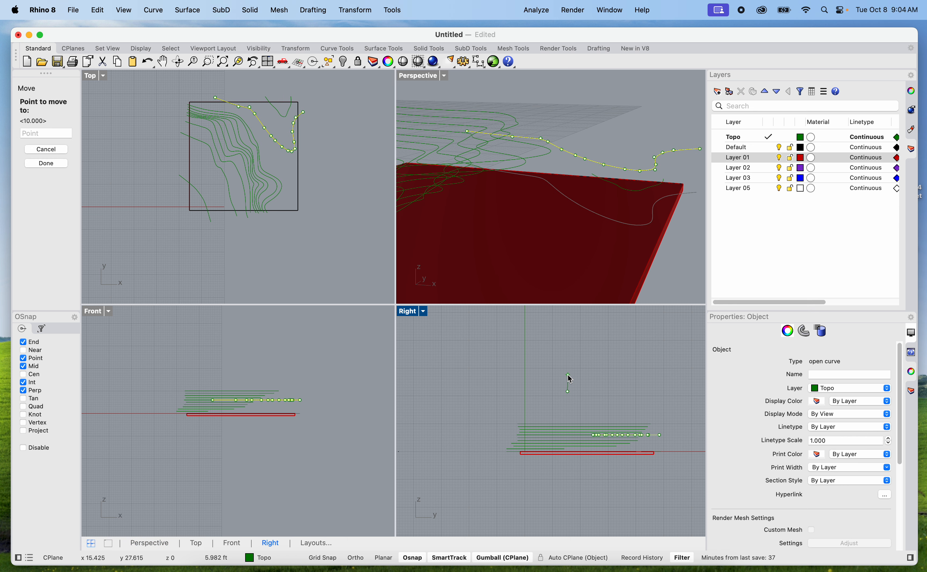
text(11)
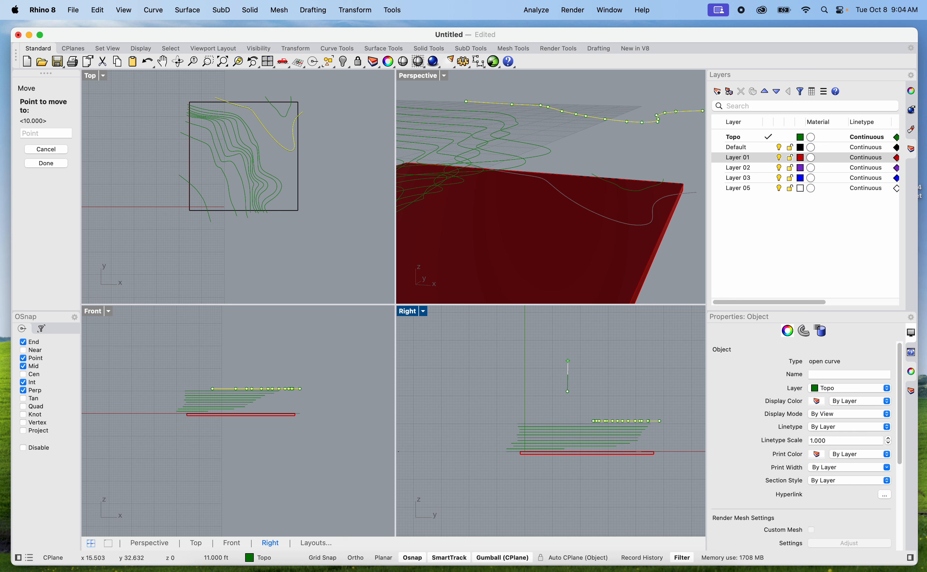
click(574, 365)
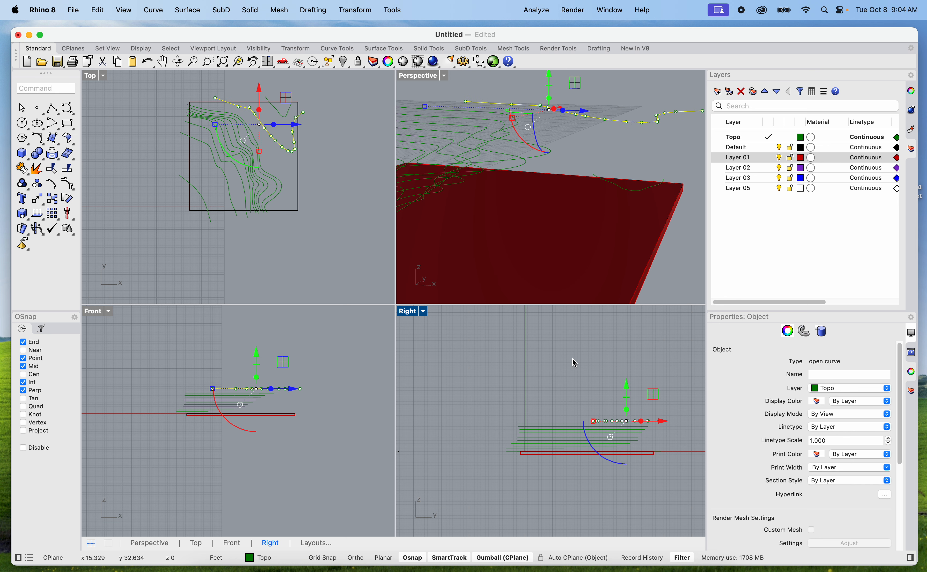
Move the small V-shaped contour at the slab's northeast corner straight up 13 ft in the Right view and clear the selection
click(638, 191)
click(676, 216)
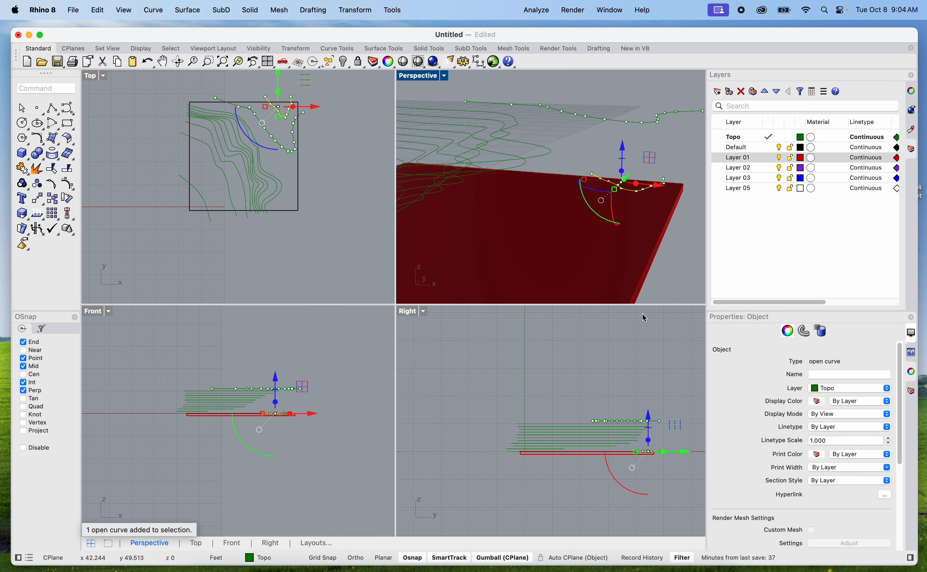
text(v)
key(Return)
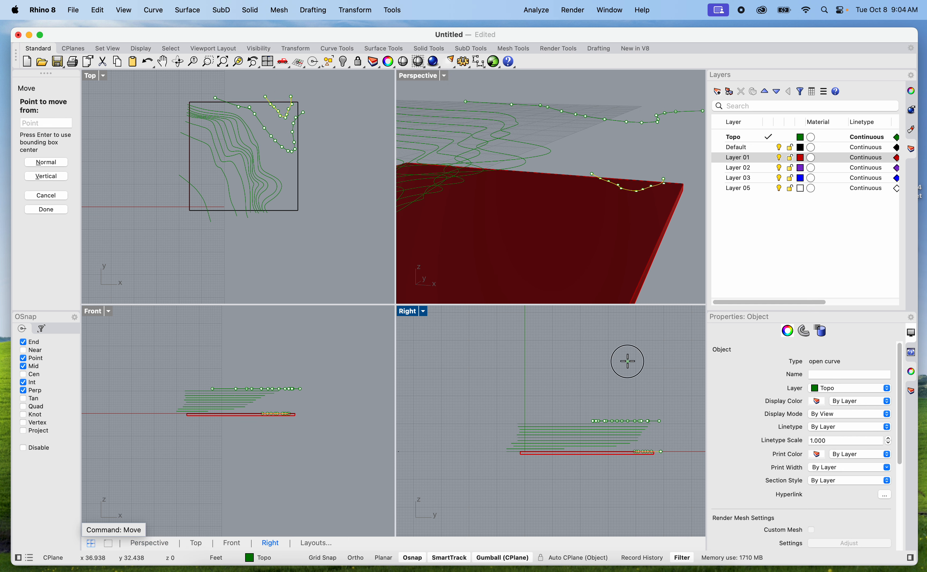
click(627, 360)
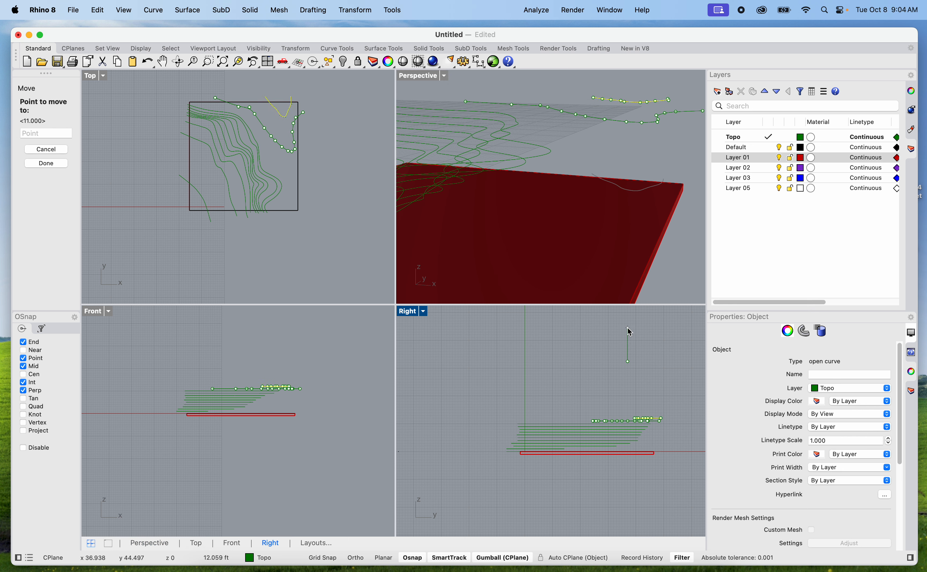
text(12')
key(Return)
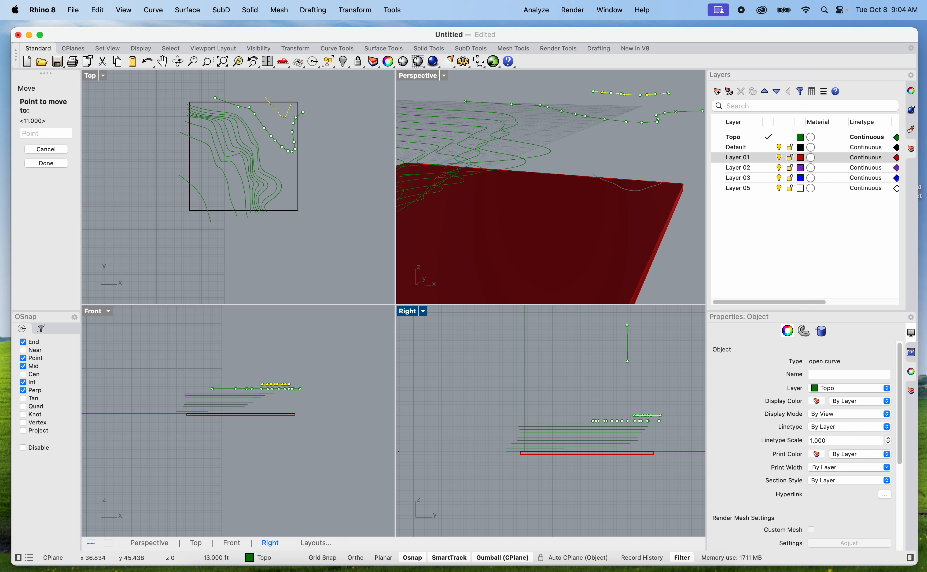
key(Escape)
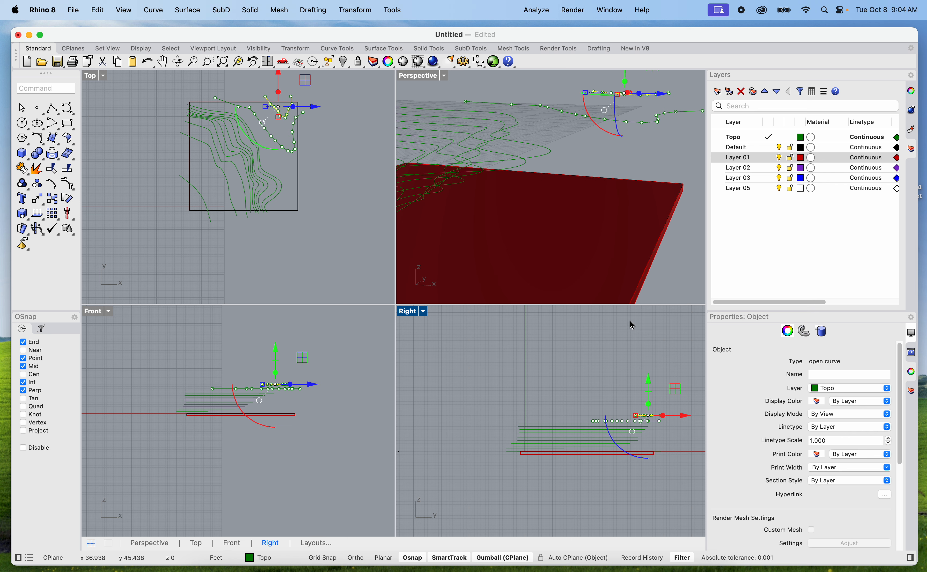
key(Escape)
scroll(643, 418, up, 14)
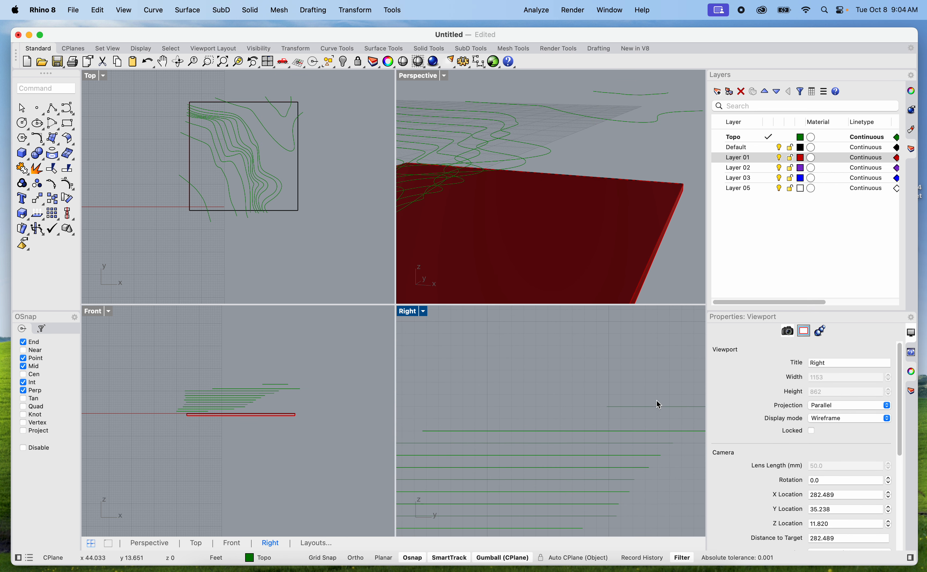
Move the small V-shaped contour at the site's northeast corner straight down 1 ft in the Right view and clear the selection
click(638, 406)
key(Return)
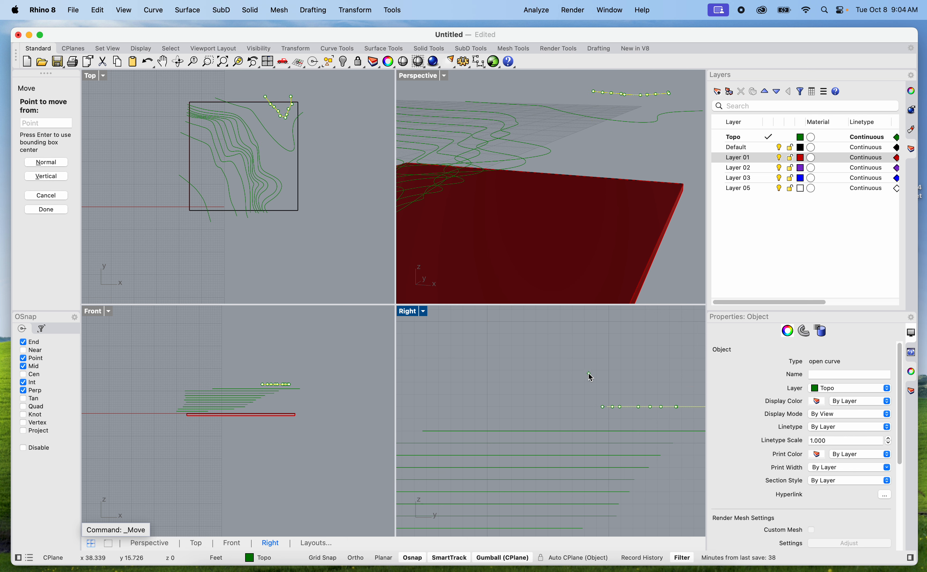
click(589, 373)
text(1)
key(shift)
shift+click(588, 384)
click(581, 387)
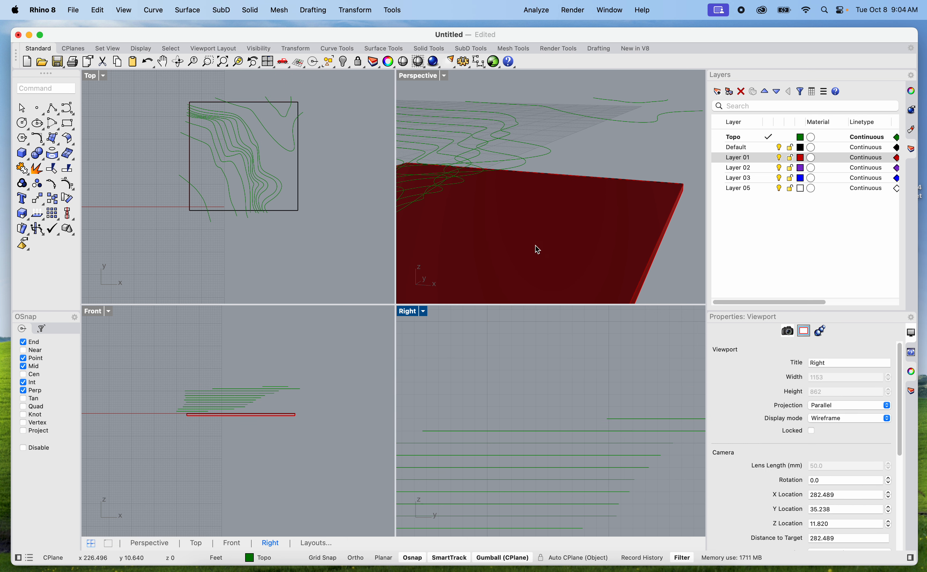
Maximize the Perspective view and examine the spacing of the raised contours above the slab
scroll(549, 230, down, 10)
double_click(429, 81)
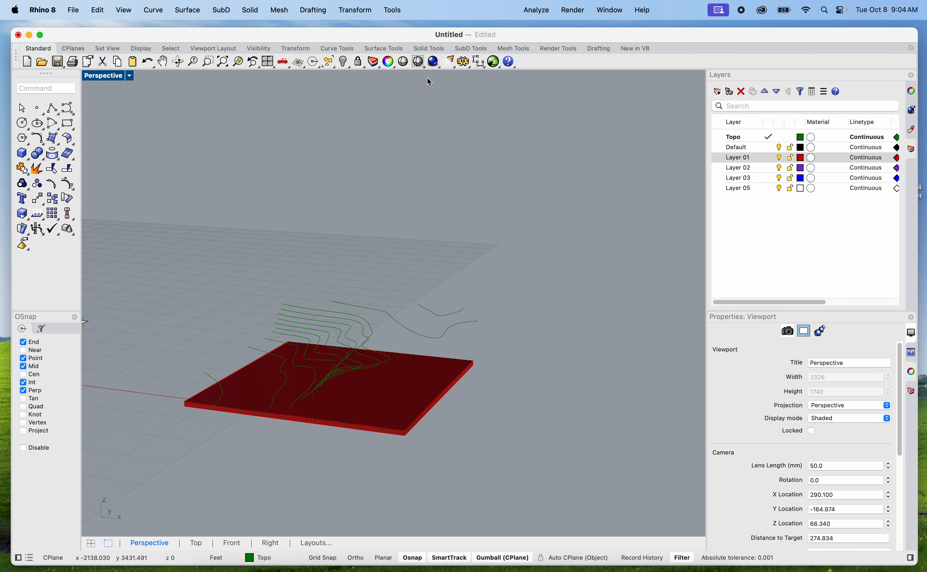
right_drag(396, 388, 392, 347)
scroll(423, 310, up, 8)
shift+right_drag(423, 311, 396, 330)
scroll(398, 335, down, 6)
mouse_move(397, 316)
right_down()
mouse_move(363, 321)
mouse_move(400, 320)
right_up()
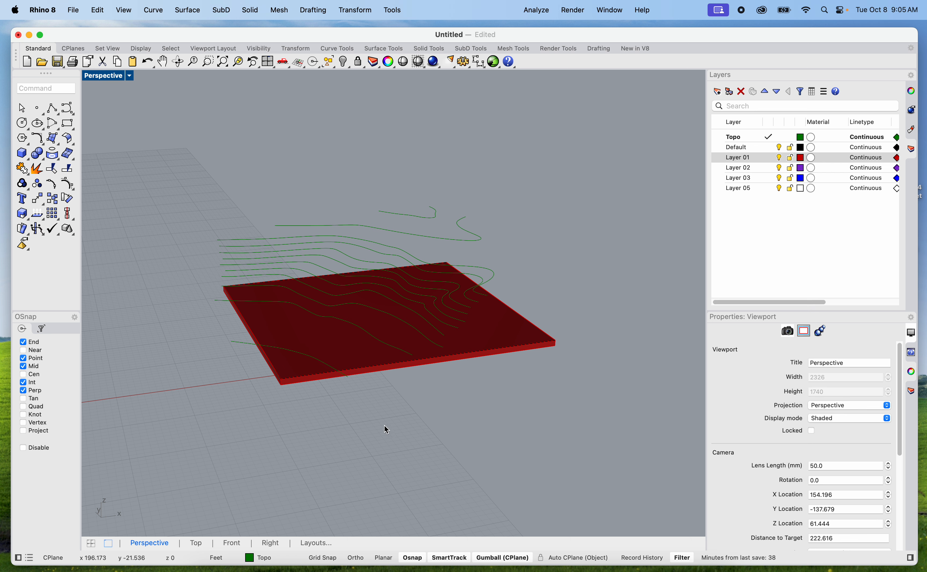
Copy the slab, its boundary and all the raised contours about 91 ft east, then clear the selection
click(474, 339)
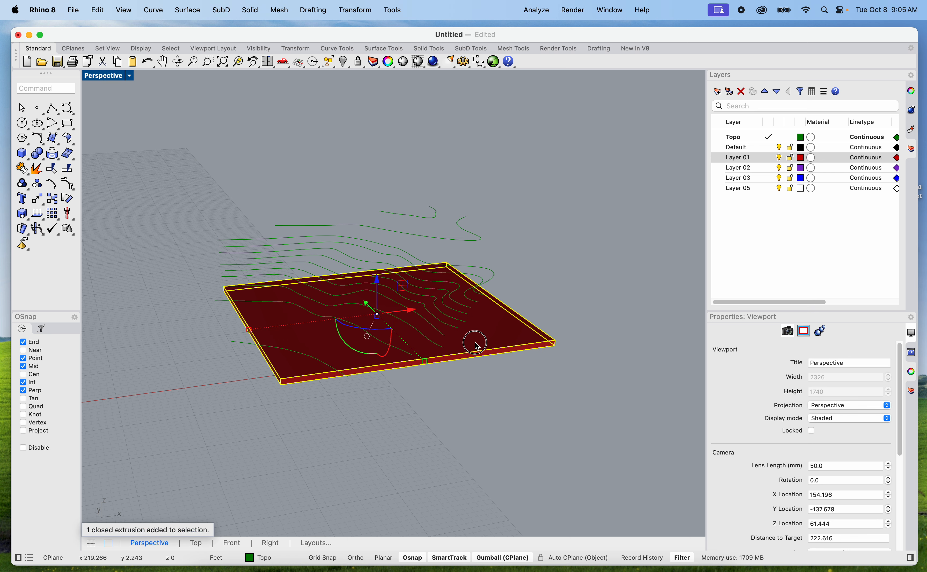
scroll(461, 369, down, 3)
drag(467, 404, 311, 240)
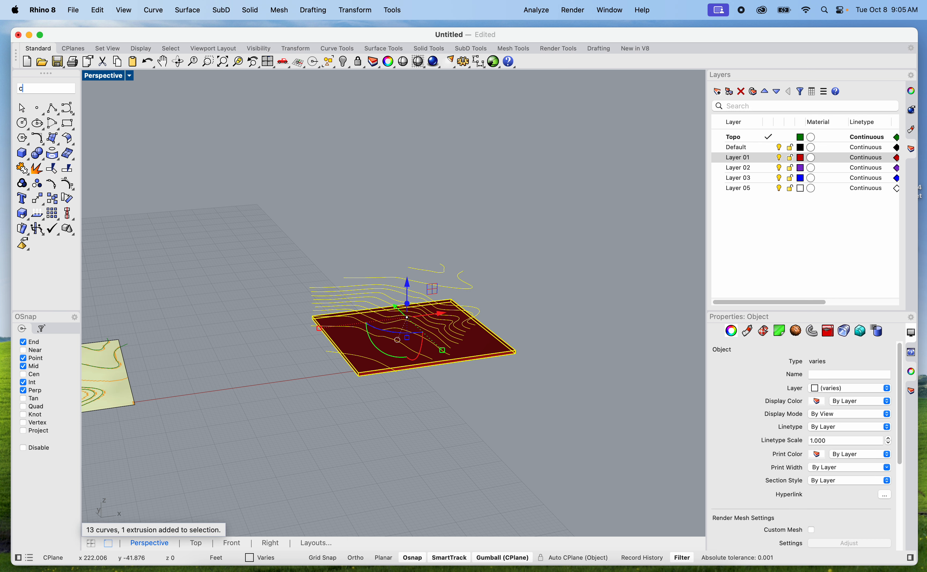
key(Return)
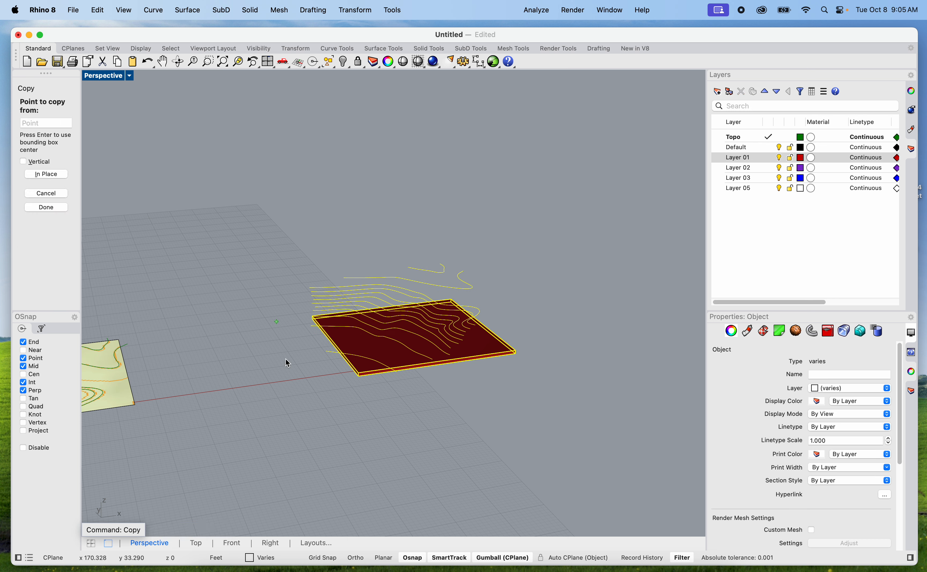
click(320, 444)
scroll(320, 443, down, 2)
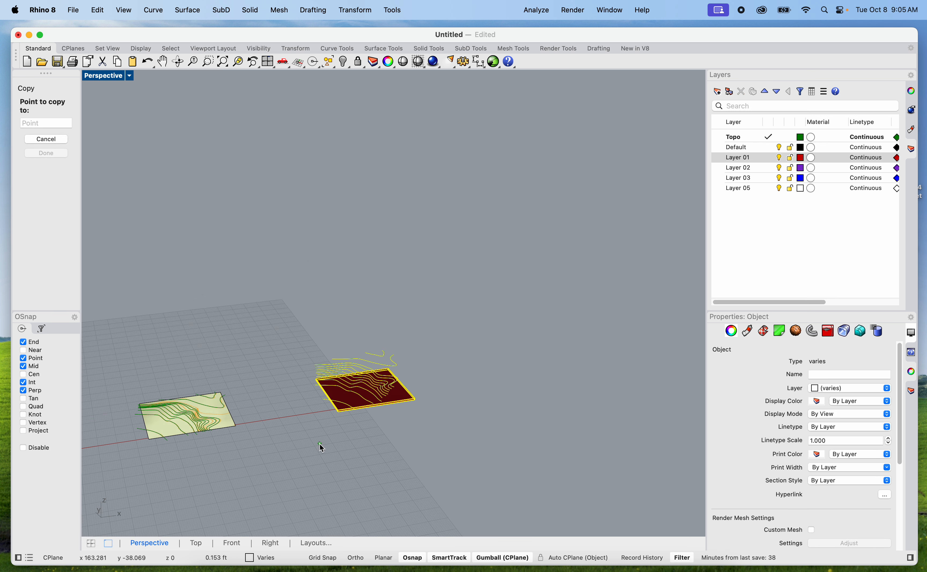
click(479, 424)
key(Return)
key(Escape)
Delete the extruded slab from the copied set, keeping its site boundary curve and contours
scroll(518, 352, up, 6)
shift+right_drag(480, 407, 501, 385)
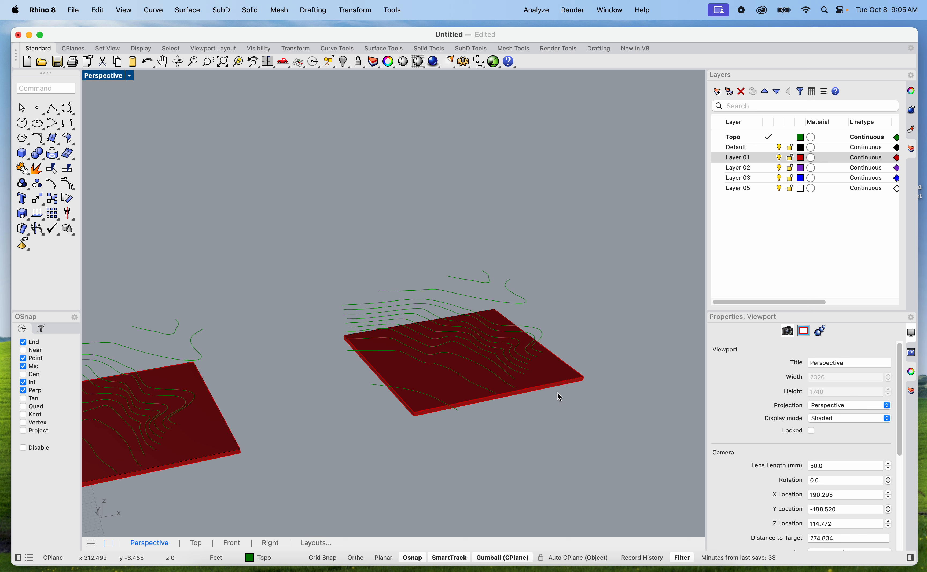
shift+right_drag(557, 393, 554, 386)
right_drag(540, 460, 552, 452)
click(568, 352)
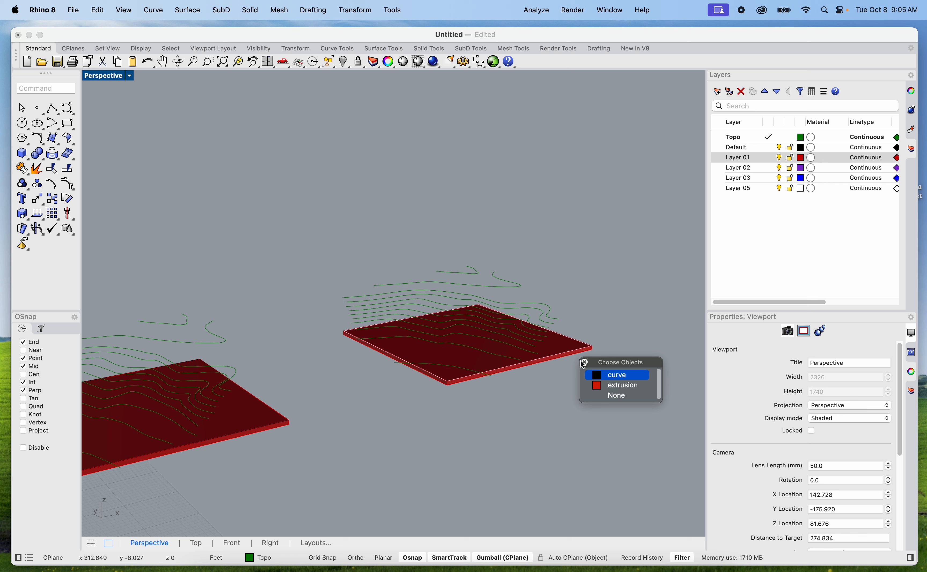
click(614, 386)
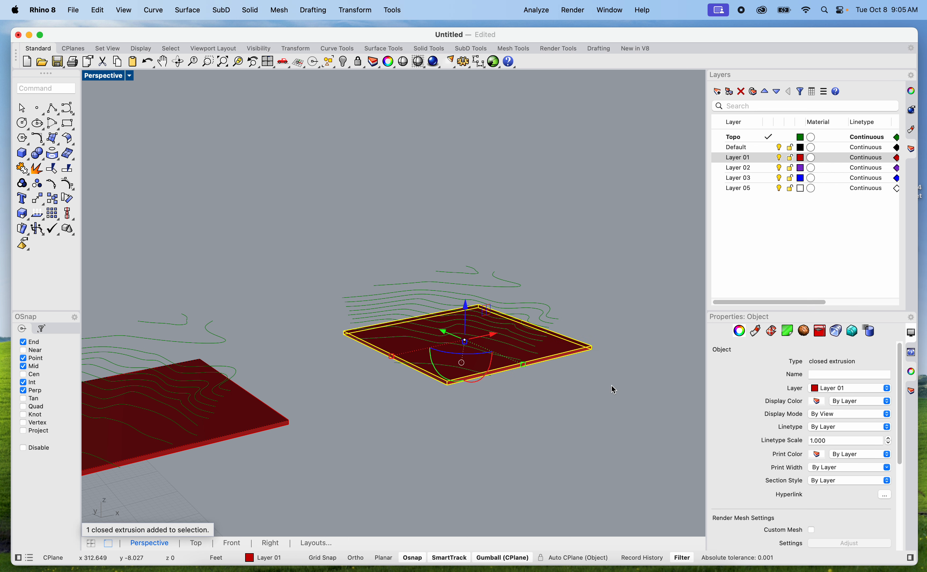
key(Delete)
scroll(536, 366, up, 5)
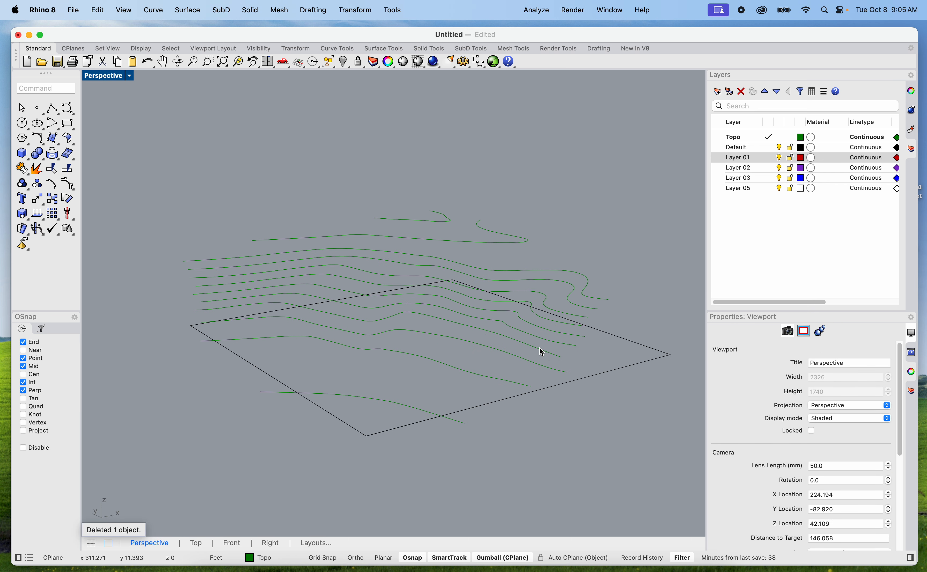
Loft a Normal-style surface through the copied set's twelve contours, excluding the site boundary, with the cross-section curves not simplified
click(589, 378)
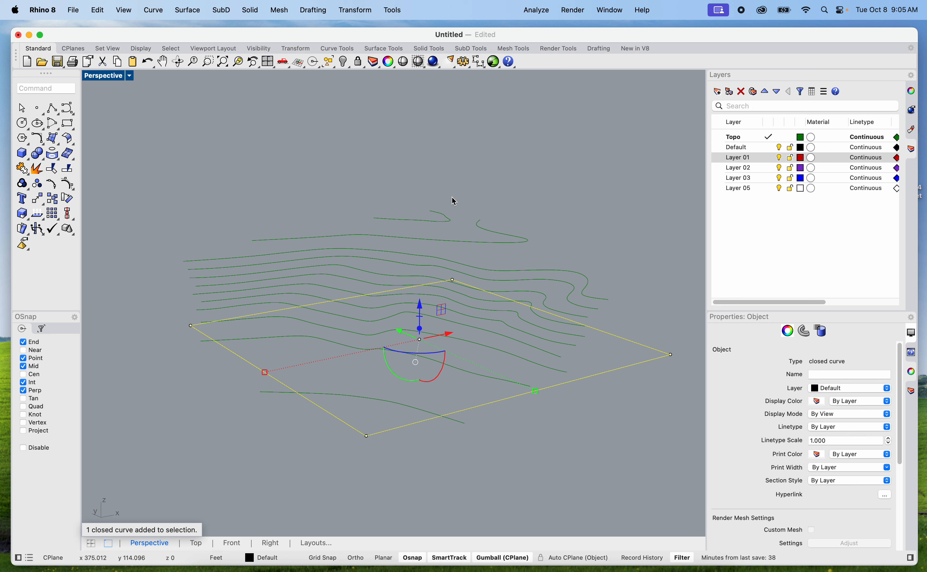
scroll(423, 277, down, 6)
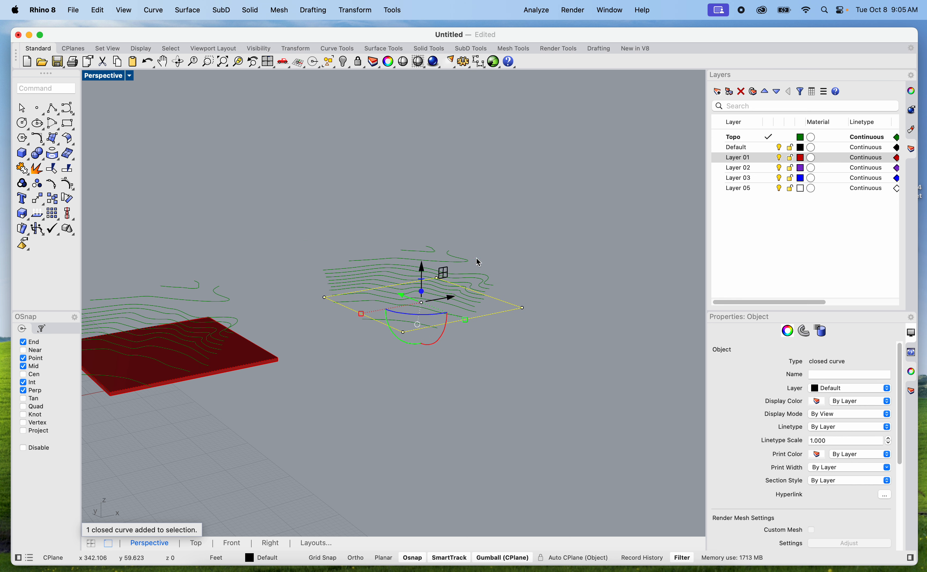
click(549, 246)
drag(316, 212, 527, 360)
scroll(508, 307, up, 5)
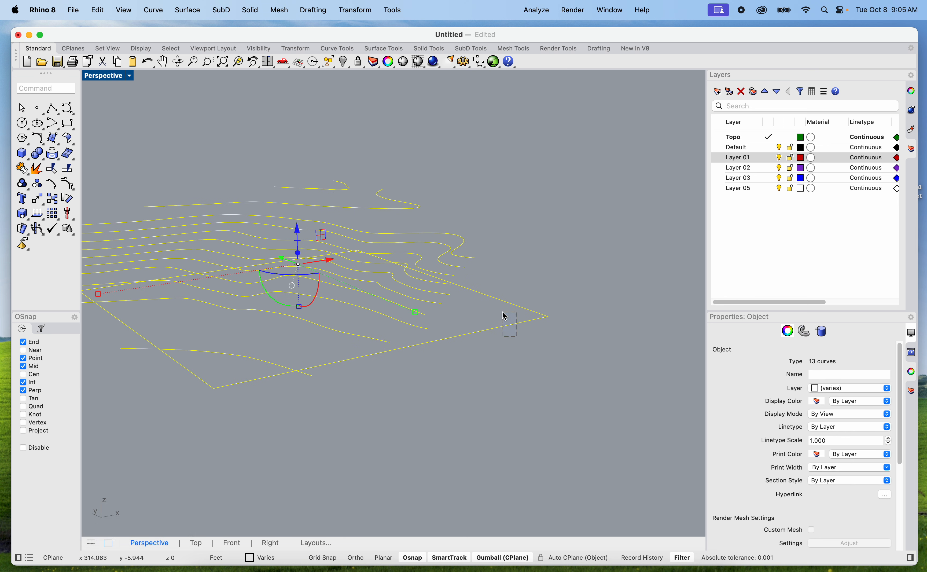
super+drag(515, 340, 496, 318)
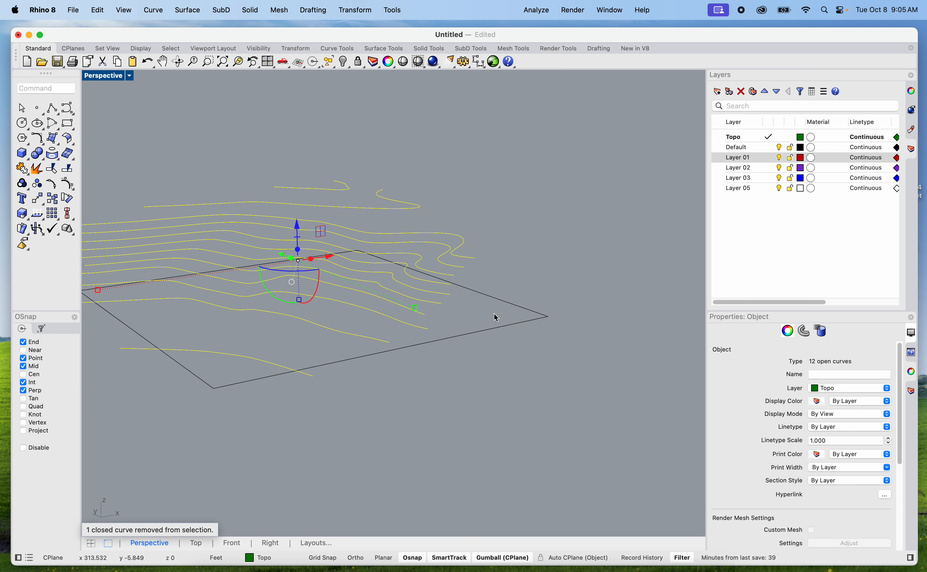
scroll(521, 333, down, 3)
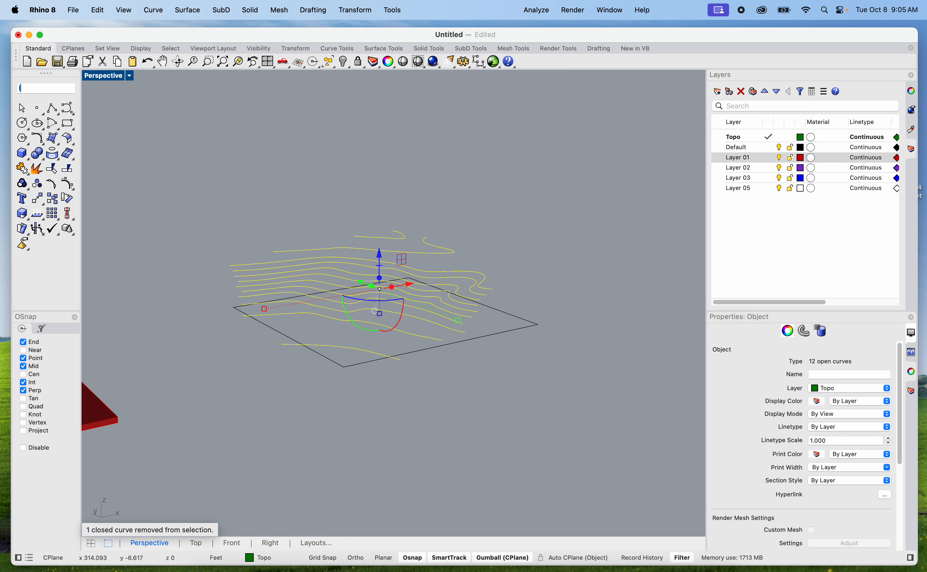
text(t)
key(Return)
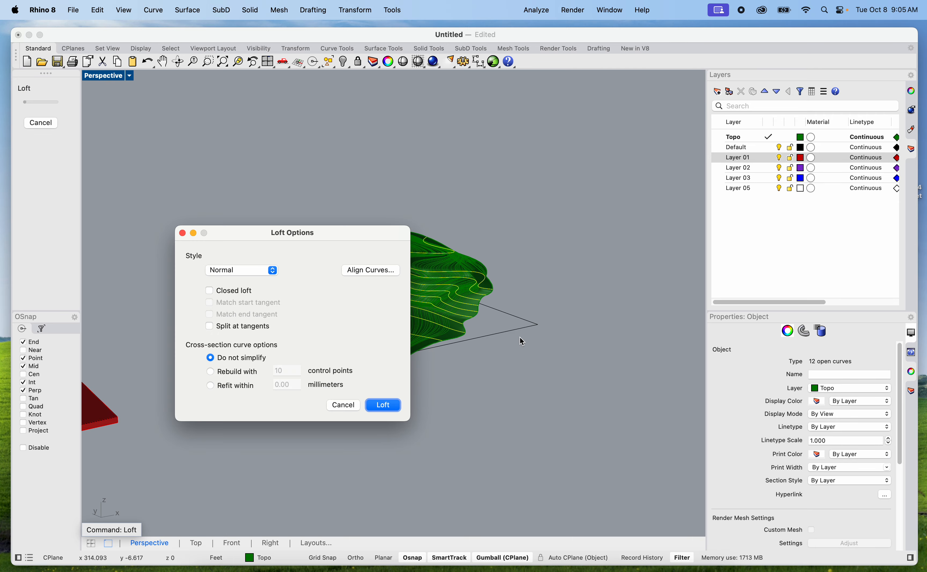
drag(321, 237, 666, 160)
scroll(438, 325, up, 4)
right_drag(438, 325, 318, 392)
right_drag(435, 411, 337, 371)
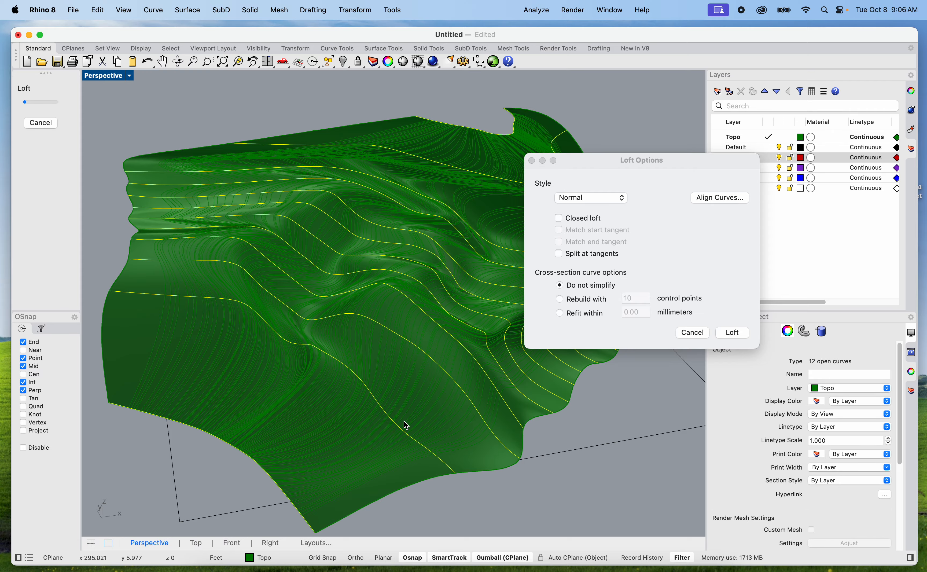
scroll(343, 309, up, 5)
right_drag(344, 310, 342, 370)
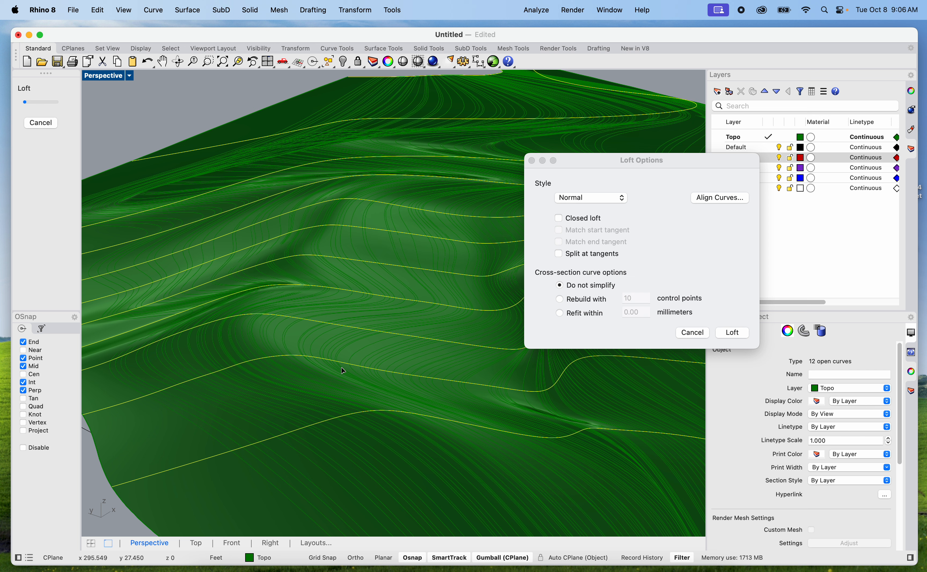
click(732, 334)
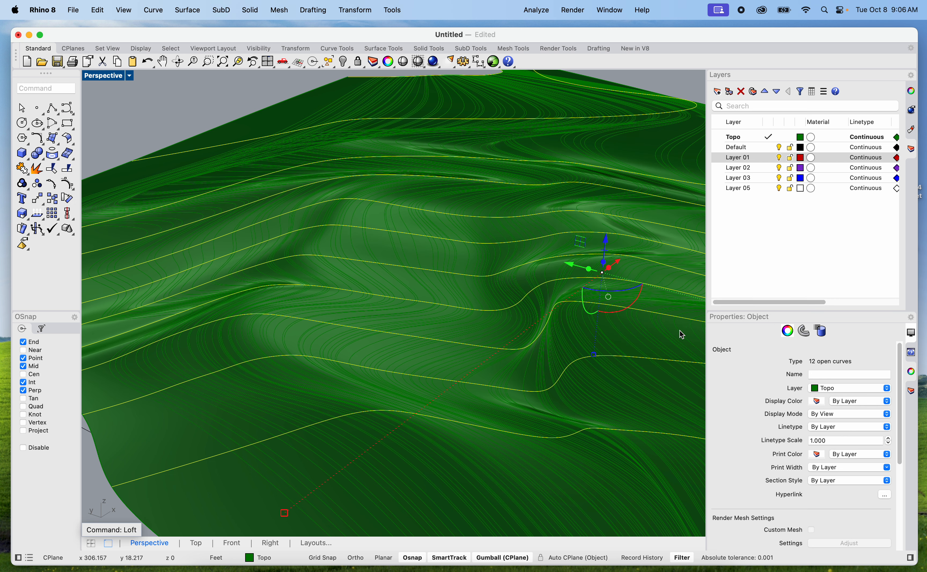
Clear the selection and inspect how the lofted terrain surface covers the site boundary and behaves at its edges
scroll(617, 208, down, 5)
click(601, 208)
shift+right_drag(595, 208, 548, 194)
scroll(420, 313, up, 5)
scroll(420, 312, down, 5)
shift+right_drag(421, 313, 483, 265)
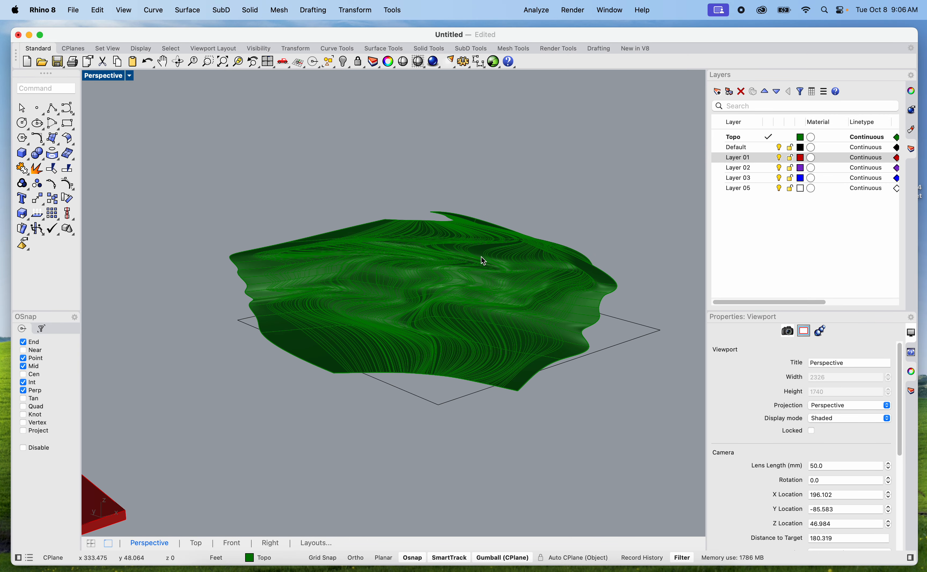
scroll(541, 283, up, 5)
scroll(541, 283, down, 5)
right_drag(538, 279, 459, 360)
Delete the lofted terrain surface, keeping the contours and the site boundary
click(460, 386)
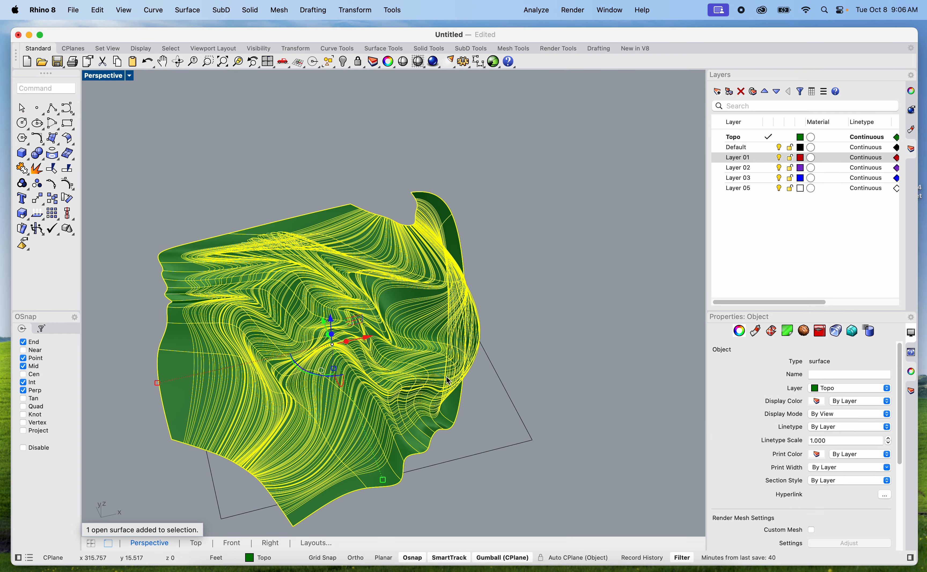
scroll(468, 387, up, 3)
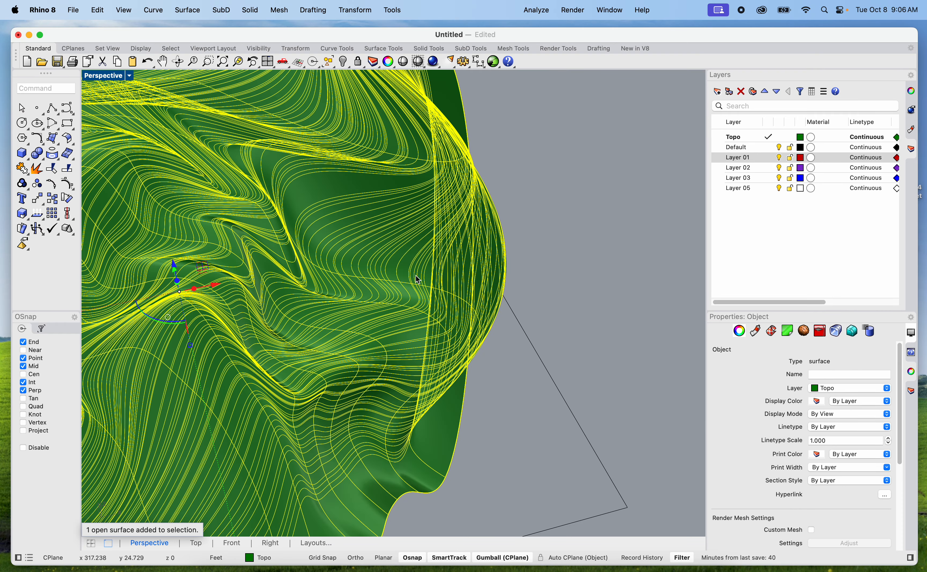
scroll(418, 280, down, 5)
key(Delete)
Draw a straight line about 19 ft long from the south end of the copied tenth contour east past the site boundary
right_drag(509, 319, 486, 312)
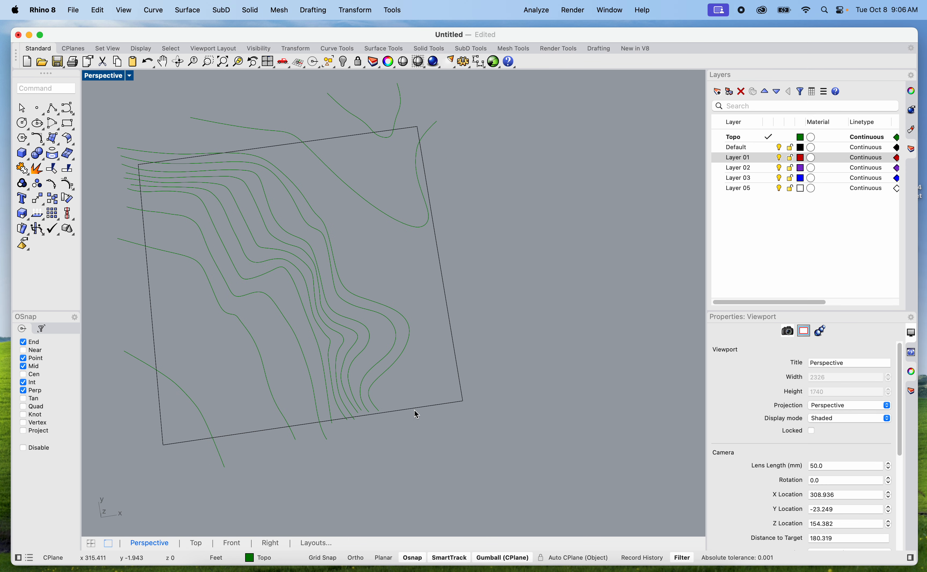
text(Line)
key(Return)
scroll(441, 426, up, 5)
click(318, 406)
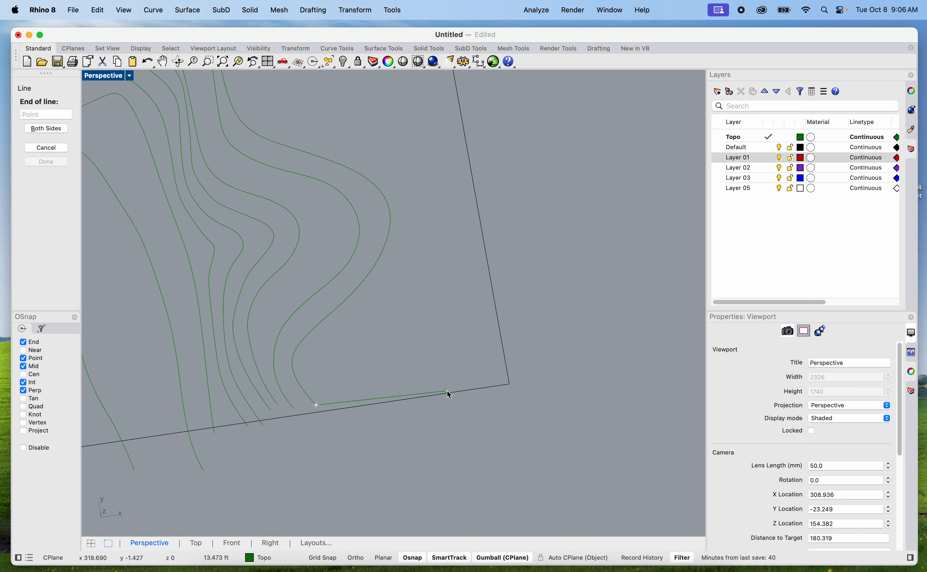
key(shift)
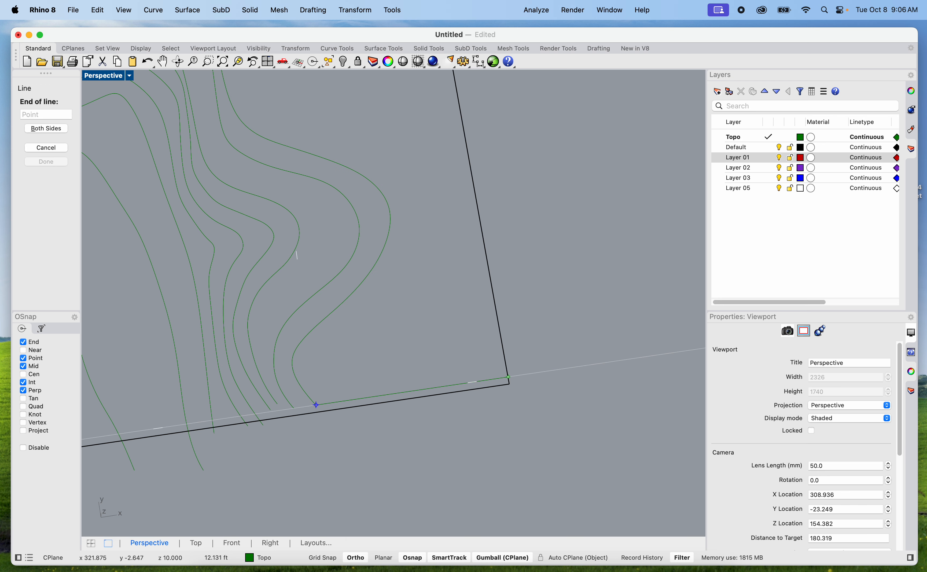
scroll(512, 377, down, 8)
shift+right_drag(515, 382, 507, 306)
scroll(499, 233, up, 6)
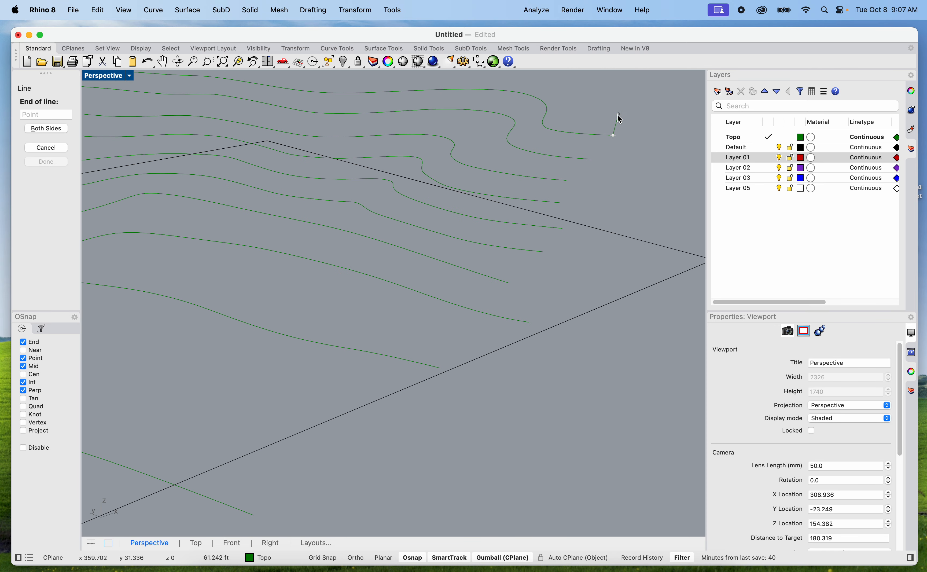
scroll(642, 143, down, 6)
shift+right_drag(650, 144, 508, 209)
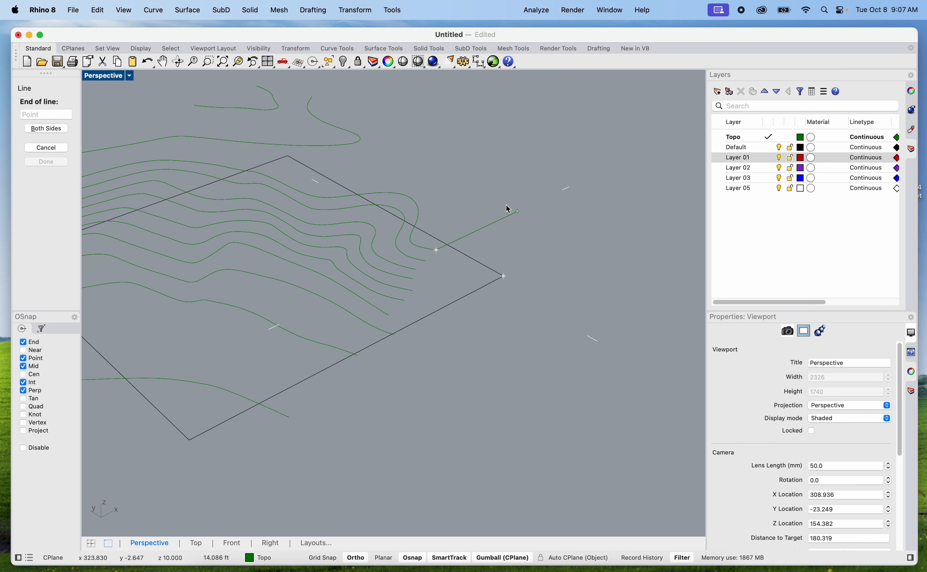
click(531, 197)
Join the new extension line with the tenth contour into one curve
right_drag(534, 194, 445, 184)
scroll(444, 265, up, 10)
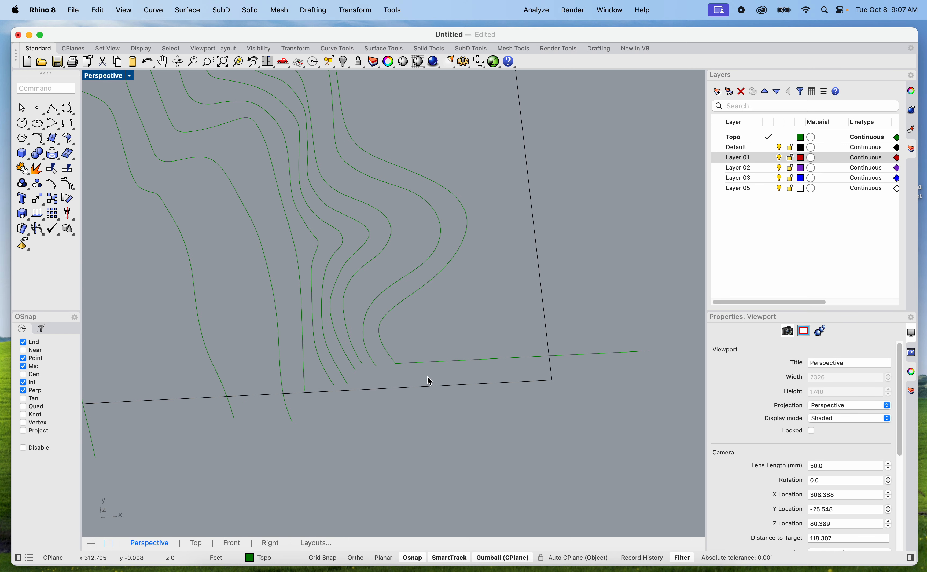
click(424, 366)
shift+click(385, 328)
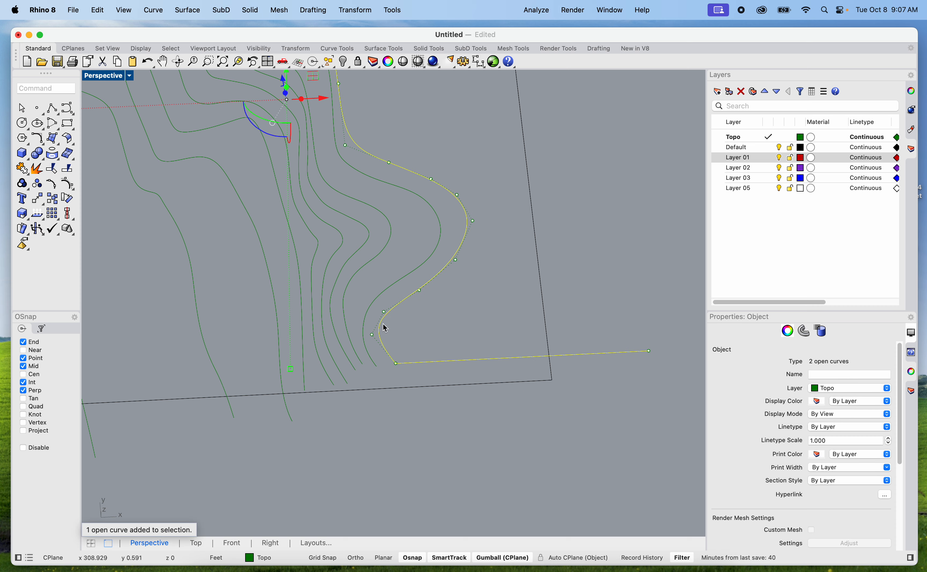
text(join)
key(Return)
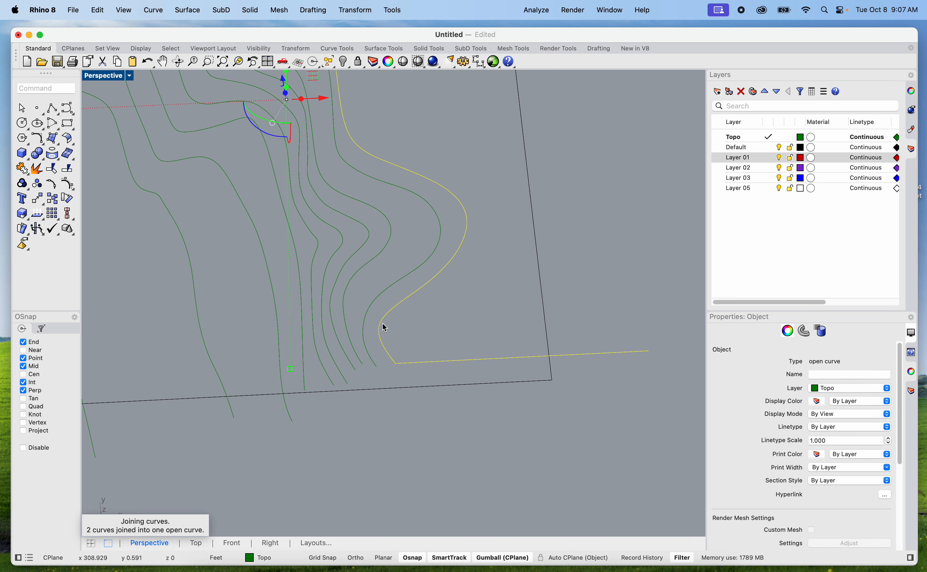
scroll(383, 325, down, 6)
mouse_move(471, 335)
right_down()
mouse_move(433, 329)
mouse_move(410, 341)
mouse_move(399, 327)
mouse_move(456, 335)
right_up()
scroll(350, 362, up, 6)
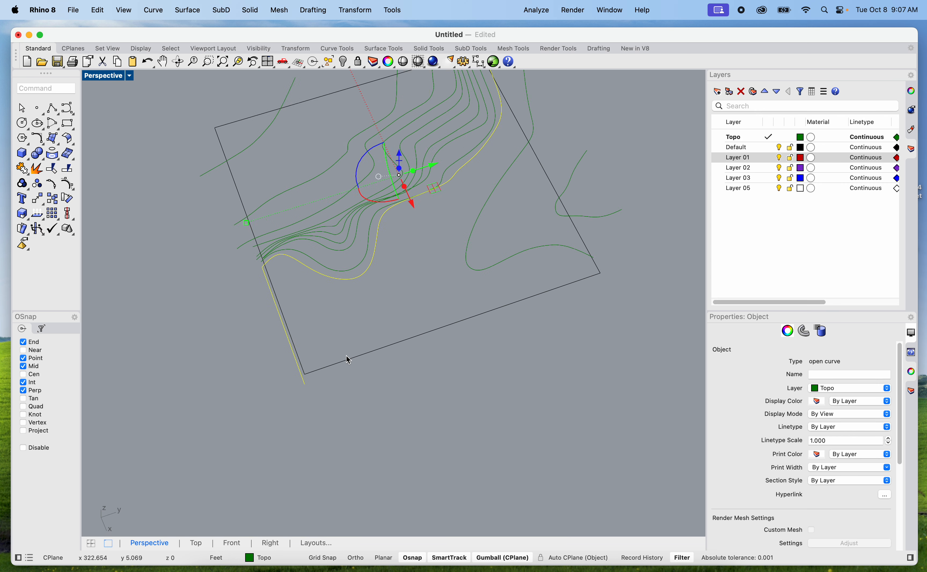
text(line)
key(Return)
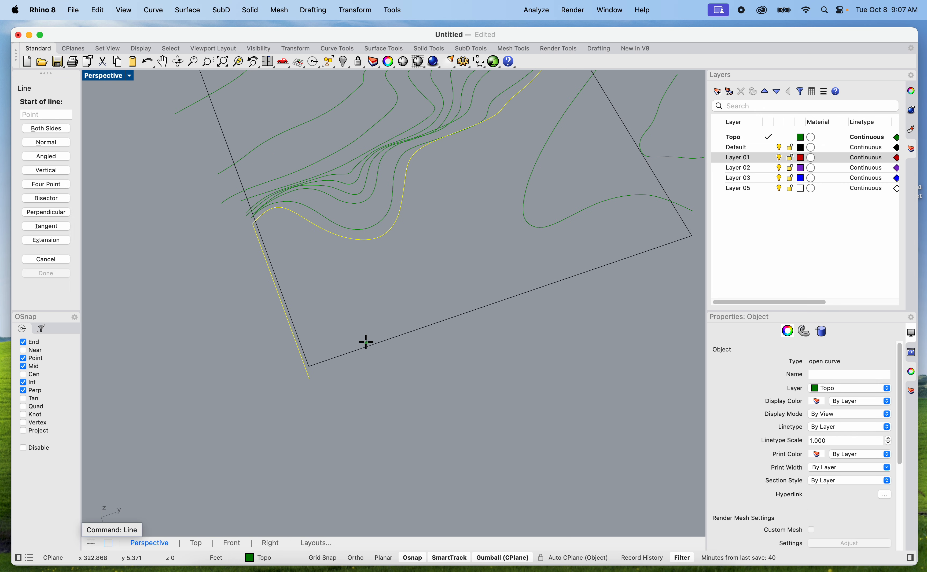
key(Escape)
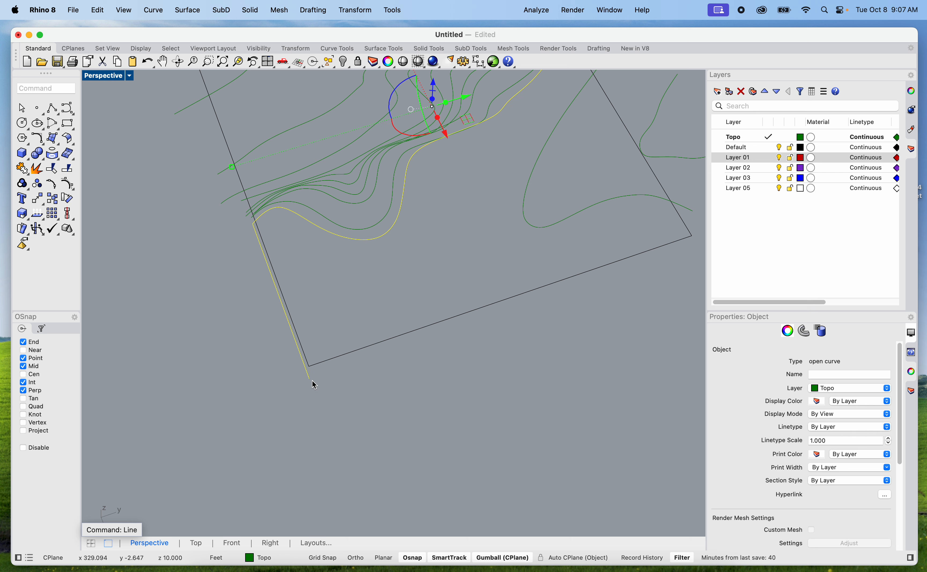
Draw a straight line with Ortho on from the end of the tenth contour's extension, running north outside the site's east boundary
key(Return)
key(Escape)
key(Escape)
text(line)
key(Return)
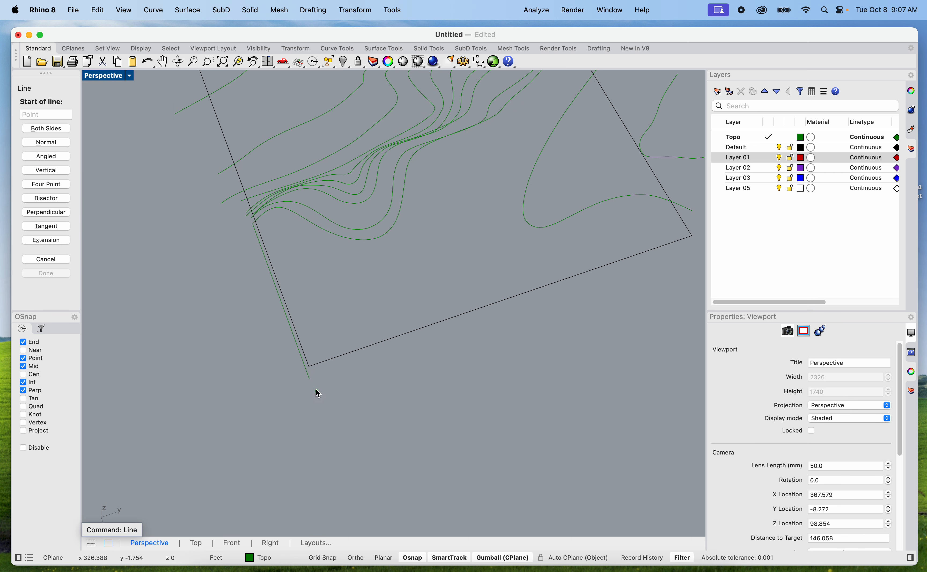
click(310, 379)
key(F8)
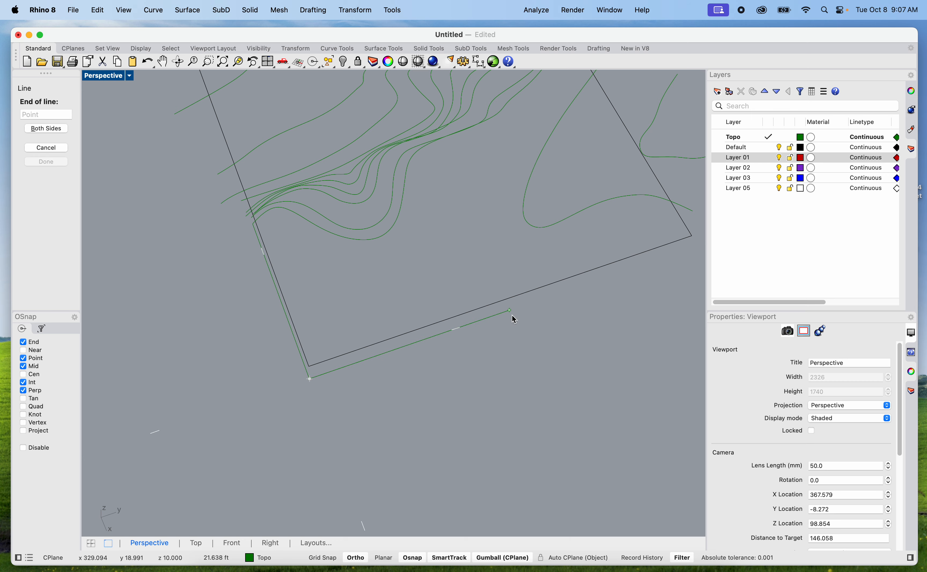
shift+click(581, 286)
Join the new northward line with the extended tenth contour into one curve
right_drag(539, 361, 482, 396)
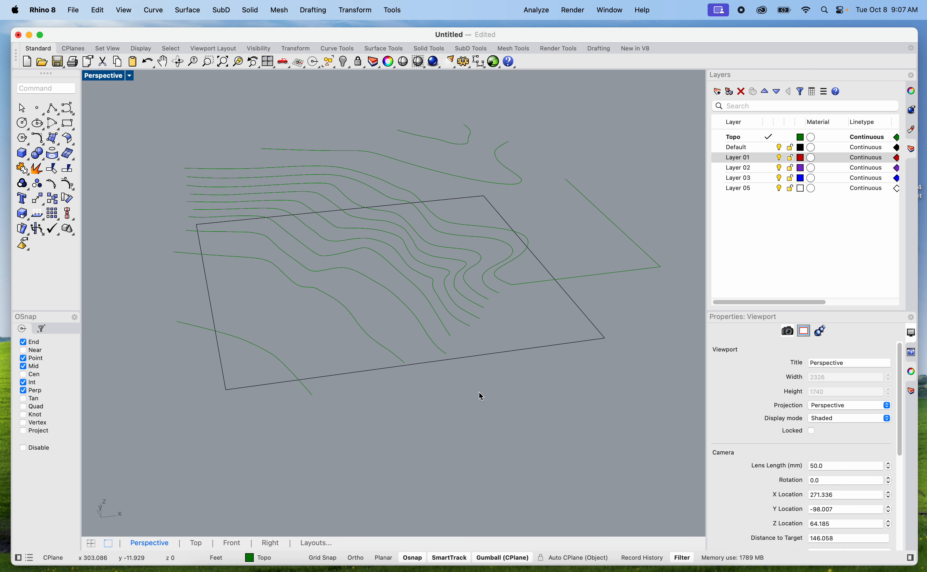
click(509, 285)
shift+click(627, 235)
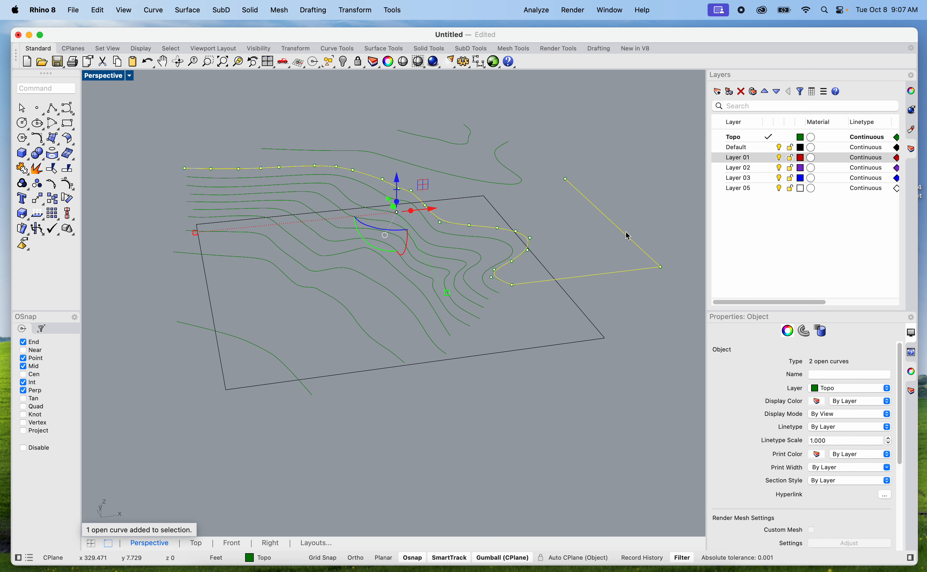
text(oin)
key(Return)
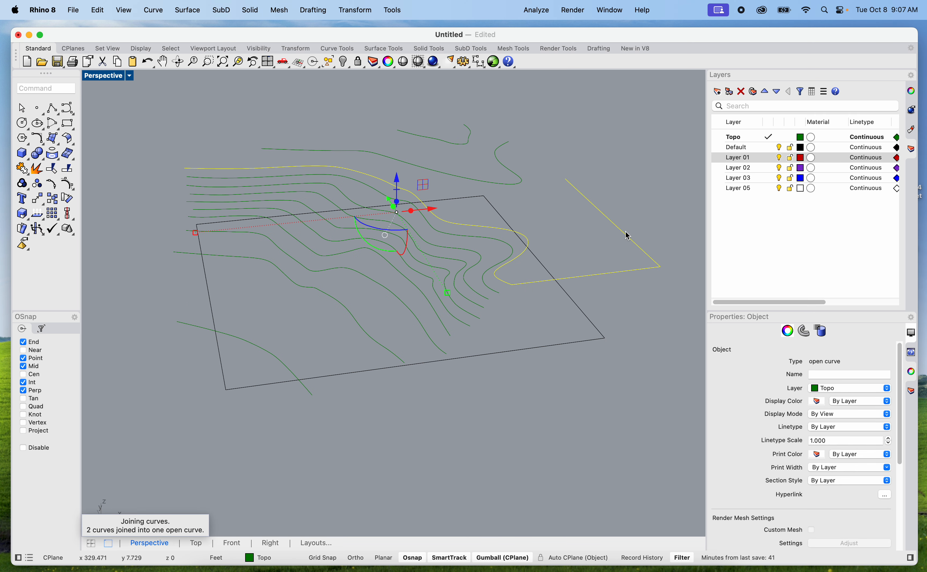
Select the twelve raised contours without the site boundary and start a loft through them
click(533, 411)
scroll(531, 408, down, 4)
right_drag(485, 423, 515, 417)
drag(213, 167, 639, 400)
scroll(557, 350, up, 4)
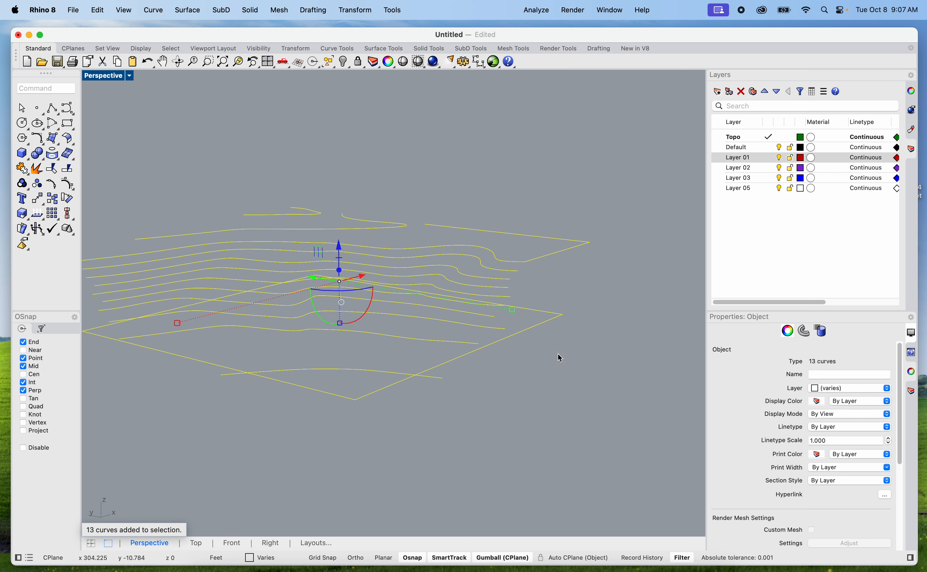
super+click(539, 312)
scroll(545, 321, down, 4)
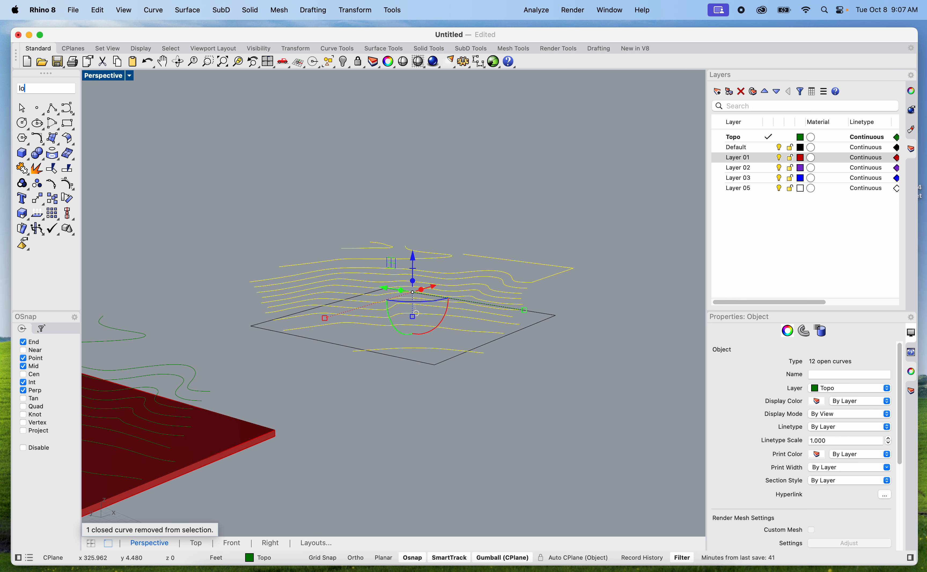
text(ft)
key(Return)
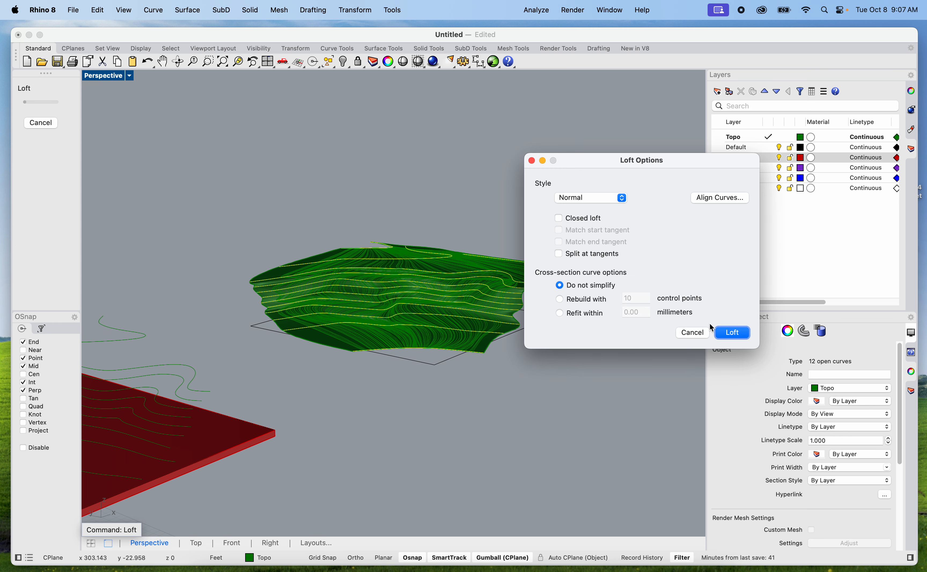
Examine the loft preview's edges against the site boundary and try the Closed loft option
drag(628, 169, 722, 219)
scroll(585, 271, up, 10)
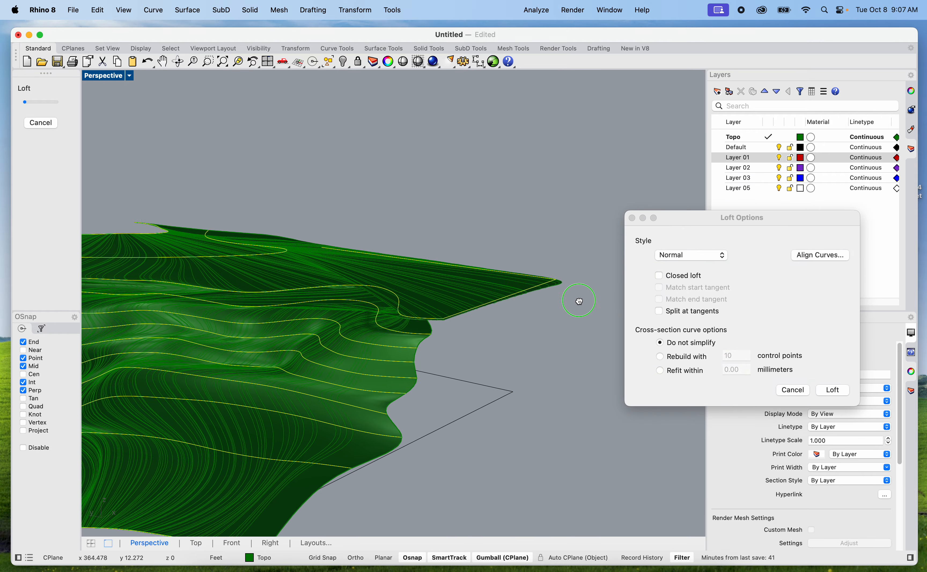
right_drag(520, 333, 398, 342)
scroll(228, 306, up, 5)
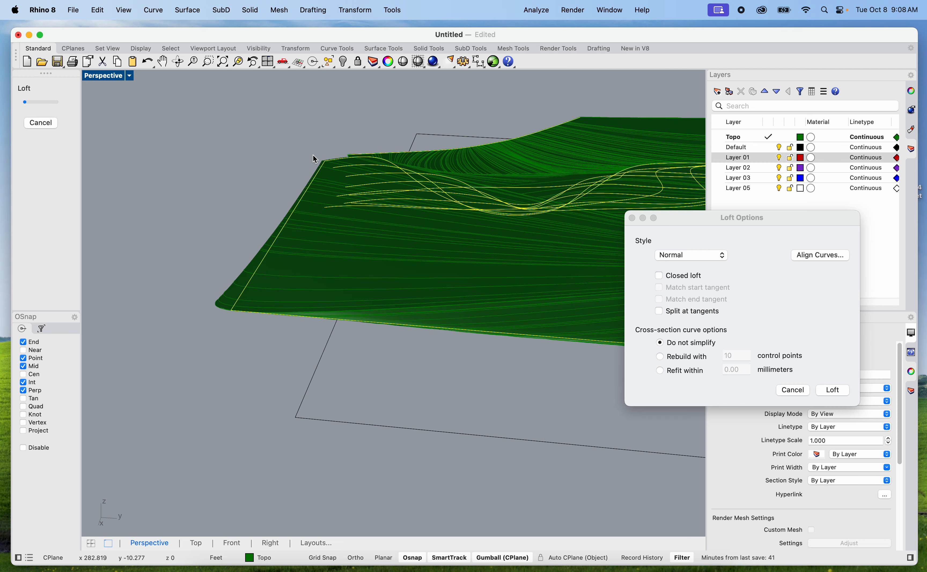
scroll(318, 297, down, 3)
right_drag(317, 295, 324, 388)
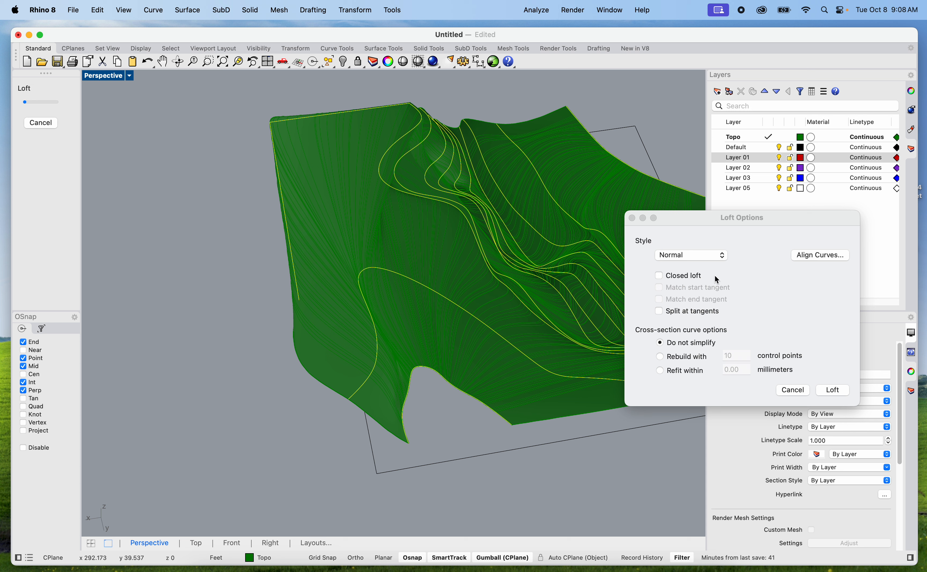
click(659, 276)
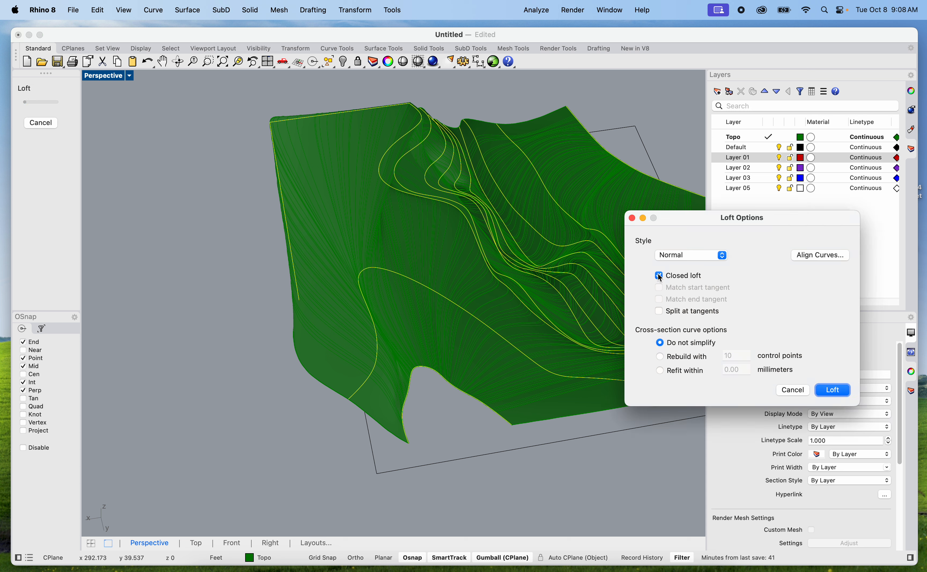
click(660, 276)
click(660, 276)
right_drag(609, 335, 406, 272)
click(673, 279)
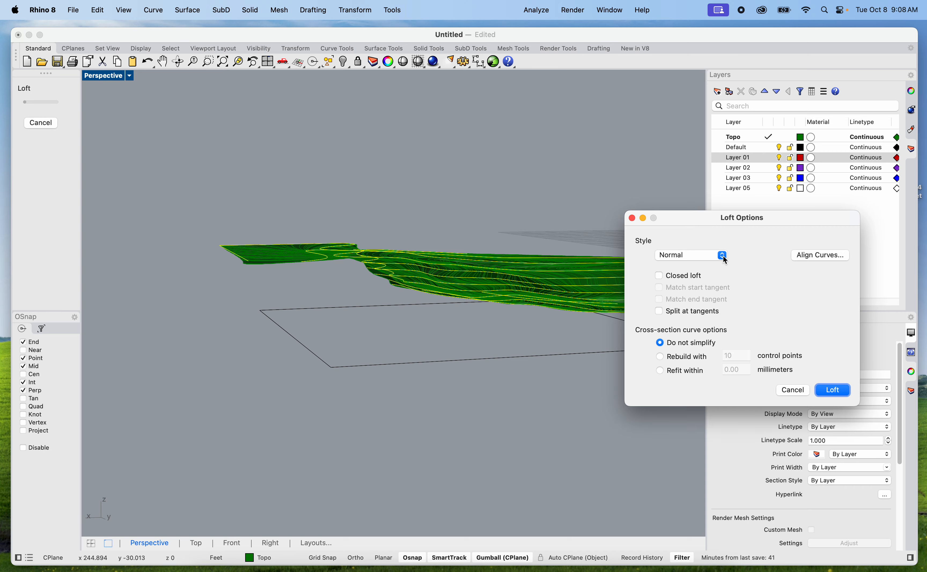
Try the Loose, Tight and Uniform loft styles on the terrain preview
click(725, 260)
click(672, 265)
right_drag(506, 299, 415, 316)
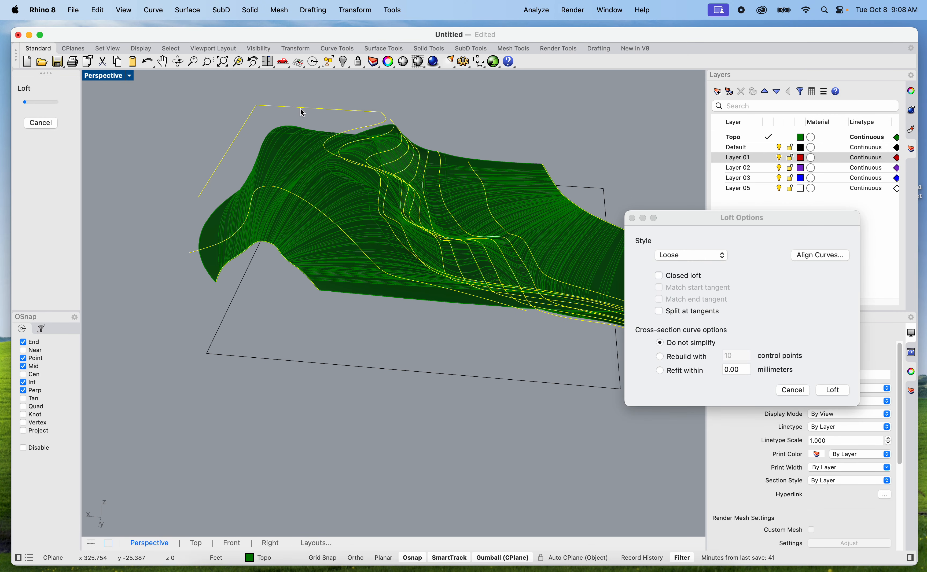
click(685, 256)
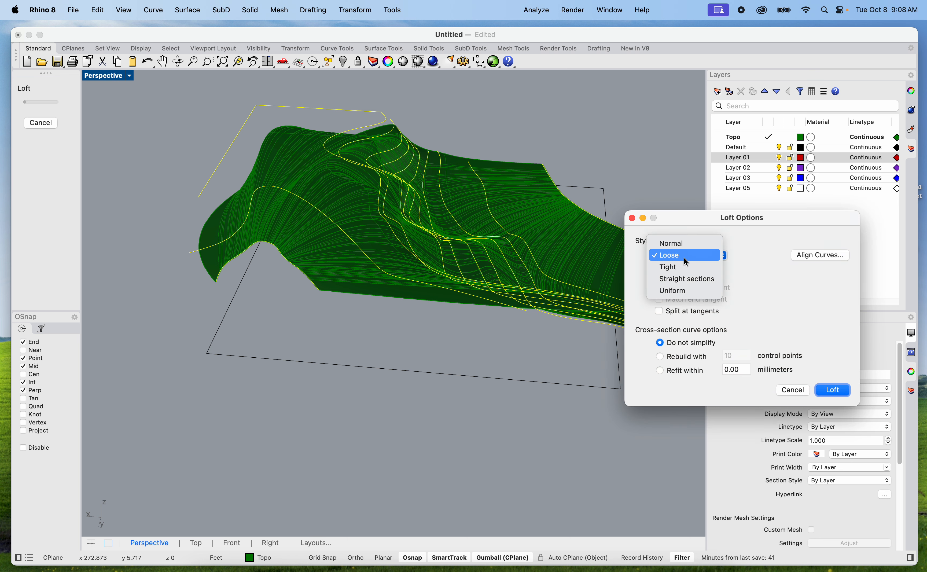
click(677, 268)
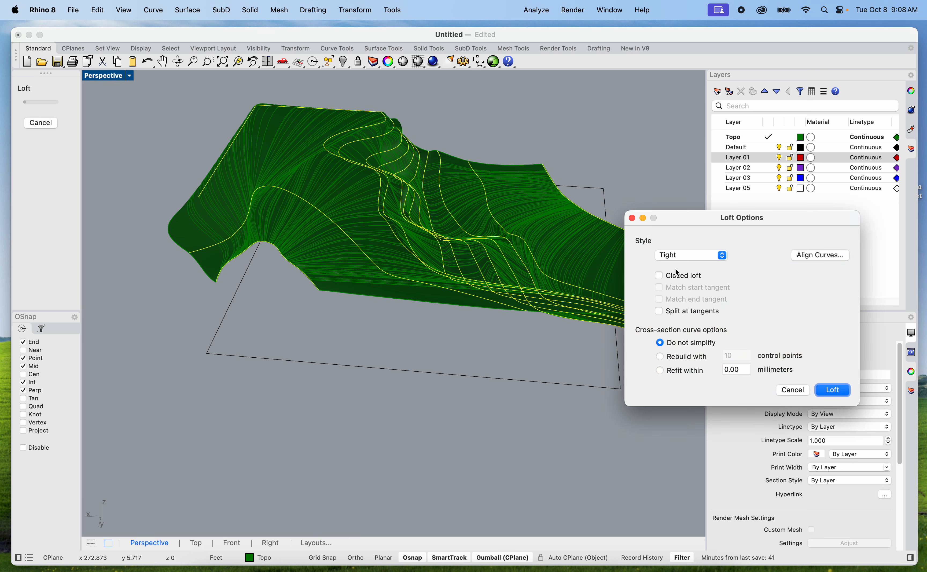
click(675, 256)
click(681, 279)
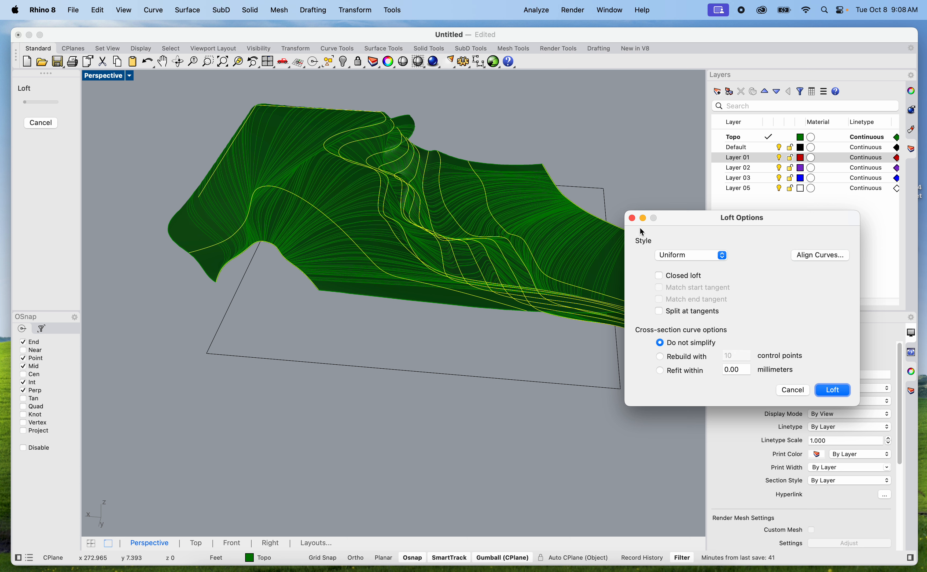
Loft the contours into a terrain surface with the Tight style and undo that loft
click(677, 254)
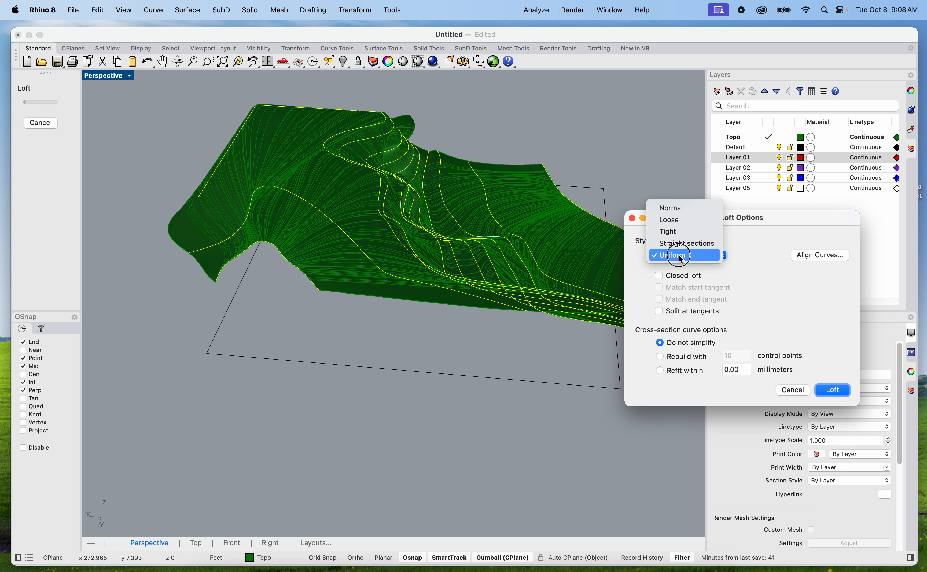
click(672, 232)
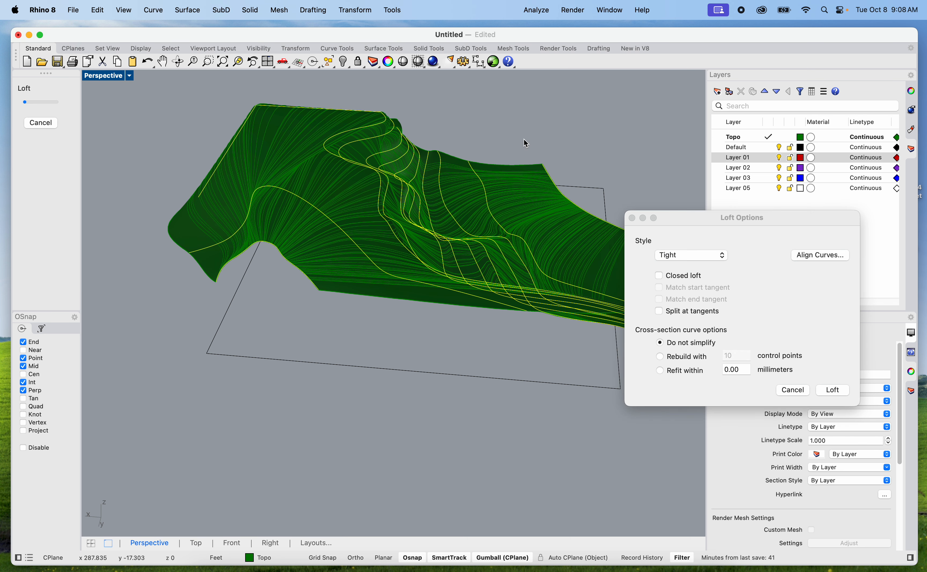
mouse_move(609, 157)
right_down()
mouse_move(505, 151)
mouse_move(410, 180)
mouse_move(389, 134)
mouse_move(522, 236)
mouse_move(405, 244)
mouse_move(439, 280)
right_up()
click(833, 392)
click(833, 391)
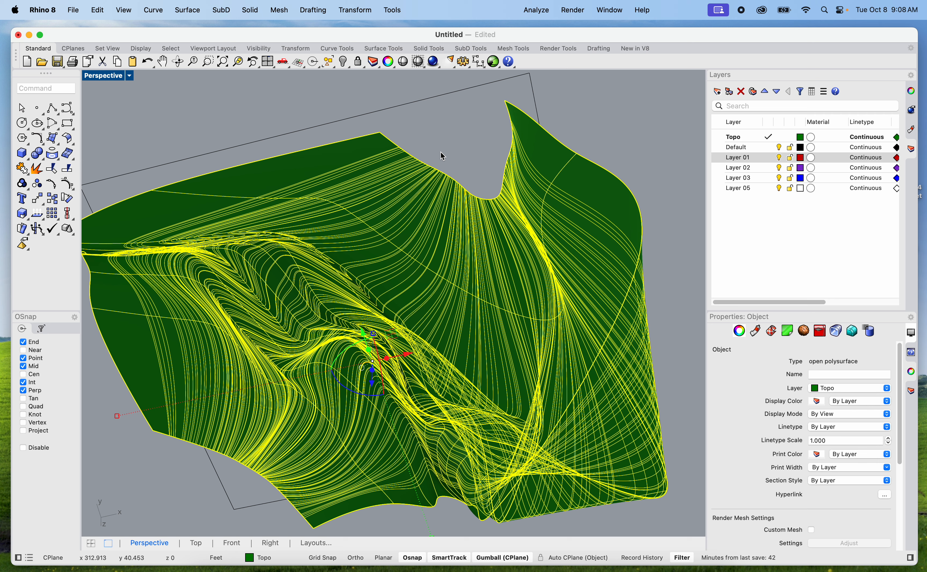
key(super+z)
Draw a straight line eastward from the east end of the top contour at 12 ft elevation, near the site's northeast corner
scroll(468, 172, down, 6)
shift+right_drag(466, 227, 447, 226)
right_drag(549, 254, 506, 337)
scroll(506, 338, up, 10)
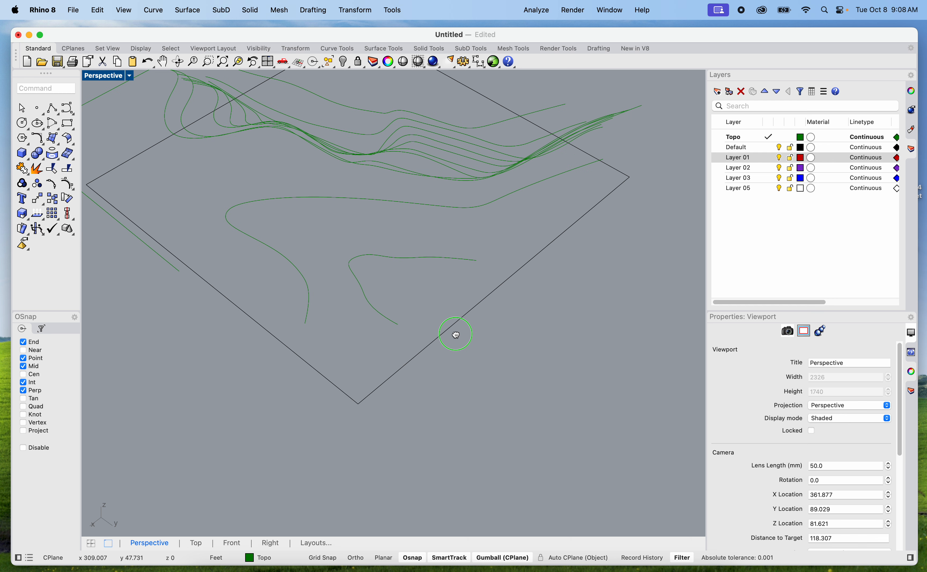
text(line)
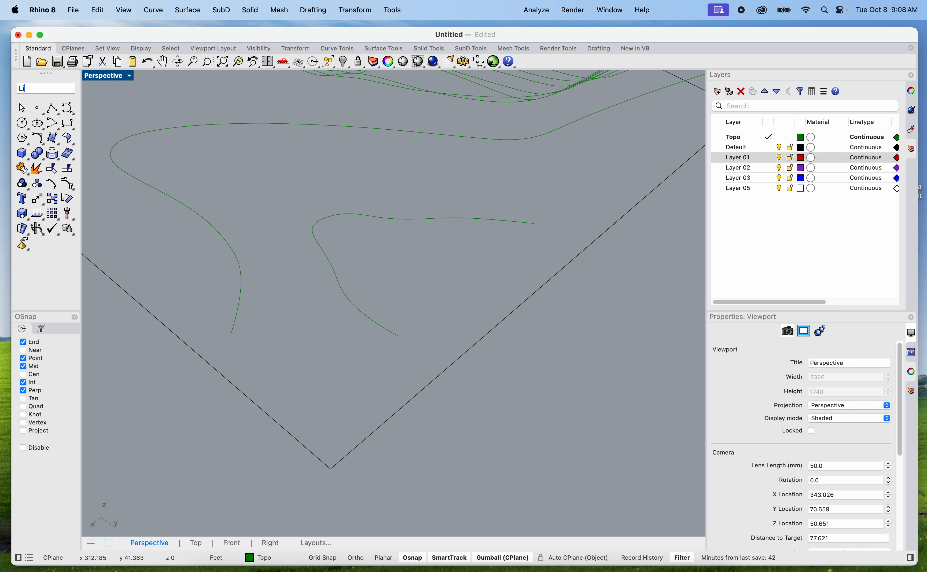
key(Return)
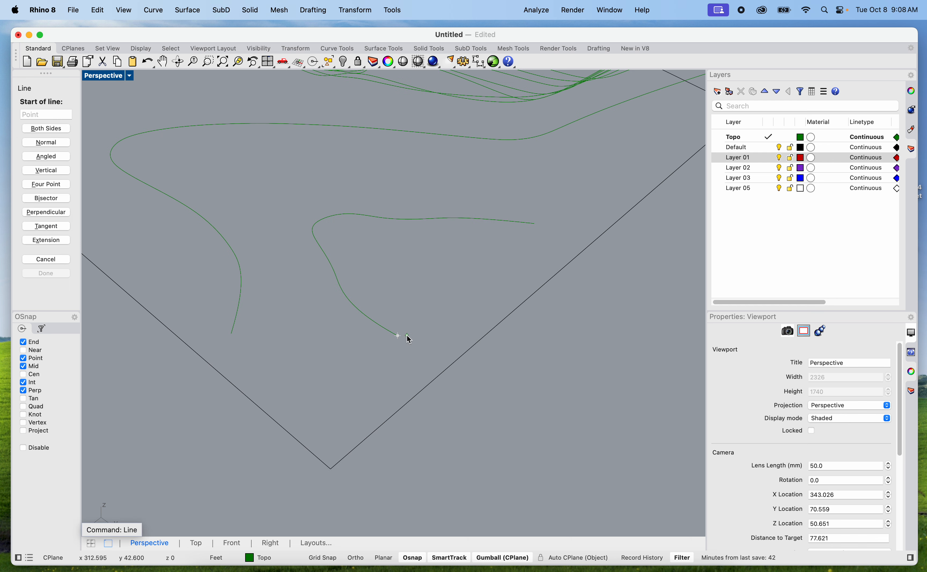
click(398, 336)
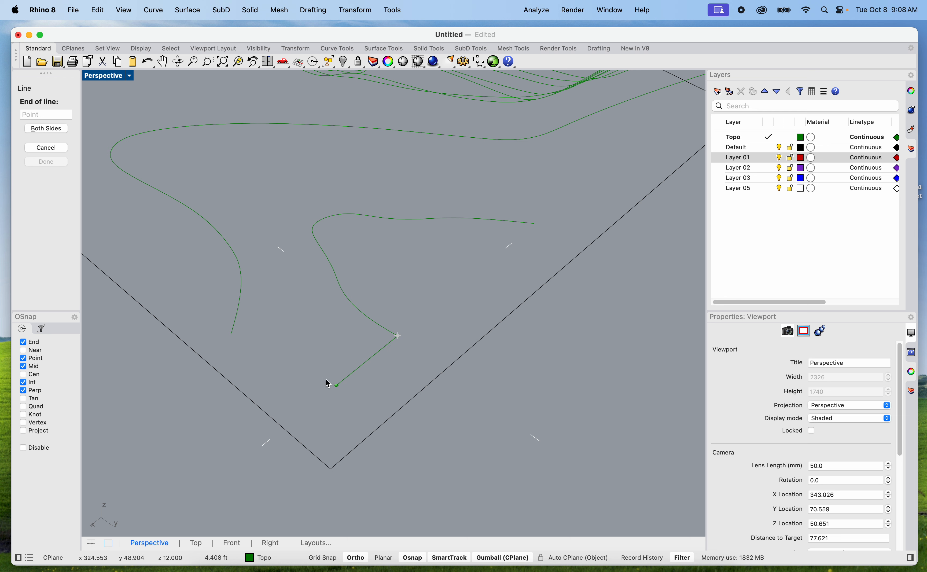
click(331, 470)
shift+click(273, 394)
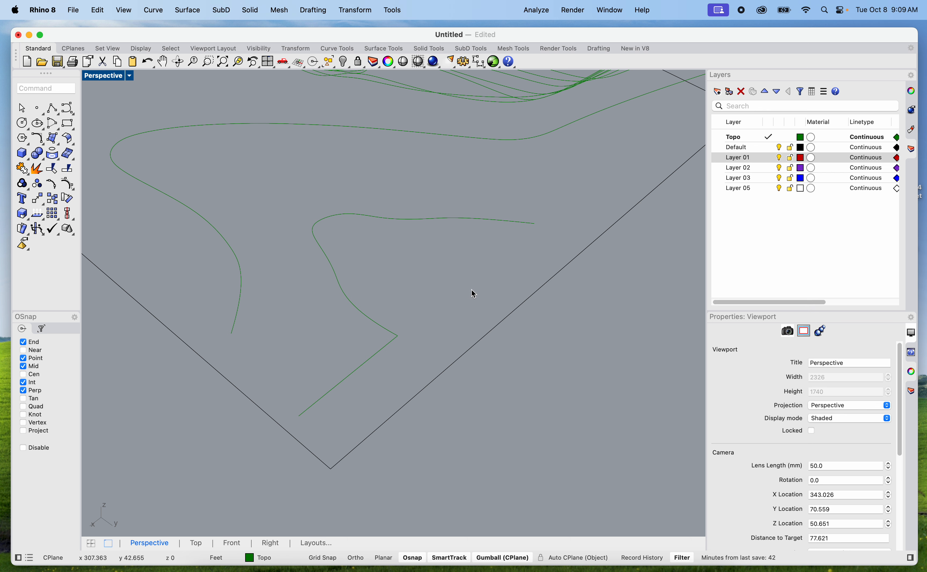
Draw a straight line westward from the other end of the 12 ft contour, parallel to the site's north boundary
key(Return)
click(535, 224)
scroll(538, 214, down, 3)
scroll(605, 179, up, 5)
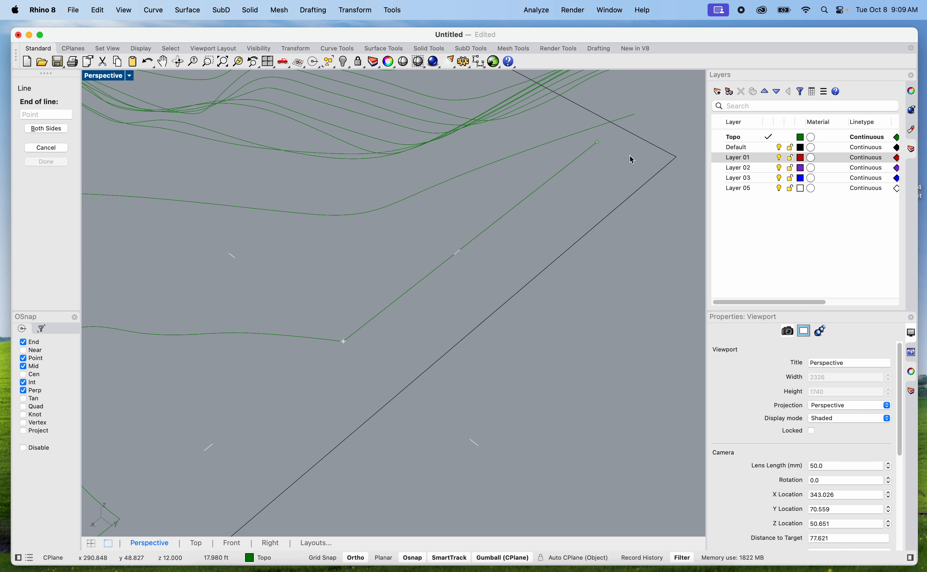
click(657, 137)
Join the two new straight lines with the 12 ft contour into one curve
right_drag(610, 116, 595, 252)
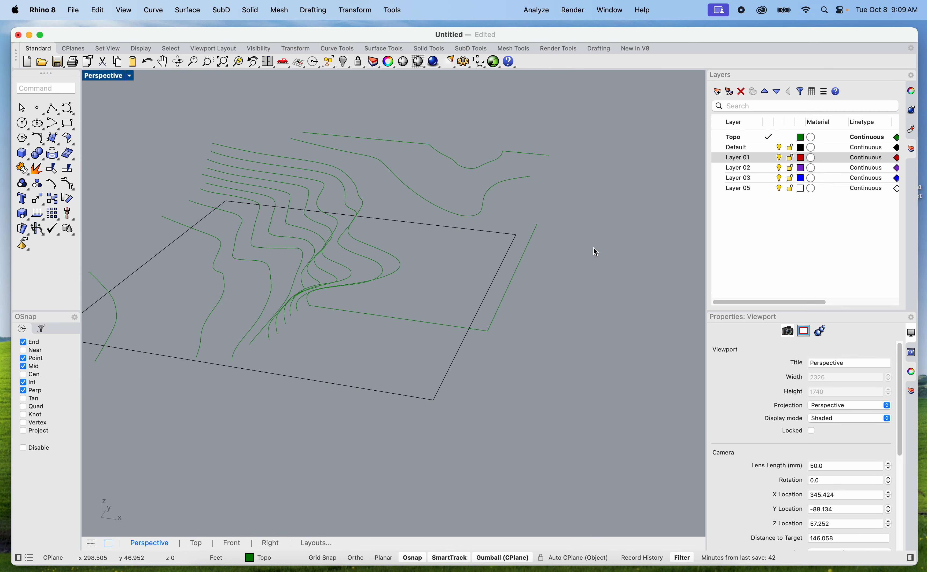
scroll(471, 163, up, 3)
drag(514, 166, 371, 109)
text(join)
key(Return)
click(399, 112)
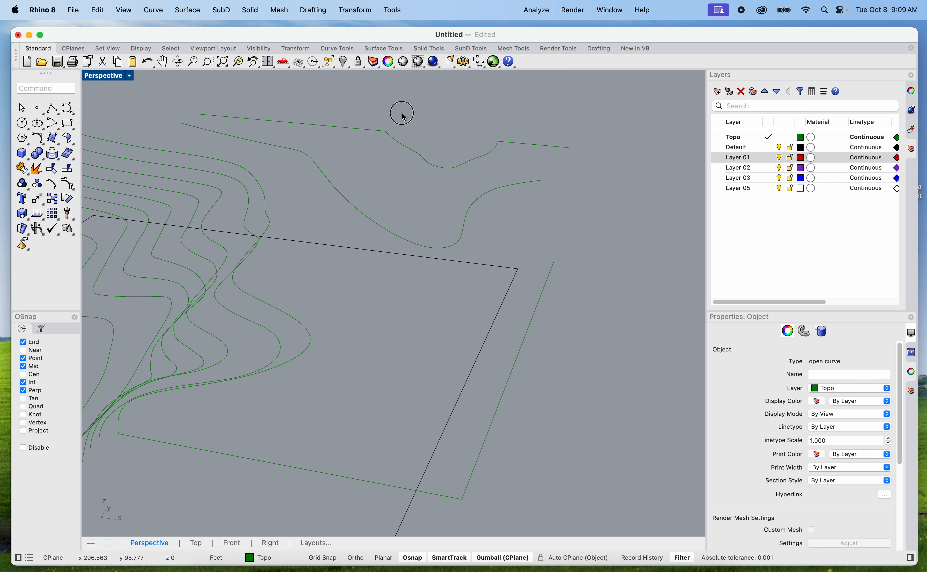
click(399, 140)
Select all twelve contours, including the extended top one, and leave the site boundary out of the selection
scroll(408, 163, down, 8)
shift+right_drag(406, 259, 429, 302)
click(503, 356)
drag(214, 146, 558, 326)
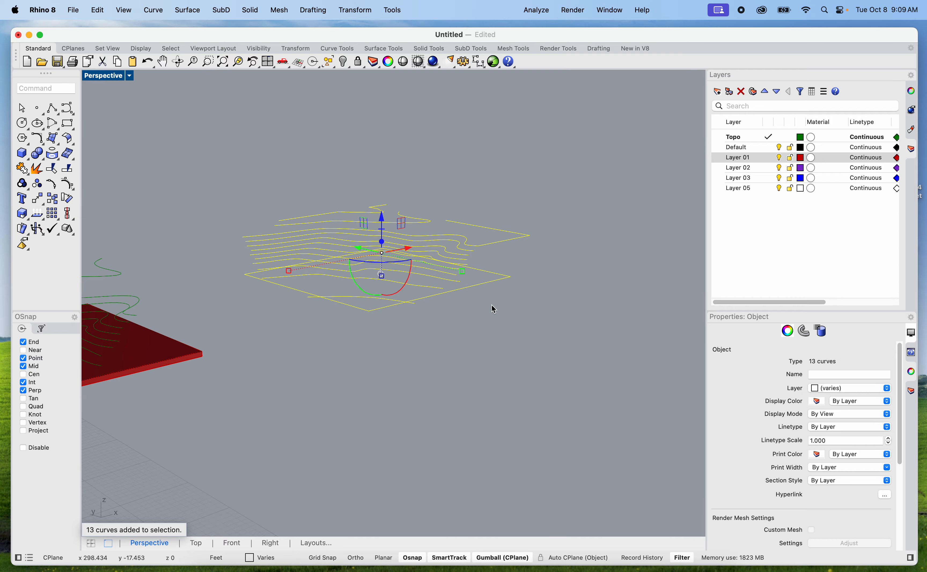
scroll(492, 307, up, 3)
right_drag(490, 305, 469, 406)
scroll(505, 256, down, 8)
scroll(469, 406, up, 3)
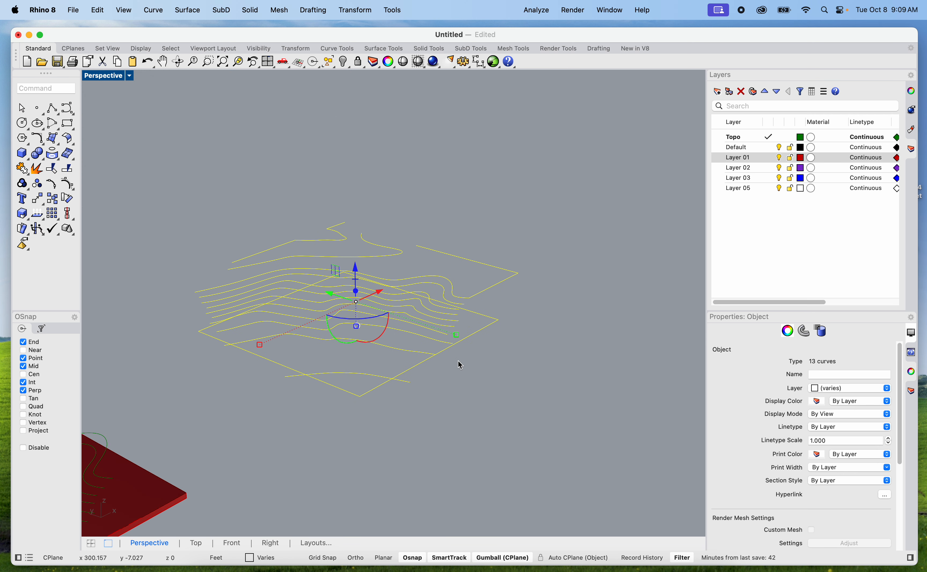
super+click(474, 333)
Preview a Tight loft through the selected contours, inspect its northeast corner and cancel the loft
text(loft)
key(Return)
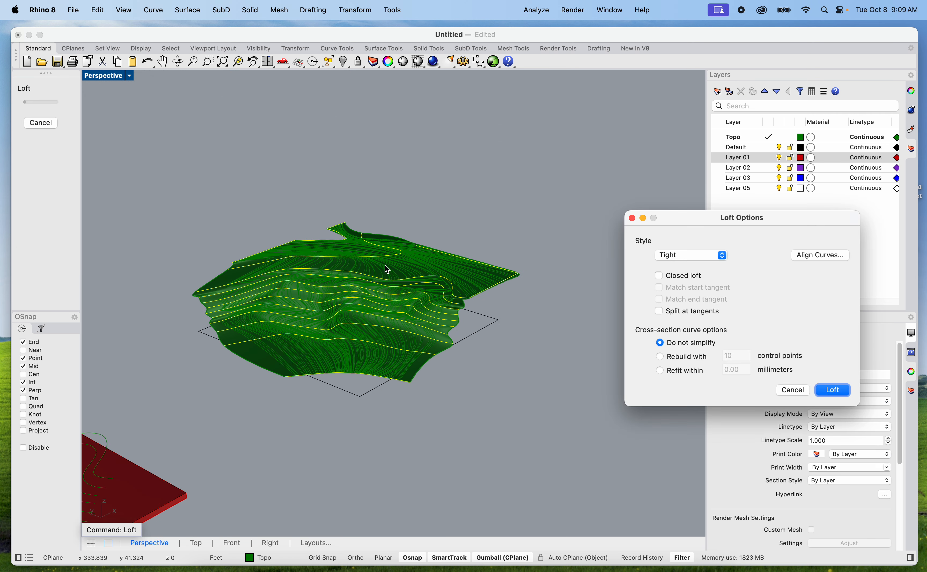
scroll(340, 230, up, 7)
shift+right_drag(321, 246, 364, 309)
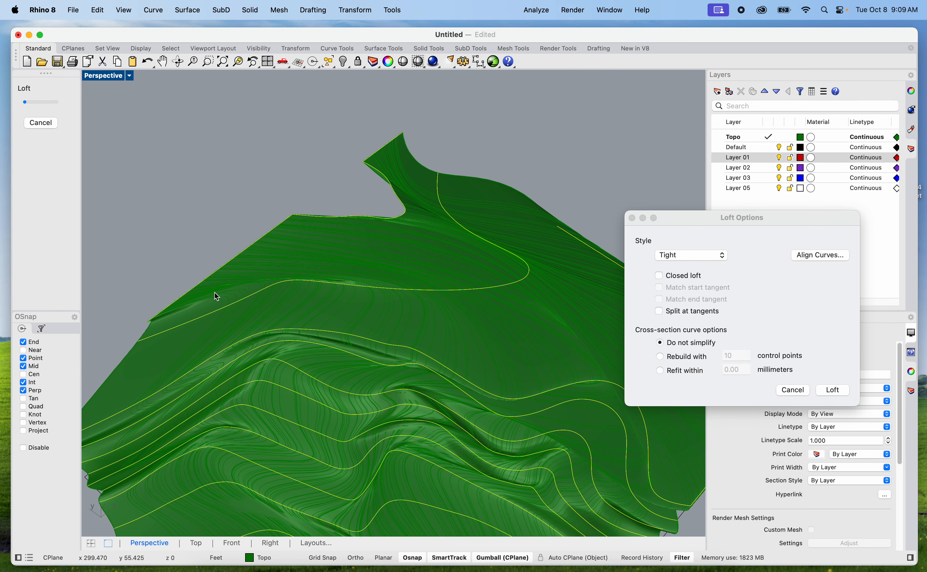
click(793, 390)
Draw a straight line bridging the two corners of the 12 ft contour where its straight extensions begin
text(line)
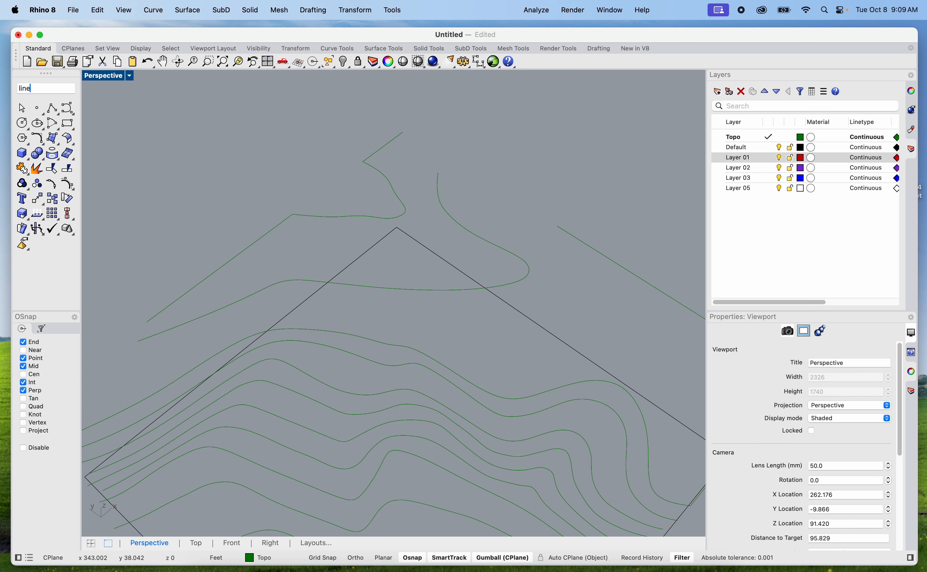
key(Return)
key(Escape)
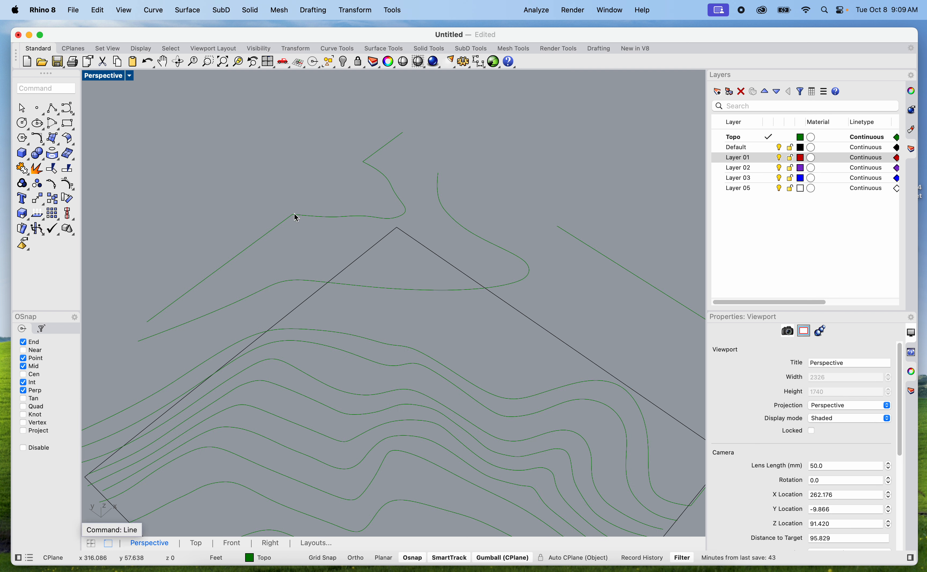
text(Lin)
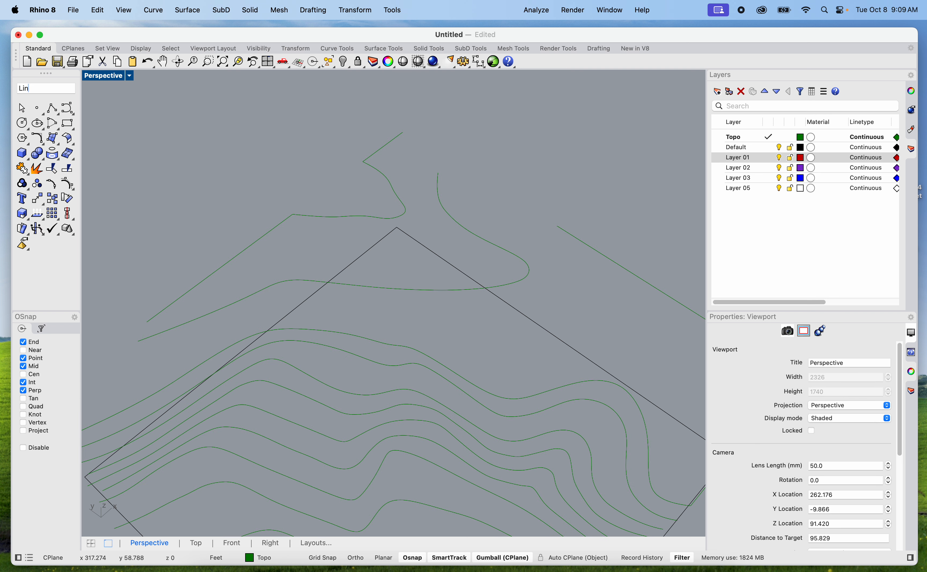
text(e)
key(Return)
click(293, 215)
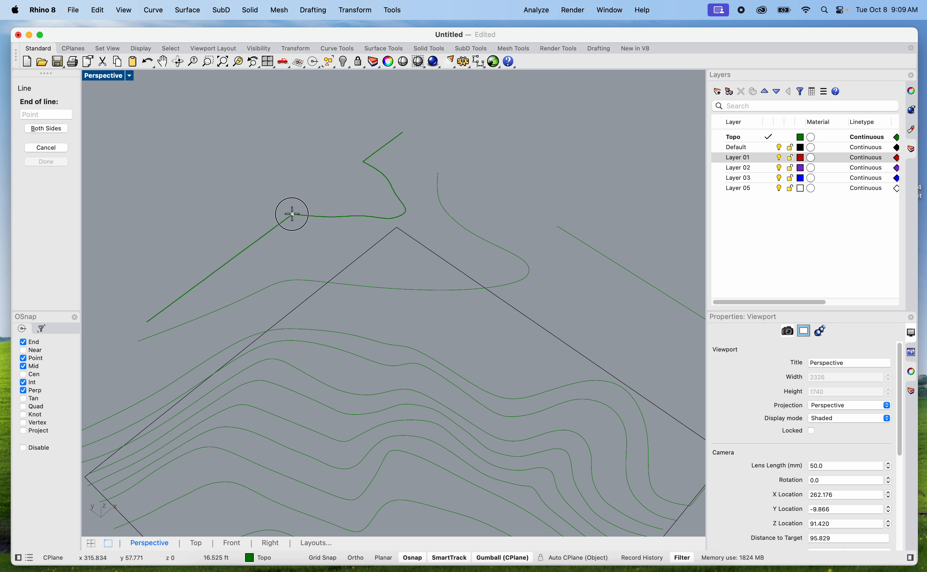
click(363, 167)
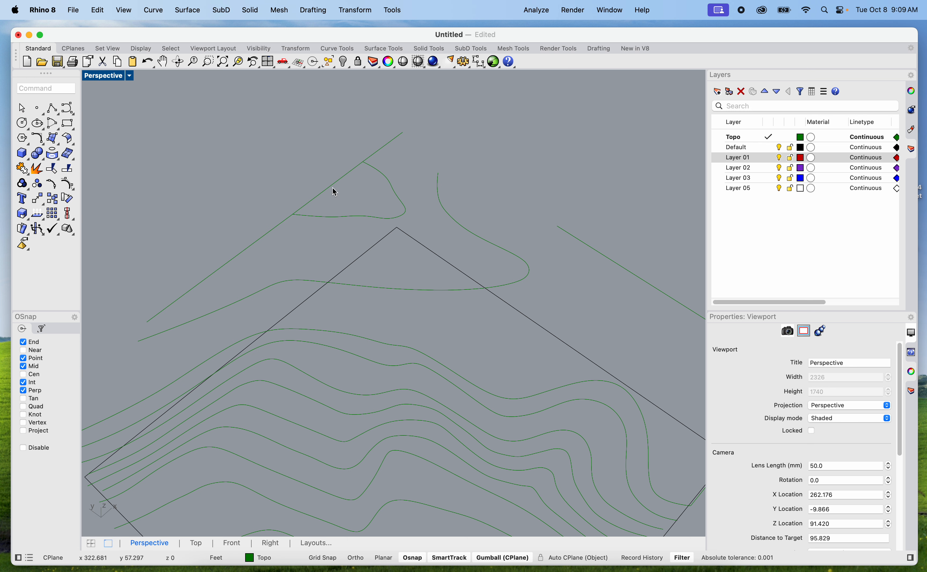
Move the new bridging line slightly upward so it sits above the 12 ft contour
click(332, 188)
drag(326, 165, 326, 158)
click(251, 143)
Preview a Tight loft through all the contours and the raised line, without the site boundary, inspect the peak and cancel it
scroll(250, 144, down, 4)
scroll(345, 196, down, 4)
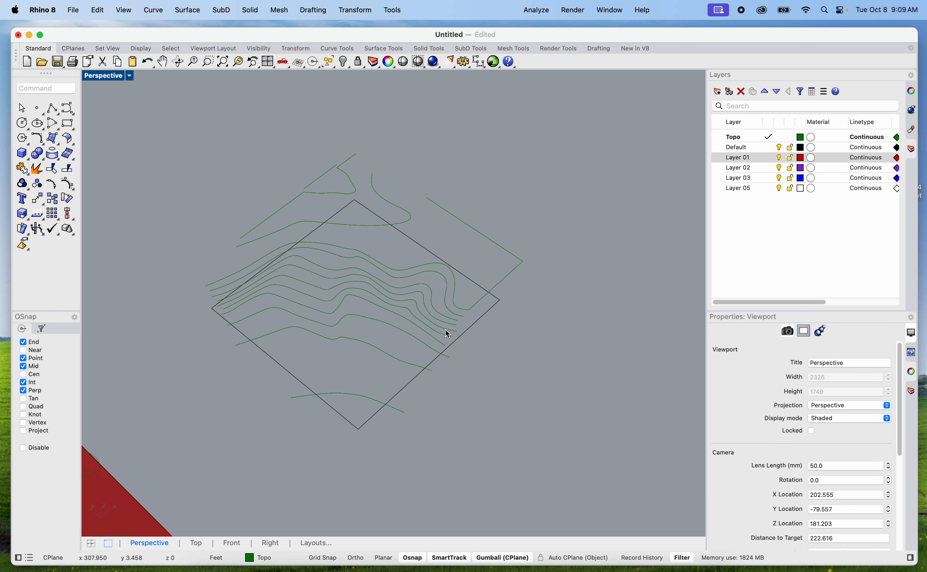
right_drag(516, 432, 507, 403)
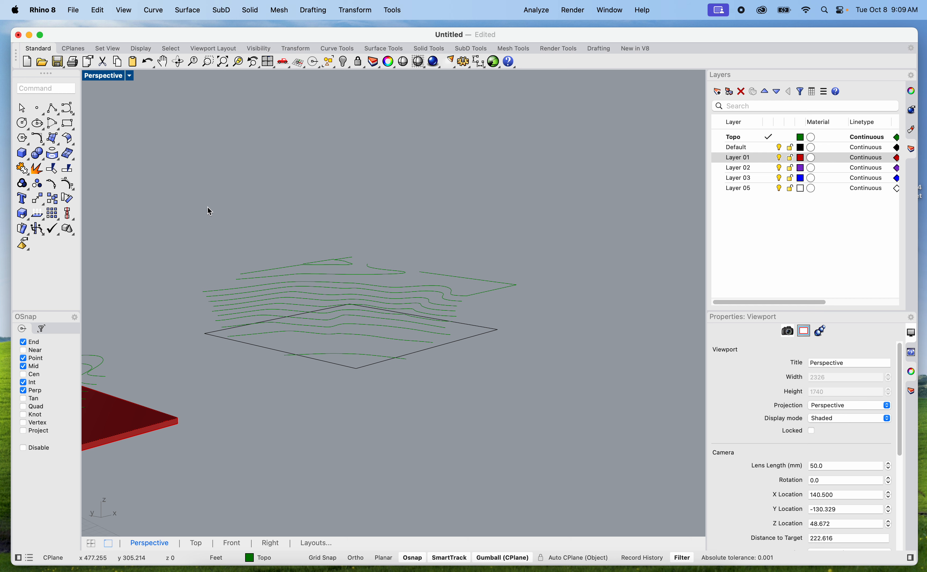
drag(255, 244, 535, 394)
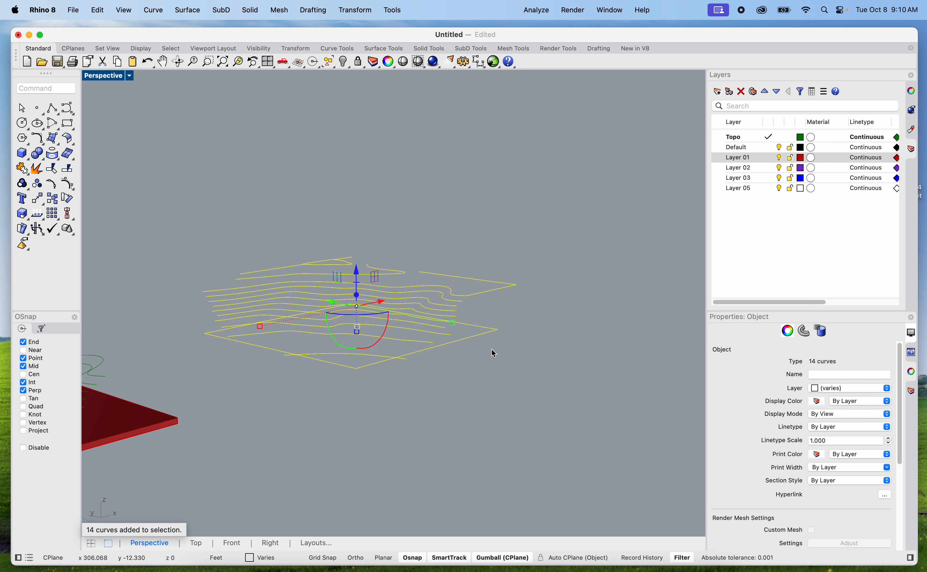
super+click(484, 338)
text(loft)
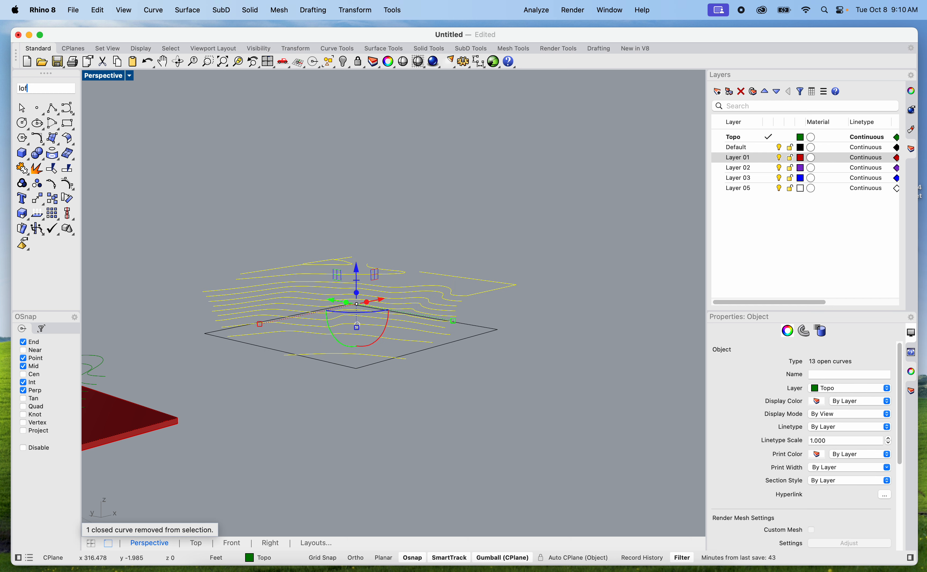
key(Return)
right_drag(311, 257, 352, 225)
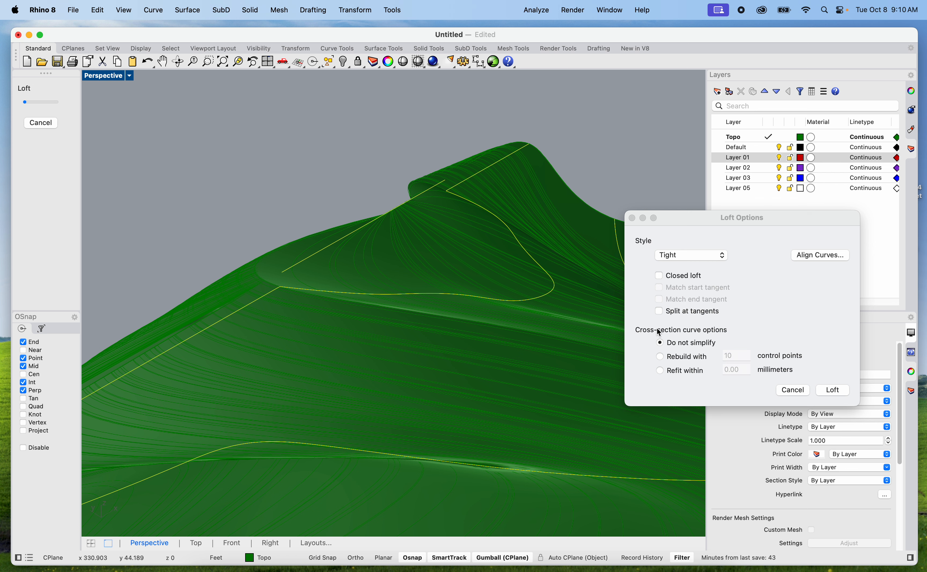
click(792, 390)
Flip the direction of the short raised line above the 12 ft contour
click(323, 209)
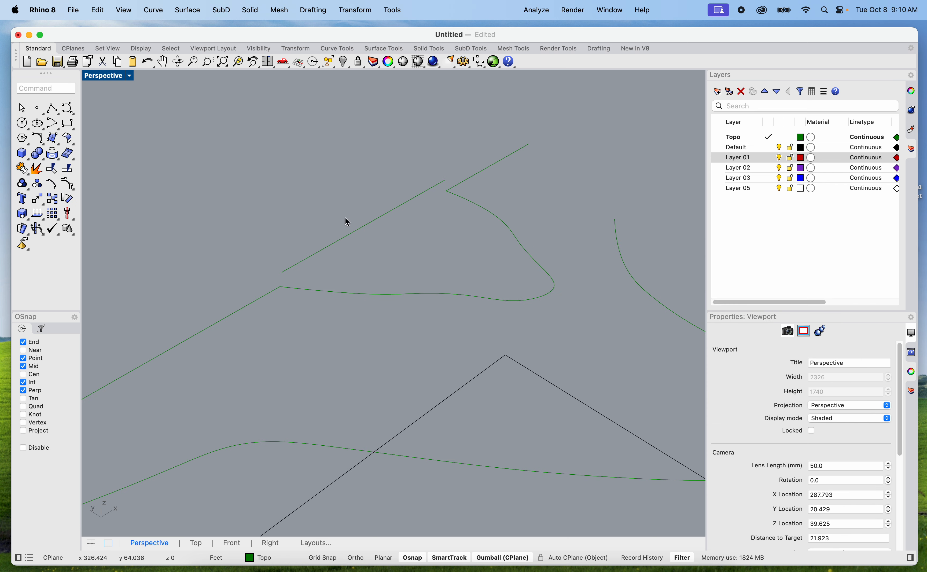
click(356, 238)
text(Flip)
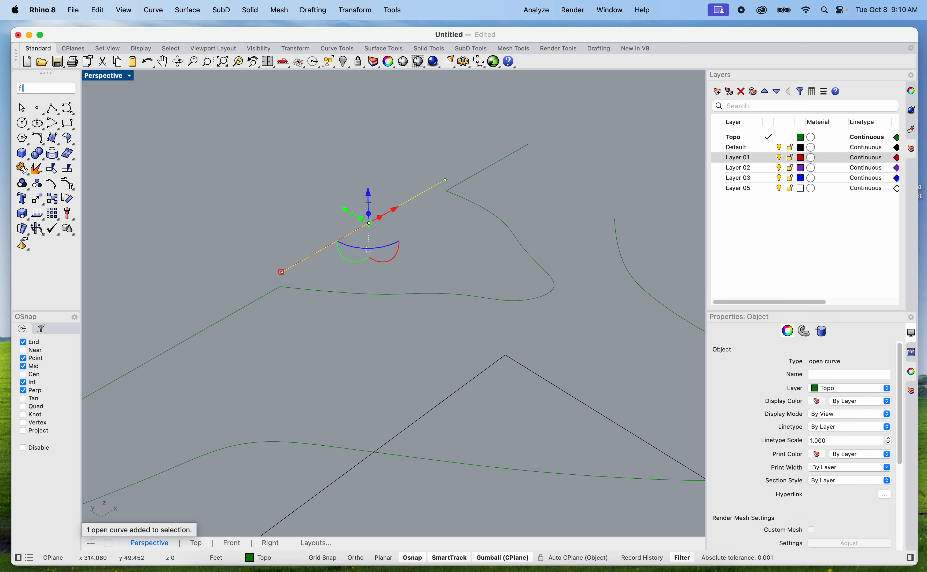
key(Return)
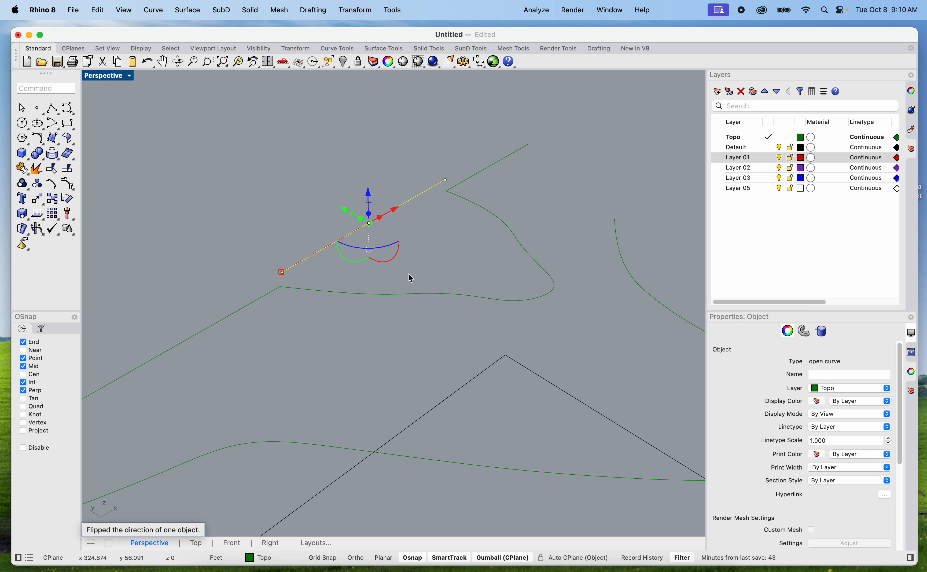
click(320, 170)
Preview the Tight loft again with the flipped line included, inspect the surface around the peak and cancel the loft
scroll(452, 275, down, 10)
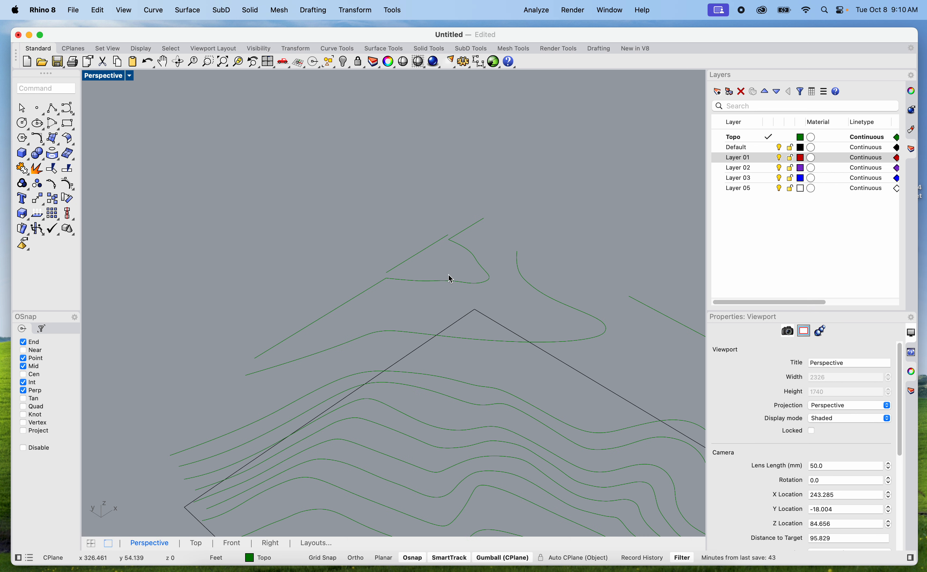
drag(231, 182, 631, 460)
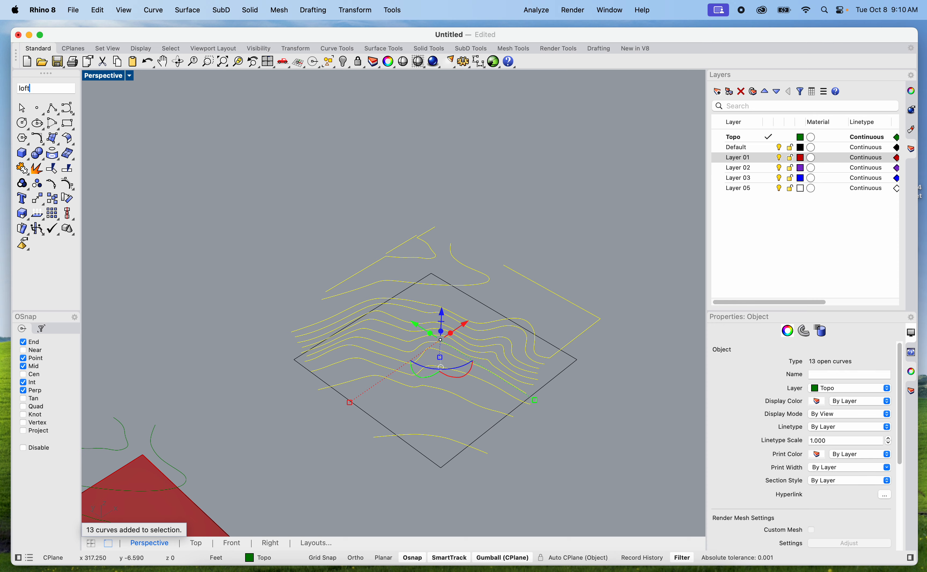
text(loft)
key(Return)
scroll(459, 272, up, 6)
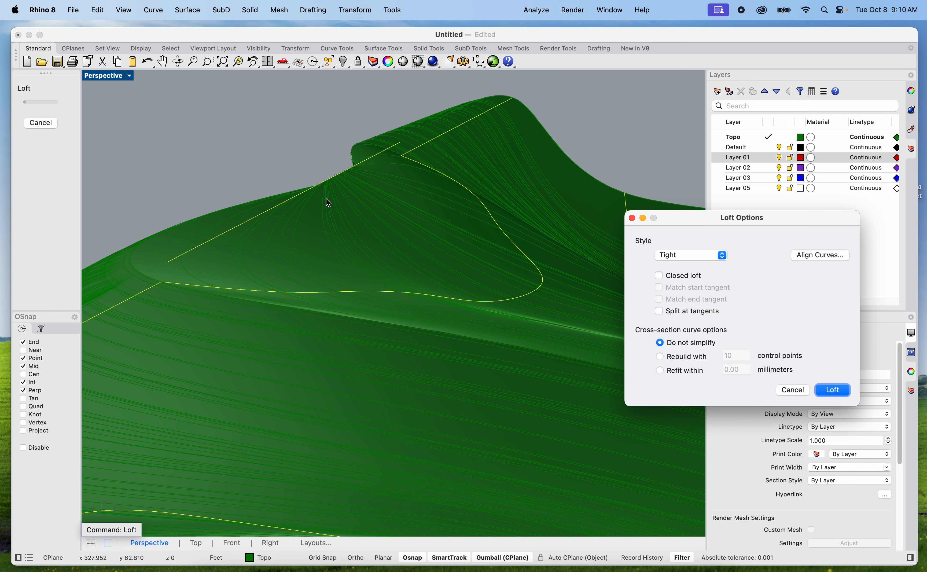
shift+right_drag(325, 199, 460, 297)
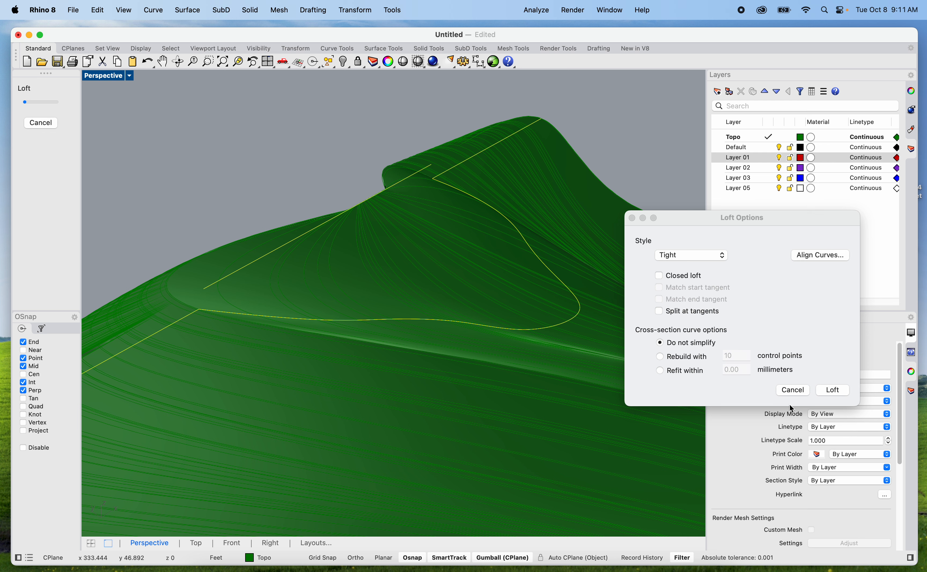
click(792, 390)
Flip the direction of the curved contour directly below the 12 ft contour
click(380, 262)
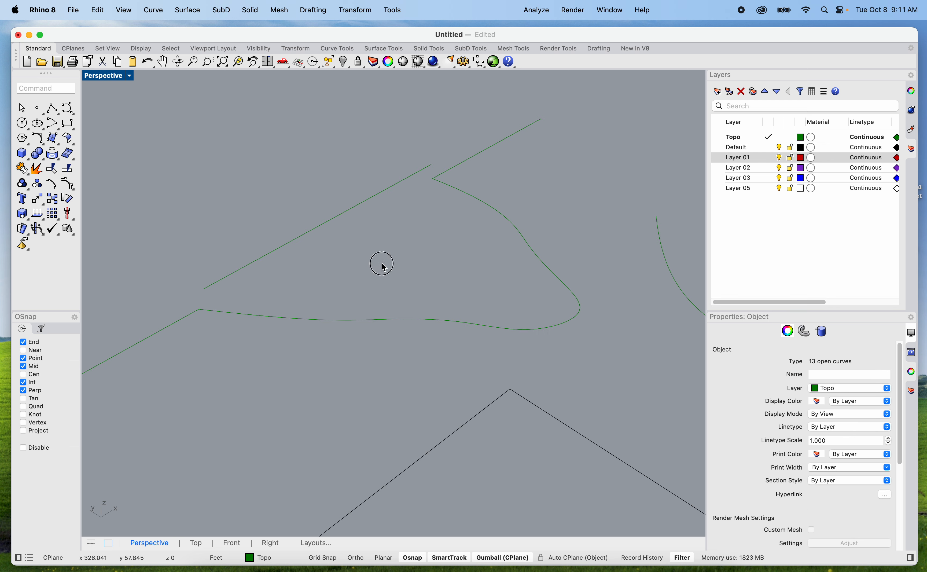
scroll(384, 268, down, 3)
scroll(384, 268, down, 5)
click(386, 314)
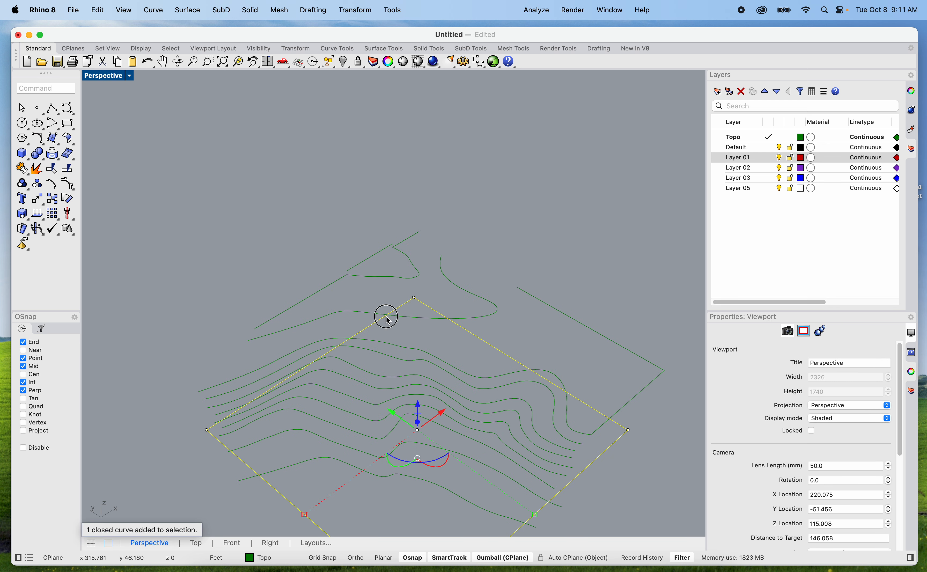
click(404, 316)
click(412, 318)
text(flip)
key(Return)
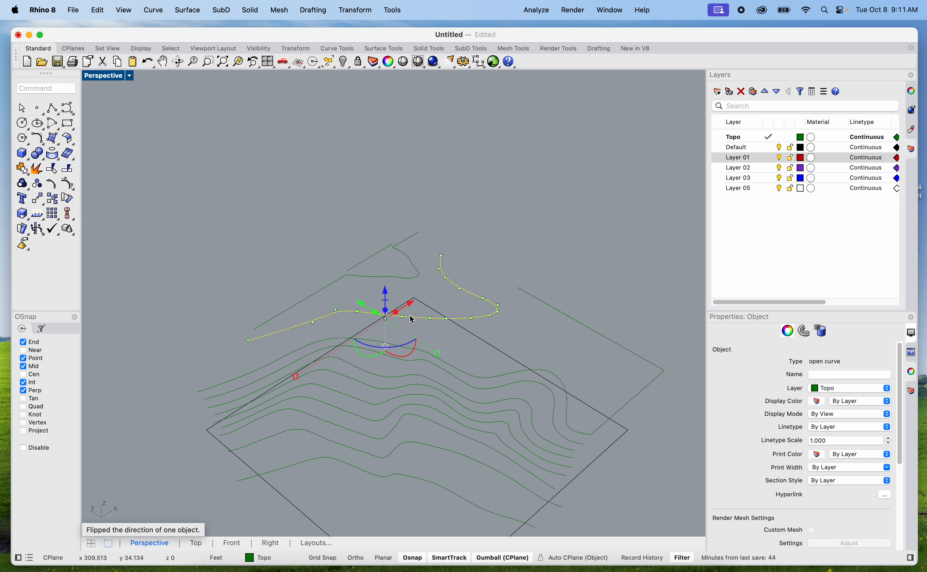
key(Escape)
Preview a Tight loft with the flipped contour, inspect it, cancel the loft and undo that contour's flip
scroll(410, 238, down, 3)
drag(205, 186, 605, 482)
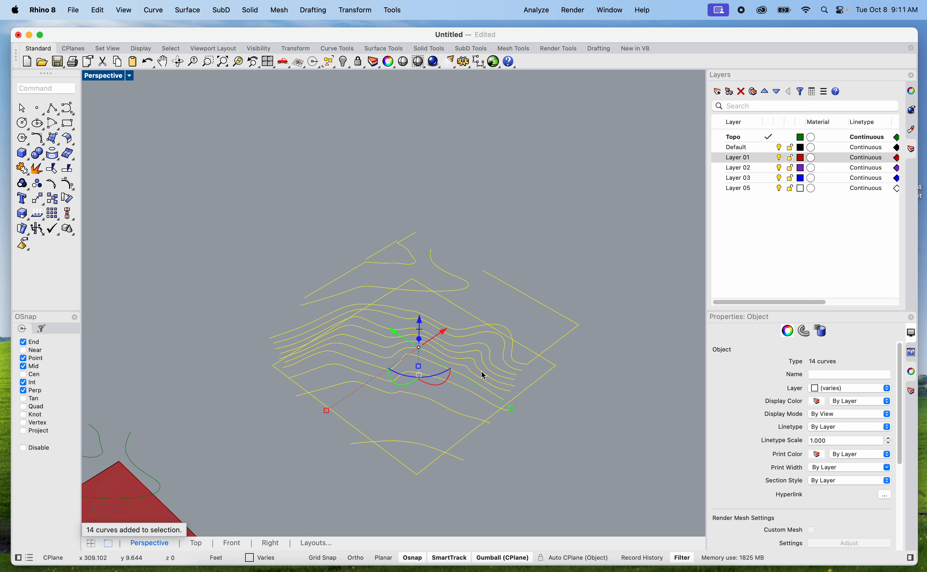
super+click(543, 379)
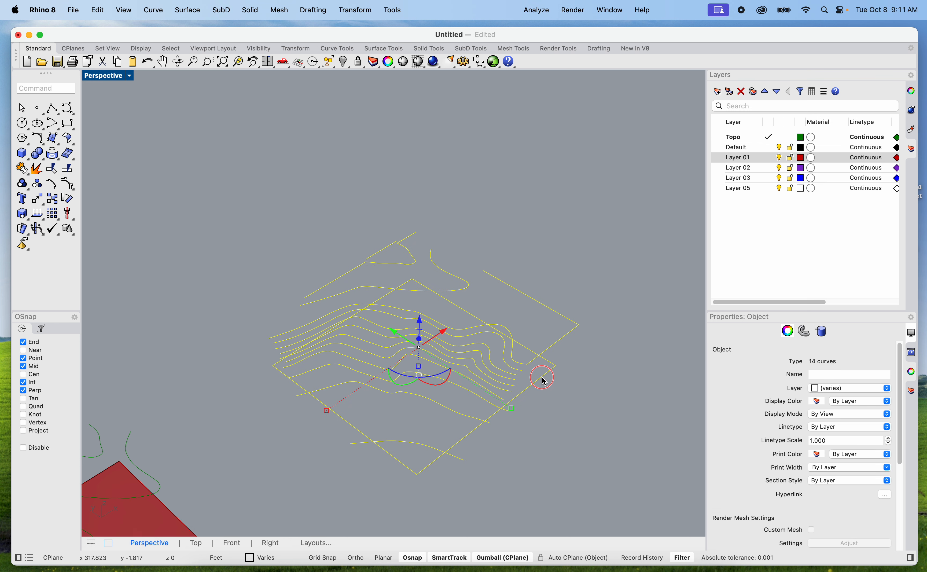
text(loft)
key(Return)
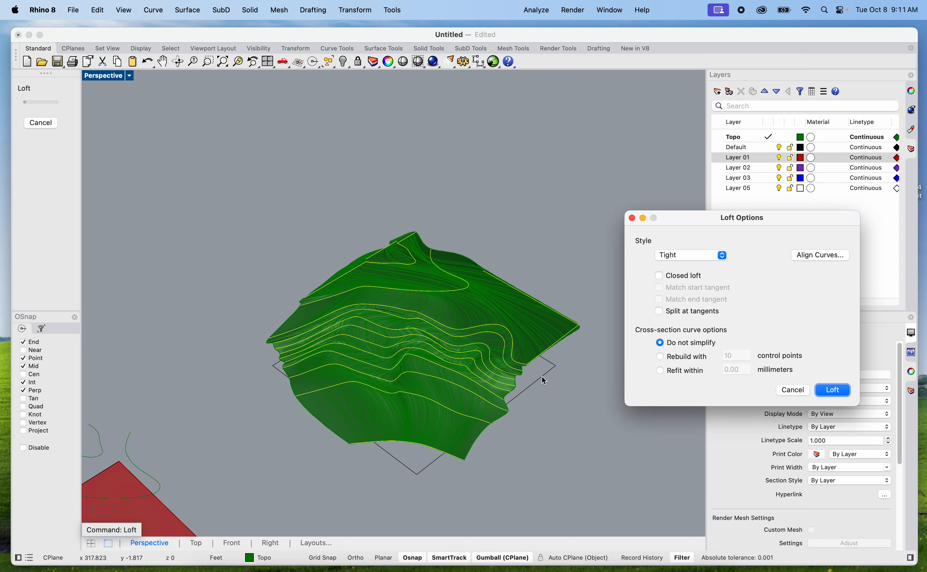
scroll(419, 302, up, 8)
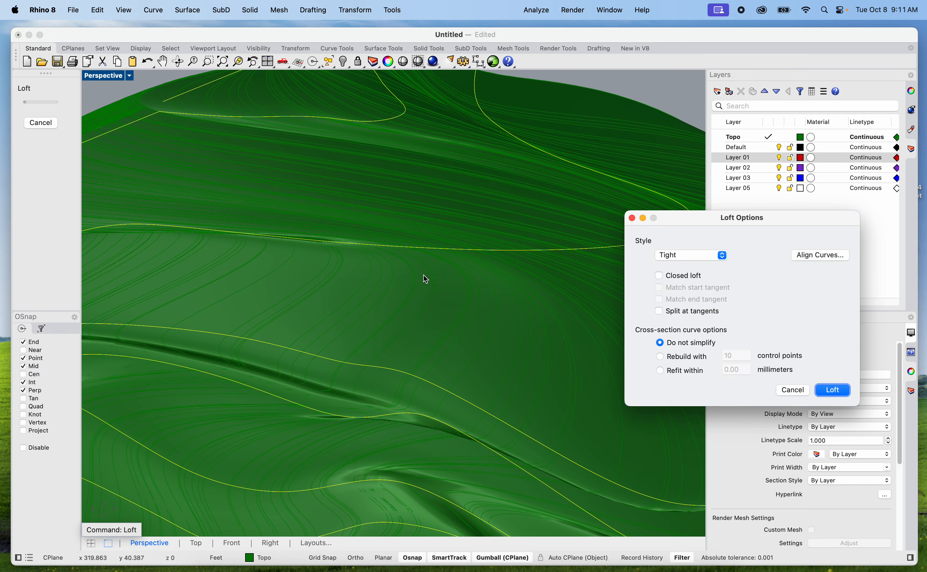
scroll(426, 278, down, 5)
shift+right_drag(461, 296, 294, 334)
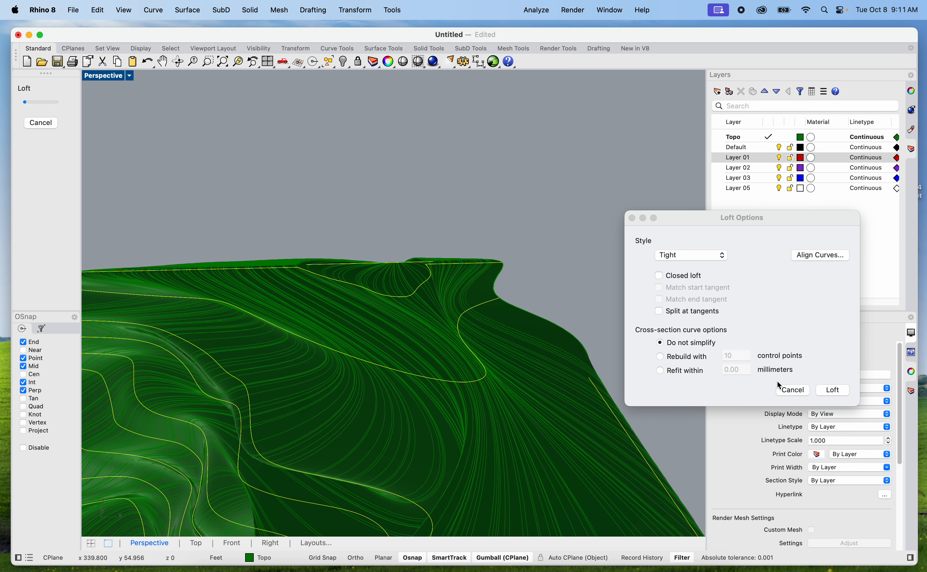
click(789, 388)
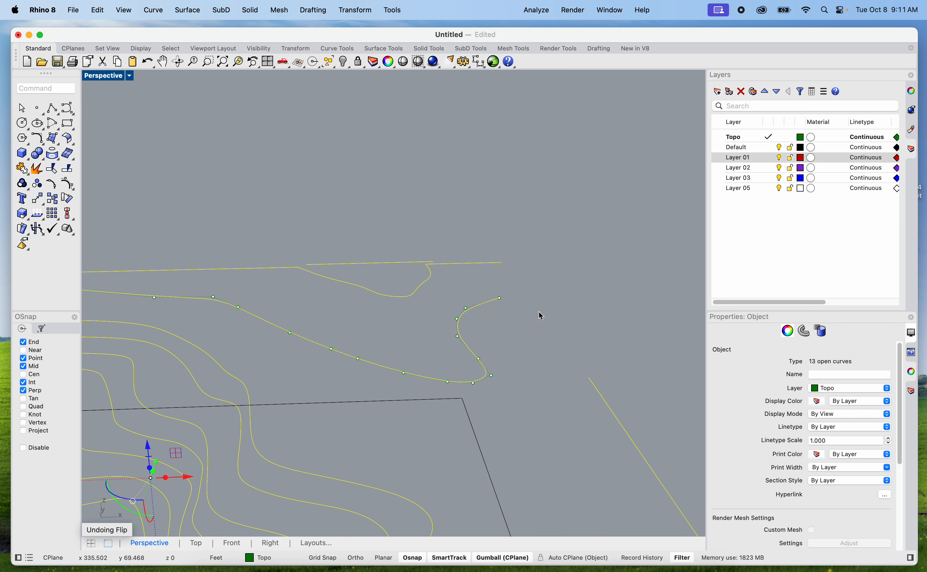
click(494, 325)
Copy all the contours, the raised line and the site boundary about 72 ft to the east
scroll(499, 330, down, 9)
right_drag(499, 332, 531, 386)
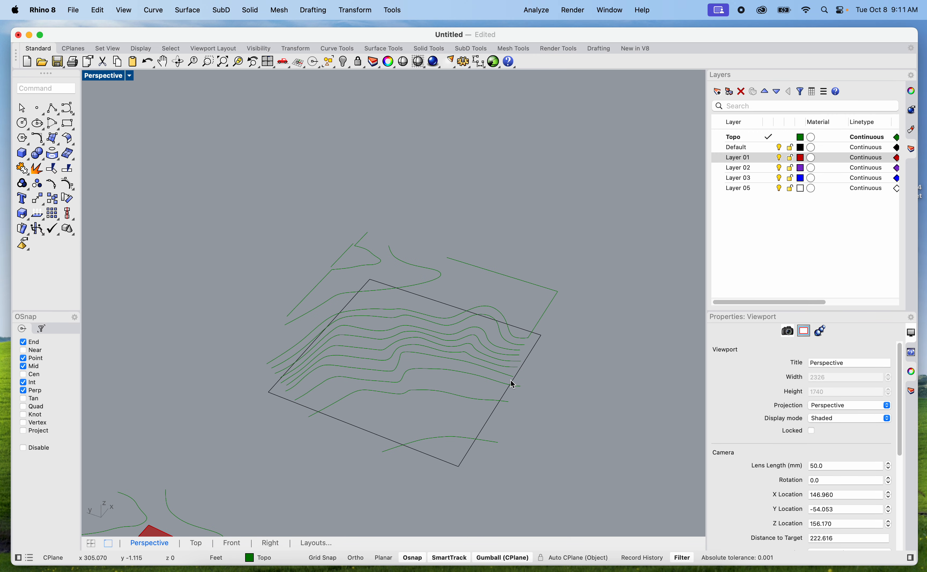
scroll(438, 438, up, 8)
right_drag(439, 443, 452, 379)
right_drag(453, 380, 351, 276)
right_drag(346, 218, 329, 269)
drag(267, 240, 501, 412)
key(Return)
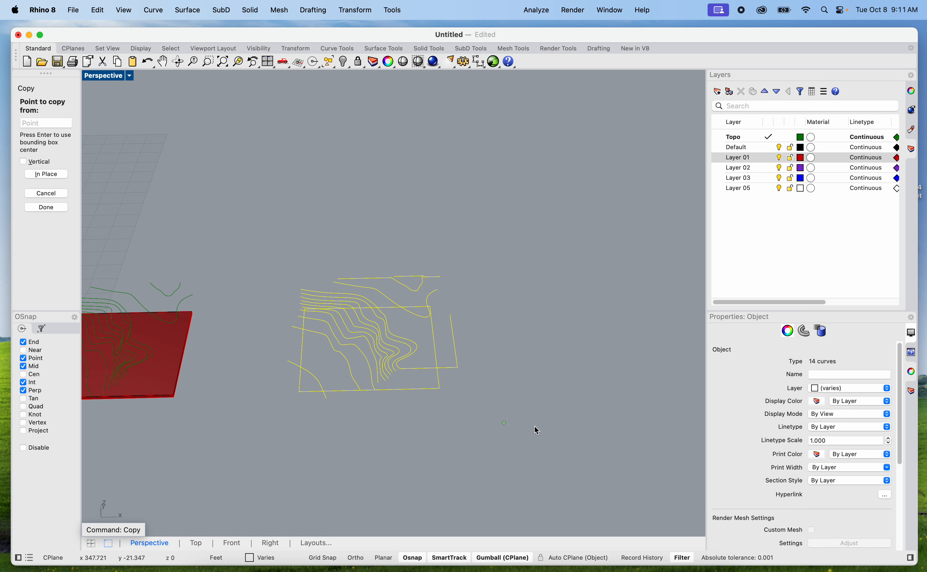
click(417, 432)
shift+click(632, 419)
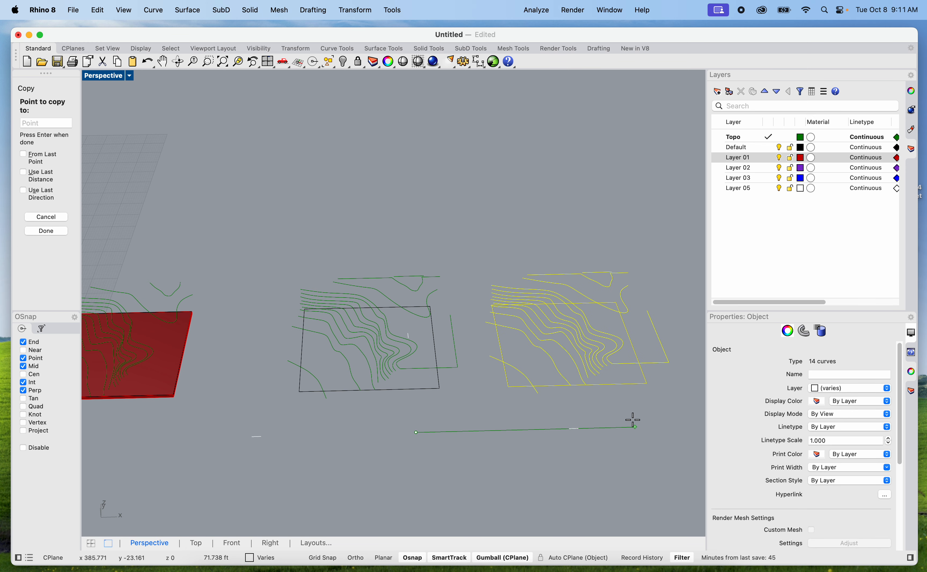
key(Return)
click(434, 413)
Loft the original contours and raised line, without the site boundary, into a terrain surface using the Tight style and Do not simplify
shift+right_drag(443, 451, 384, 433)
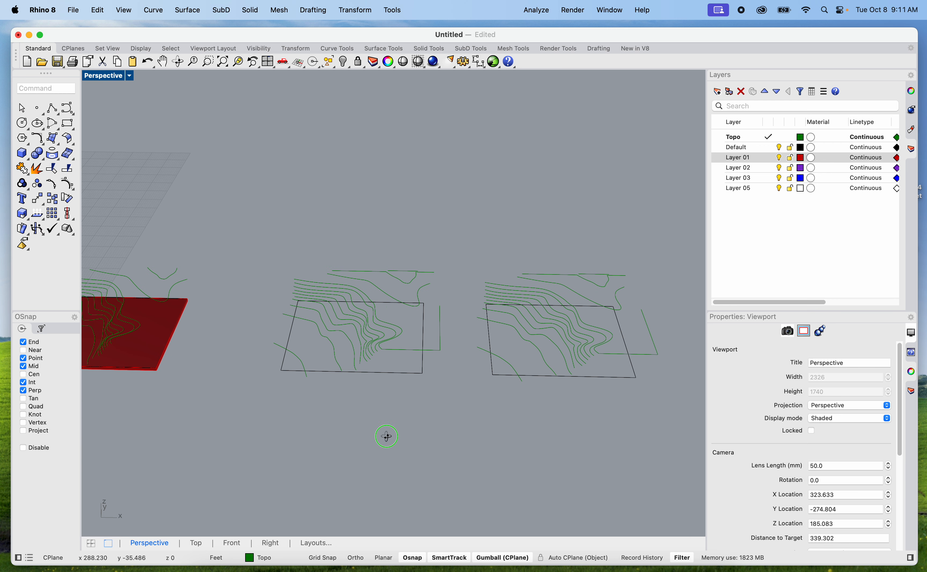
drag(246, 202, 468, 448)
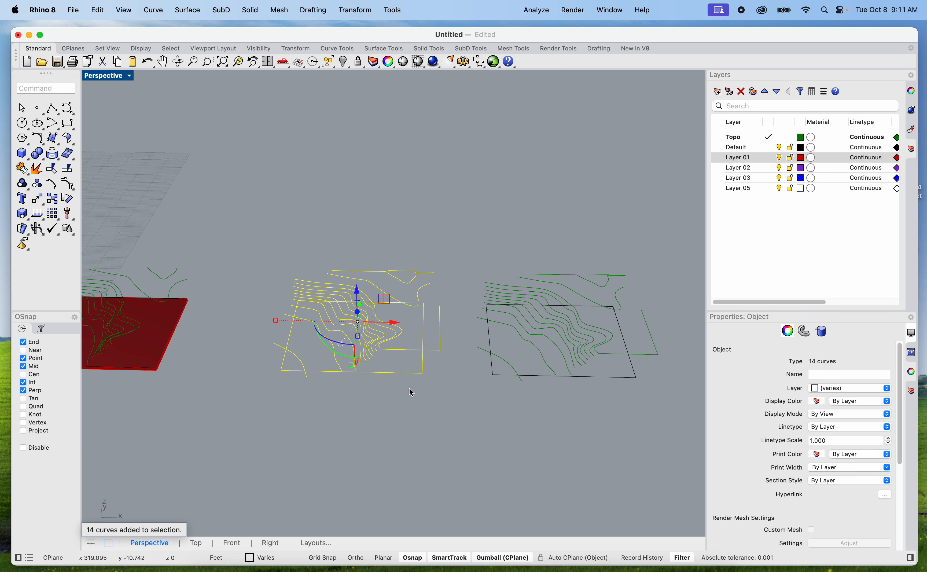
super+click(406, 375)
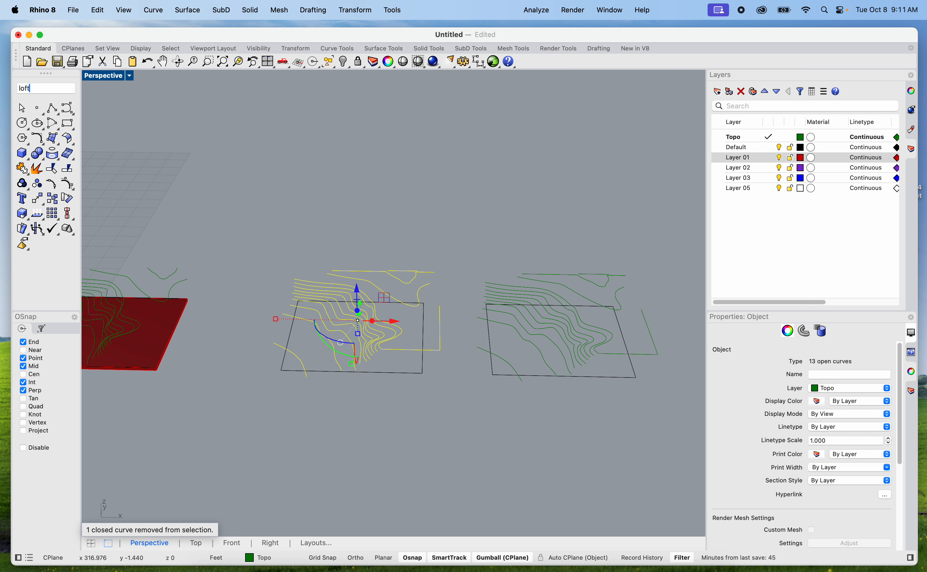
text(loft)
key(Return)
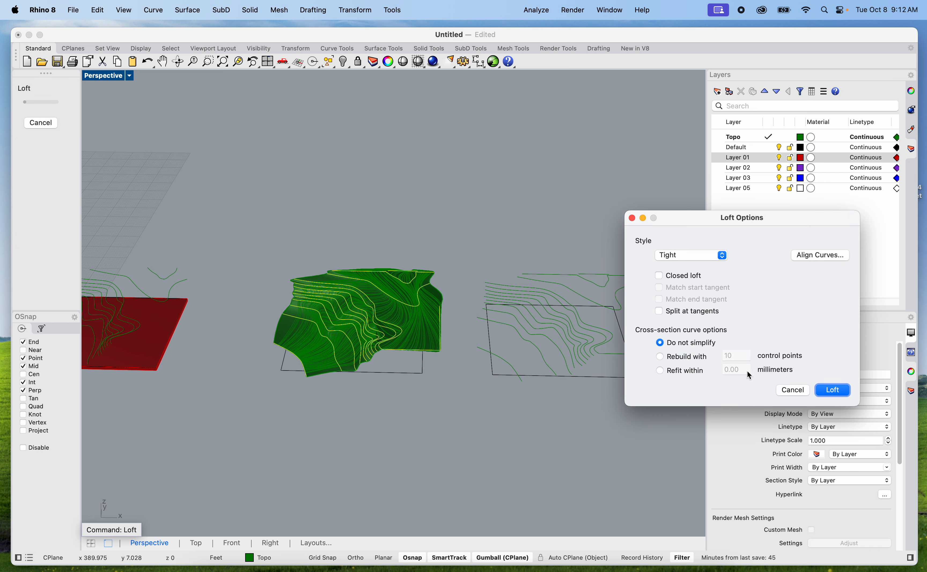
click(831, 390)
click(452, 420)
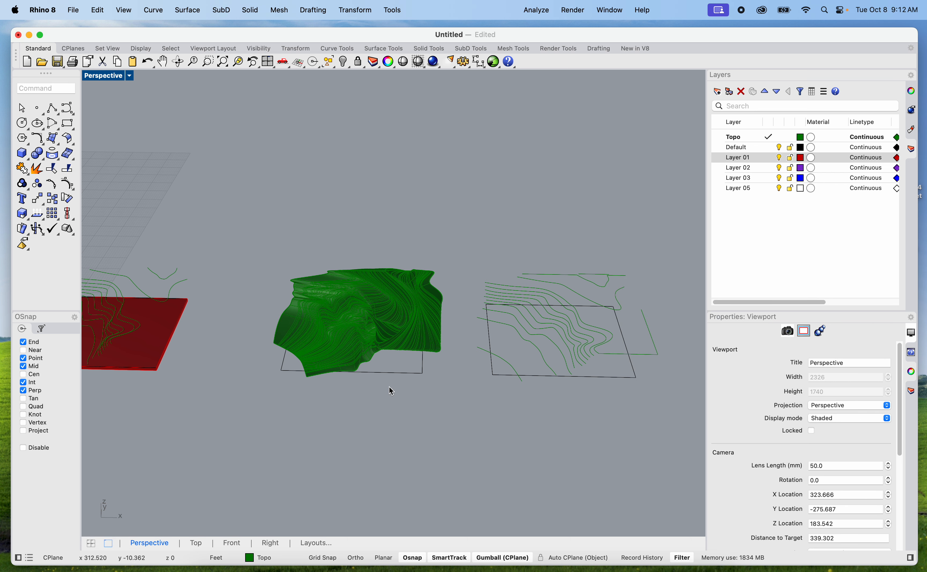
scroll(389, 386, up, 5)
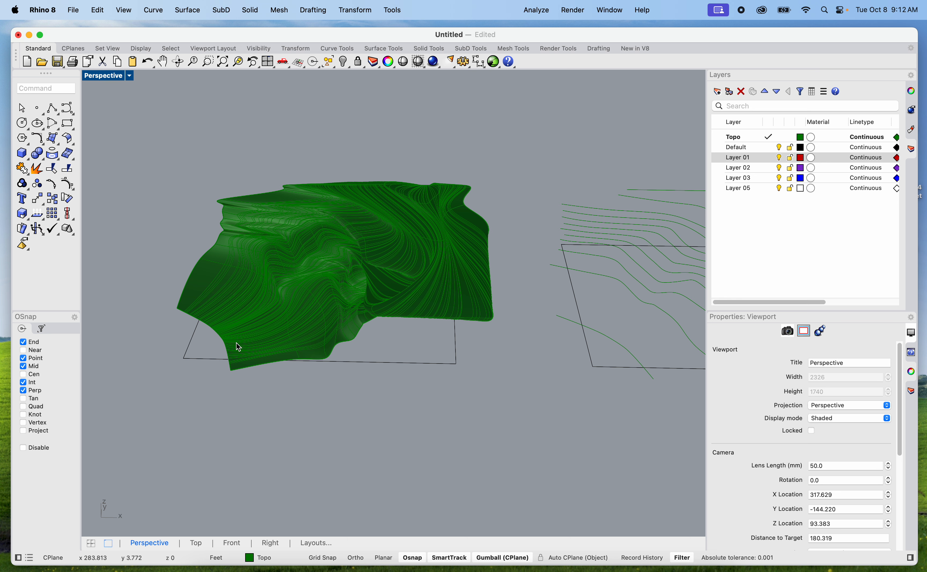
scroll(239, 347, up, 3)
click(468, 376)
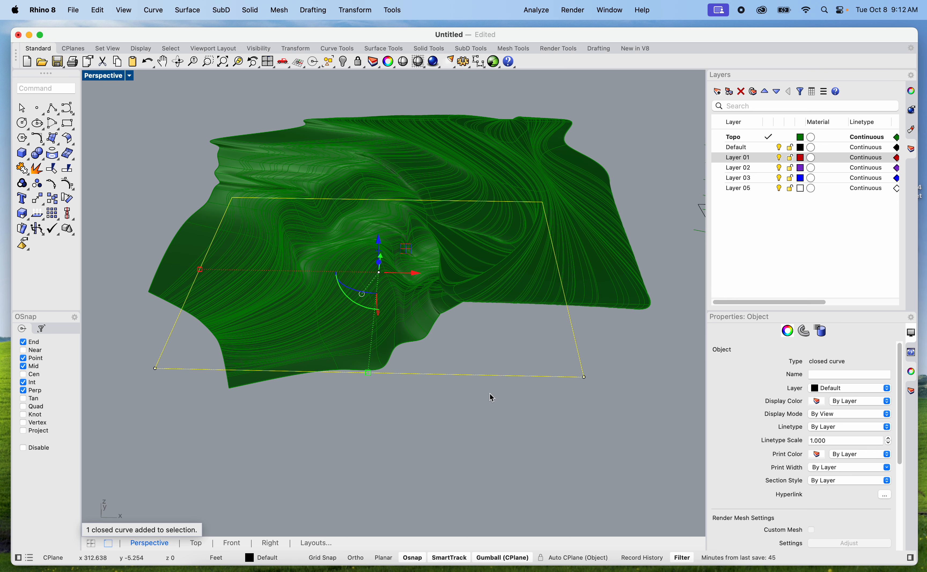
click(485, 365)
click(398, 294)
click(422, 372)
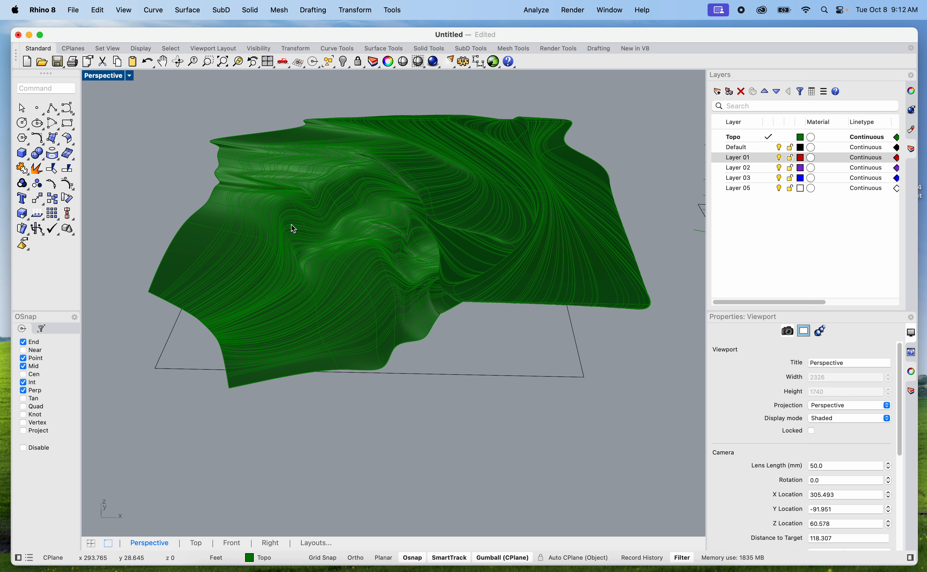
Trim away the parts of the terrain surface outside the site boundary's north and east sides, using the boundary as the cutting object
double_click(111, 75)
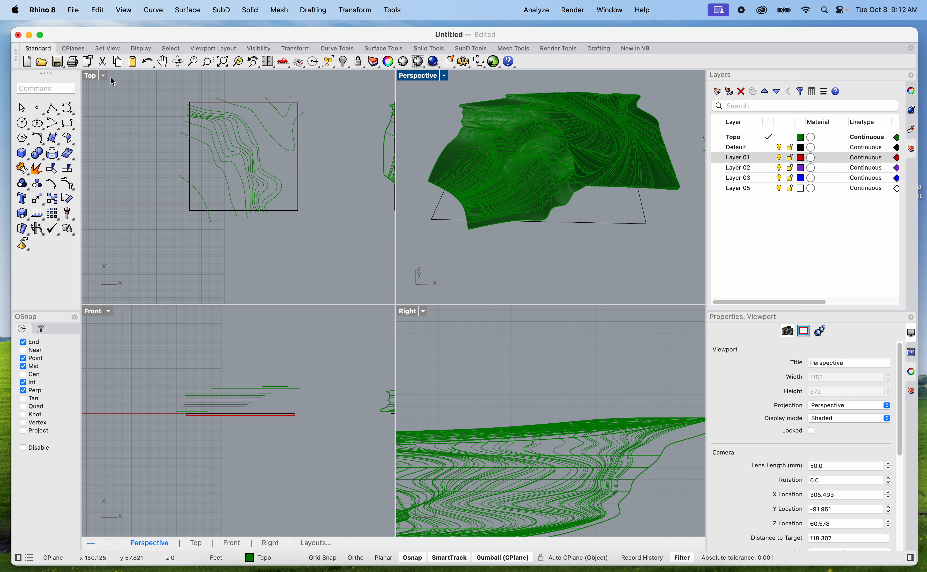
scroll(234, 182, down, 10)
right_drag(263, 211, 201, 231)
scroll(257, 181, up, 18)
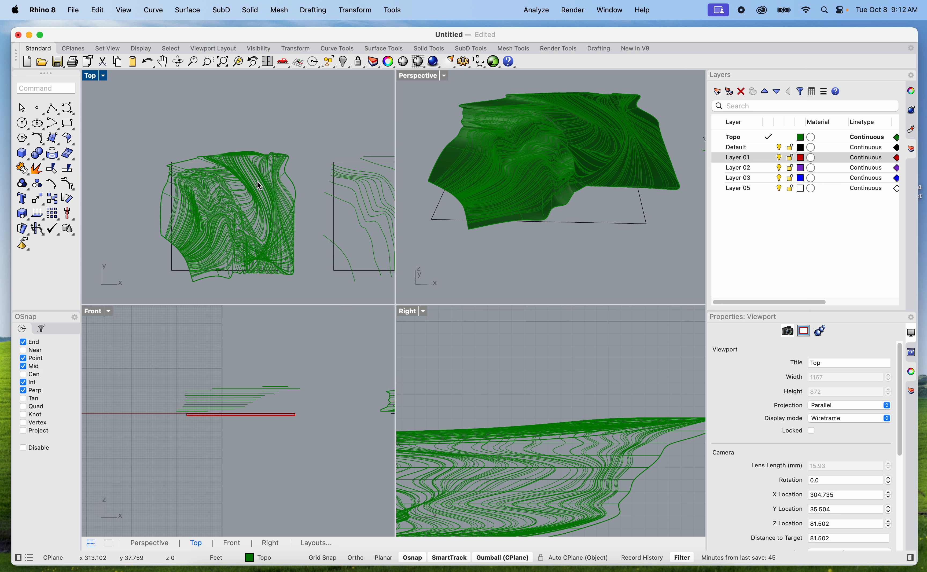
click(160, 144)
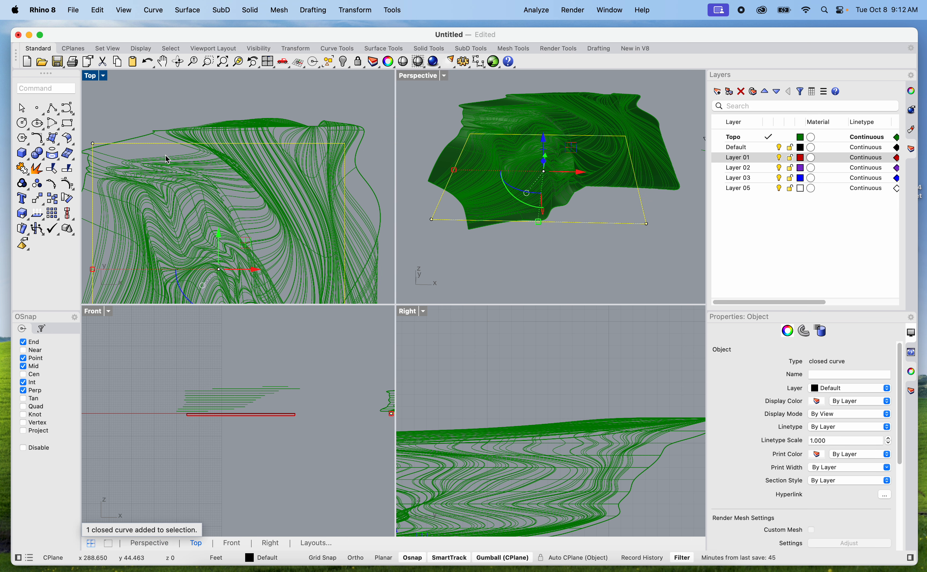
key(Return)
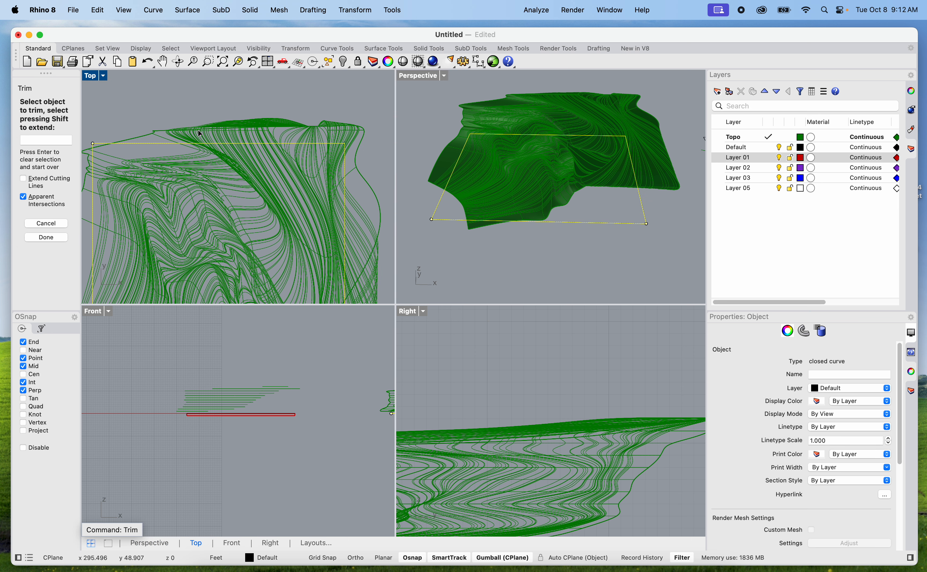
click(205, 130)
scroll(200, 142, up, 3)
scroll(157, 171, up, 3)
Trim off the terrain surface's overhangs beyond the west and south sides of the site boundary and finish the Trim command
click(150, 174)
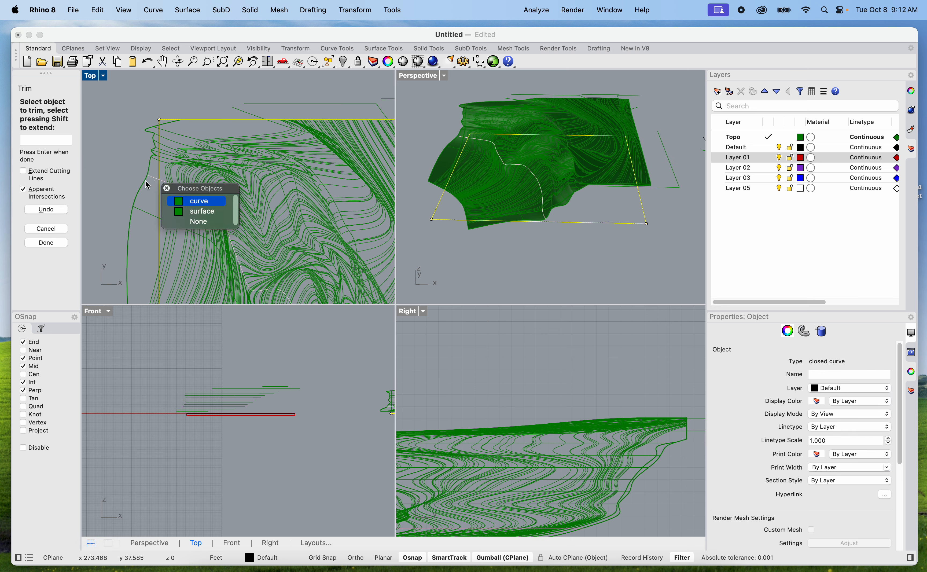
click(141, 184)
scroll(142, 191, down, 5)
scroll(176, 274, up, 6)
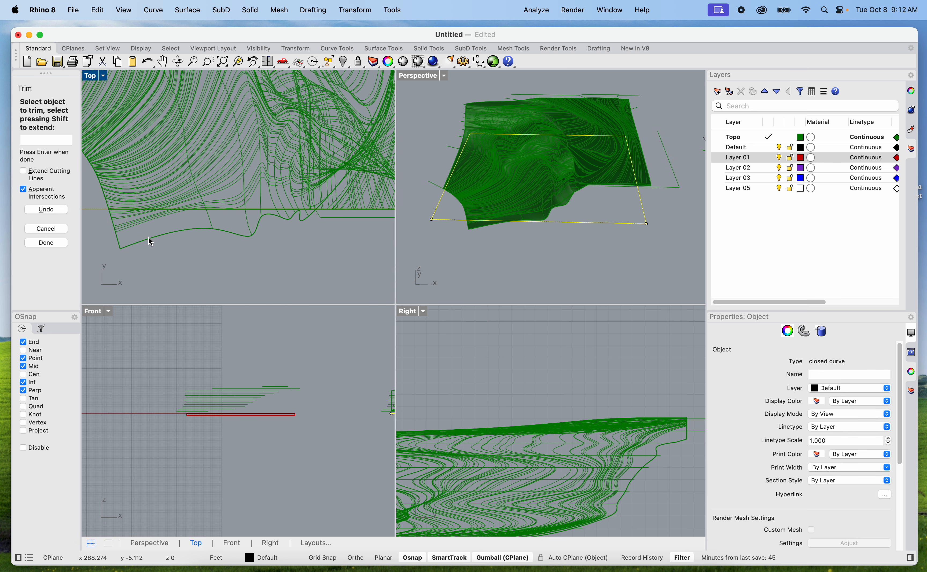
scroll(149, 239, down, 5)
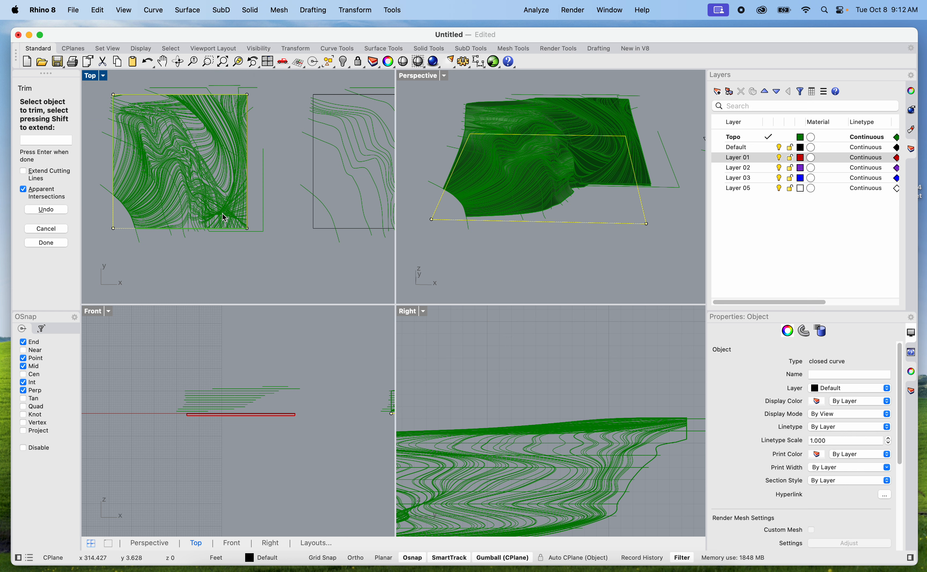
scroll(227, 219, up, 4)
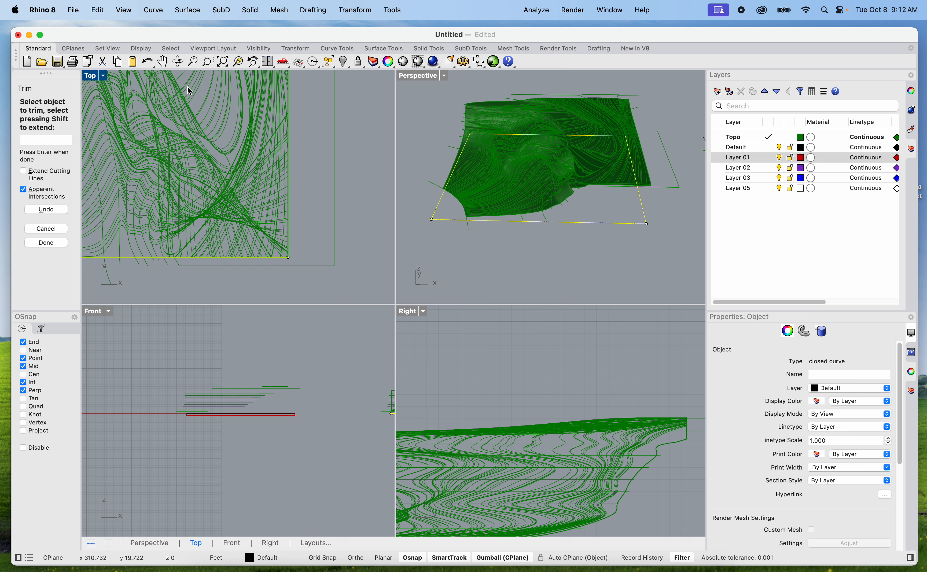
key(Return)
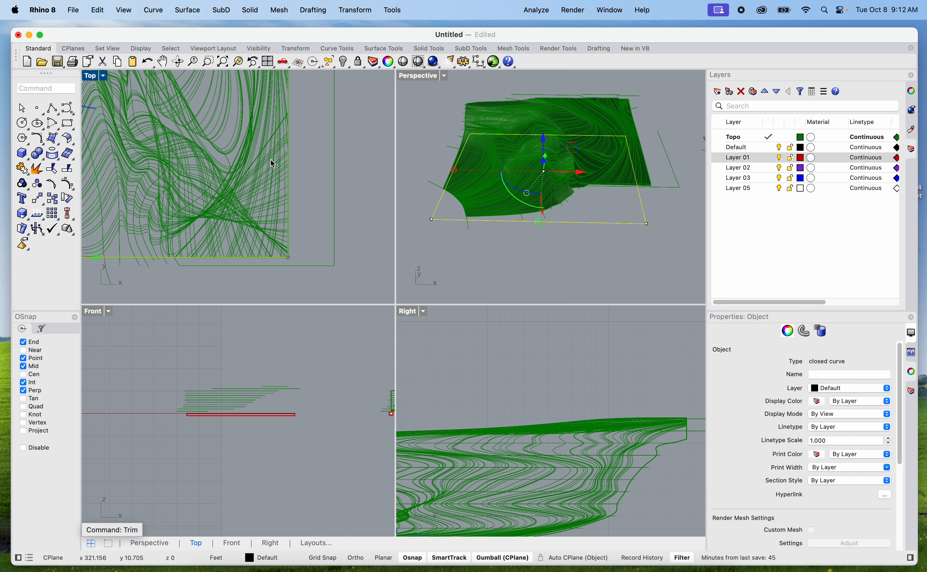
Deselect the site boundary and display the trimmed terrain in the Perspective viewport in Rendered mode
click(537, 220)
click(521, 281)
mouse_move(522, 280)
right_down()
mouse_move(515, 288)
mouse_move(627, 259)
mouse_move(431, 275)
mouse_move(514, 265)
mouse_move(531, 273)
right_up()
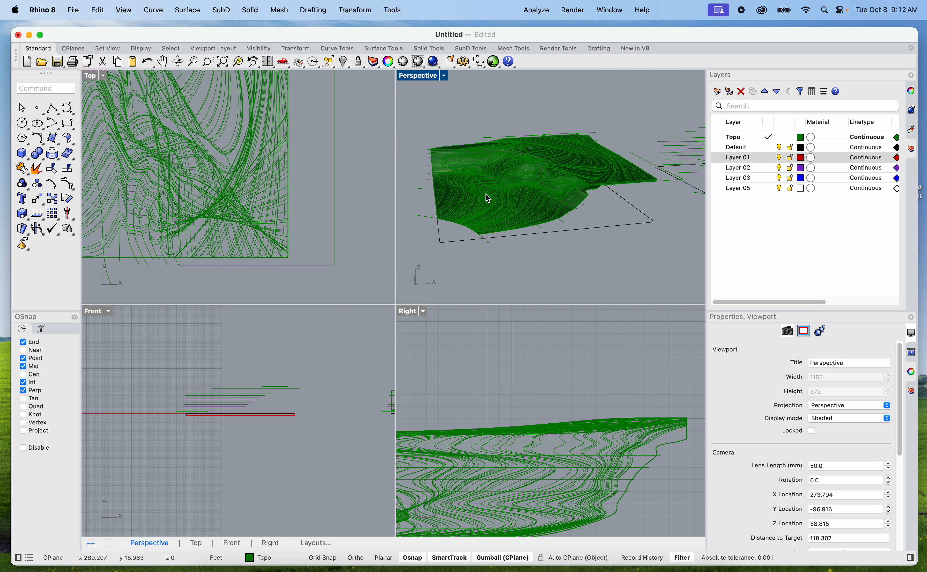
click(412, 79)
click(453, 134)
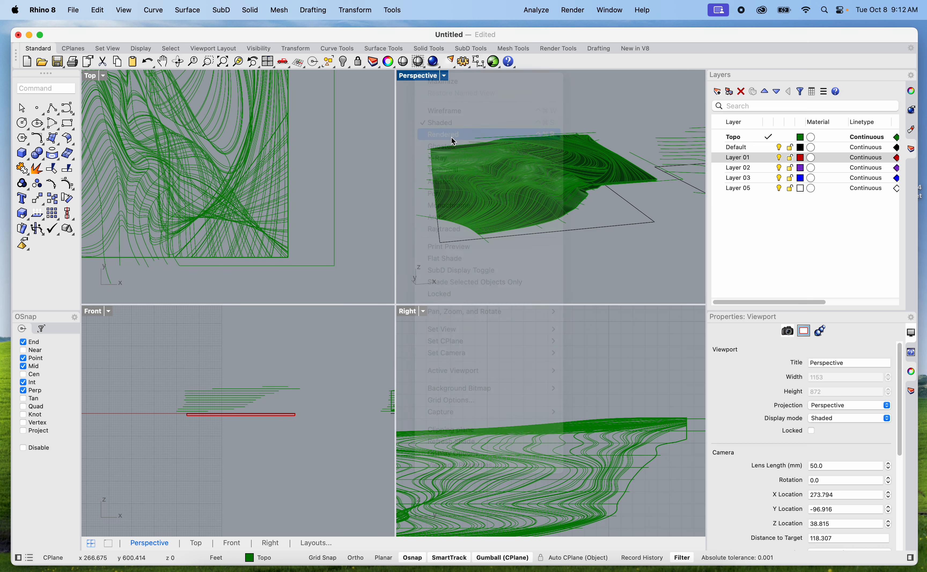
Examine how the rendered terrain surface follows the contours along its folds, steep slope and southeast edge
scroll(529, 179, up, 5)
scroll(529, 179, up, 4)
right_drag(532, 192, 502, 227)
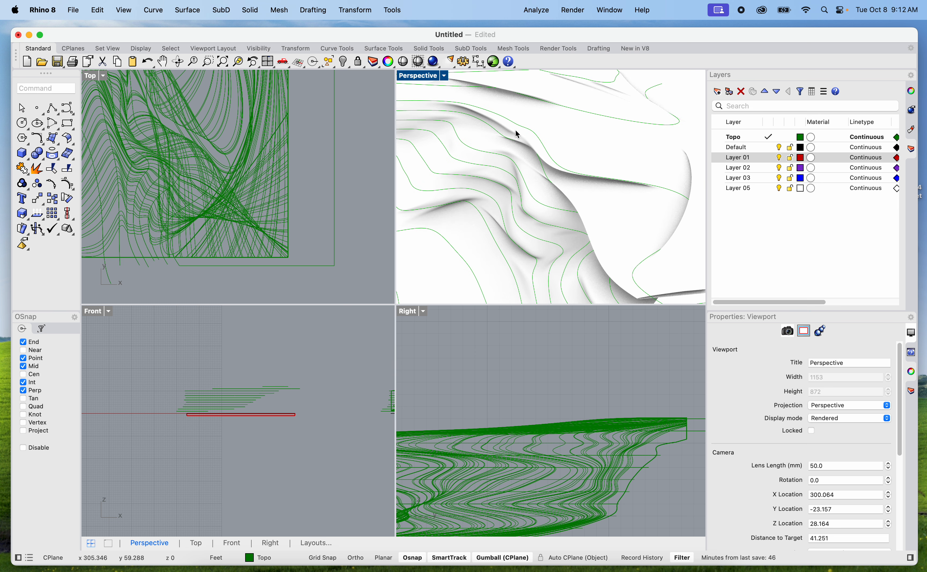
right_drag(550, 263, 573, 222)
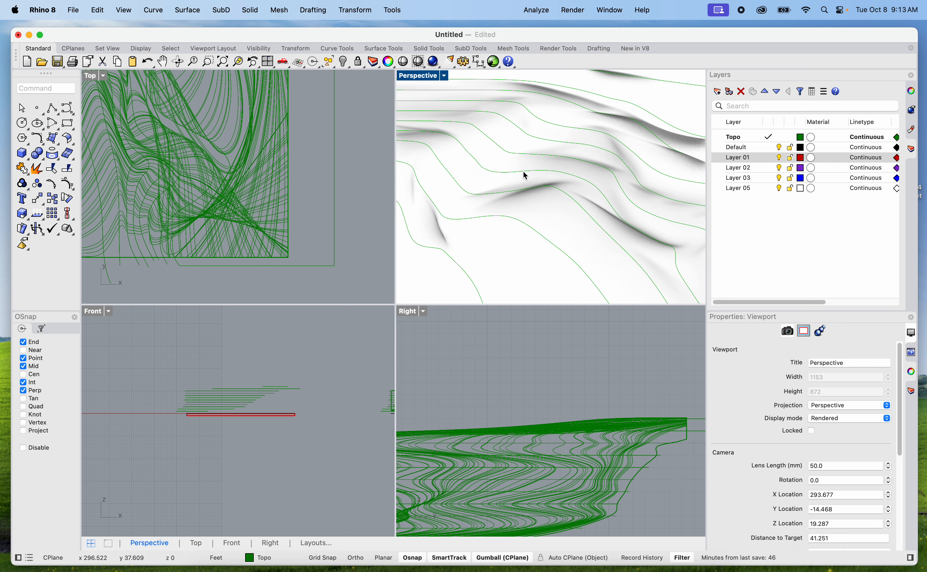
click(559, 190)
right_drag(550, 183, 490, 191)
click(558, 165)
click(565, 166)
click(604, 189)
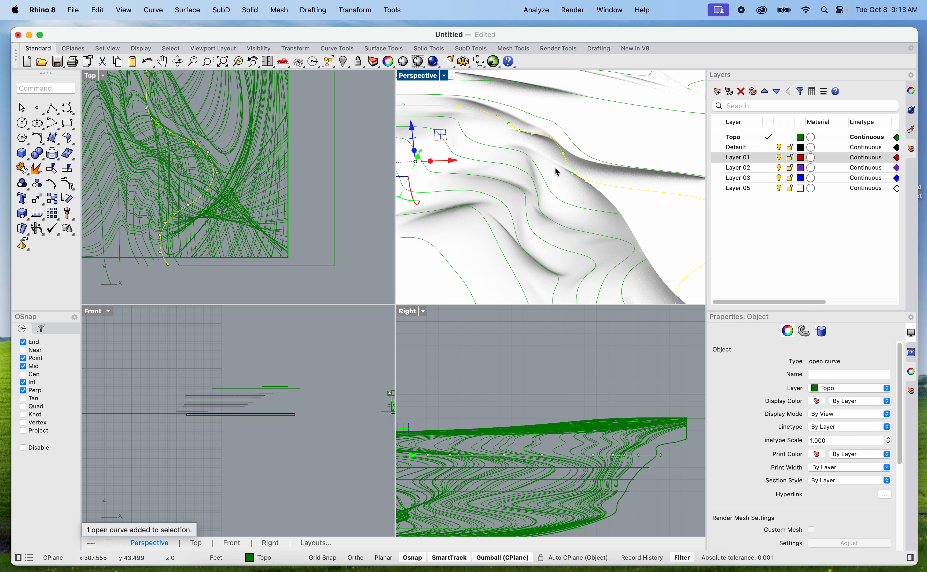
scroll(611, 195, down, 8)
scroll(608, 206, up, 8)
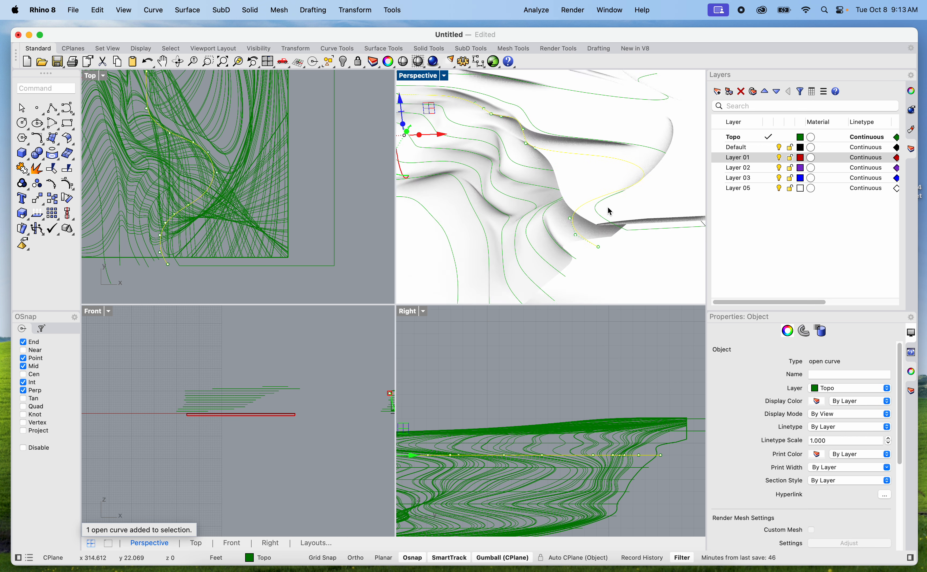
scroll(608, 207, down, 8)
click(622, 269)
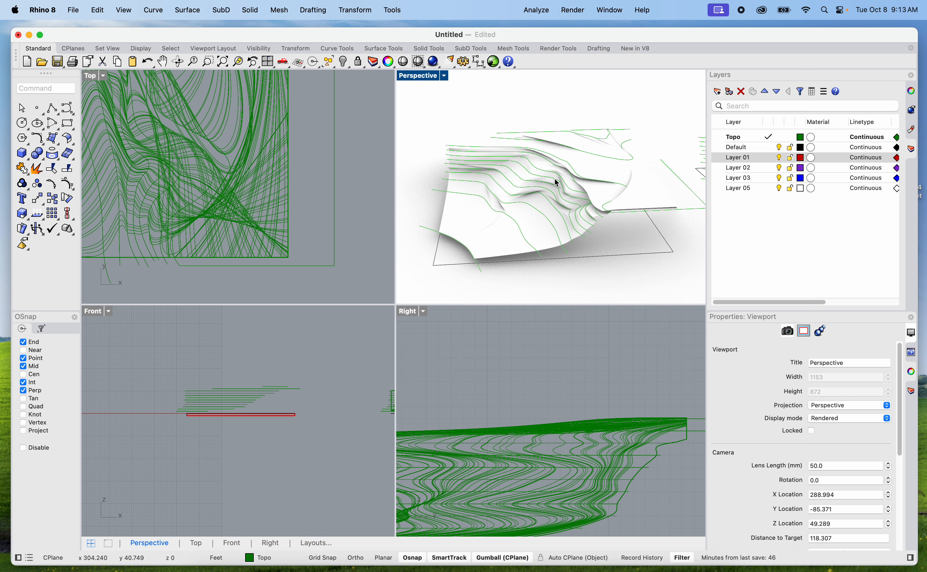
Maximize the Perspective viewport, set its display mode to Ghosted, and restore the four-viewport layout
double_click(429, 76)
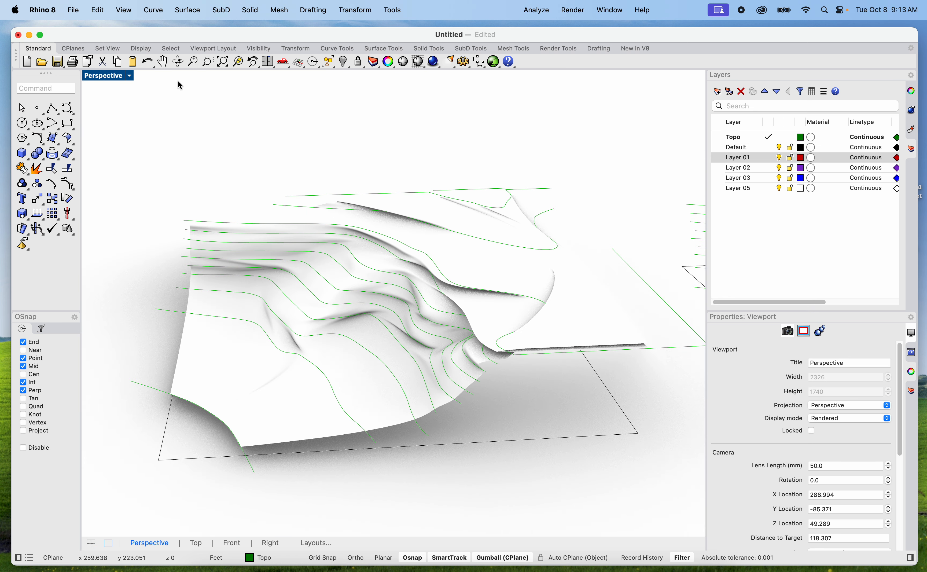
click(121, 78)
click(168, 149)
scroll(350, 172, down, 5)
right_drag(424, 198, 501, 309)
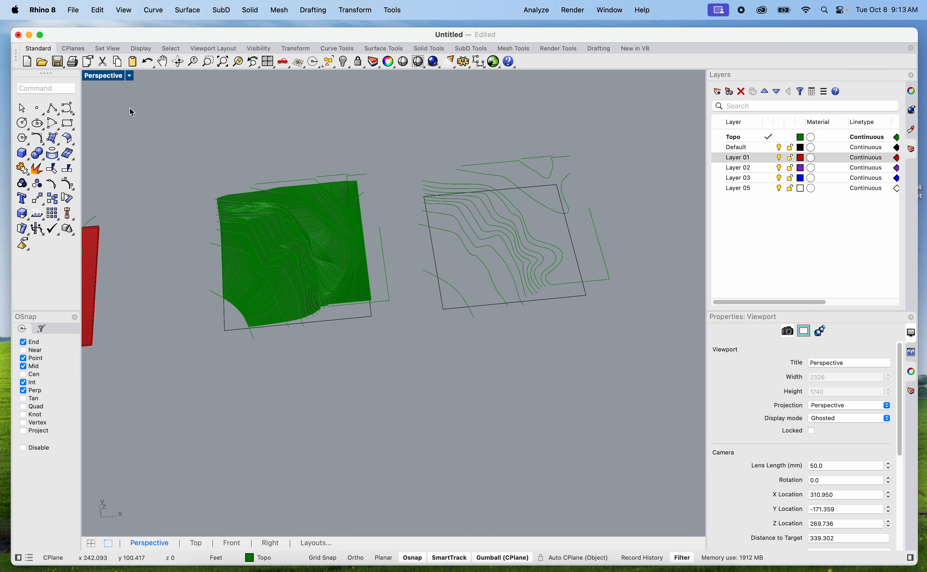
double_click(107, 77)
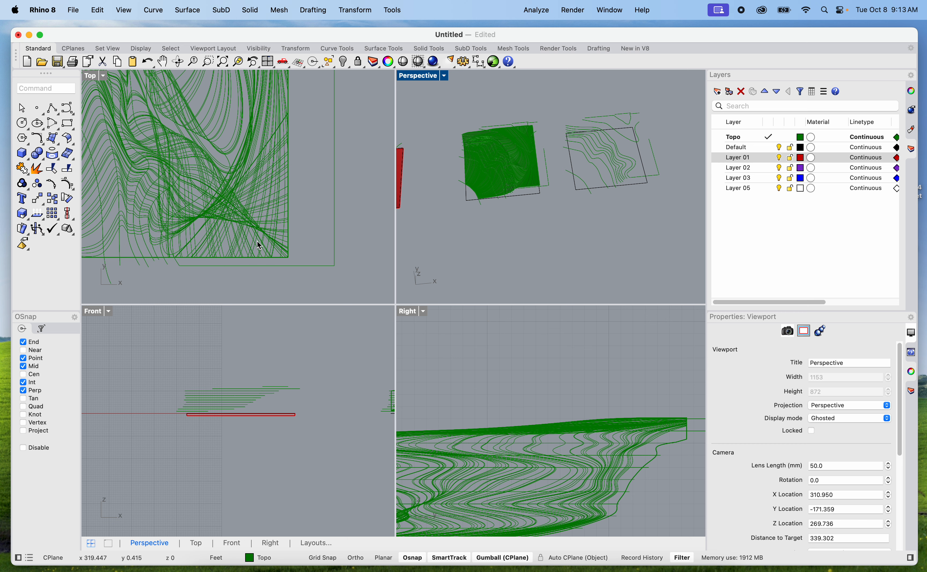
Inspect the original contours on the pale site plane from low and high viewing angles
scroll(259, 245, down, 5)
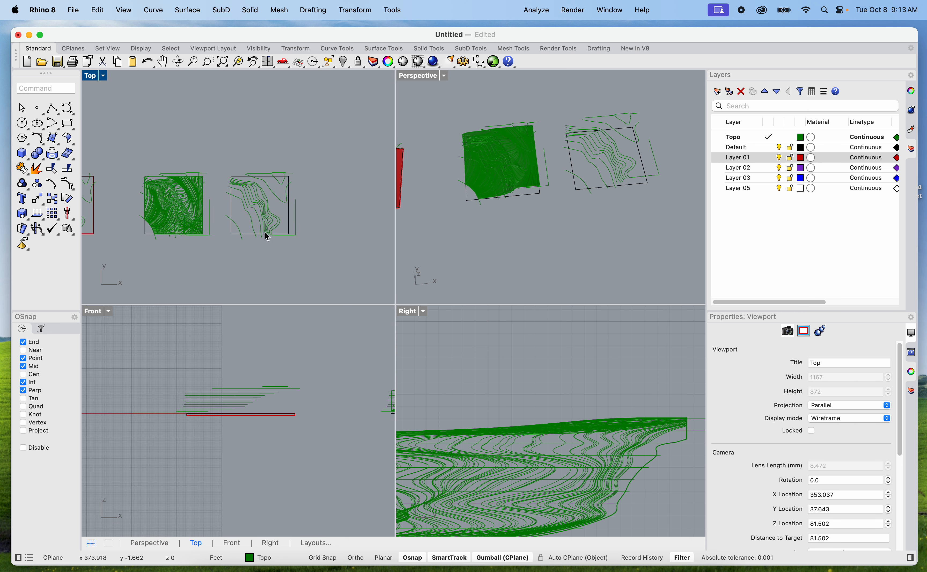
scroll(535, 215, down, 10)
shift+right_drag(500, 230, 650, 204)
scroll(594, 183, up, 10)
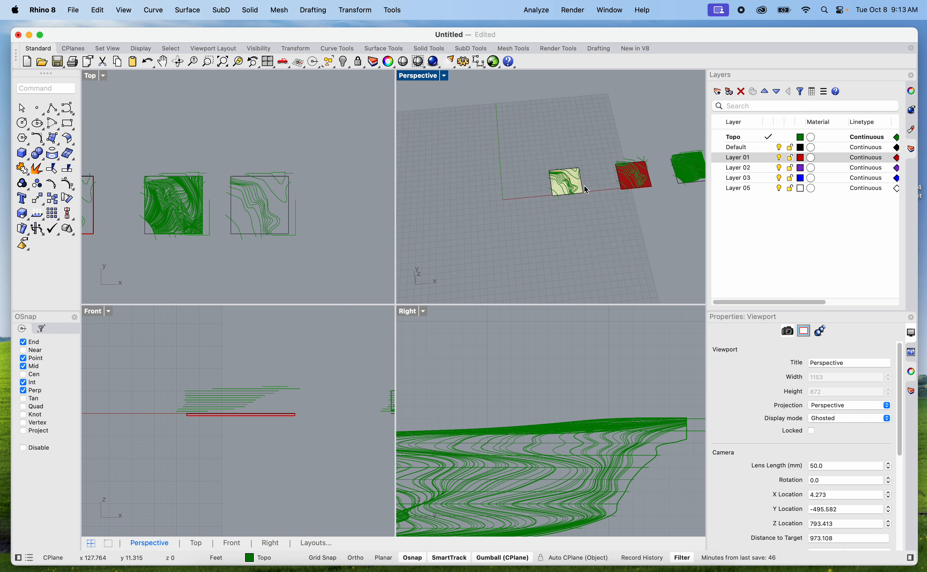
right_drag(524, 177, 565, 126)
scroll(567, 128, up, 5)
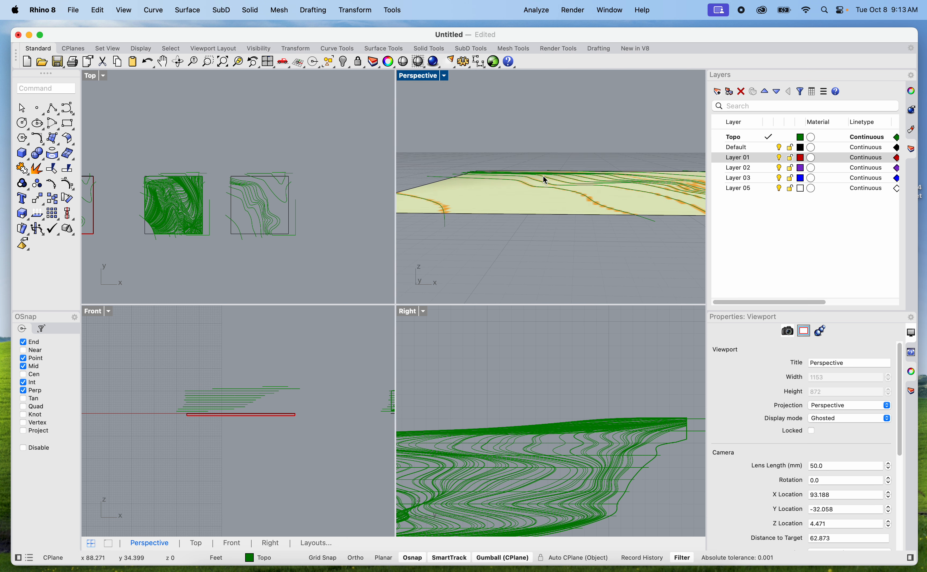
scroll(563, 194, down, 5)
right_drag(503, 213, 634, 276)
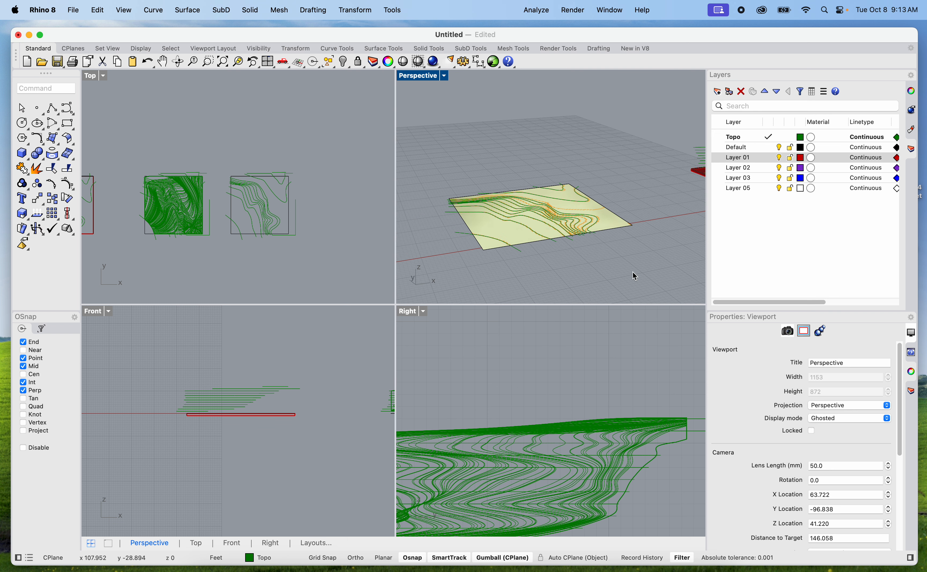
Copy the 13 original contour and boundary curves about 104 ft straight north of the pale site plane
scroll(632, 273, down, 4)
drag(641, 277, 491, 184)
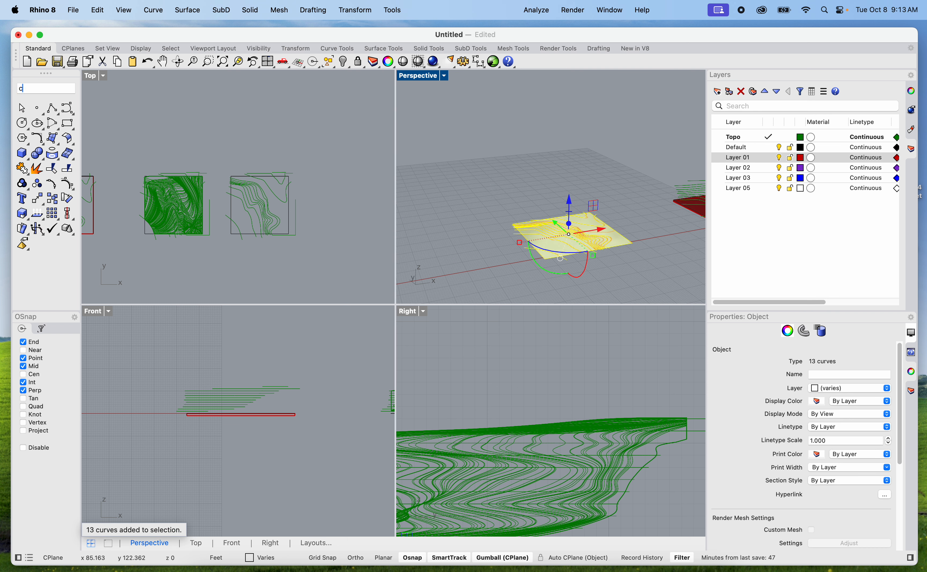
key(Return)
scroll(389, 189, down, 10)
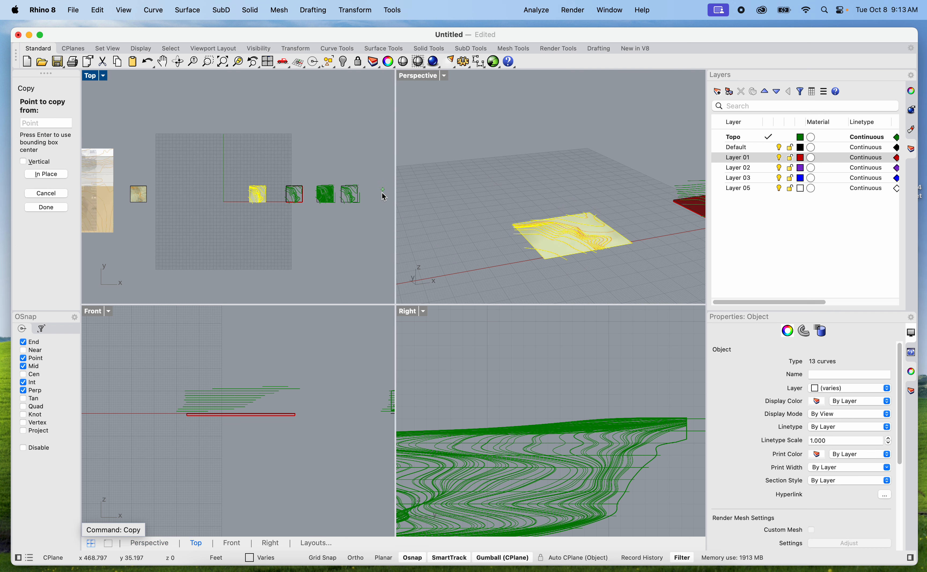
scroll(271, 189, up, 6)
click(282, 189)
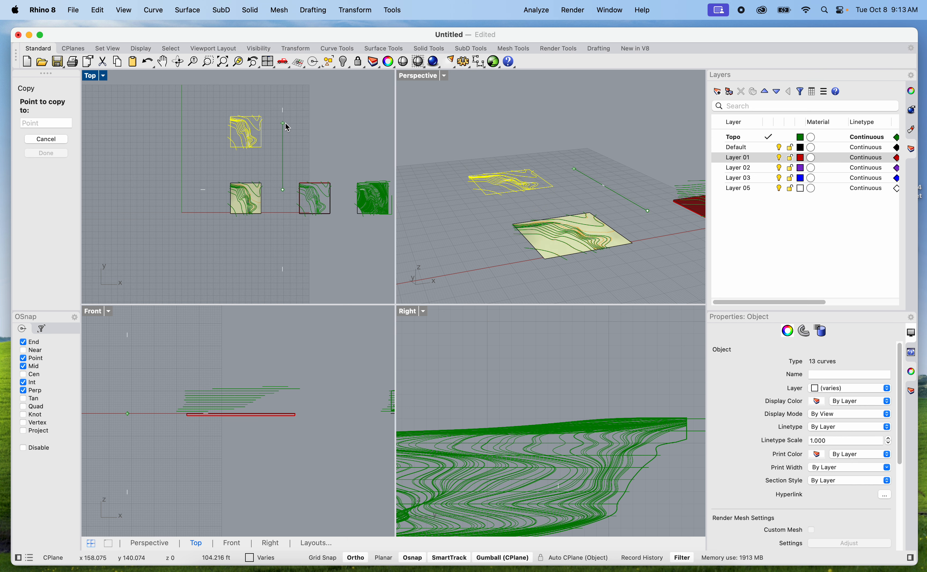
right_drag(287, 147, 288, 206)
key(Escape)
key(Escape)
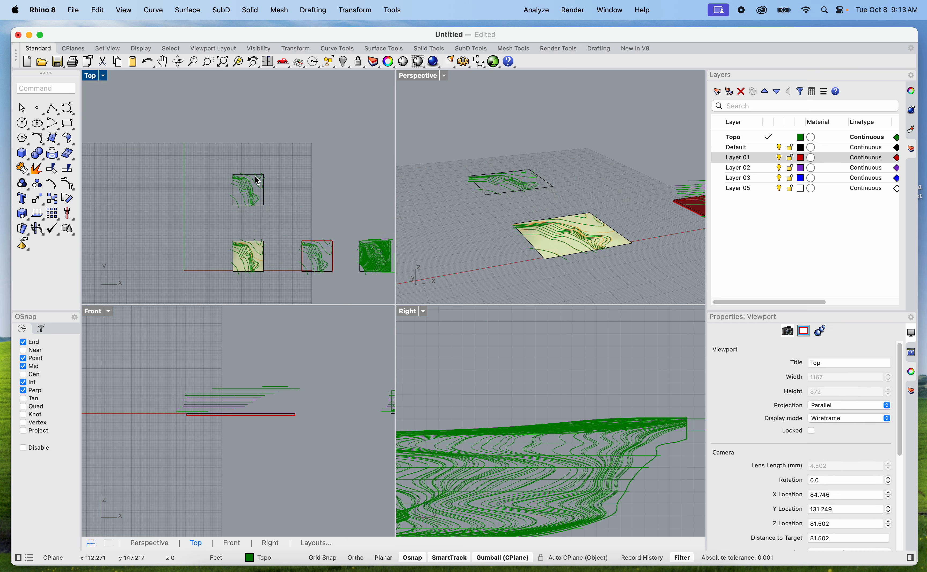
Trim the copied contours with their site boundary, removing the ends that extend past its north side
scroll(241, 174, up, 2)
double_click(95, 77)
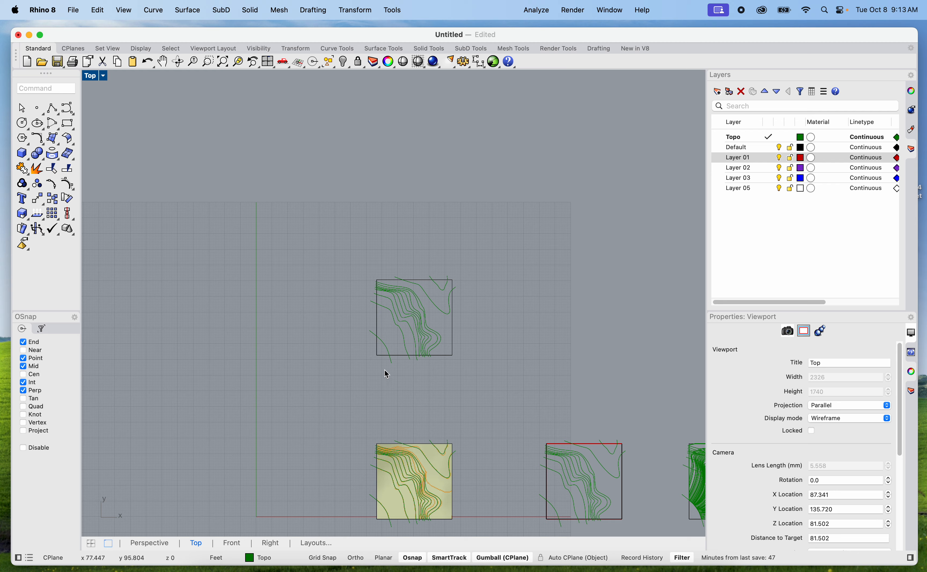
scroll(385, 372, up, 5)
right_drag(411, 365, 378, 405)
scroll(501, 139, up, 5)
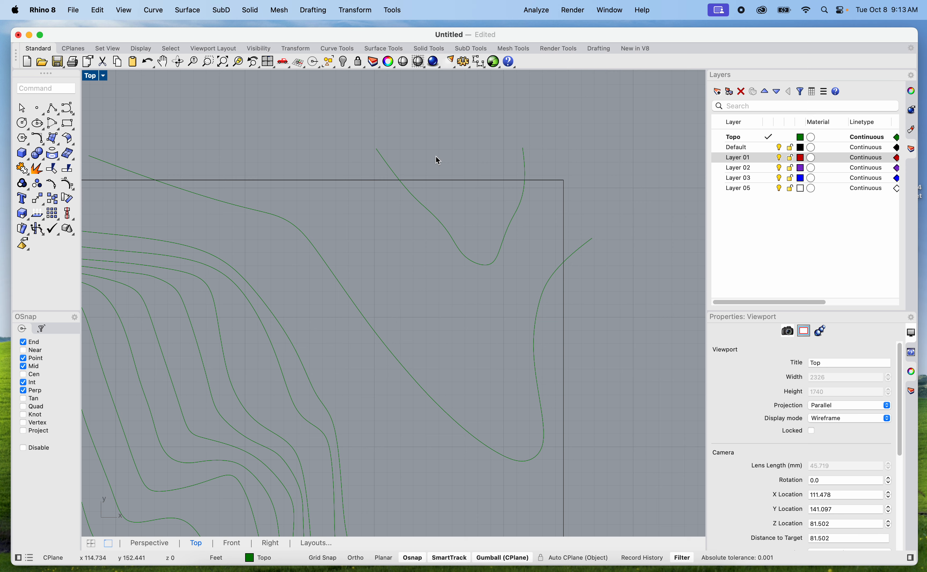
scroll(457, 194, down, 5)
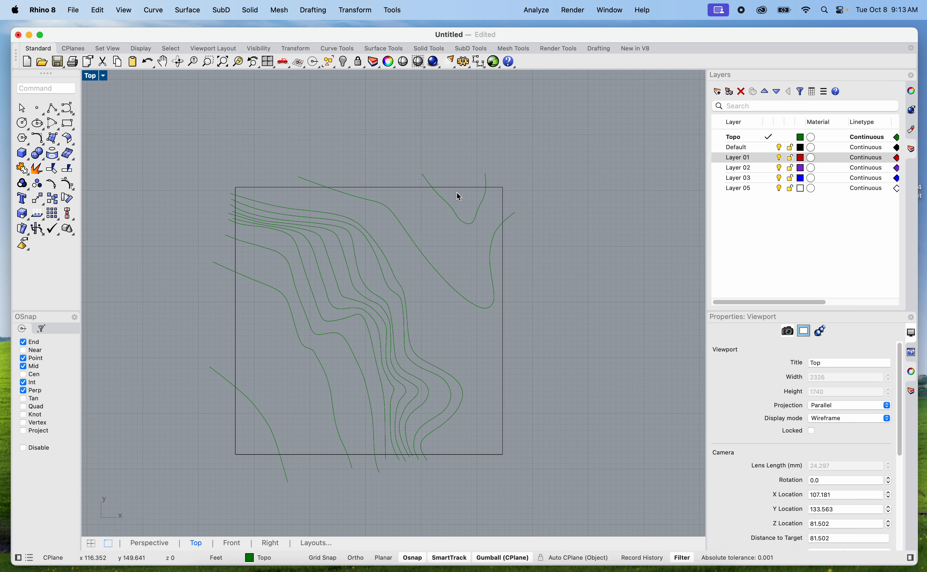
click(457, 188)
text(Trim)
key(Return)
scroll(509, 171, up, 3)
scroll(523, 172, down, 2)
scroll(521, 168, down, 2)
drag(524, 166, 267, 142)
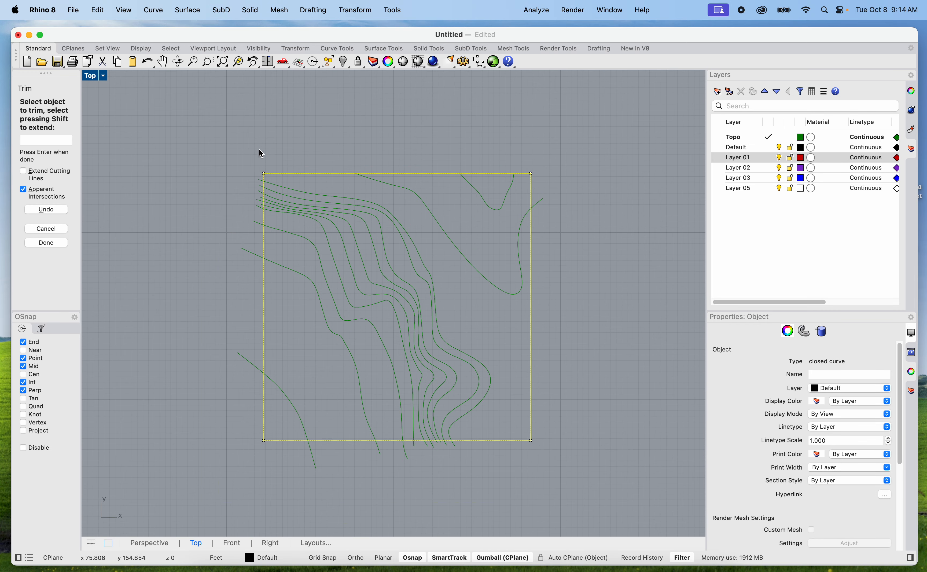
Trim the copied contour ends that extend past the west, south and east sides of their site boundary
scroll(256, 154, up, 3)
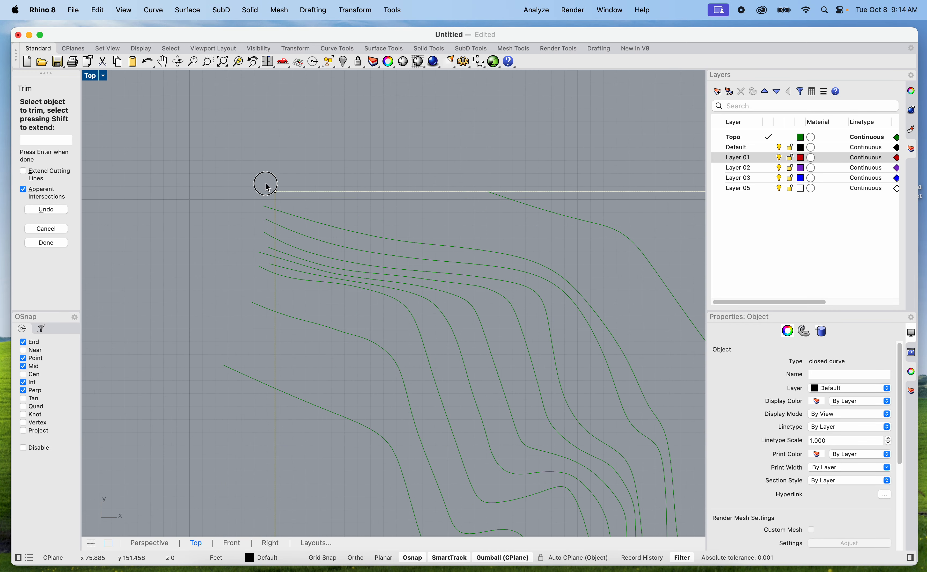
scroll(254, 328, down, 3)
scroll(349, 463, up, 3)
drag(414, 450, 207, 413)
scroll(511, 172, up, 3)
click(414, 167)
scroll(393, 149, down, 3)
right_drag(402, 178, 470, 235)
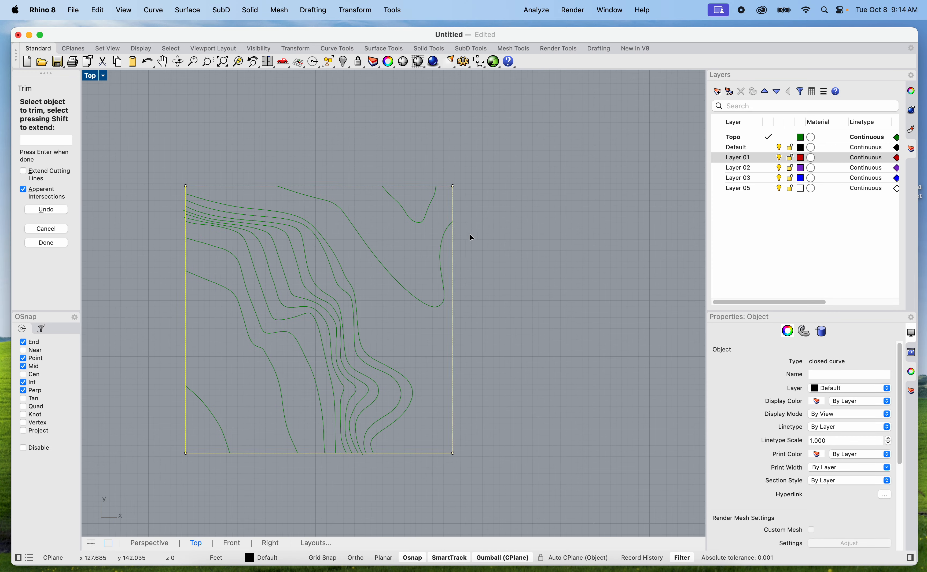
scroll(421, 187, up, 3)
right_drag(412, 168, 464, 157)
key(Return)
Group the 13 trimmed contour and boundary curves of the northern copy
scroll(464, 157, down, 9)
scroll(432, 203, up, 6)
scroll(536, 260, down, 2)
mouse_move(596, 398)
mouse_down()
mouse_move(306, 166)
mouse_move(298, 147)
mouse_up()
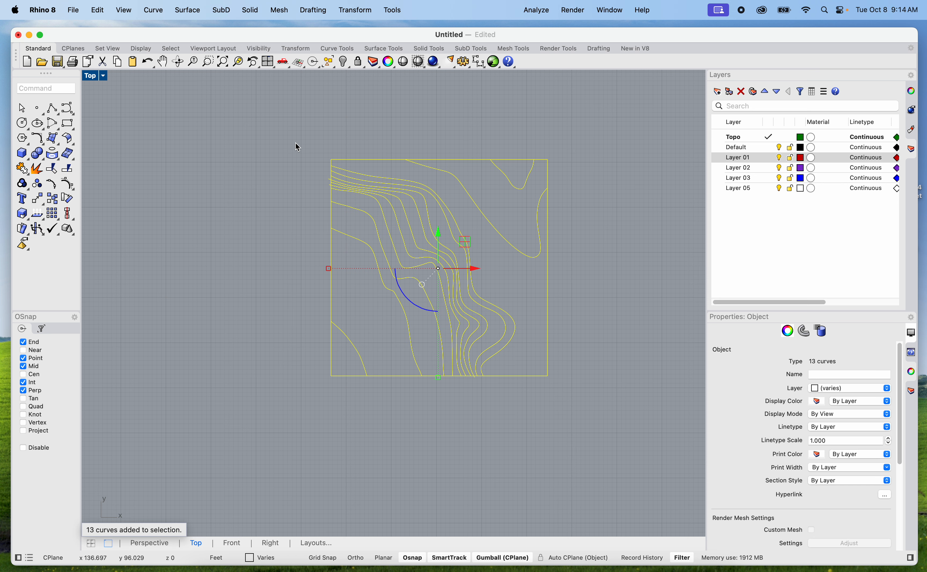
text(up)
key(Return)
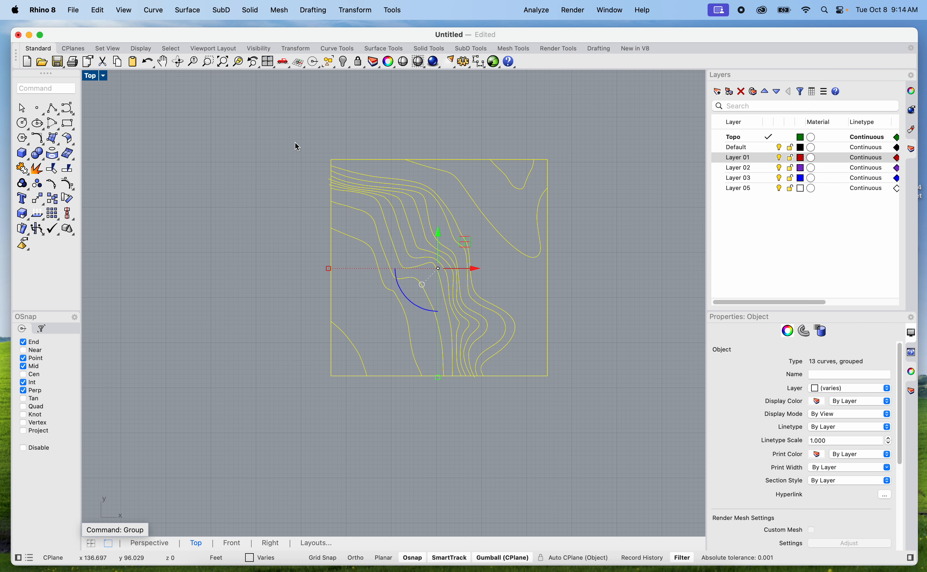
click(487, 446)
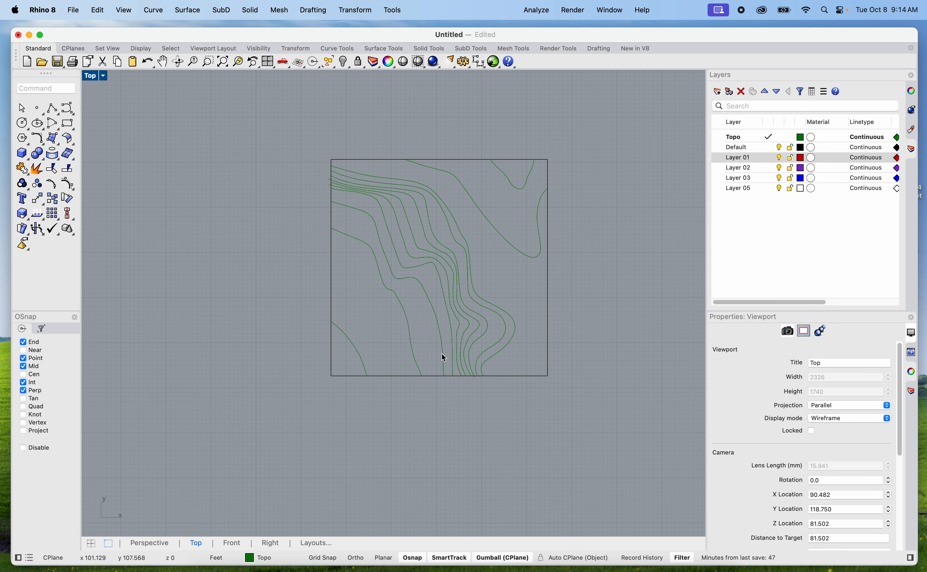
Copy the grouped contours and boundary about 61 ft straight east of the trimmed set
click(443, 356)
text(copy)
key(Return)
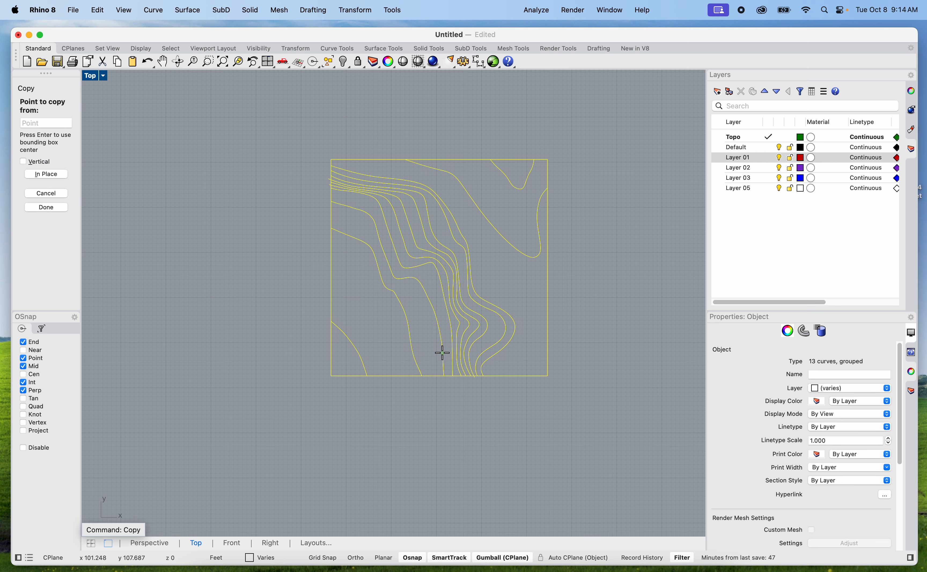
click(457, 438)
scroll(458, 437, down, 10)
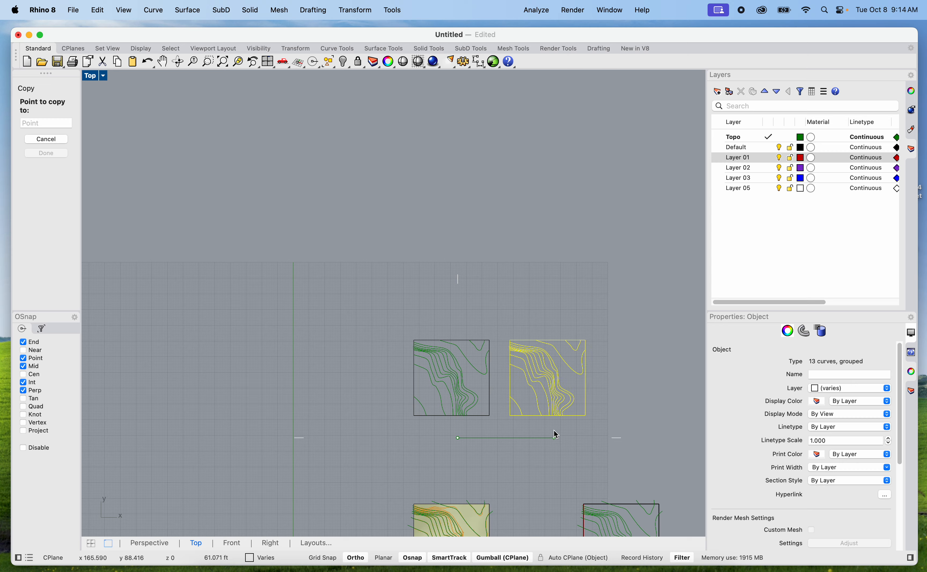
click(547, 438)
scroll(548, 438, up, 5)
key(Escape)
key(Escape)
right_drag(555, 427, 454, 412)
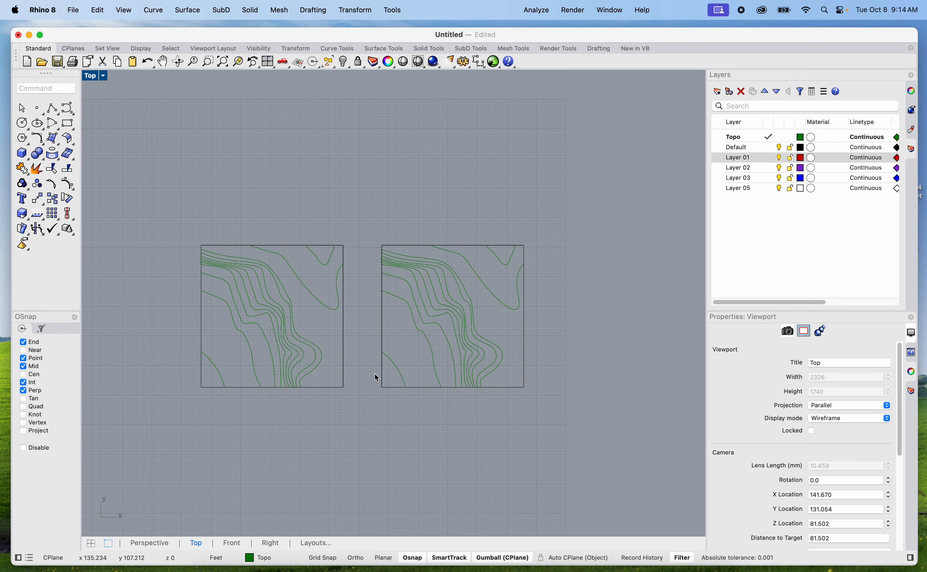
Ungroup the 13 curves of the eastern copy, leaving the western set grouped
click(293, 324)
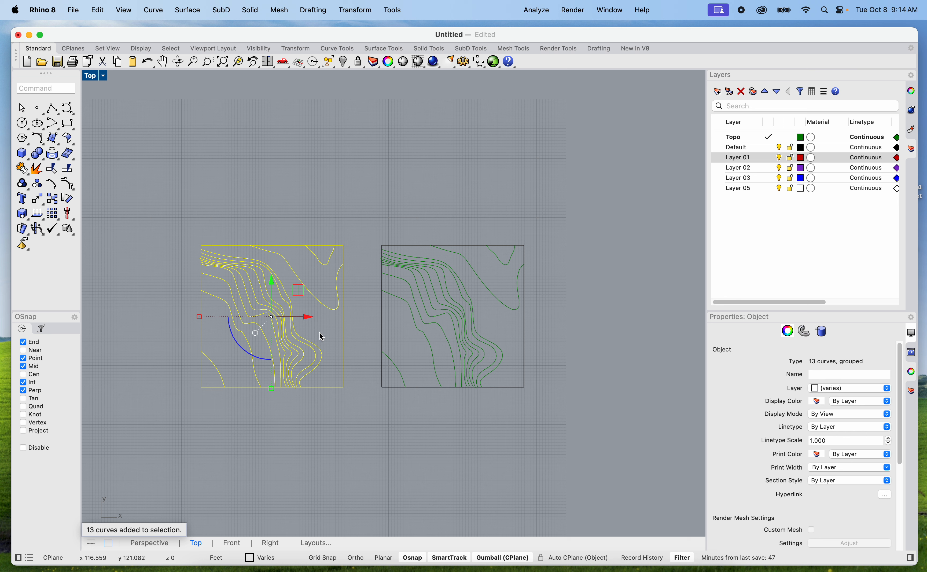
click(471, 336)
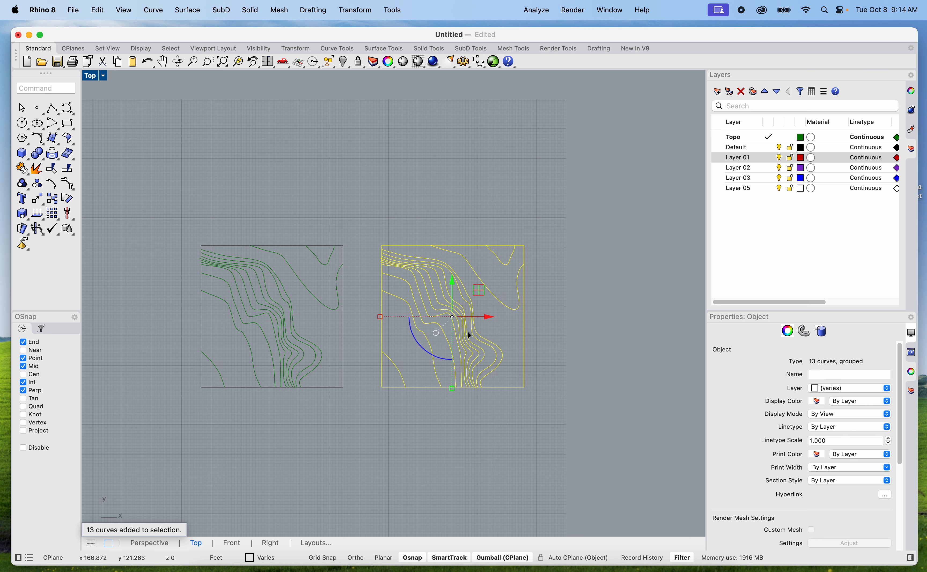
key(shift+super+g)
click(556, 239)
Examine individual contours and the site boundary in the eastern copy, checking which ones are open curves
click(497, 258)
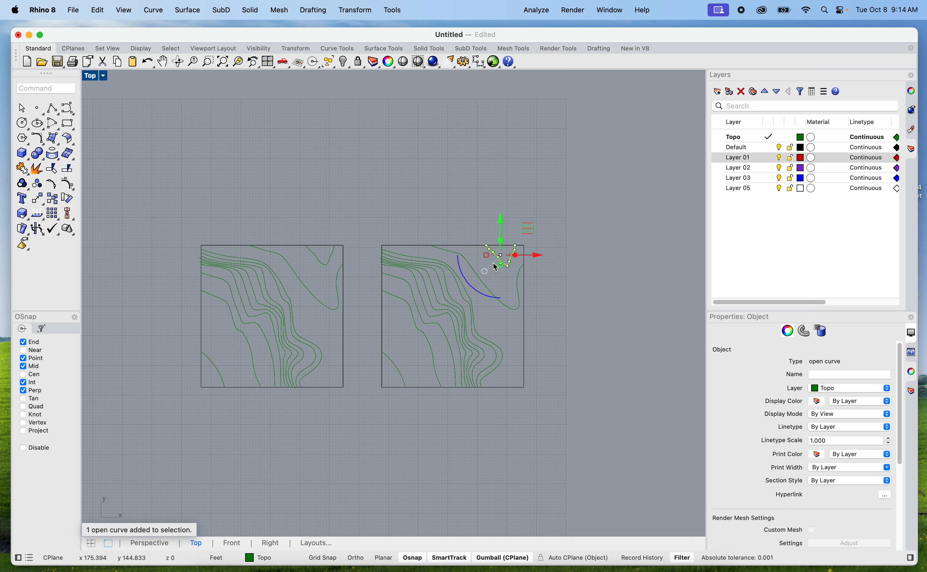
scroll(451, 253, up, 3)
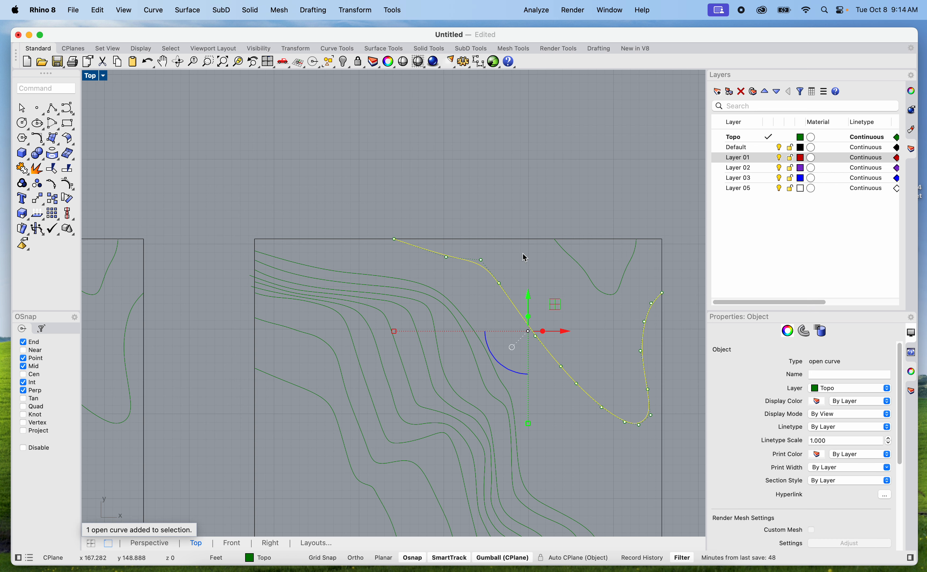
right_drag(550, 270, 501, 270)
click(521, 252)
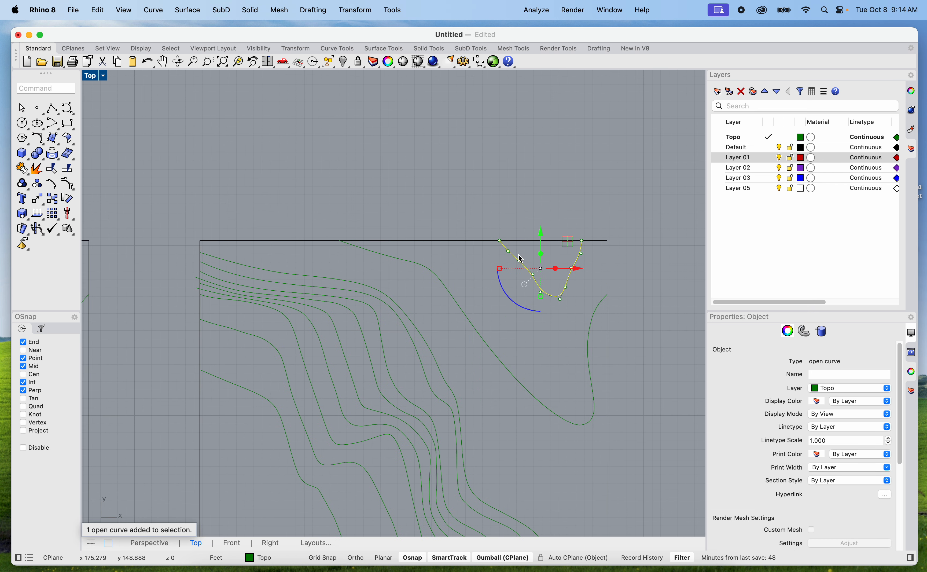
click(484, 338)
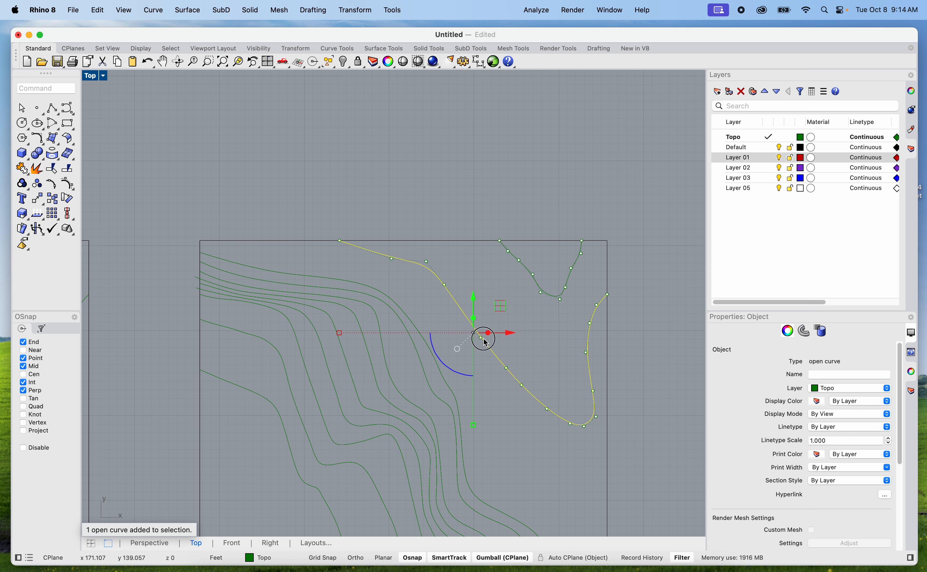
click(442, 375)
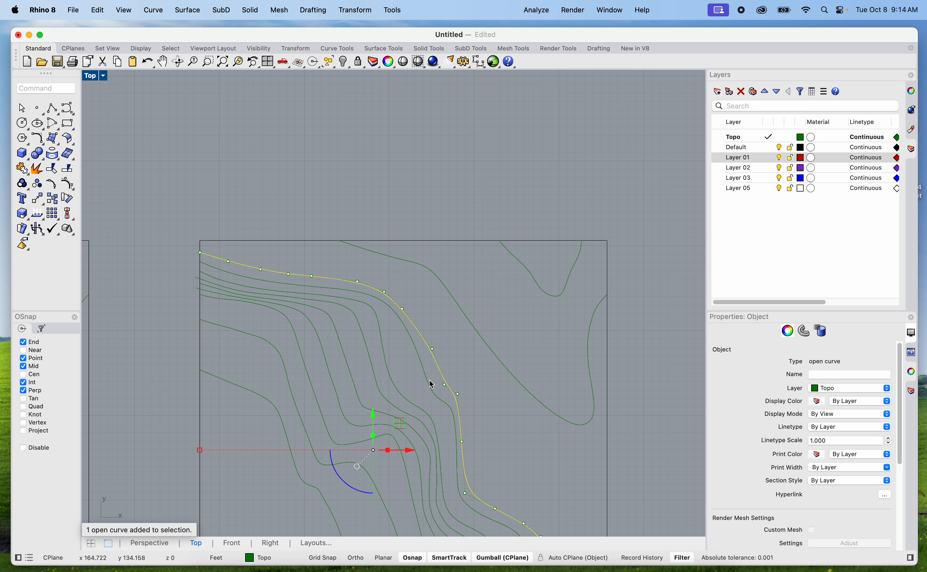
scroll(432, 379, down, 3)
click(352, 302)
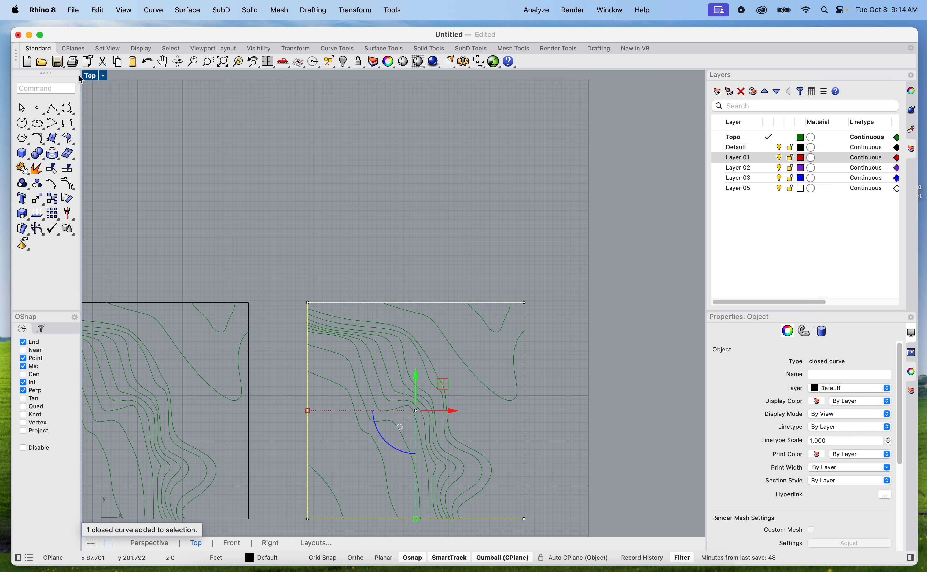
text(line)
key(Return)
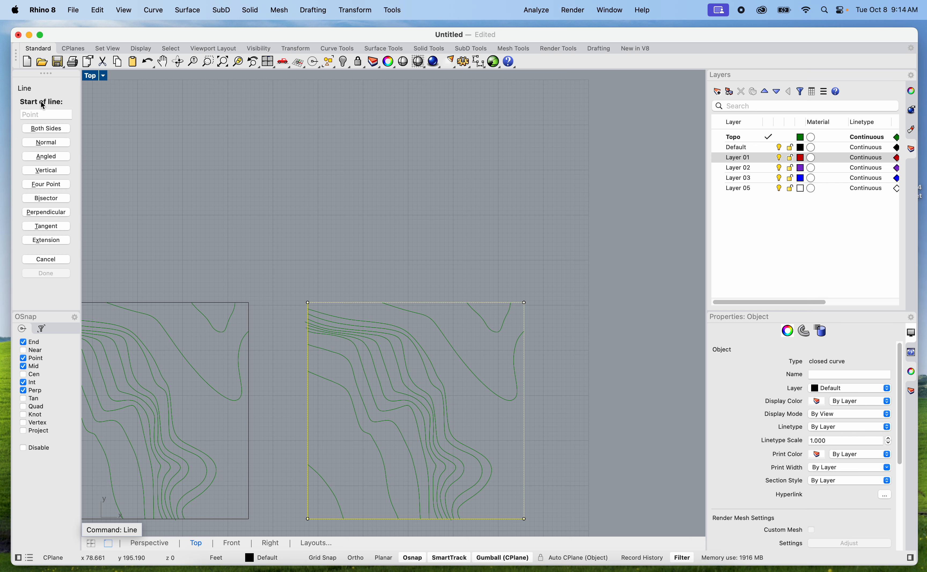
click(735, 141)
scroll(492, 275, up, 5)
click(414, 391)
key(Escape)
With only End and Int object snaps active, draw a line closing the small V-shaped contour along the north boundary
key(Return)
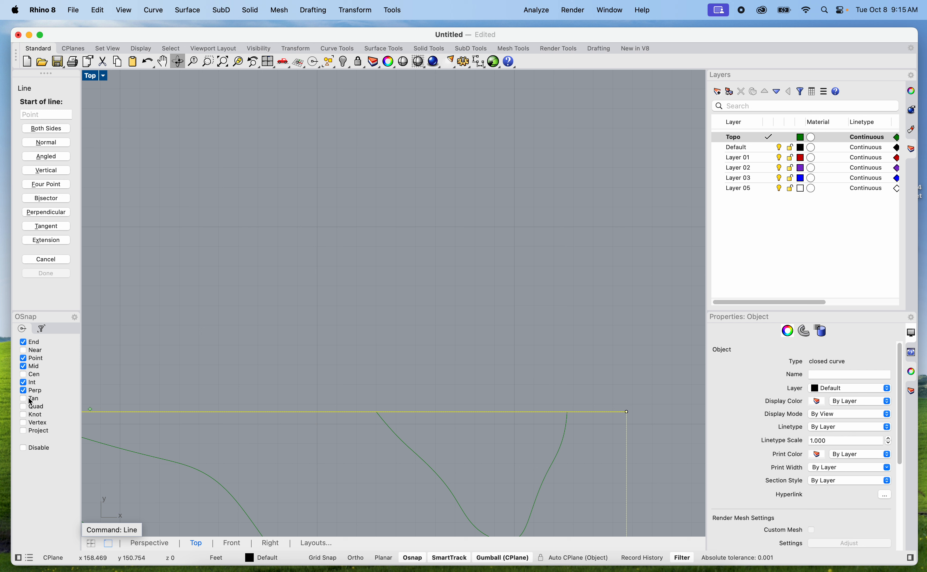
click(24, 389)
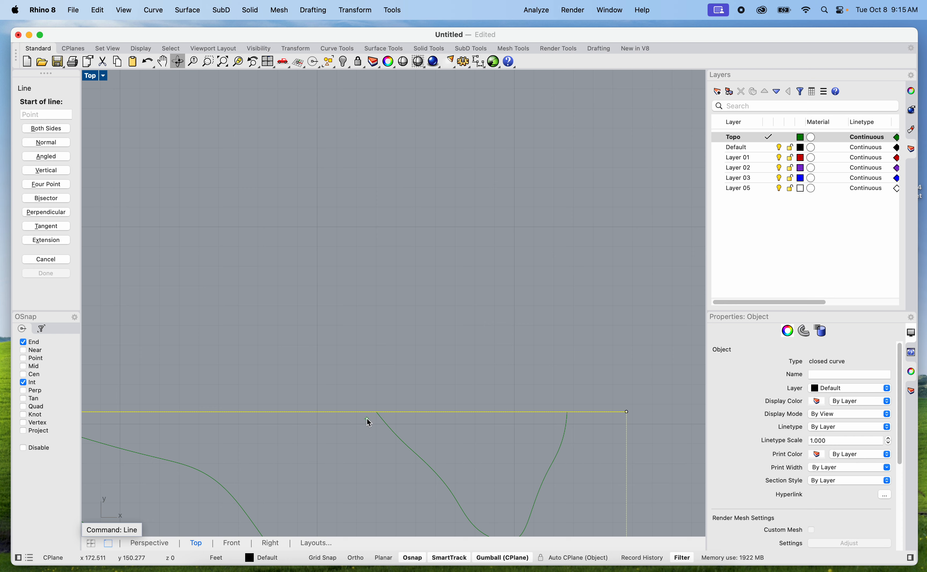
click(377, 412)
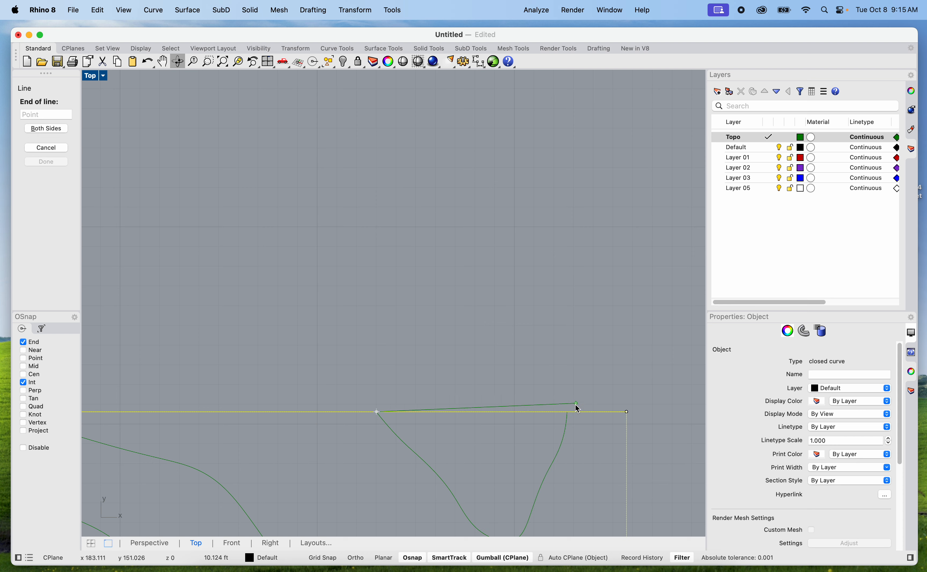
click(567, 412)
Join the small V-shaped contour and its closing line into one curve
scroll(613, 339, down, 8)
click(613, 340)
right_drag(613, 340, 564, 292)
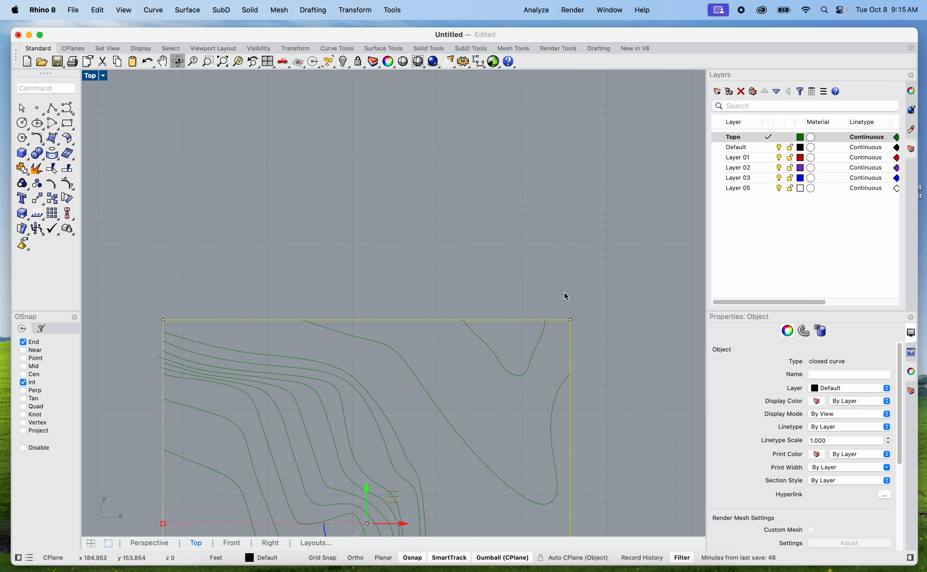
click(565, 293)
drag(441, 301, 562, 383)
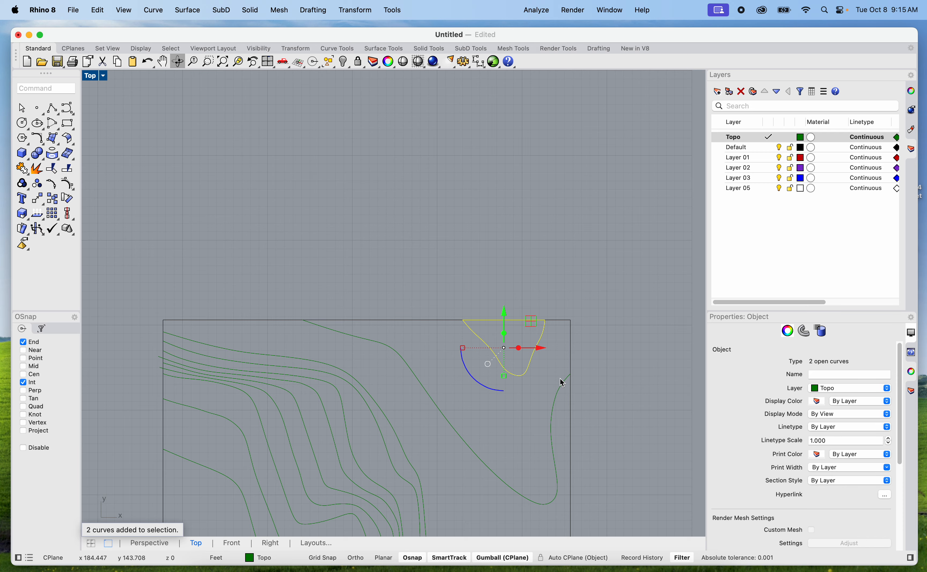
text(join)
key(Return)
click(508, 438)
Start a polyline to close the large open contour around the northeast corner of the eastern copy
scroll(509, 431, up, 4)
right_drag(496, 426, 463, 399)
key(Return)
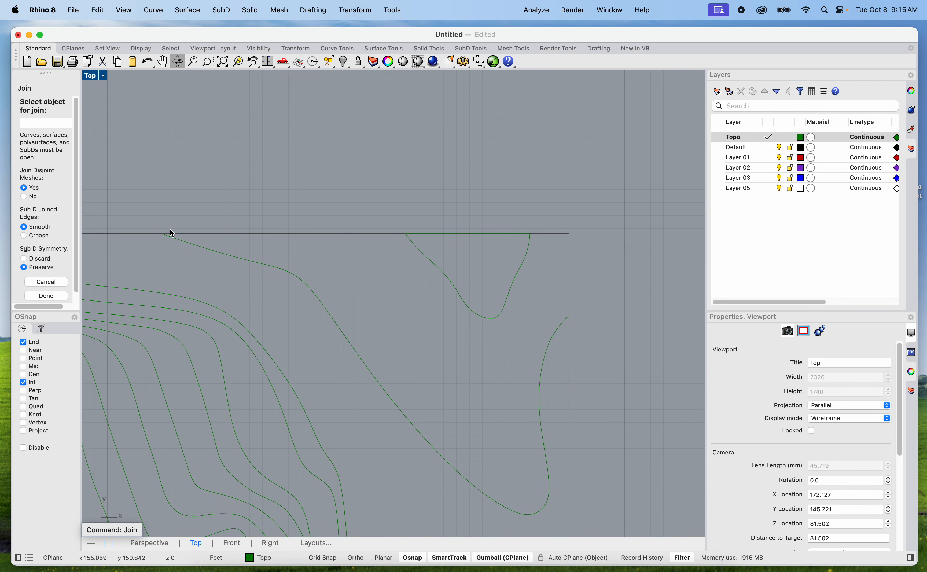
key(Escape)
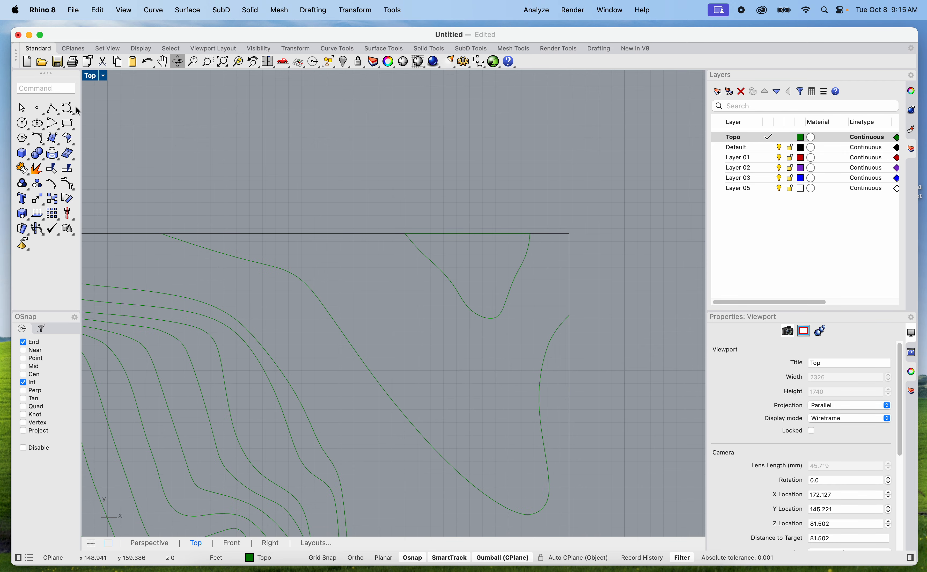
click(52, 108)
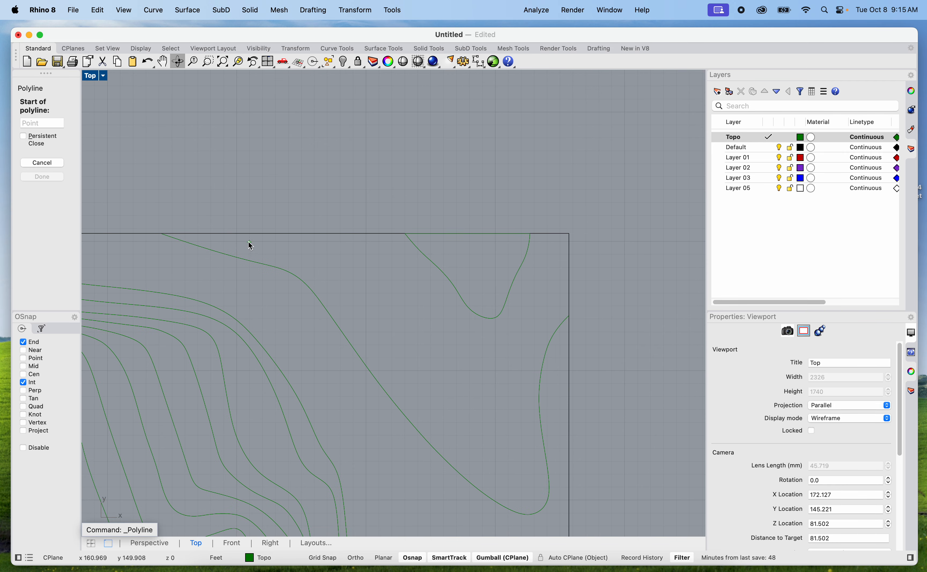
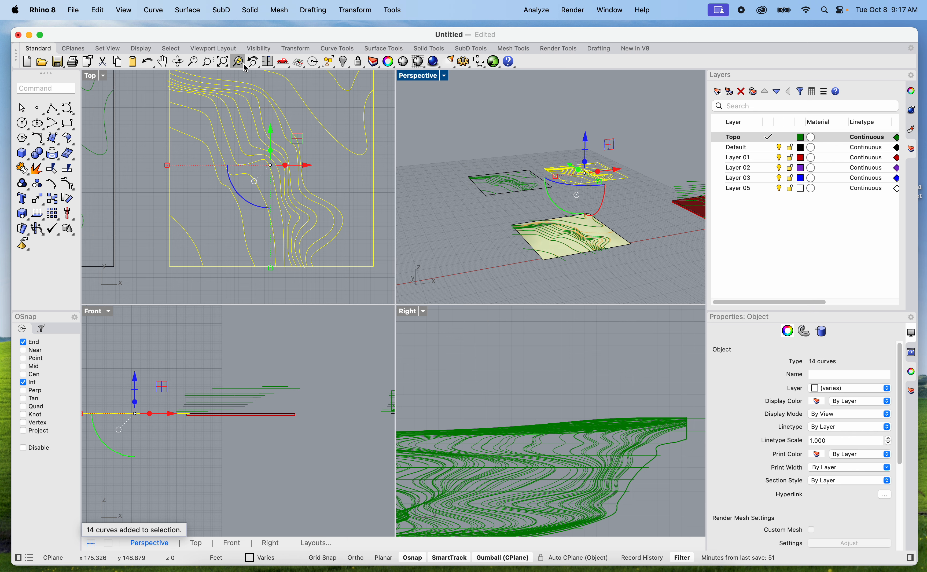
Extrude the closed contour at the southwest corner of the eastern copy into a solid 12" thick
double_click(419, 75)
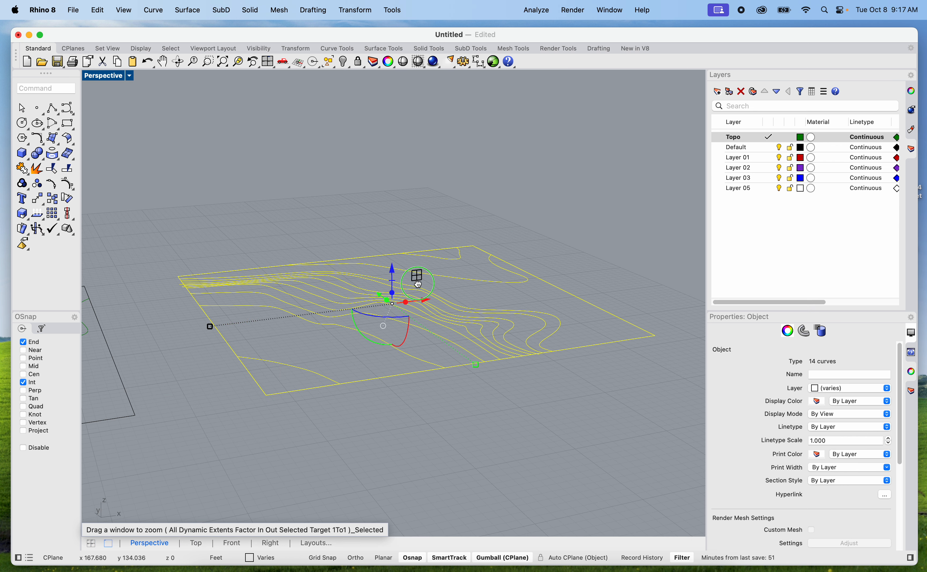
scroll(398, 350, up, 5)
key(Escape)
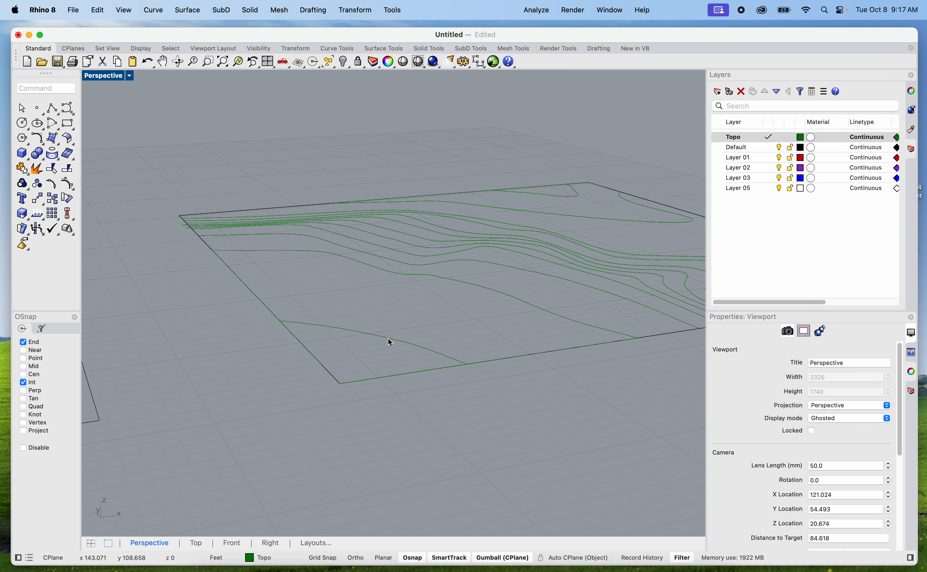
click(390, 342)
text(Extrude)
key(Return)
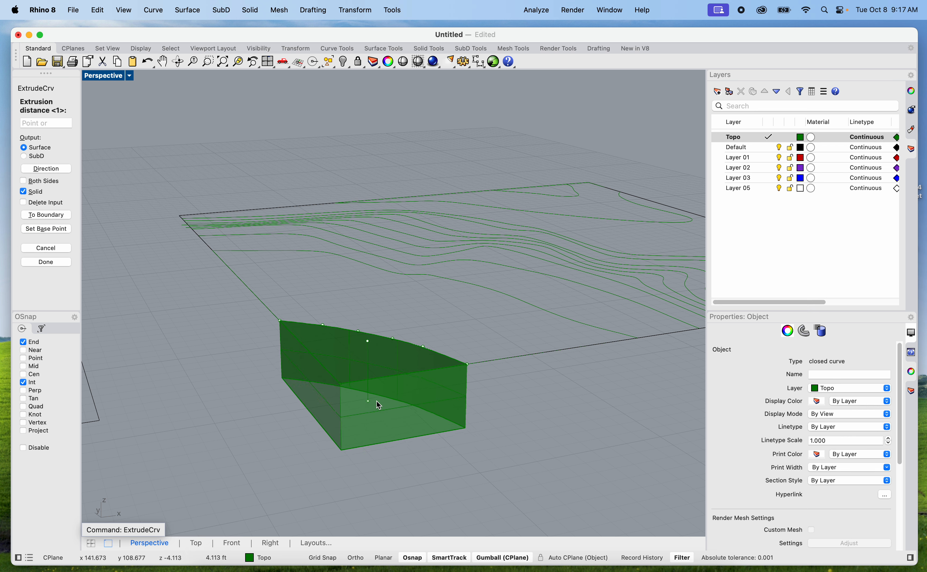
text(12")
key(Return)
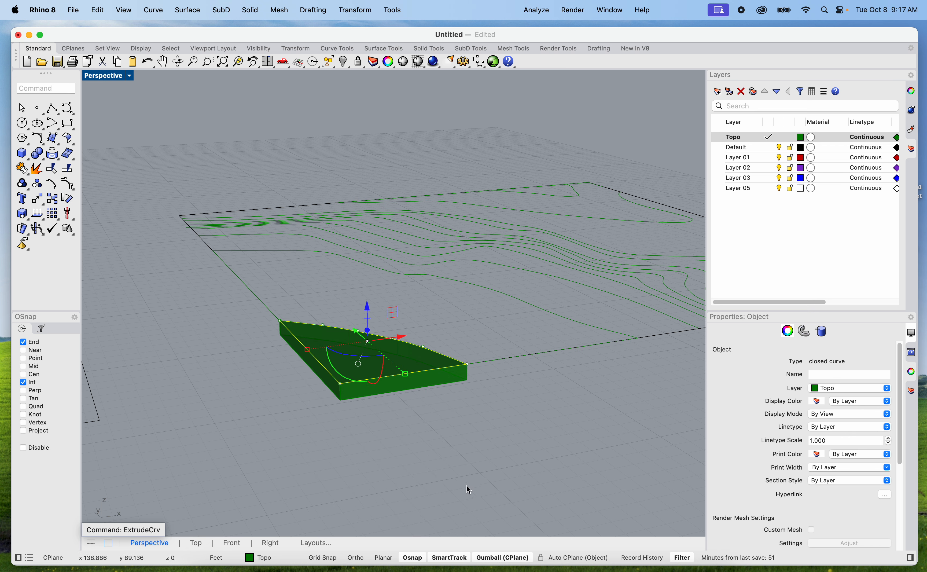
click(464, 443)
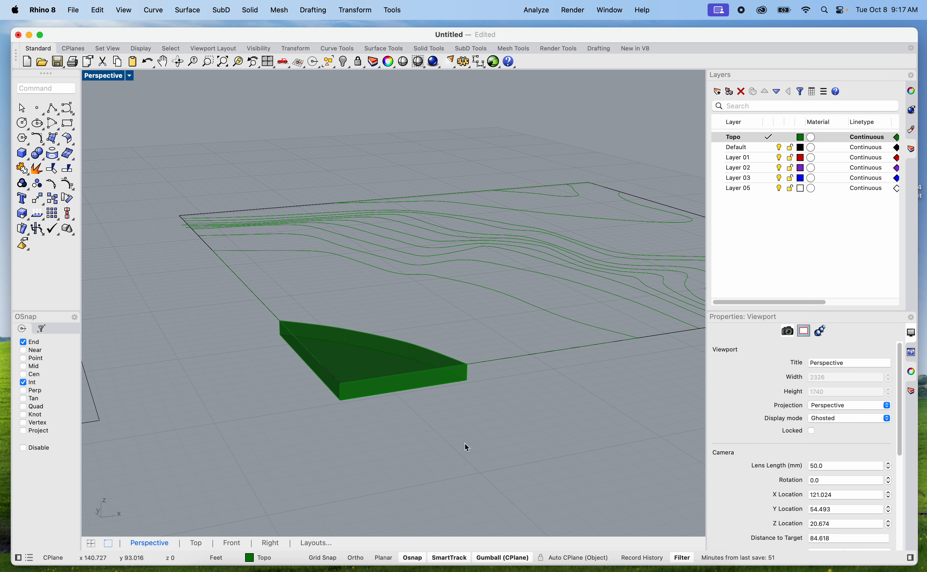
click(512, 302)
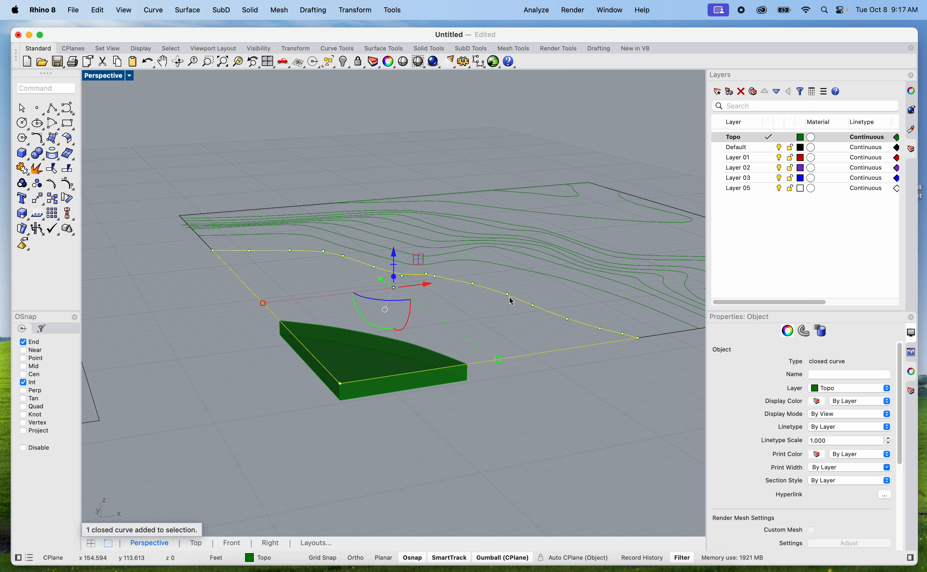
text(12")
key(Return)
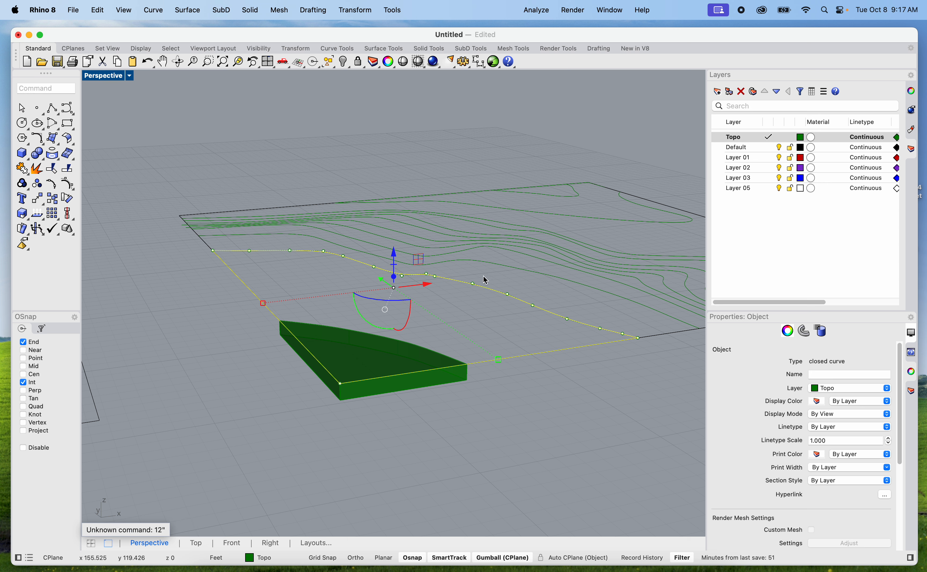
key(Escape)
Extrude the second closed contour from the southwest corner into a solid 12" thick
click(491, 286)
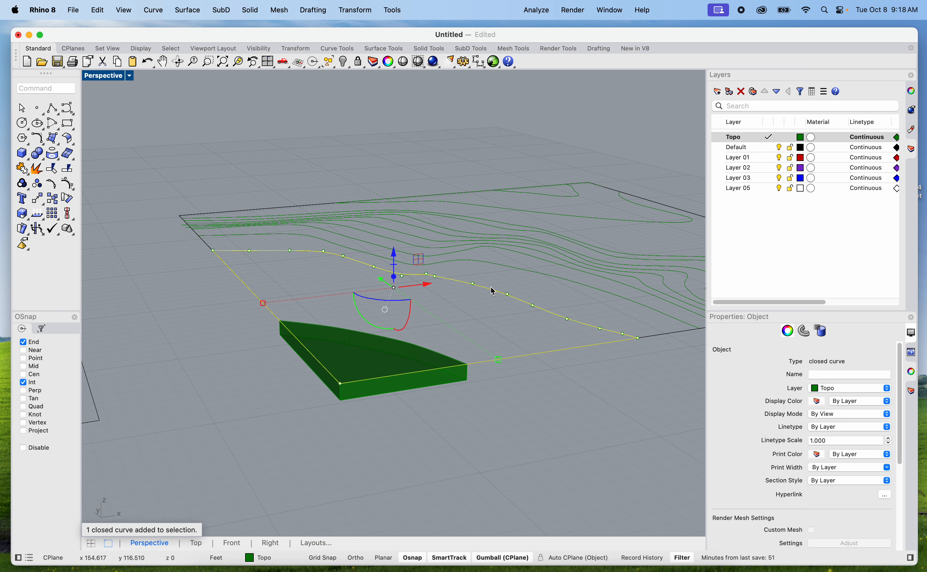
scroll(431, 336, up, 5)
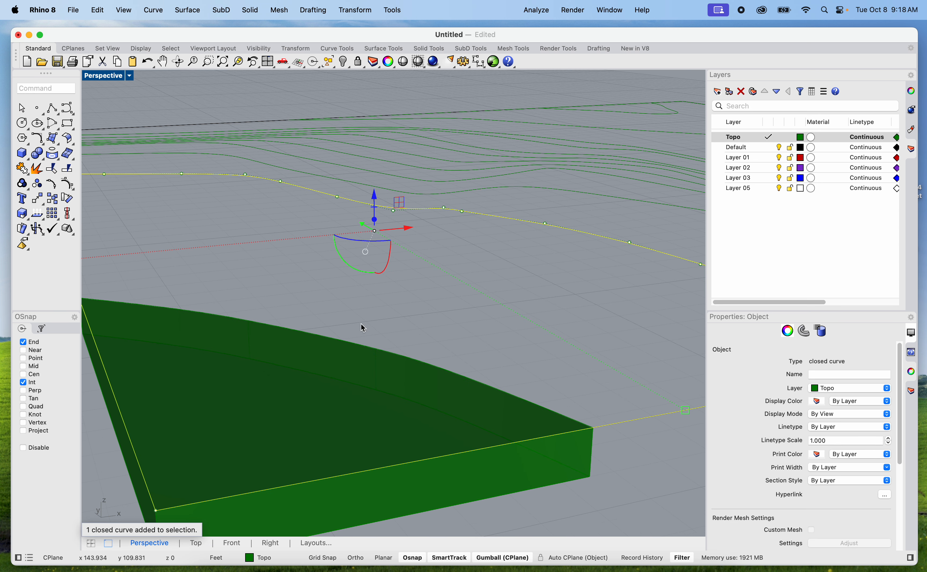
scroll(334, 318, down, 5)
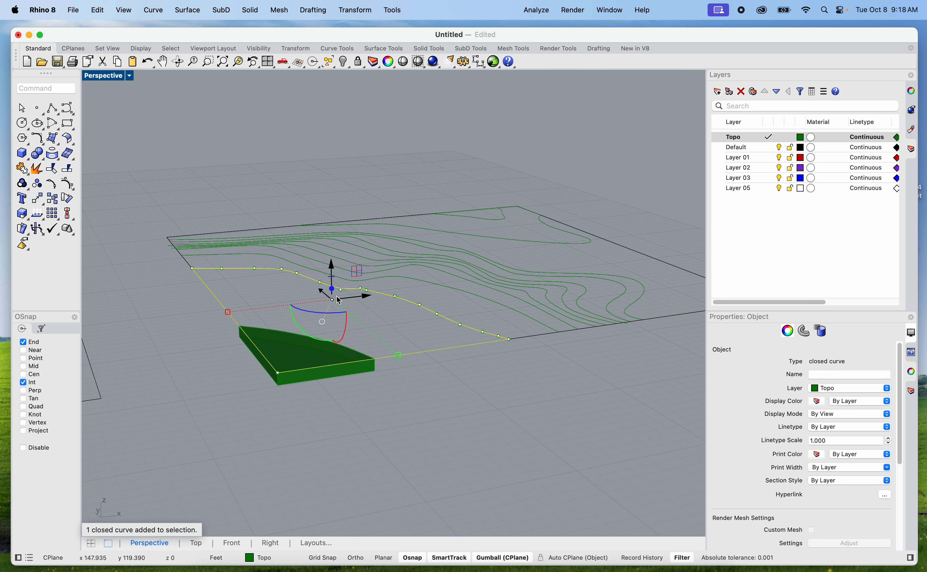
scroll(314, 327, up, 3)
scroll(320, 311, down, 4)
right_drag(321, 311, 307, 338)
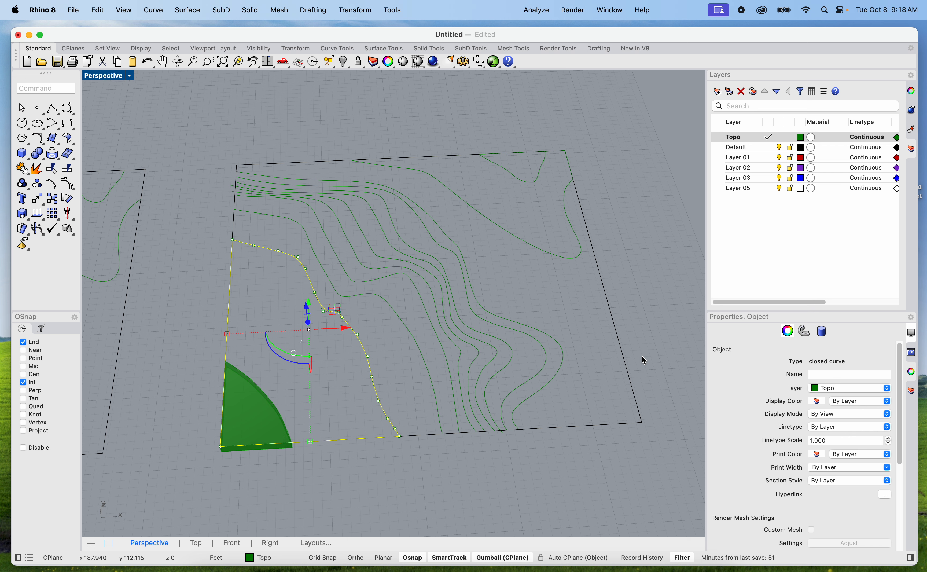
scroll(302, 360, up, 2)
text(Extrude)
key(Return)
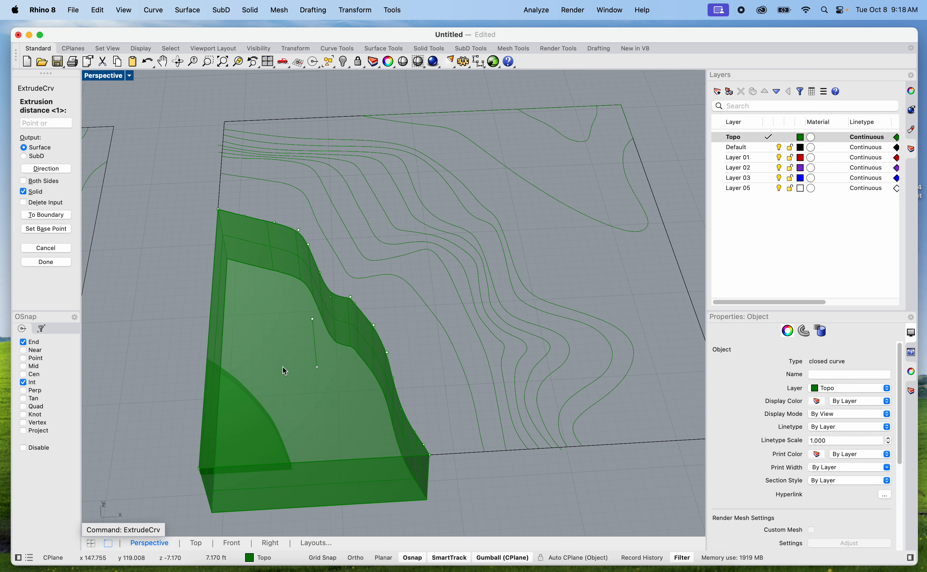
text(12")
key(Return)
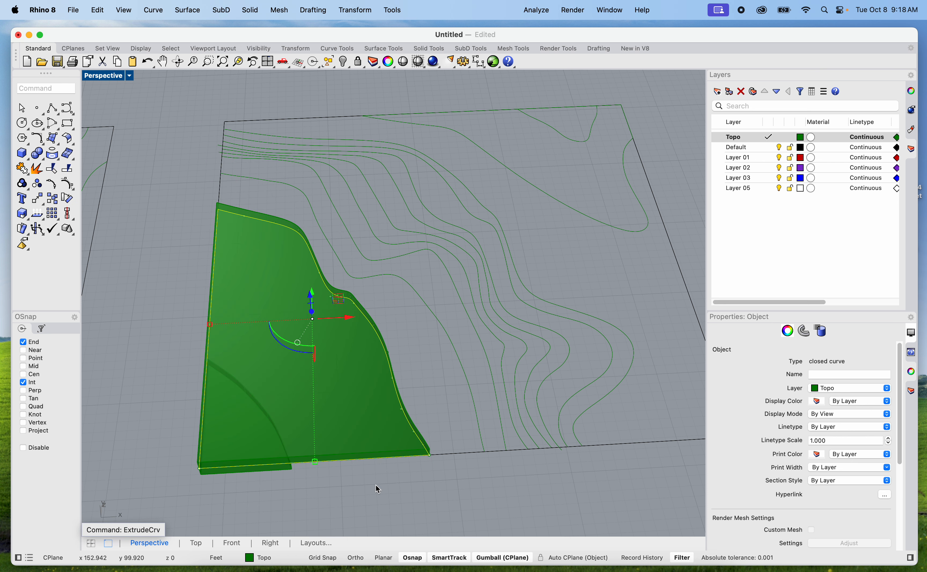
click(375, 495)
Set up a WireCut of the larger contour slab, using the closed southwest corner contour curve as the cutter
right_drag(375, 495, 312, 330)
scroll(285, 285, up, 10)
click(316, 373)
scroll(316, 376, down, 5)
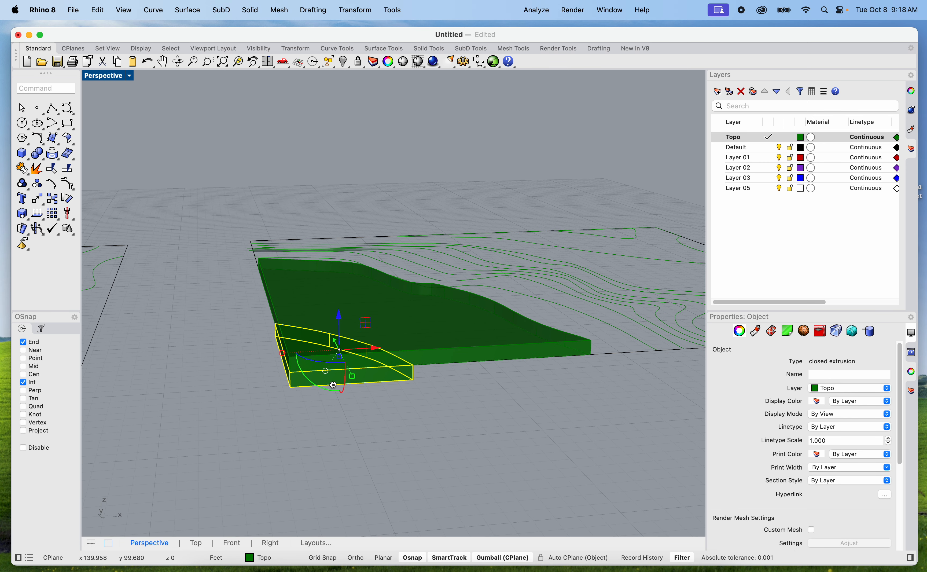
scroll(318, 372, up, 3)
click(323, 418)
click(316, 397)
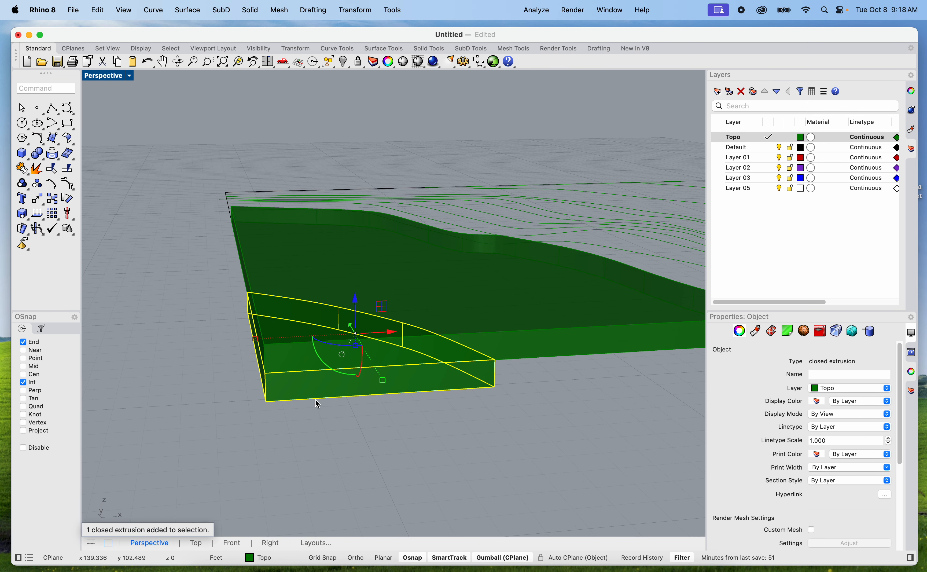
click(329, 381)
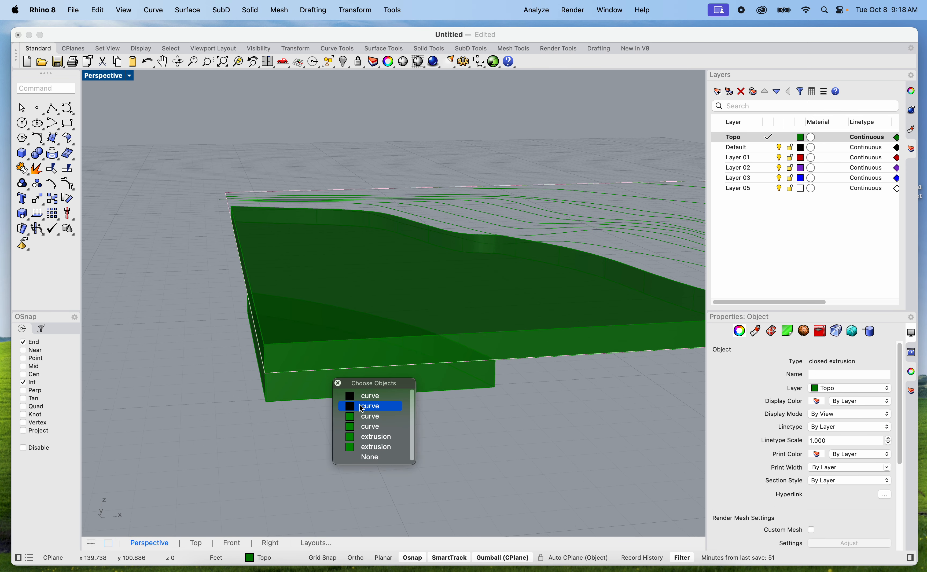
click(364, 427)
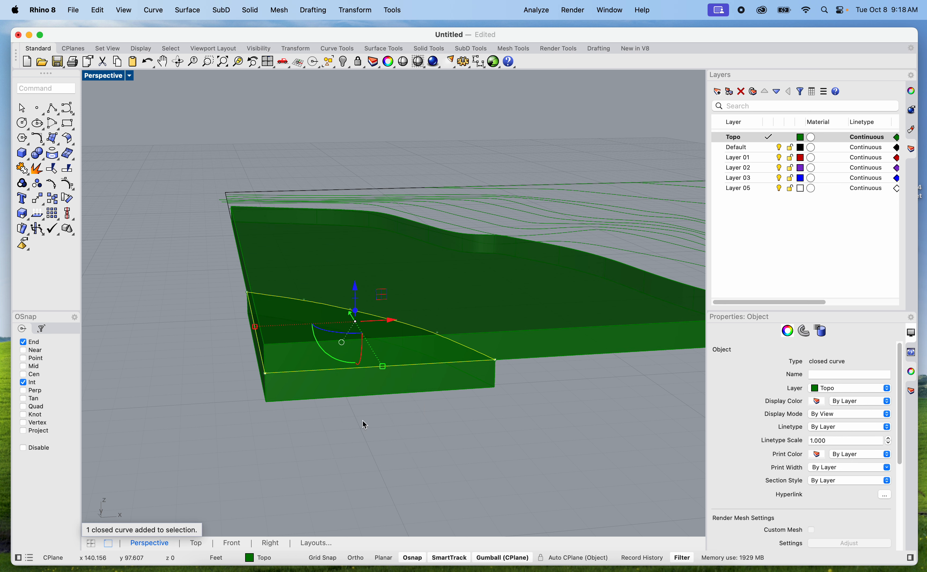
text(wirecu)
key(Return)
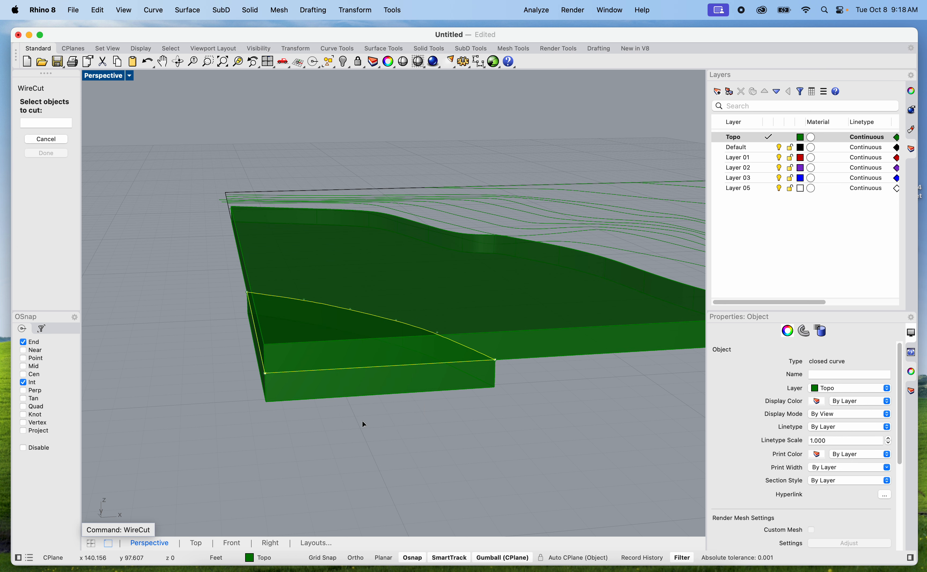
click(454, 234)
key(Return)
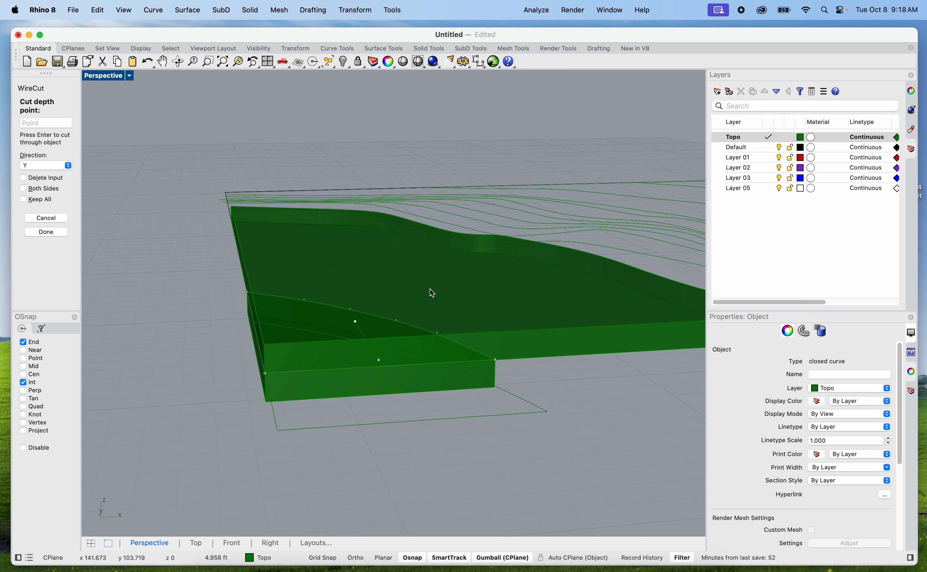
Cut the corner piece out of the larger slab along the Z direction, with the cut depth extending above the slab
scroll(441, 294, down, 8)
scroll(399, 322, up, 15)
scroll(341, 298, down, 15)
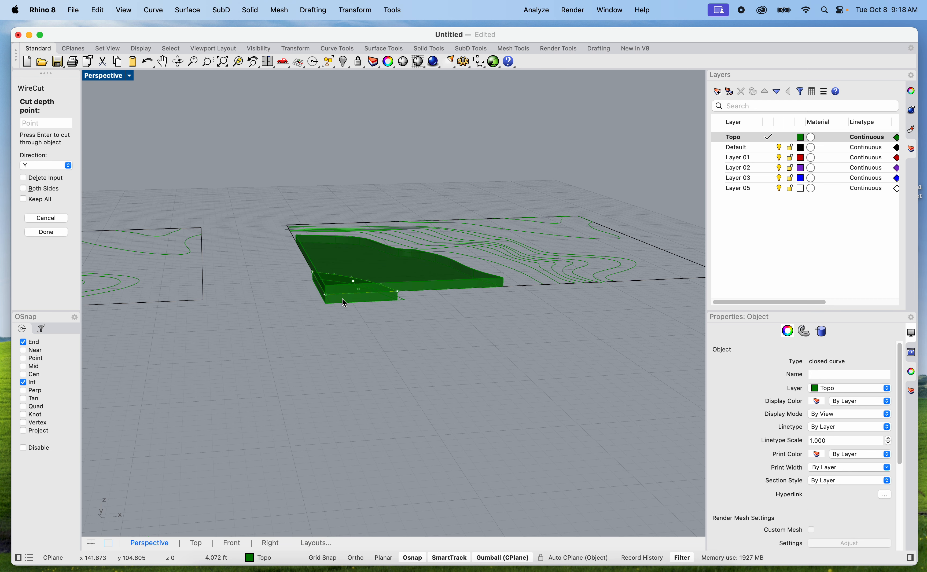
scroll(303, 296, up, 2)
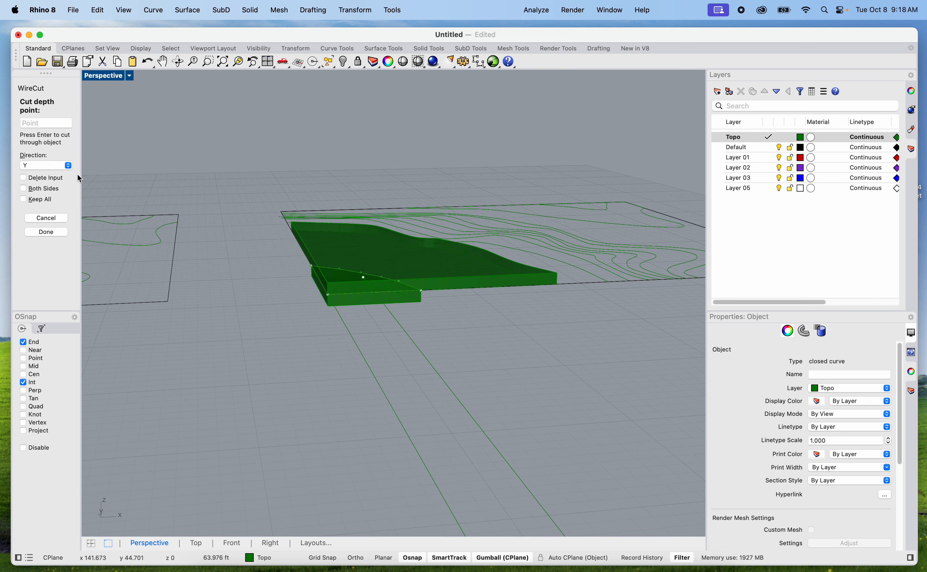
click(67, 165)
click(67, 176)
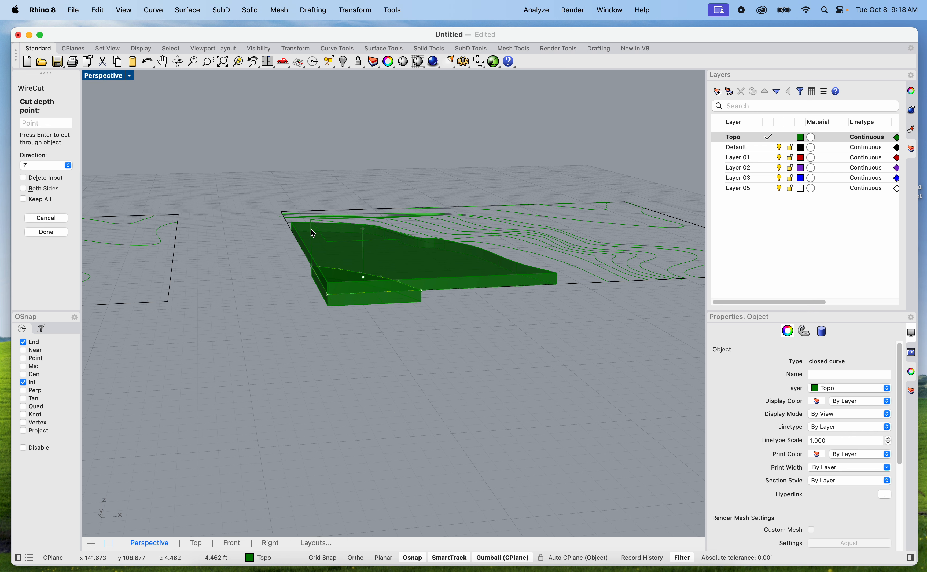
click(358, 126)
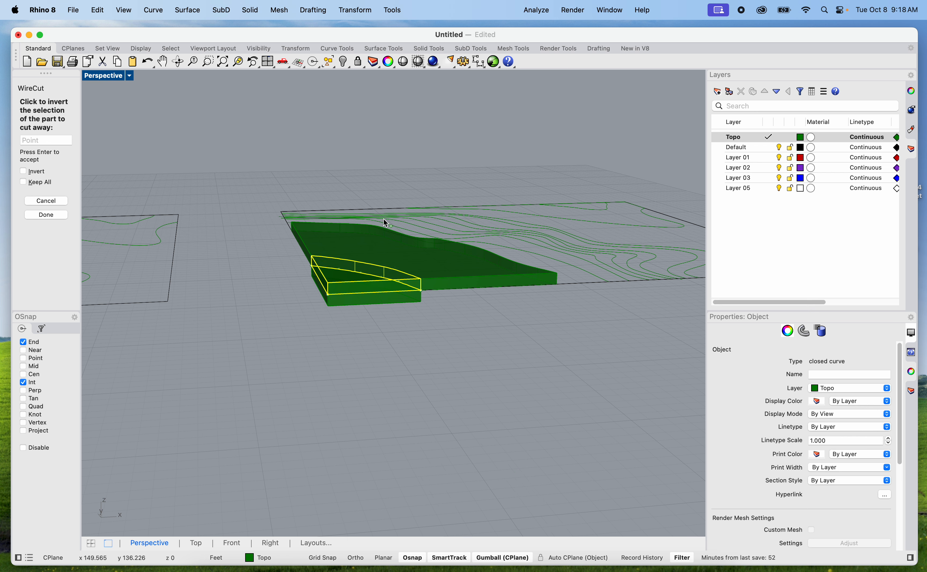
key(Return)
click(436, 349)
scroll(374, 288, up, 10)
shift+right_drag(373, 333, 336, 369)
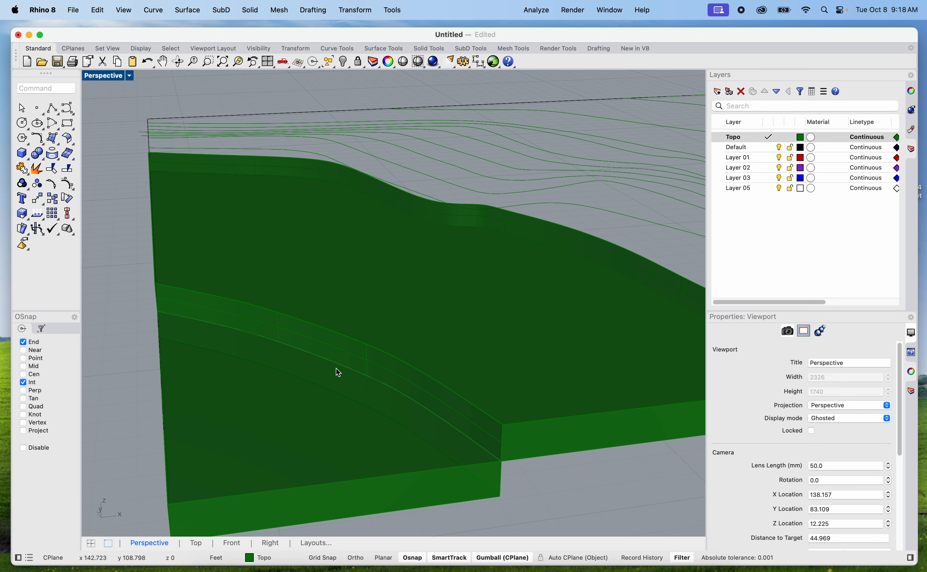
Delete both extruded slabs, keeping only the contour curves
click(360, 326)
key(Delete)
click(319, 402)
key(Delete)
Draw a polyline from the southwest contour's west end around the northwest, northeast and southeast site corners to its south end
mouse_move(326, 392)
right_down()
mouse_move(321, 348)
mouse_move(306, 367)
mouse_move(309, 396)
right_up()
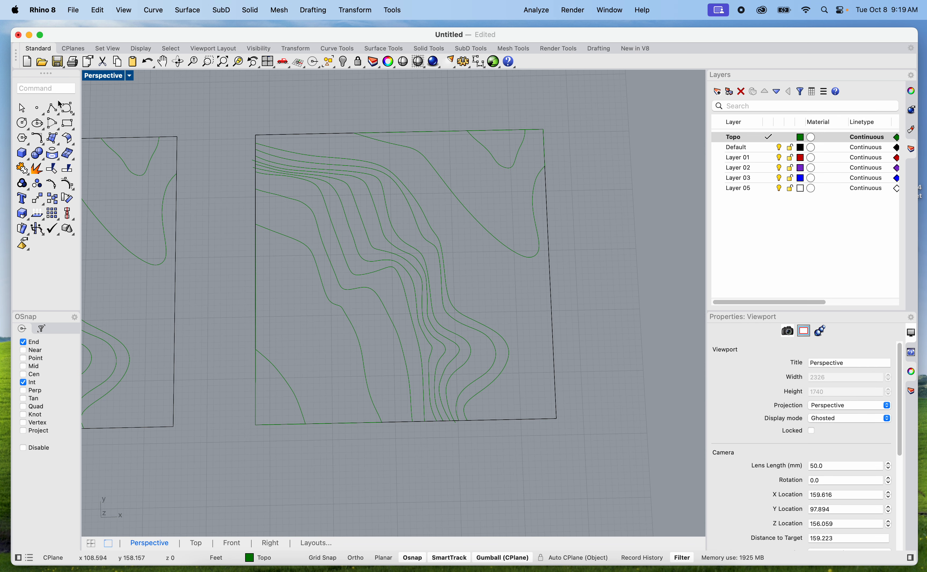
click(52, 108)
click(256, 349)
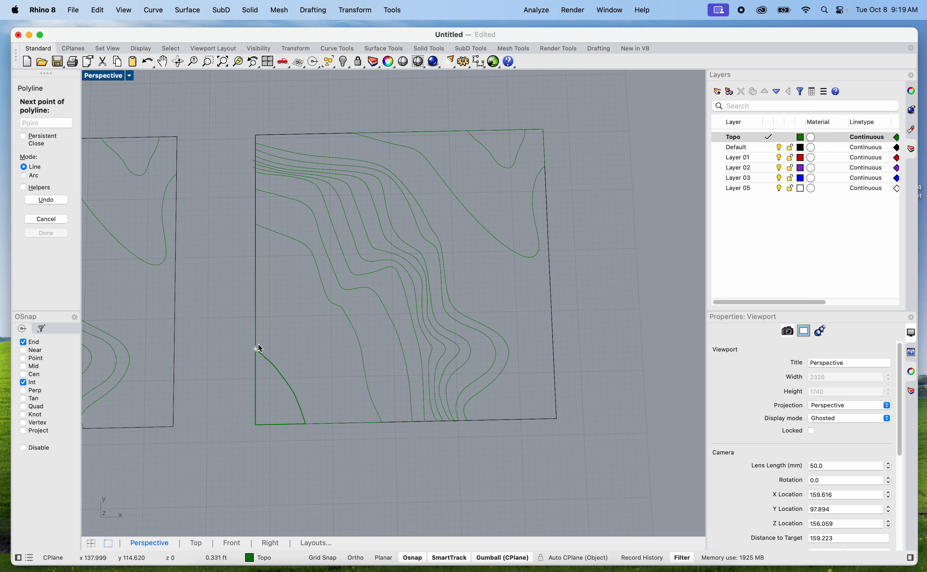
click(256, 134)
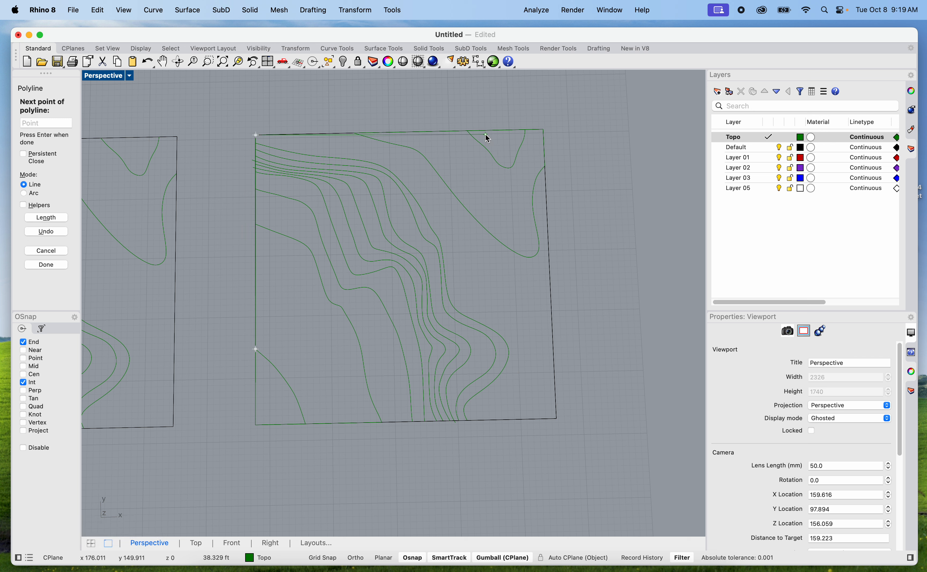
click(544, 129)
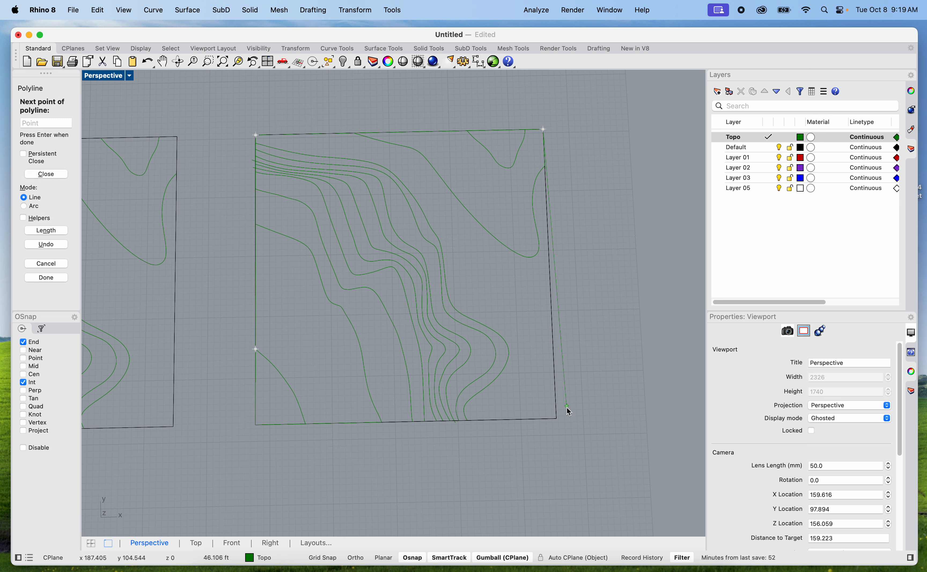
click(557, 418)
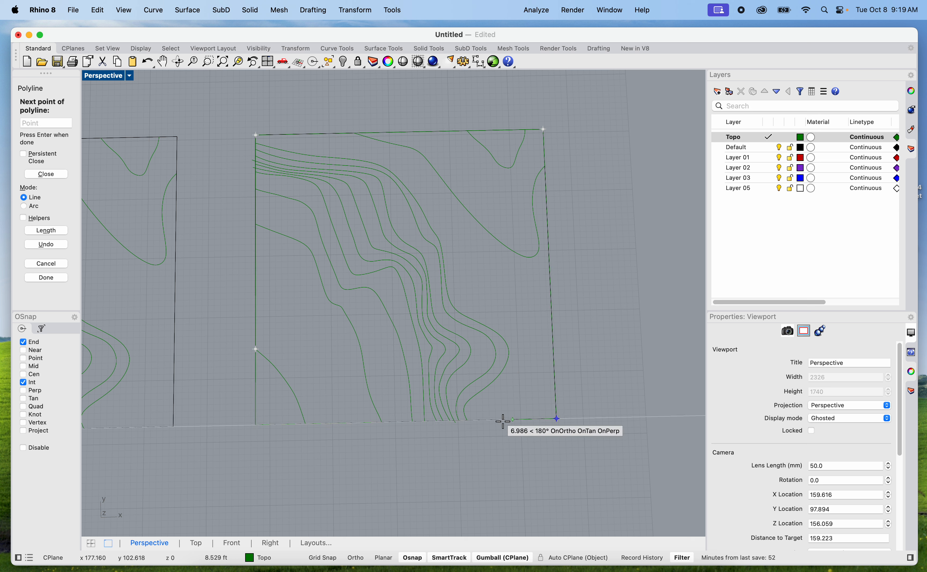
click(305, 424)
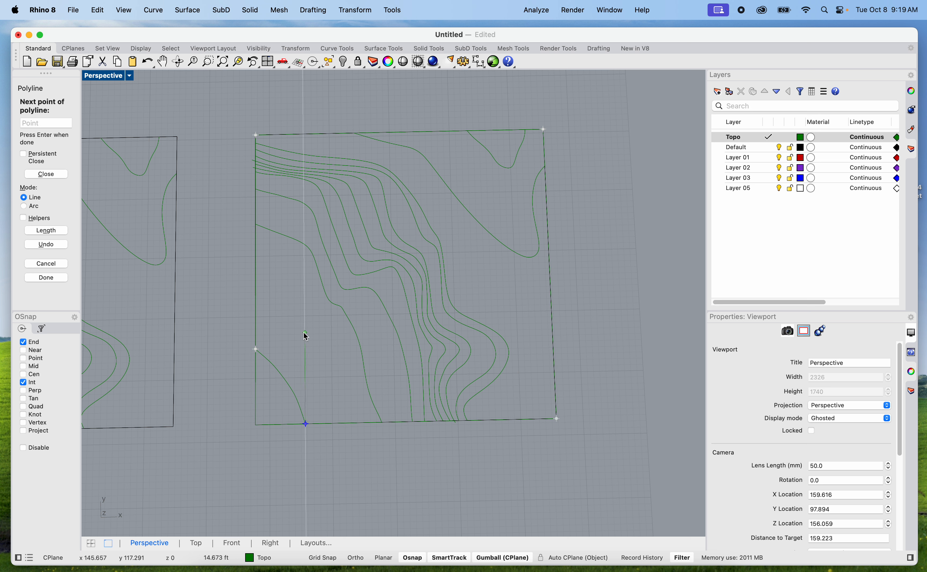
key(Return)
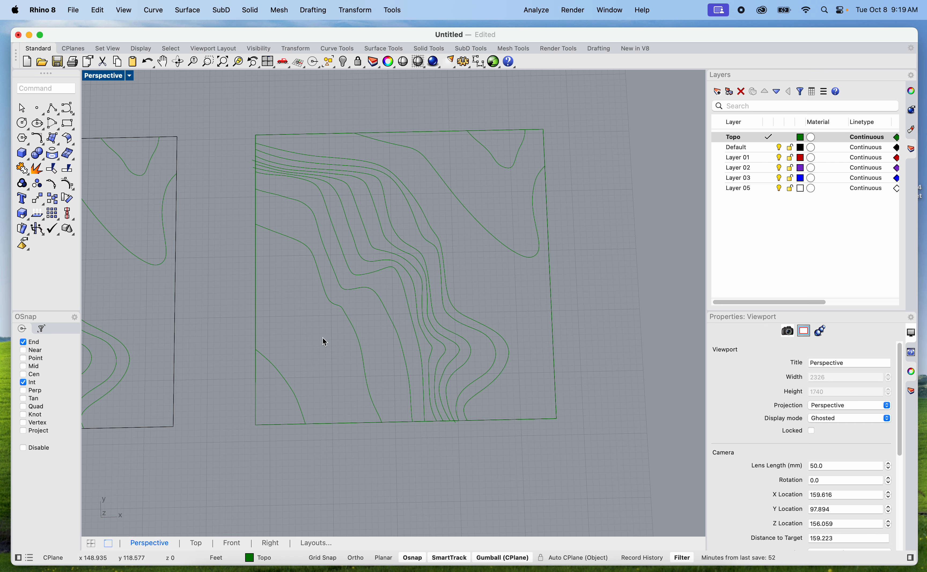
Explode the closed green curve around the site's southwest corner into separate segments
scroll(288, 382, up, 5)
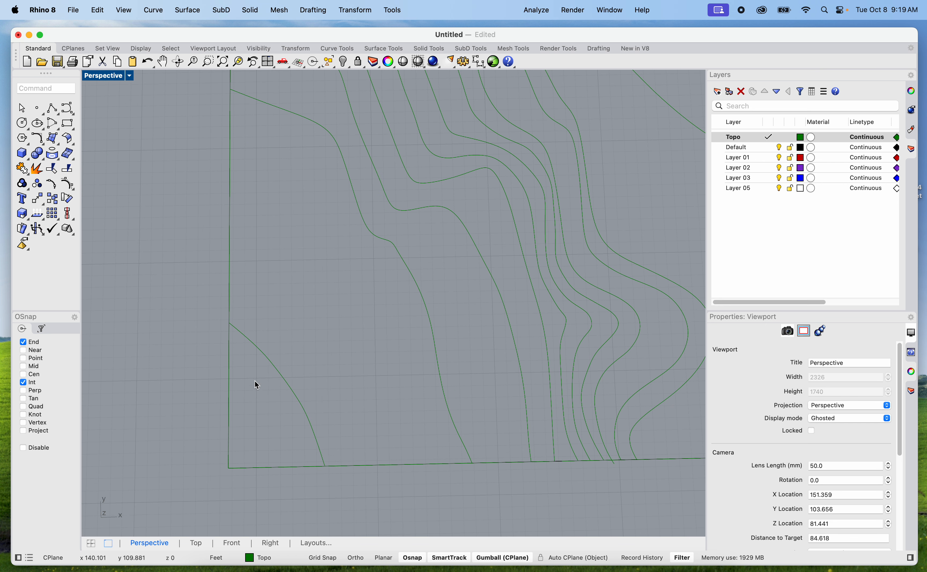
click(230, 392)
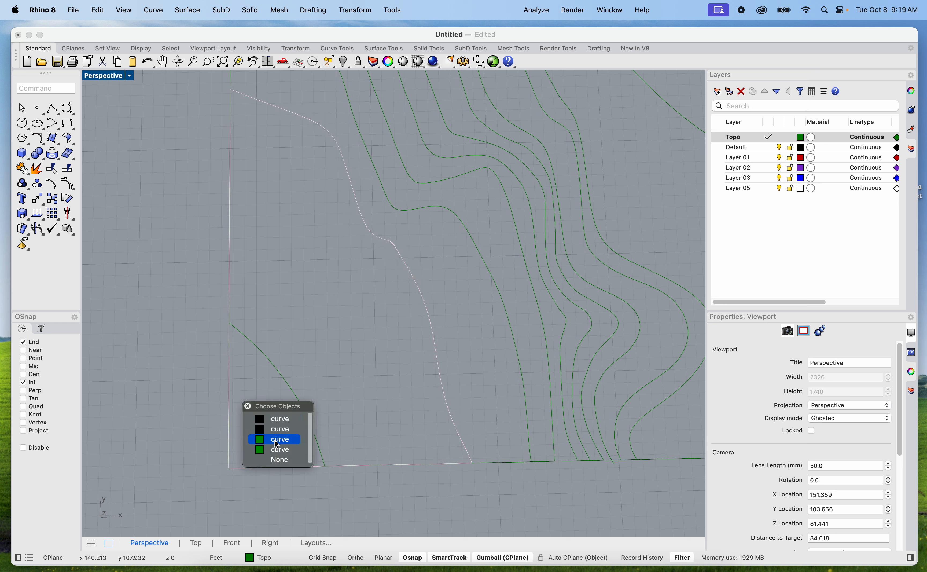
click(277, 451)
text(Explode)
key(Return)
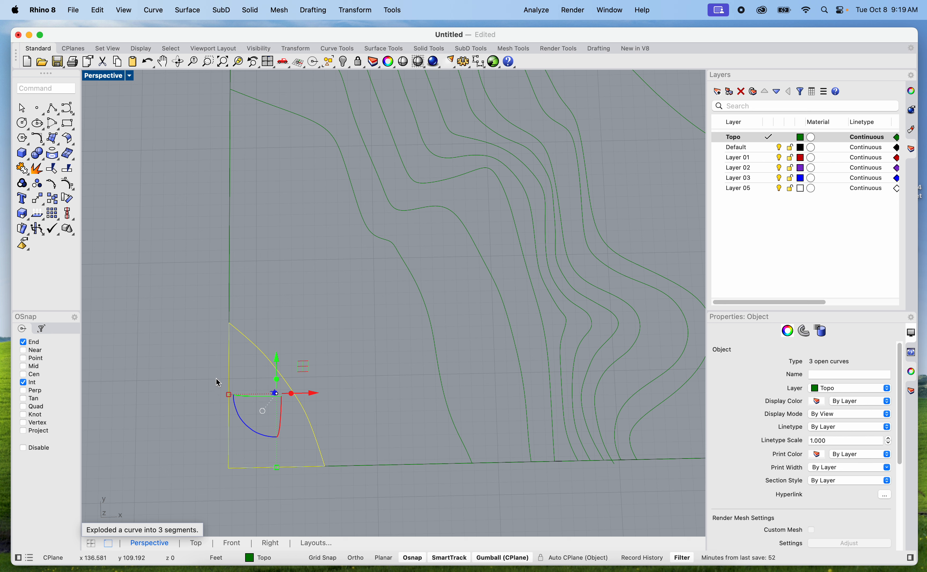
Delete the exploded curve's straight west and south edge segments, keeping only the curved southwest contour
key(Escape)
click(231, 368)
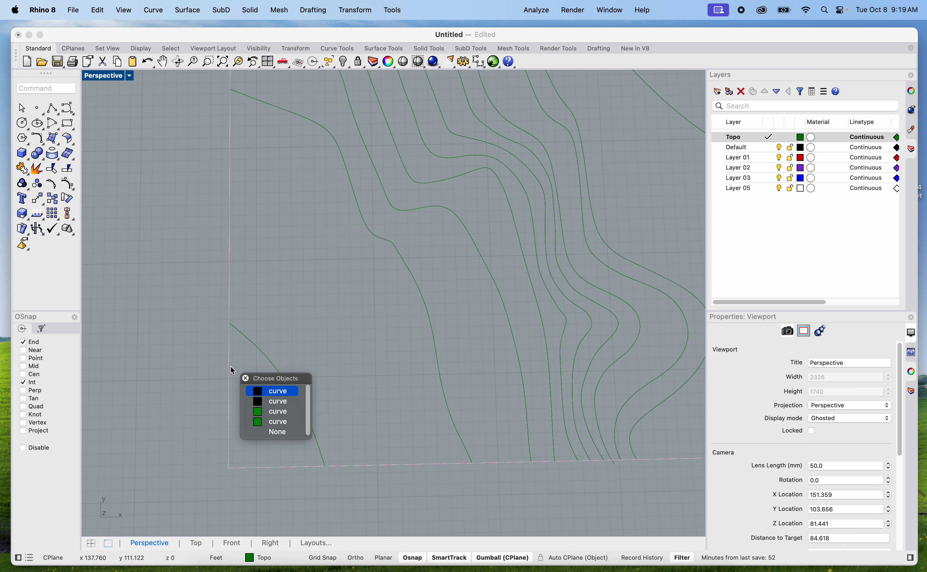
click(268, 422)
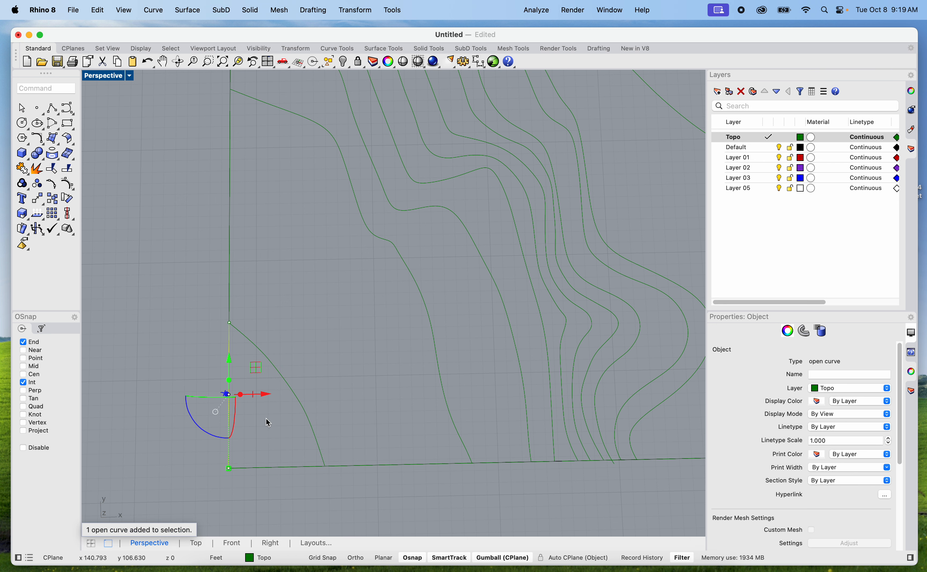
key(Delete)
click(292, 468)
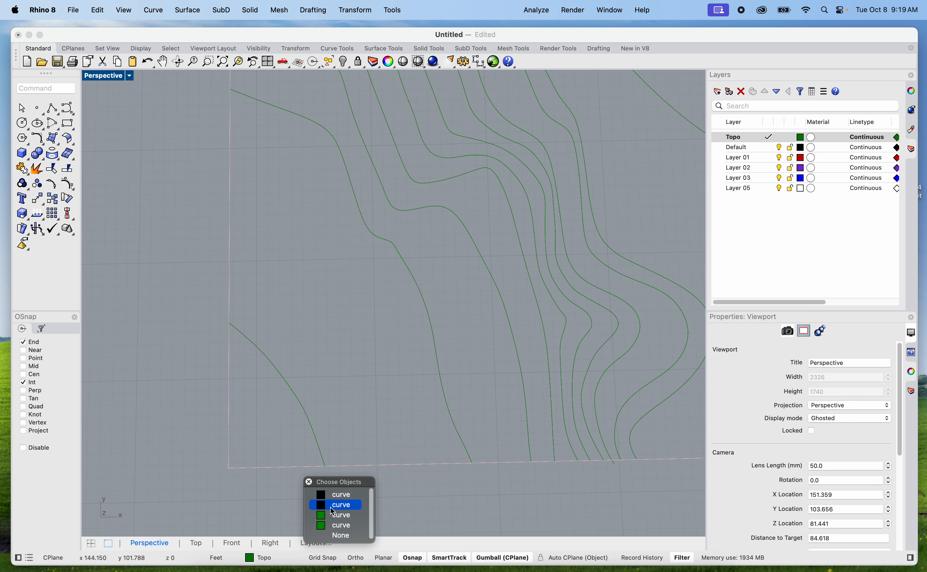
click(334, 516)
key(Delete)
scroll(327, 346, down, 5)
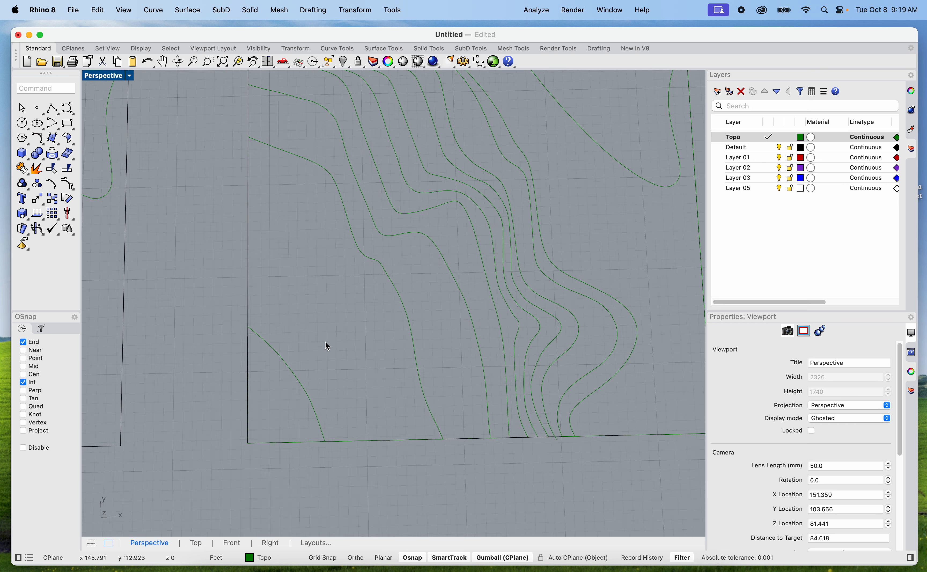
Join the southwest contour curve with the polyline around the other three site corners into one closed curve
click(316, 366)
click(356, 394)
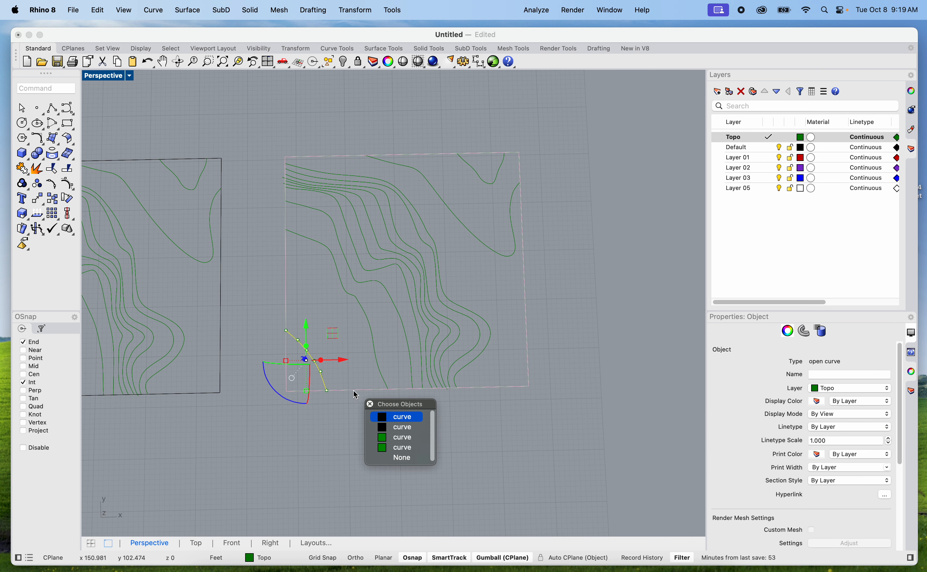
click(401, 443)
text(join)
key(Return)
scroll(296, 373, up, 5)
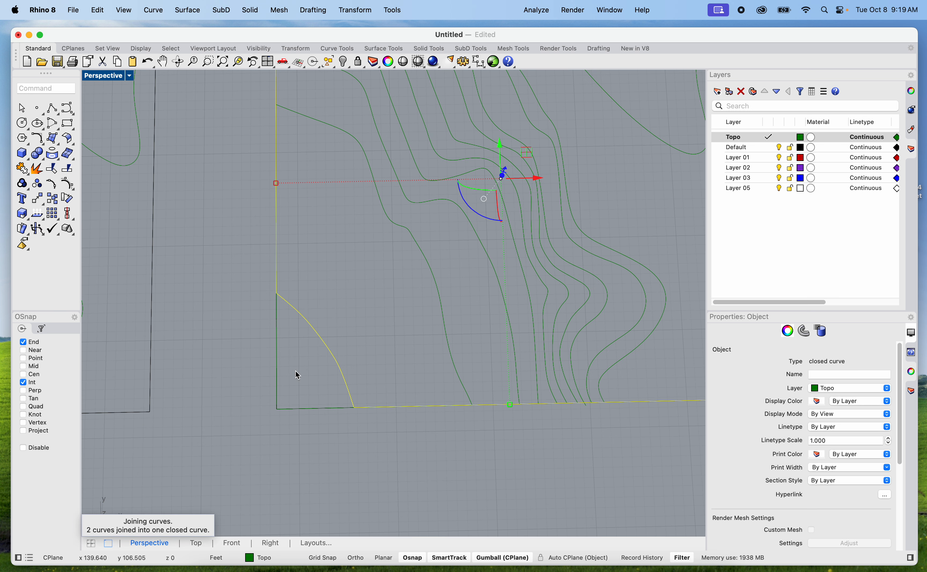
Extrude the joined closed curve upward as a 12" solid slab
double_click(117, 78)
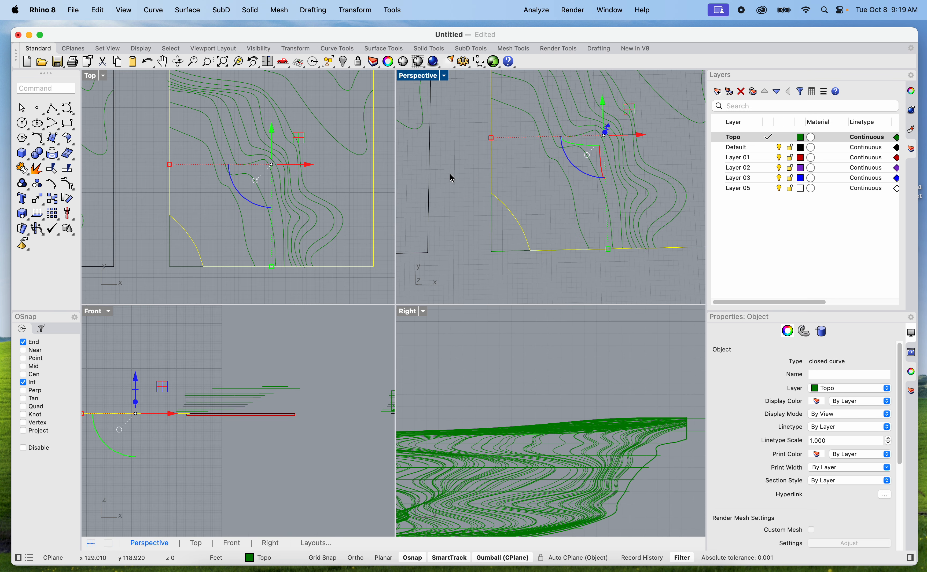
double_click(409, 75)
right_drag(449, 284, 385, 338)
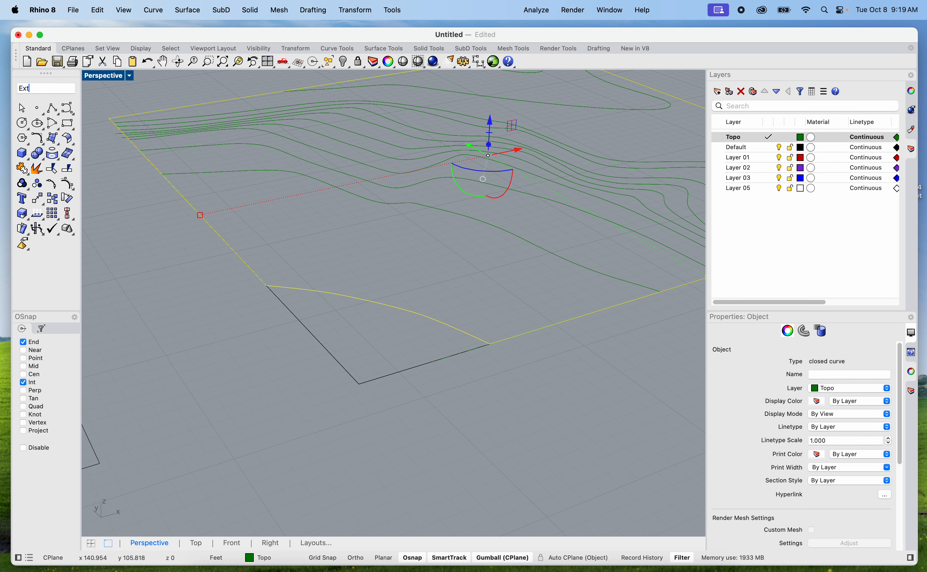
key(Return)
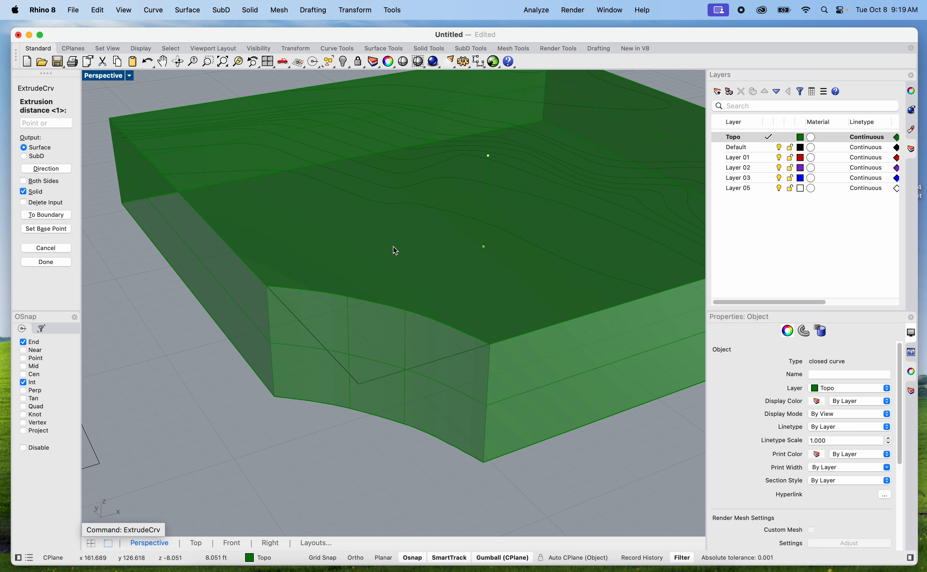
text(12)
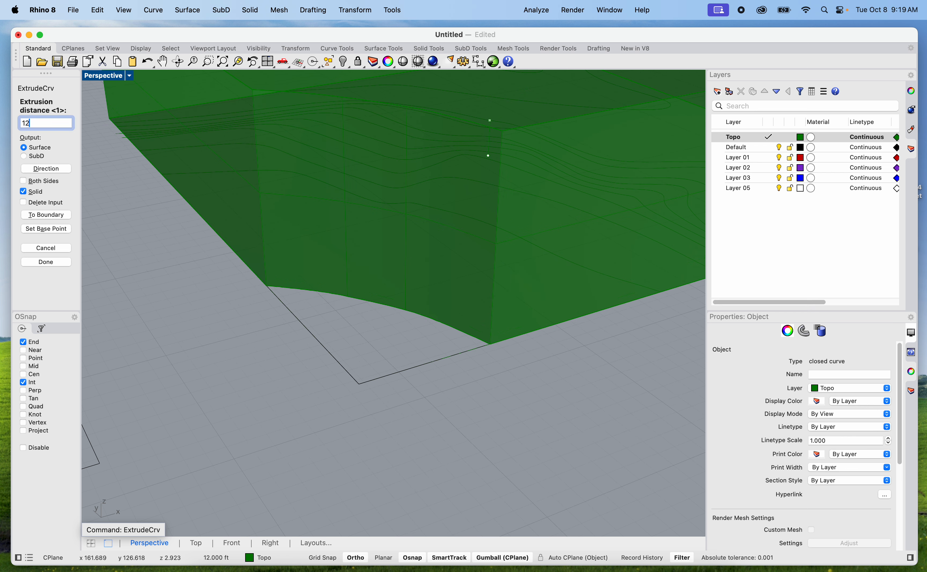
key(Return)
Explode the second contour's closed green curve, which runs around the southwest site corner
click(360, 302)
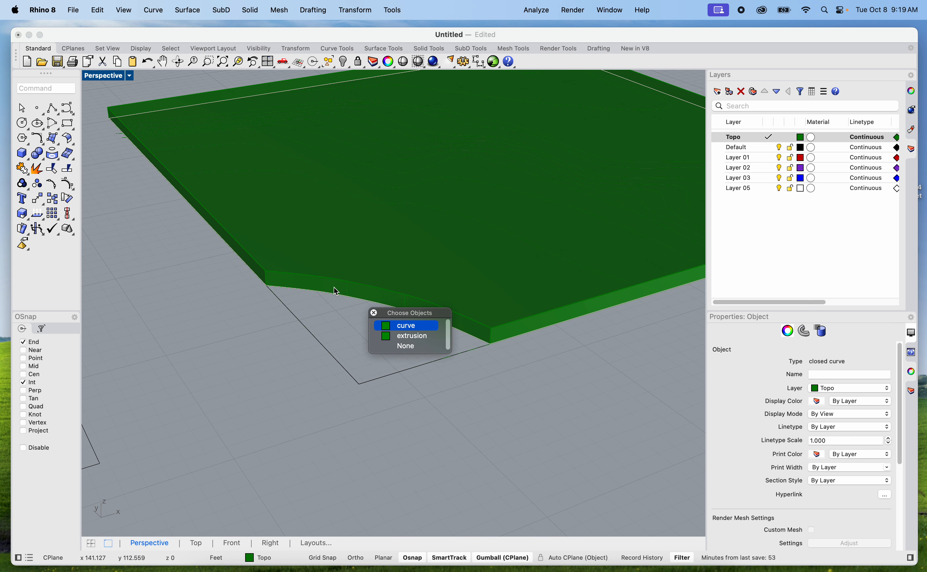
scroll(350, 274, down, 3)
key(Return)
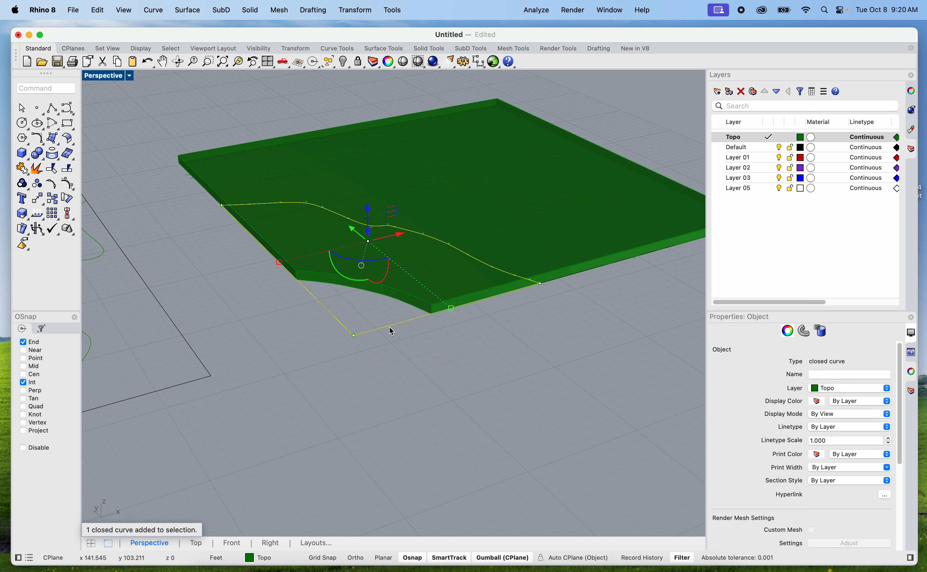
click(386, 351)
click(375, 333)
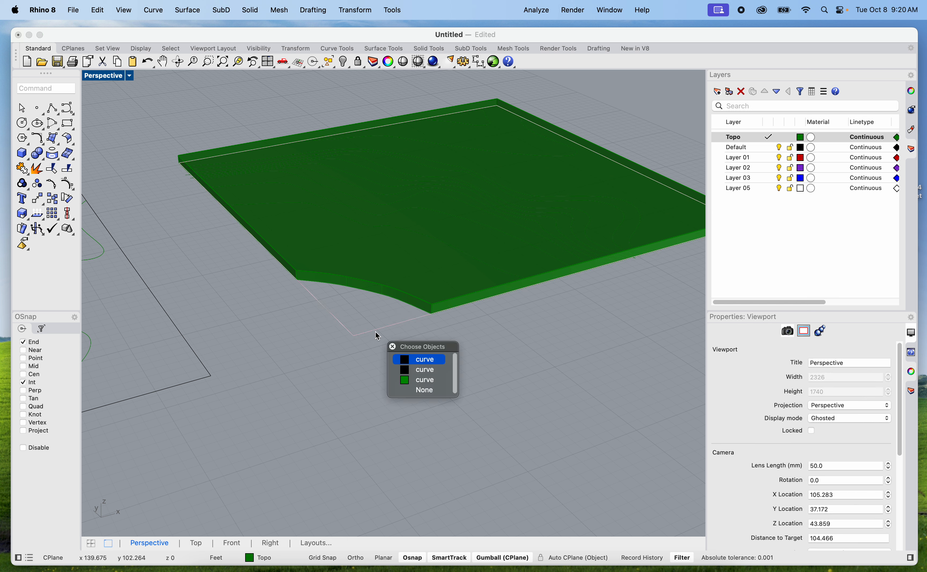
click(419, 380)
text(Explode)
key(Return)
click(484, 508)
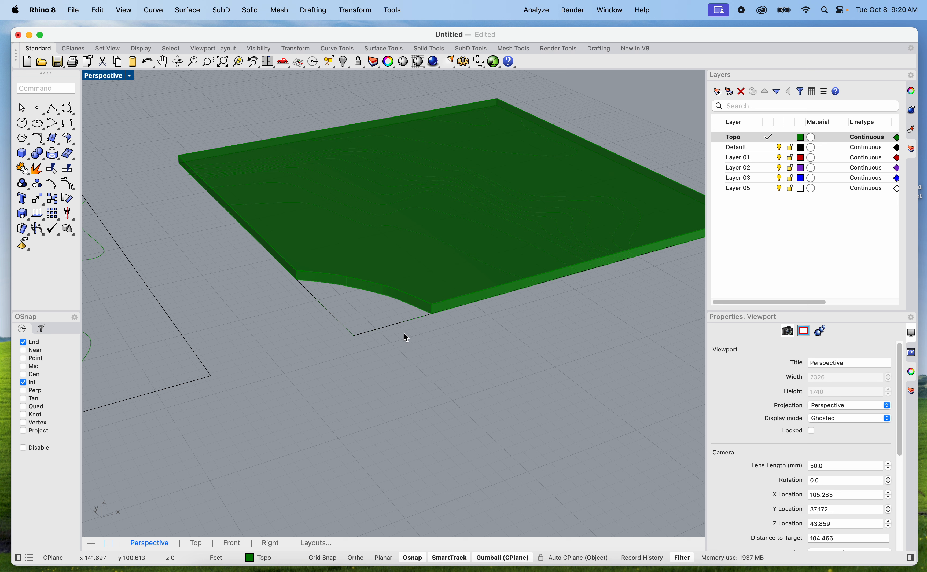
Delete the second contour's exploded straight segments along the south and west site edges
click(397, 322)
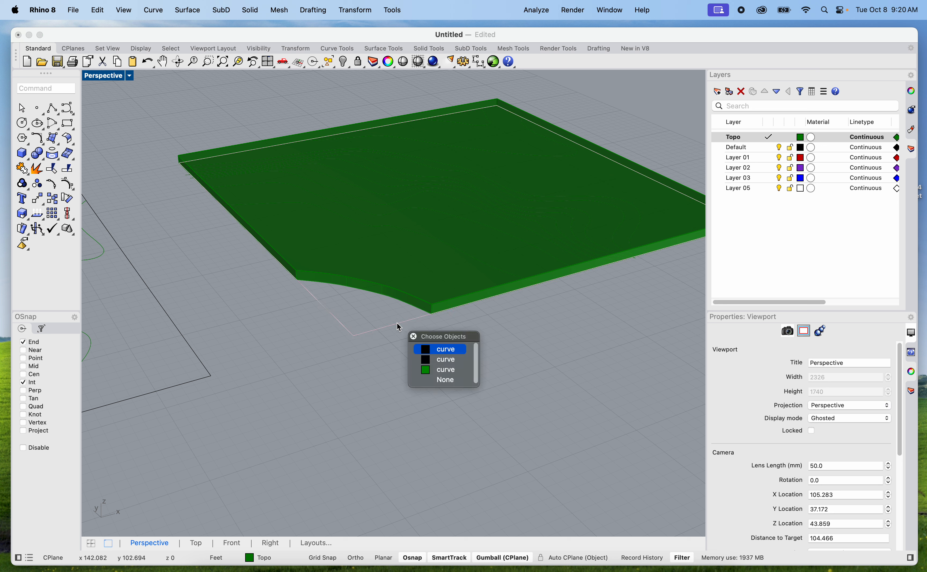
click(443, 370)
key(Delete)
click(334, 323)
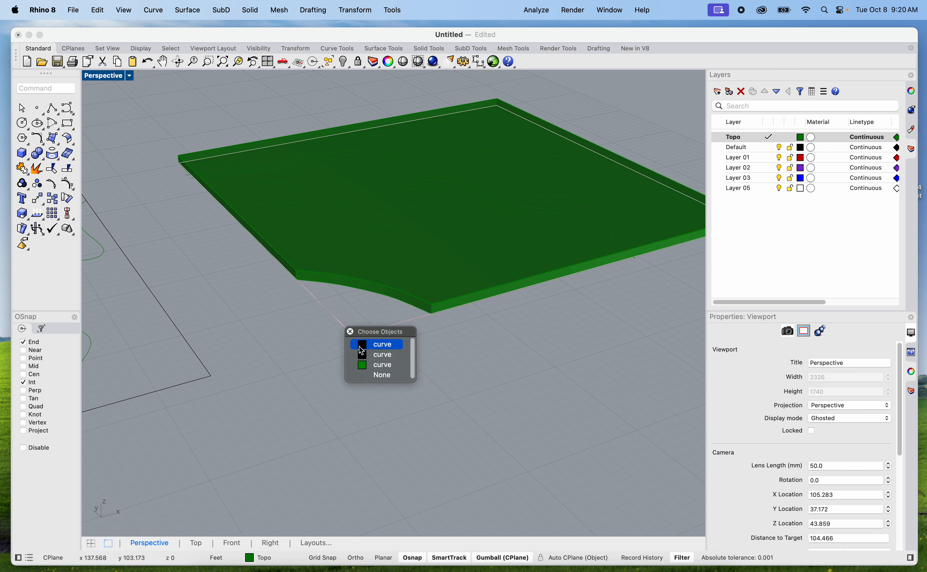
click(369, 363)
key(Delete)
Extrude the closed black site boundary curve downward as a 12" solid base beneath the contour slab
right_drag(376, 379, 369, 412)
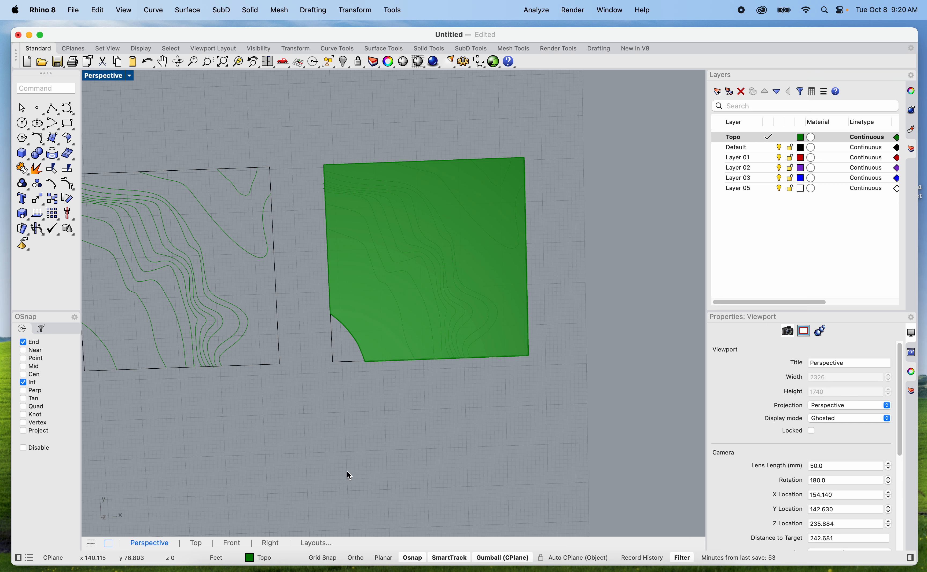
scroll(377, 422, up, 5)
right_drag(365, 473, 369, 418)
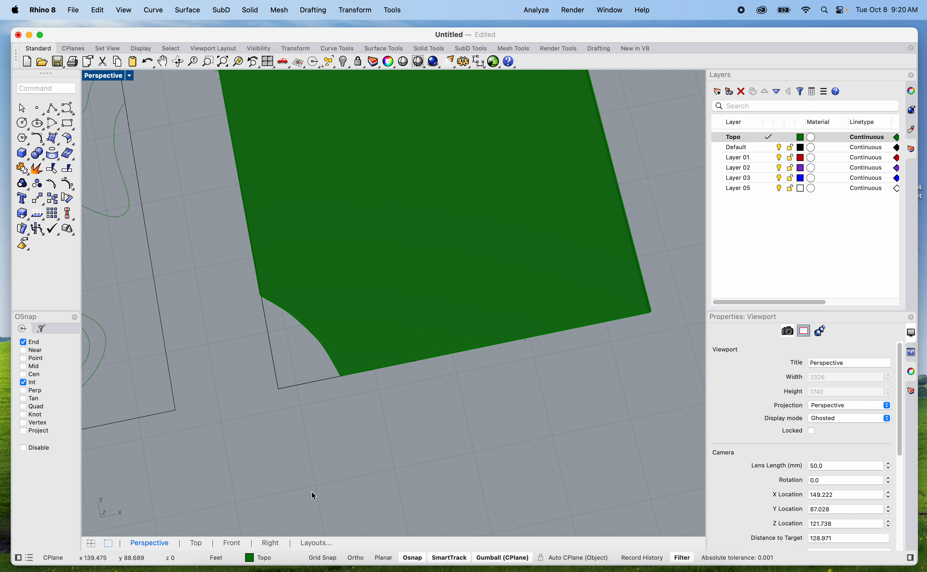
scroll(333, 370, down, 5)
scroll(329, 367, up, 7)
mouse_move(334, 418)
right_down()
mouse_move(356, 441)
mouse_move(352, 411)
mouse_move(352, 420)
right_up()
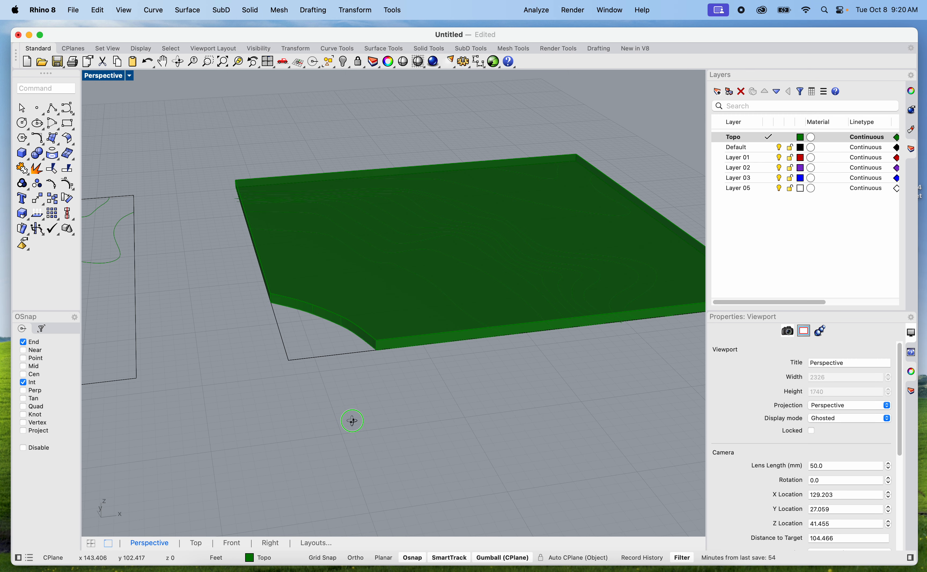
scroll(354, 350, up, 5)
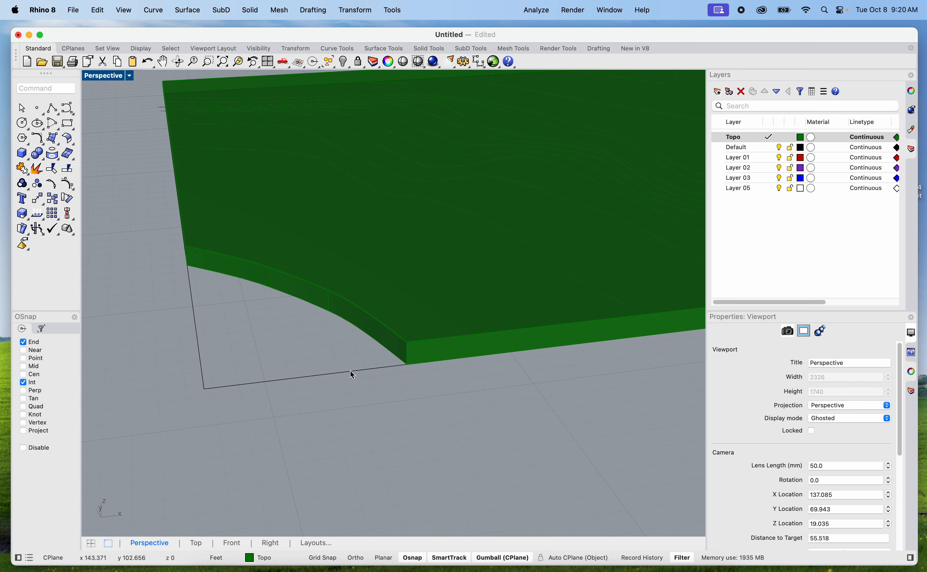
click(350, 370)
click(405, 395)
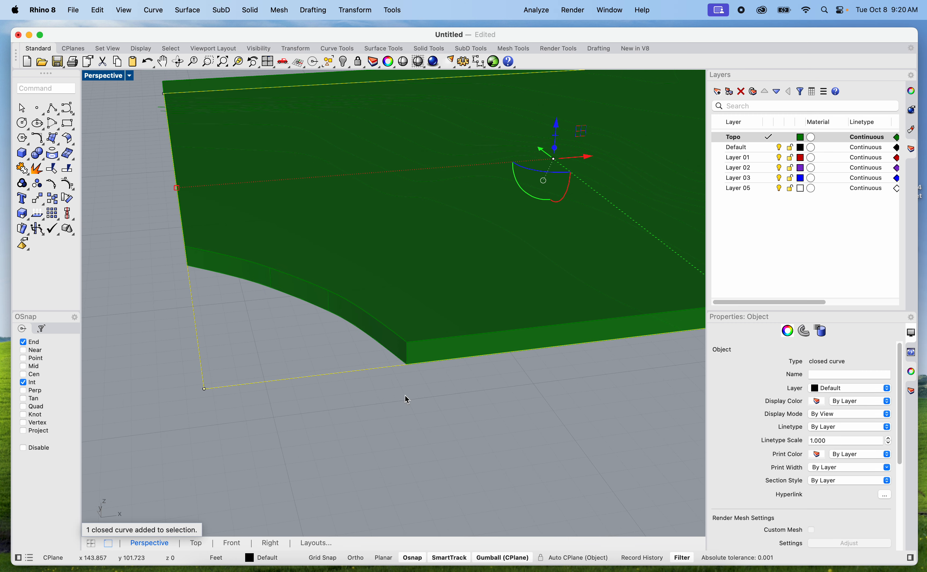
text(ExtrudeCrv)
key(Return)
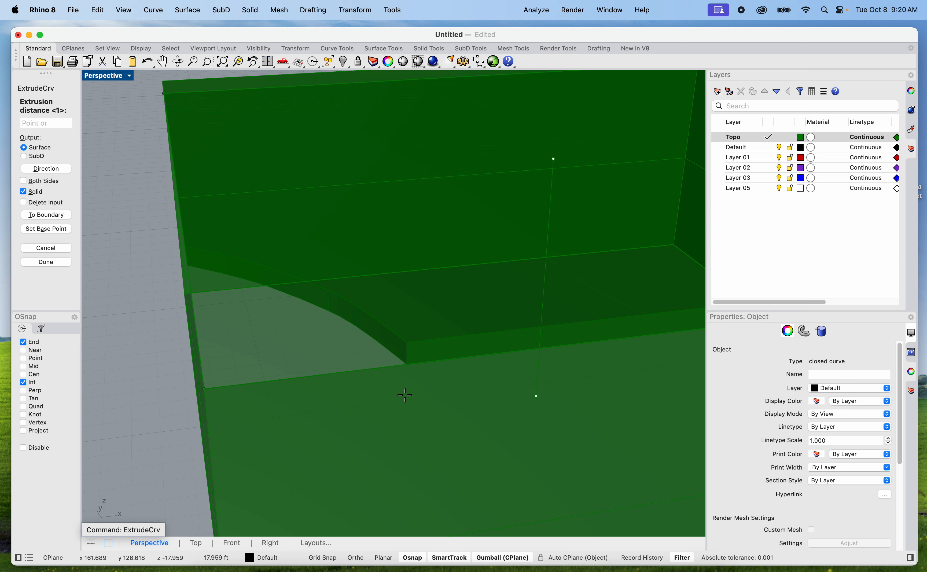
text(12")
key(Return)
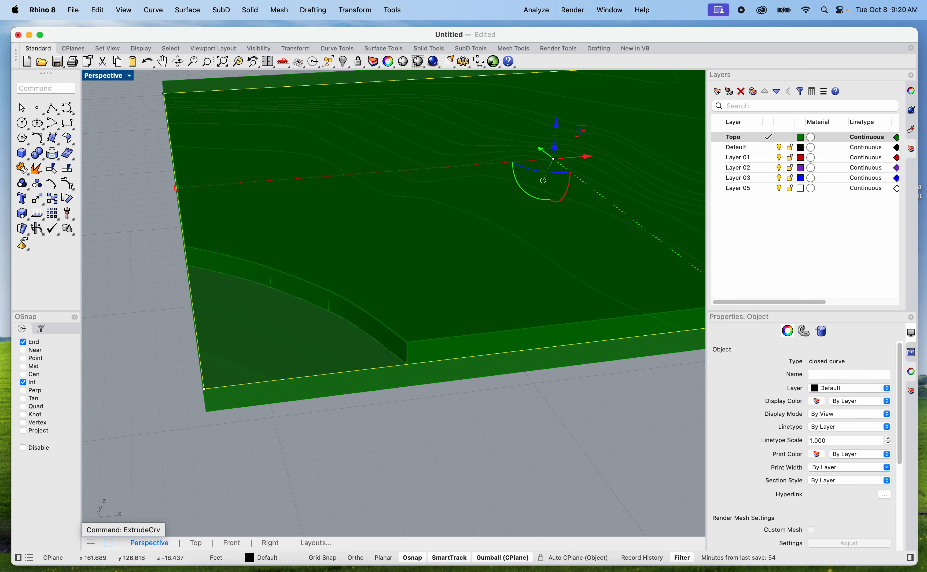
click(356, 416)
Select the upper slab with the cut-away southwest corner
scroll(355, 416, down, 8)
right_drag(355, 417, 311, 411)
click(341, 398)
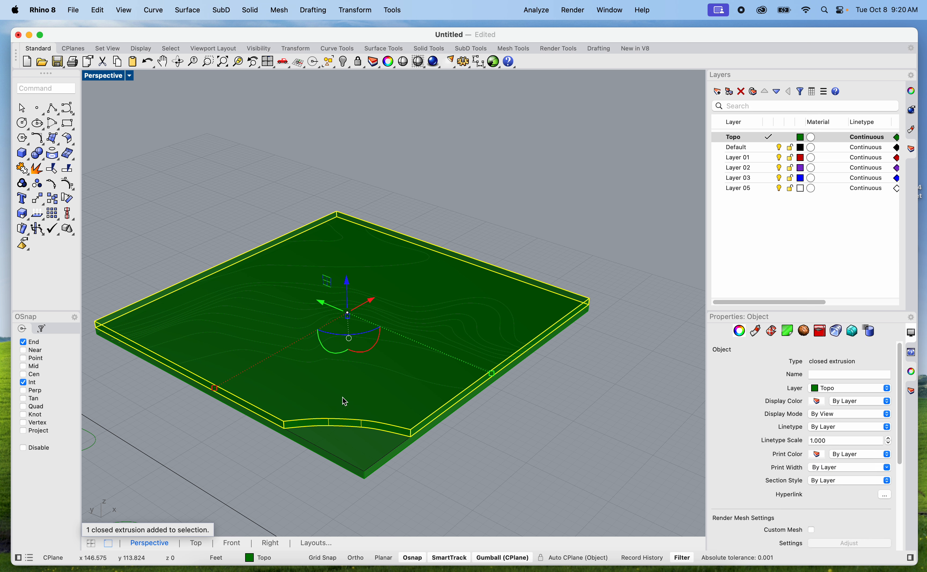
text(copy)
key(Return)
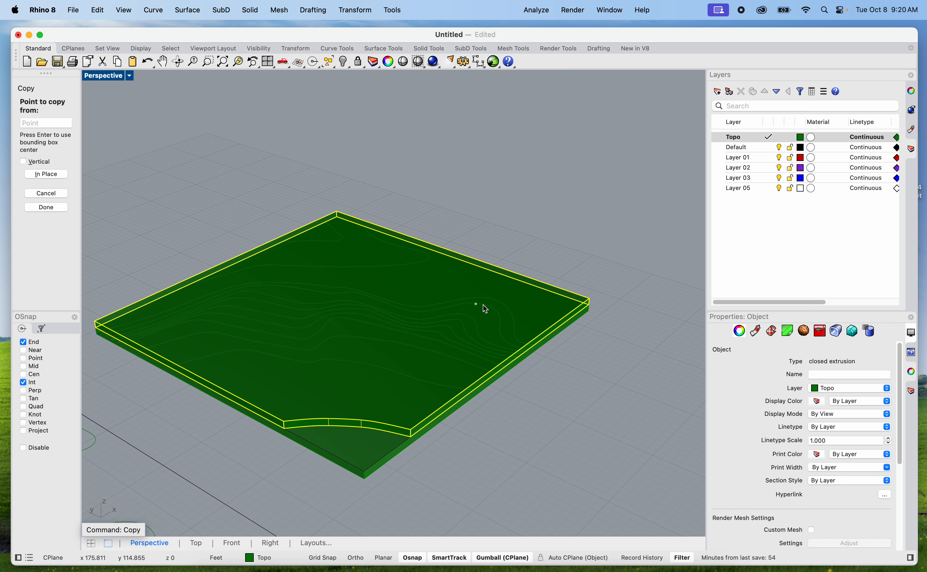
scroll(605, 315, up, 5)
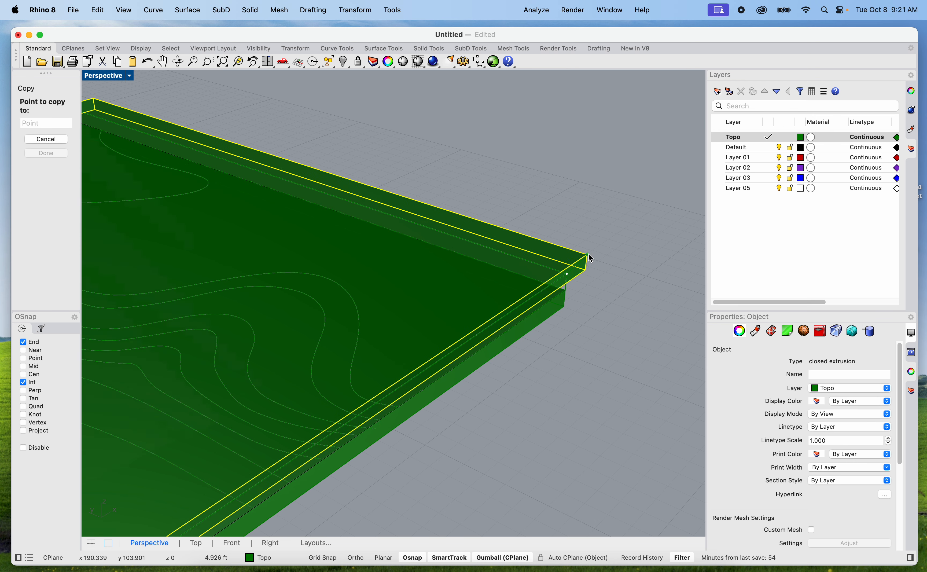
key(Escape)
Copy the slab with the cut-away corner upward repeatedly, snapping corner to corner so the copies stack directly on each other
key(Return)
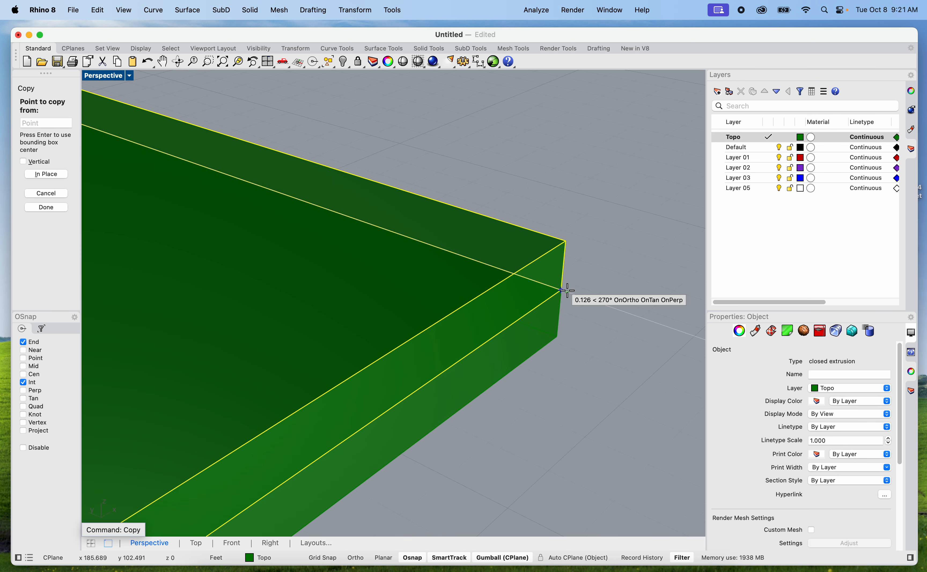
click(562, 290)
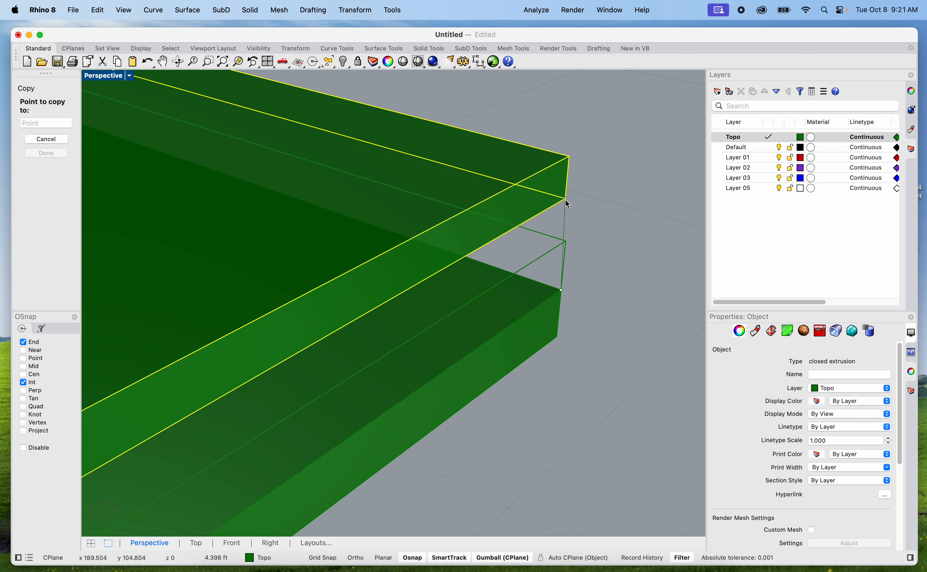
click(566, 241)
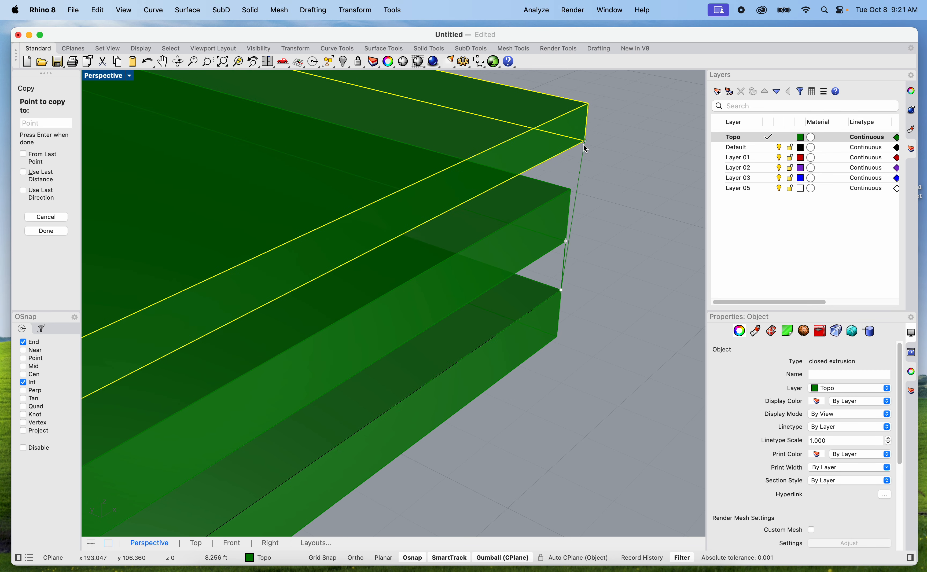
click(571, 188)
scroll(674, 127, down, 5)
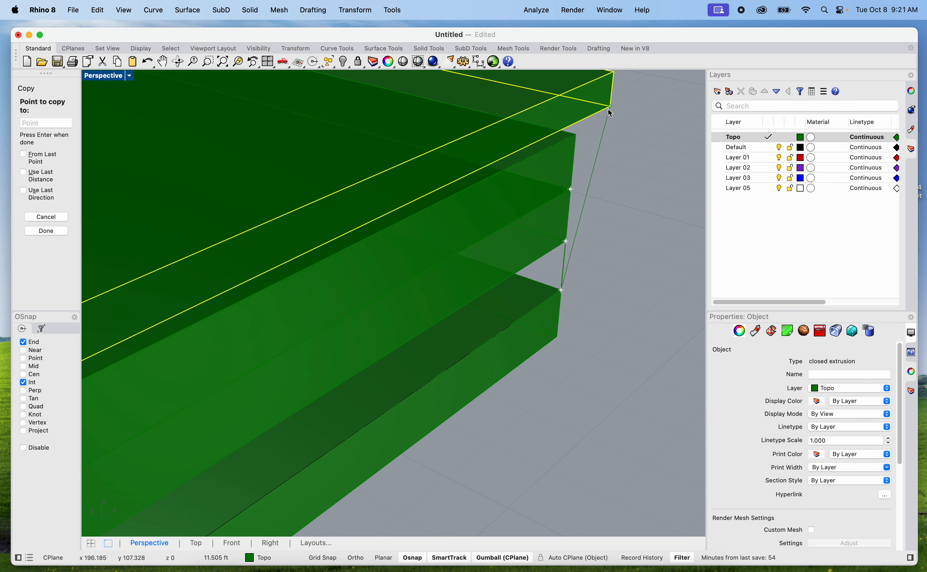
scroll(601, 136, down, 3)
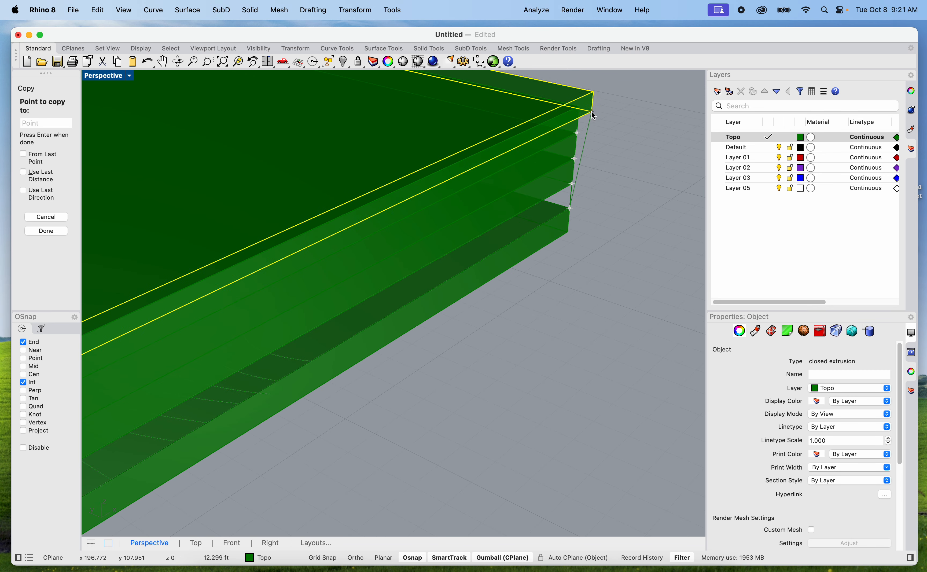
scroll(611, 133, down, 2)
shift+right_drag(610, 133, 561, 290)
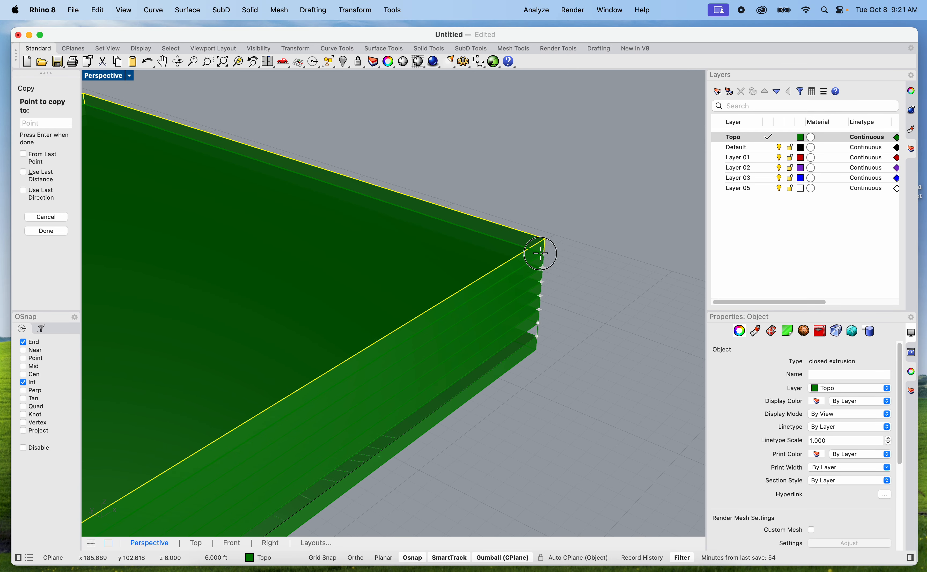
click(545, 237)
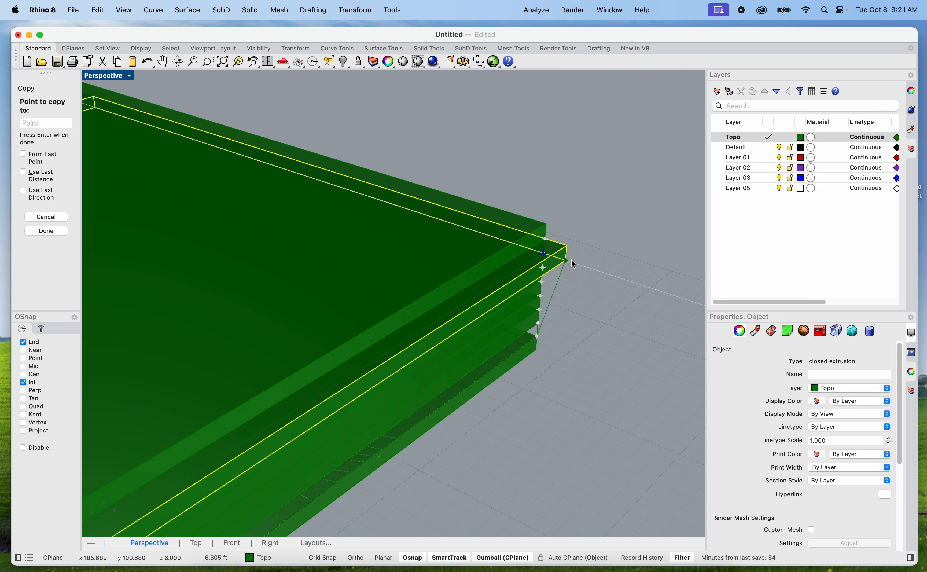
key(Return)
scroll(579, 268, down, 10)
right_drag(519, 348, 369, 311)
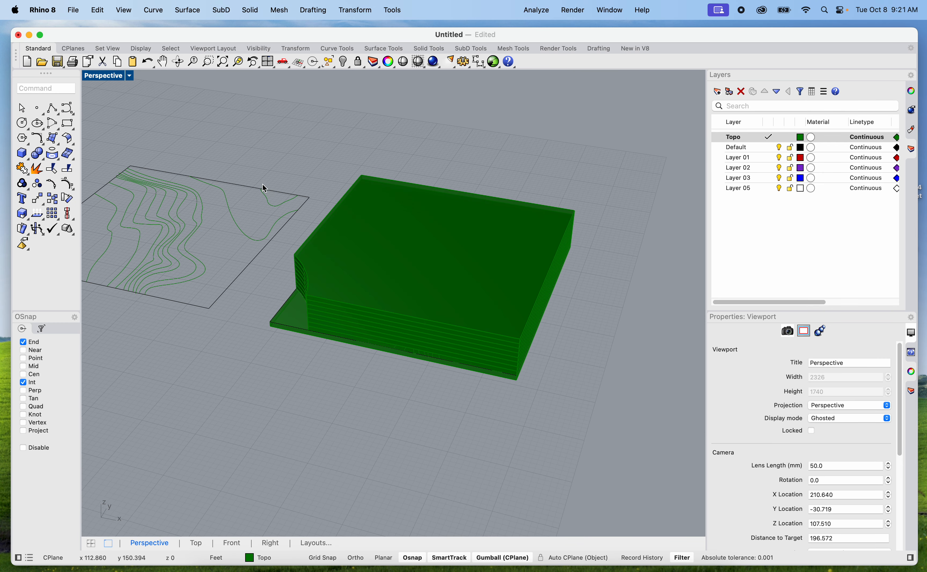
Set the Perspective viewport's display mode to X-Ray and select the open contour curve nearest the cut-away corner inside the stack
click(116, 76)
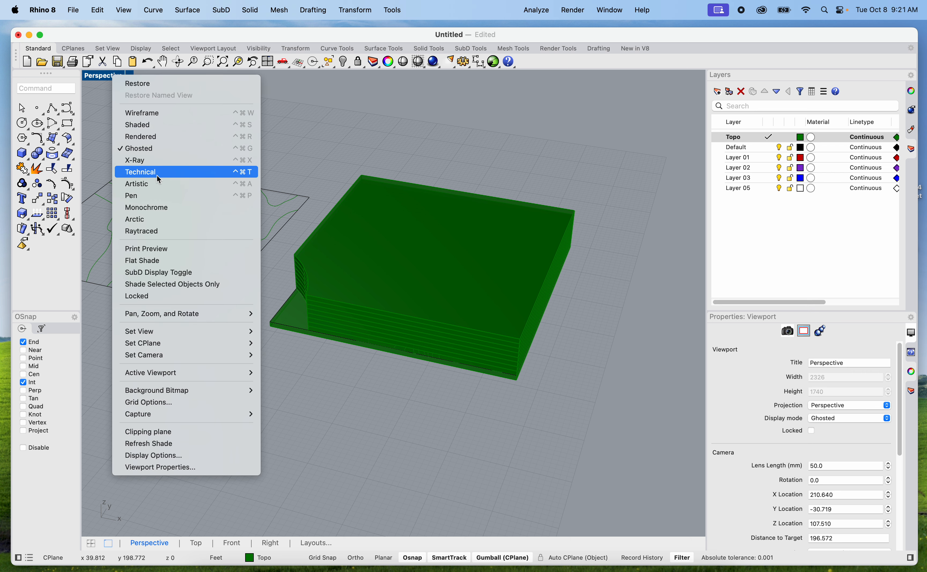
click(153, 163)
scroll(347, 301, up, 5)
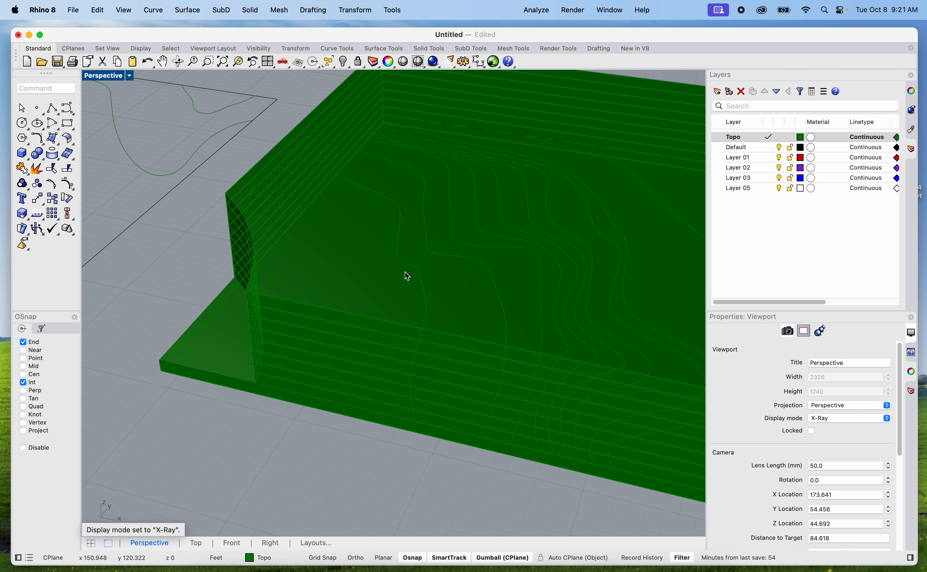
click(414, 270)
scroll(395, 263, down, 5)
scroll(395, 335, up, 5)
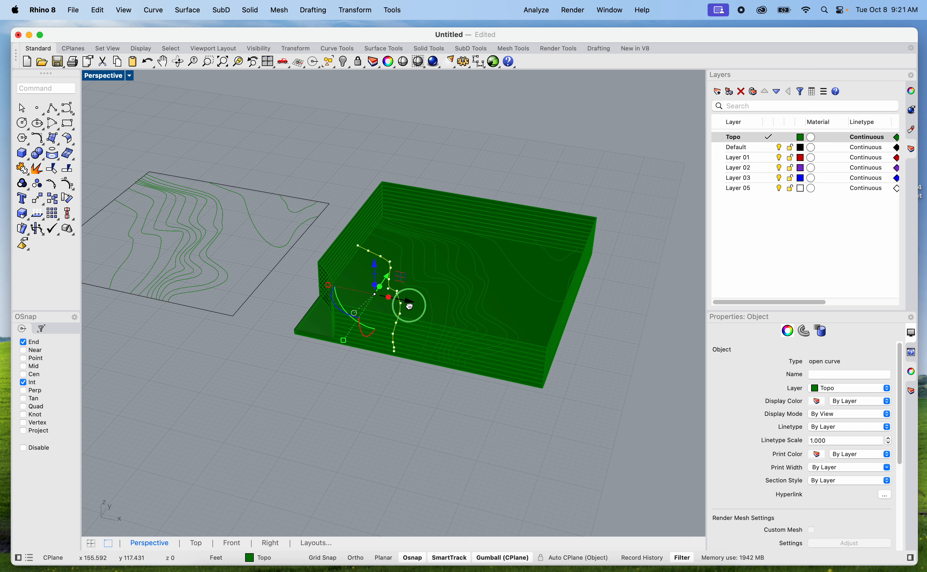
scroll(395, 354, up, 2)
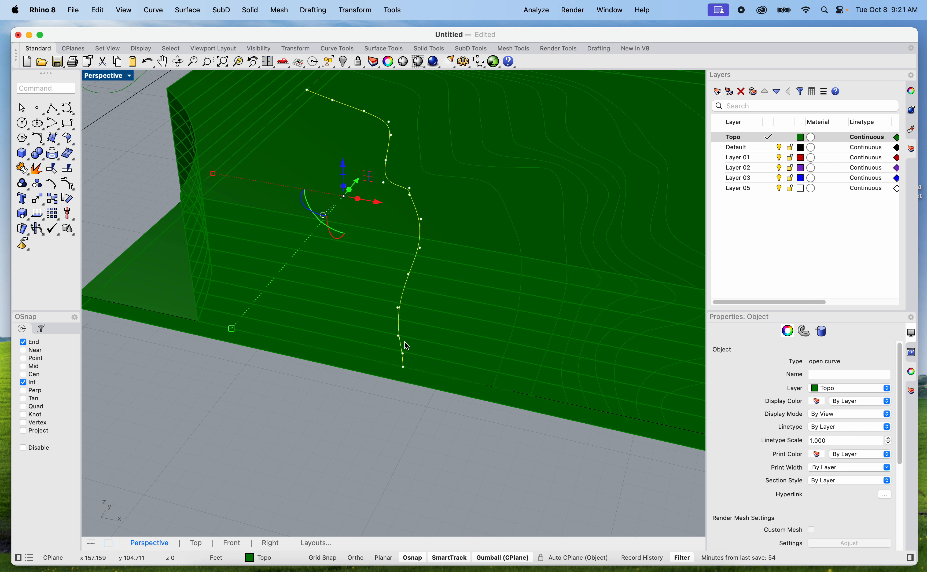
scroll(411, 330, down, 3)
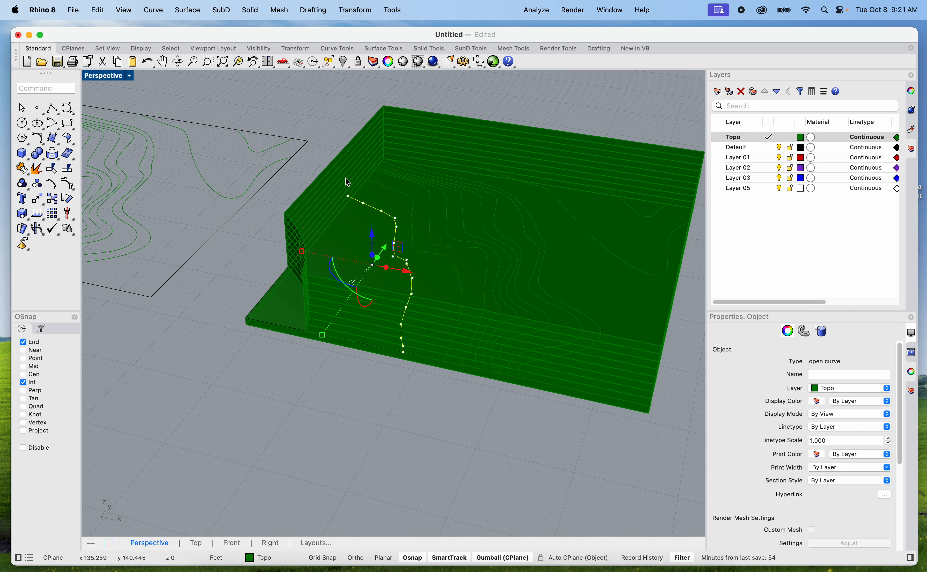
WireCut the lowest notched slab through its full depth along the selected contour, removing the portion on the cut-away corner's side
click(322, 173)
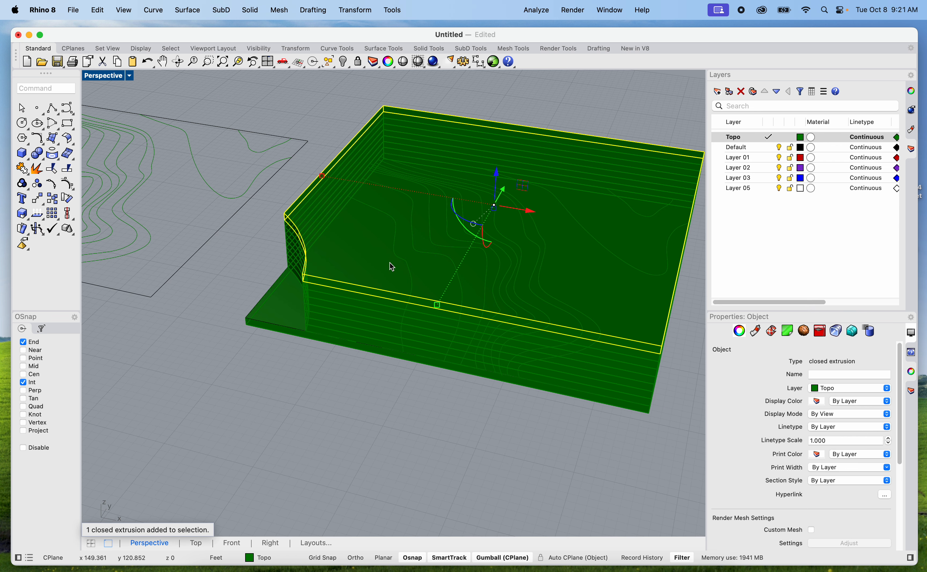
click(399, 259)
text(Wirecut)
key(Return)
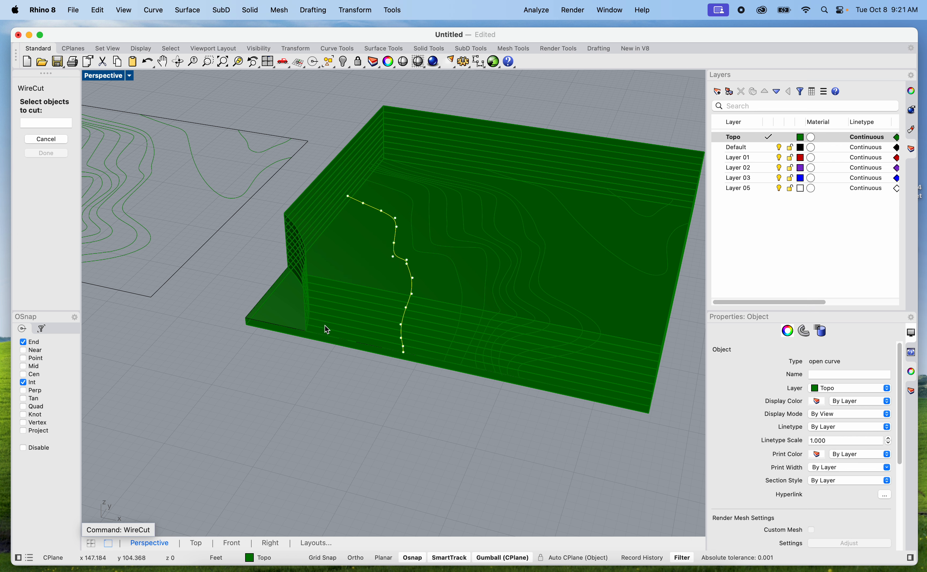
scroll(325, 325, up, 2)
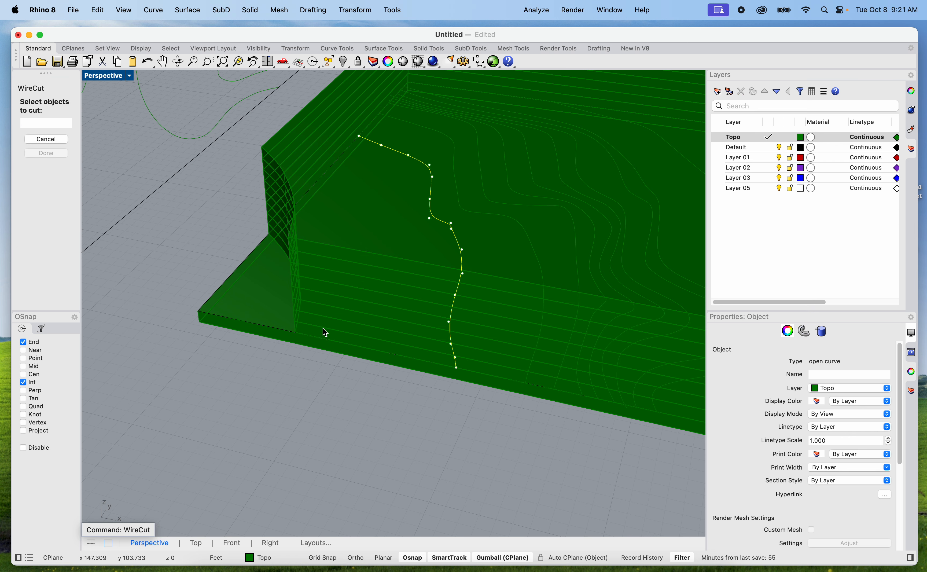
click(323, 330)
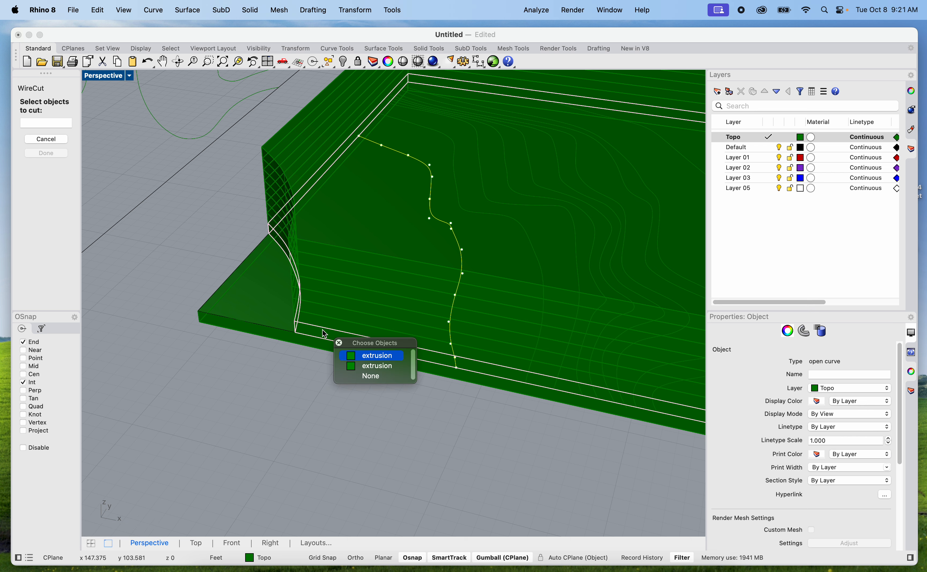
click(373, 355)
key(Return)
scroll(398, 296, down, 5)
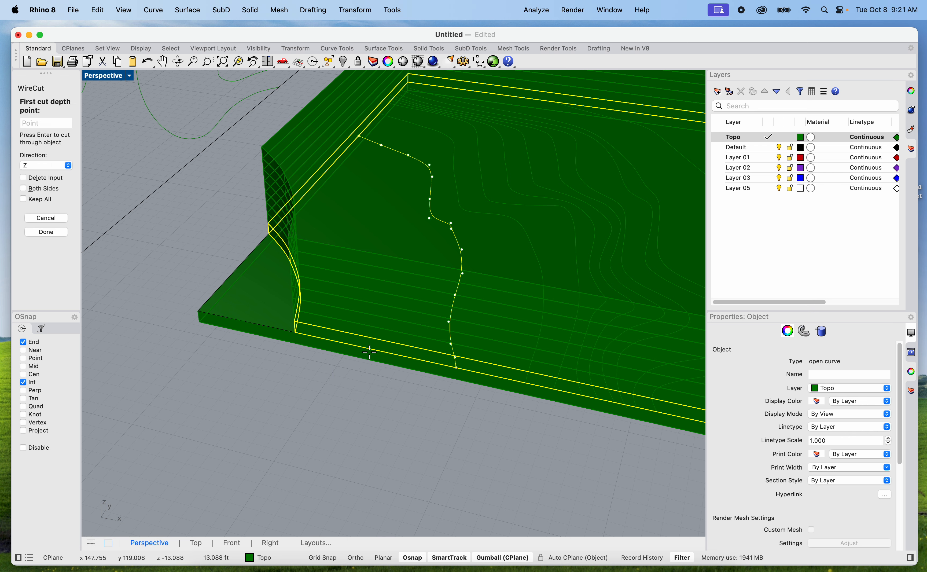
click(449, 125)
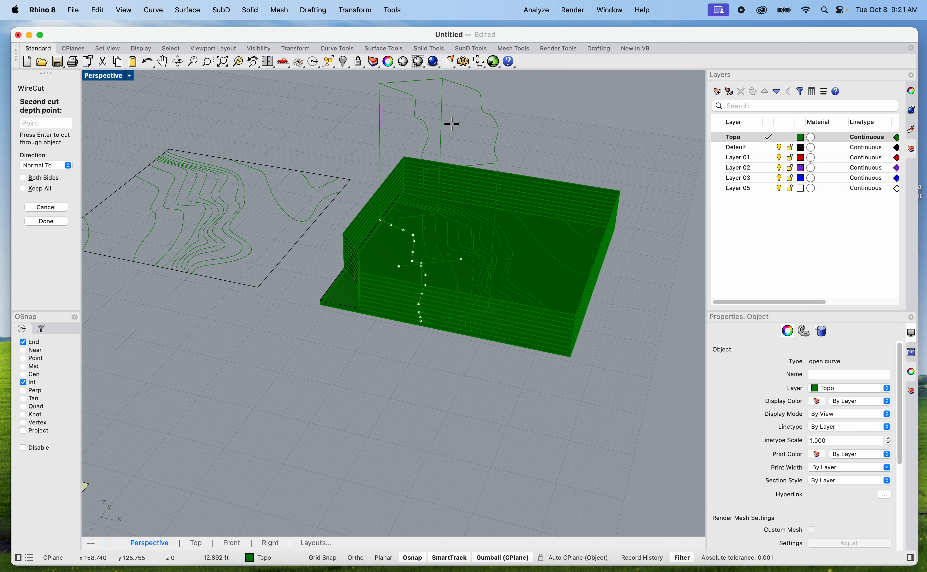
click(214, 164)
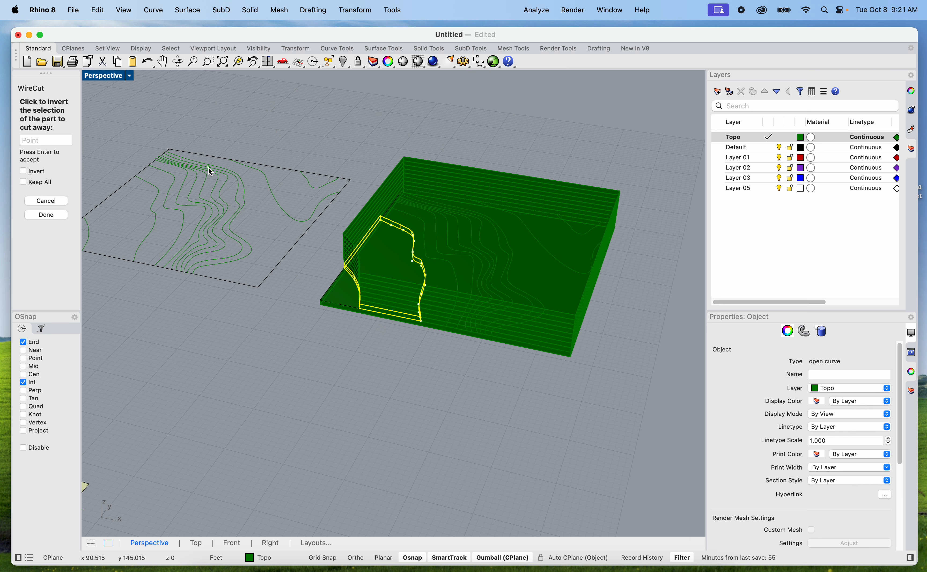
key(Return)
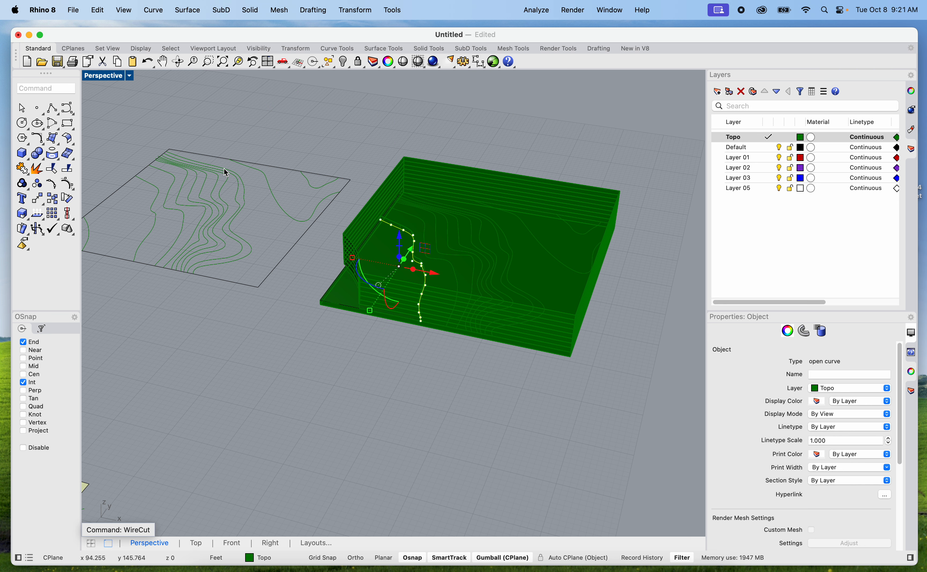
Select the next contour curve inward and examine how it runs through the remaining stacked slabs
scroll(296, 200, up, 8)
shift+right_drag(352, 249, 453, 257)
click(461, 265)
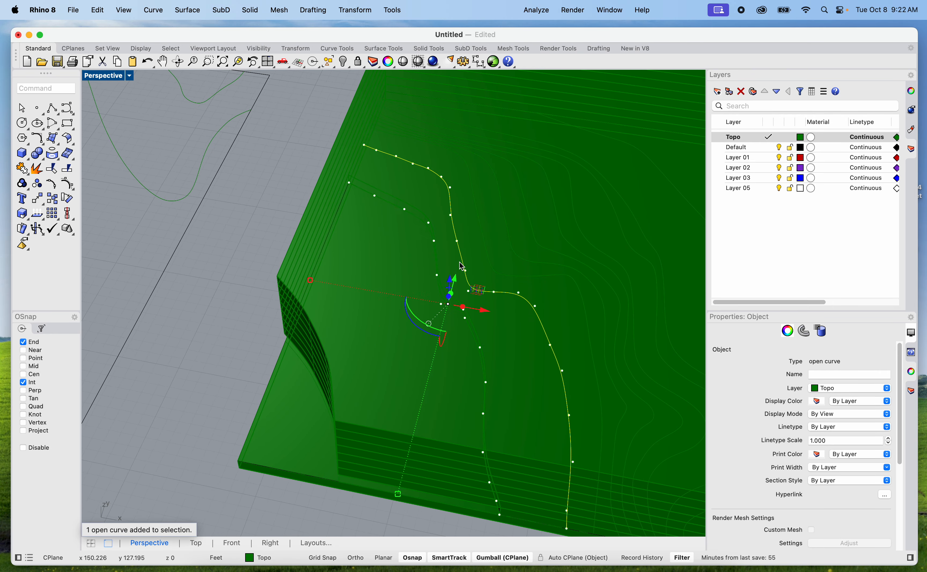
right_drag(529, 336, 420, 281)
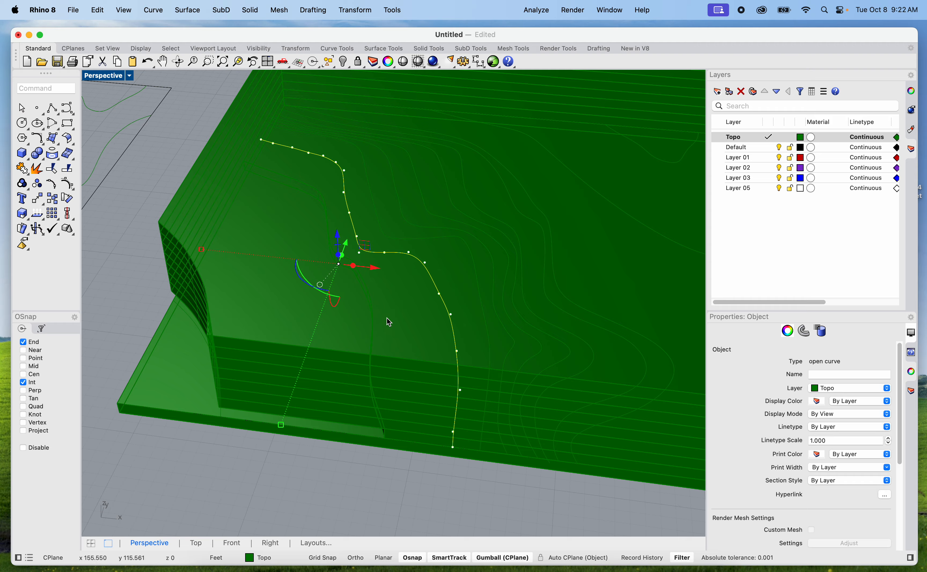
scroll(388, 322, down, 10)
scroll(399, 342, up, 15)
scroll(409, 364, up, 6)
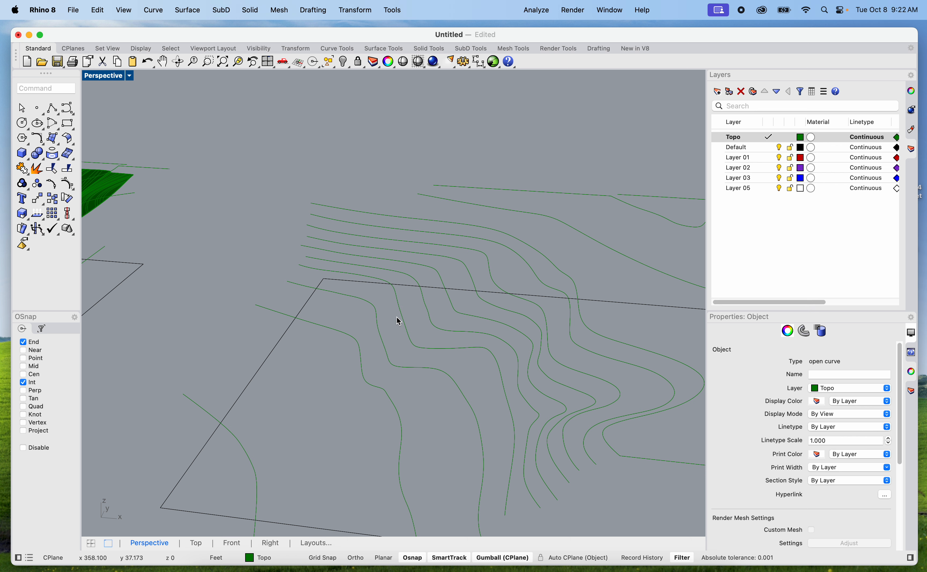
scroll(406, 314, down, 10)
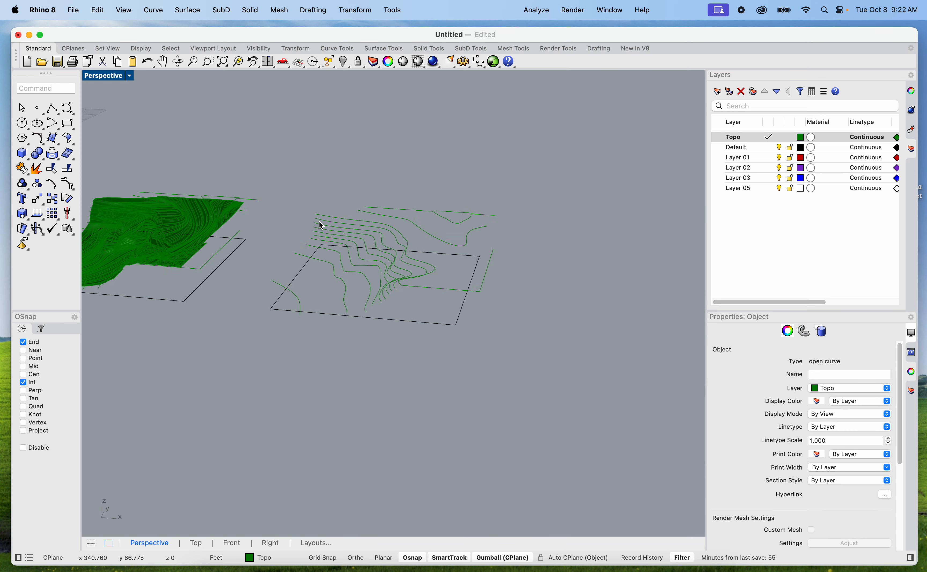
scroll(234, 213, up, 10)
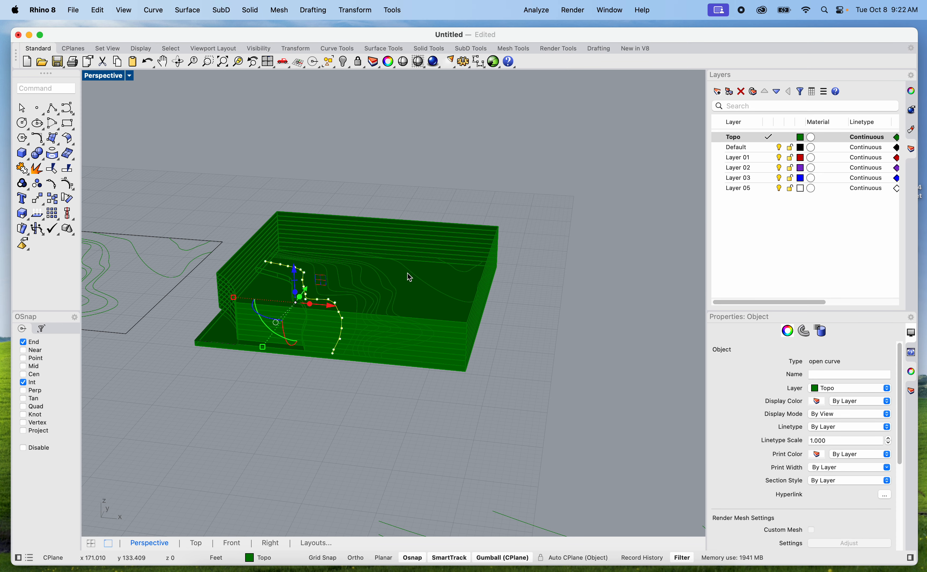
scroll(347, 295, up, 5)
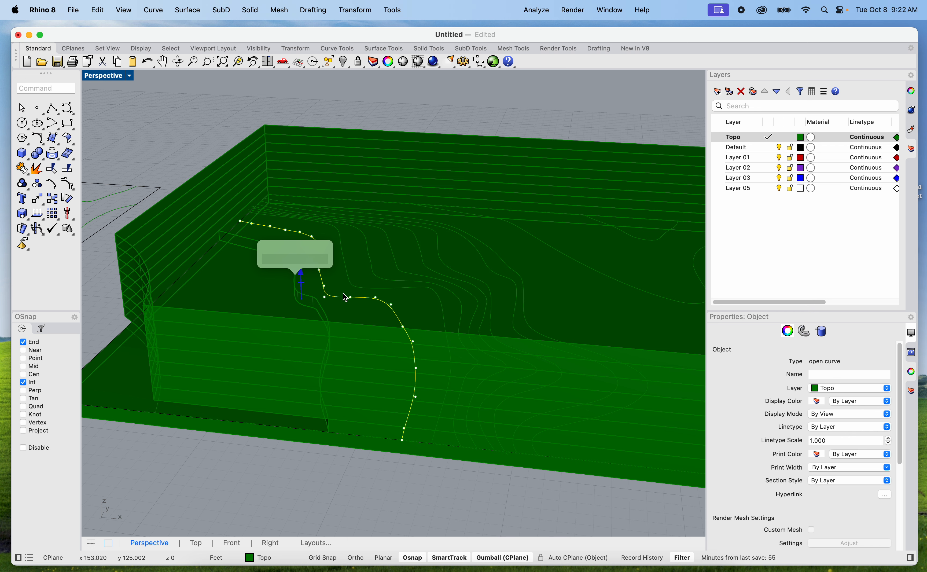
click(330, 470)
scroll(332, 464, down, 12)
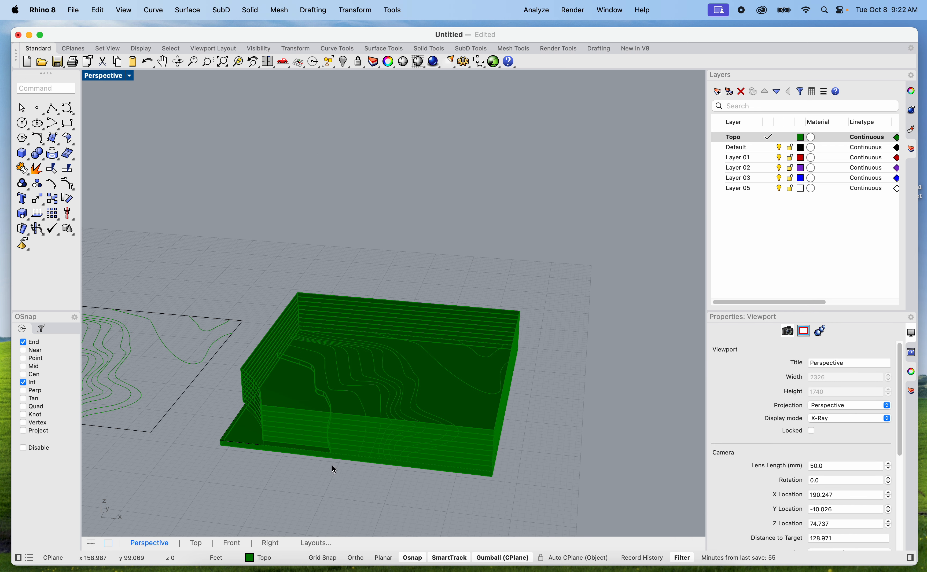
scroll(332, 466, up, 5)
scroll(332, 466, down, 8)
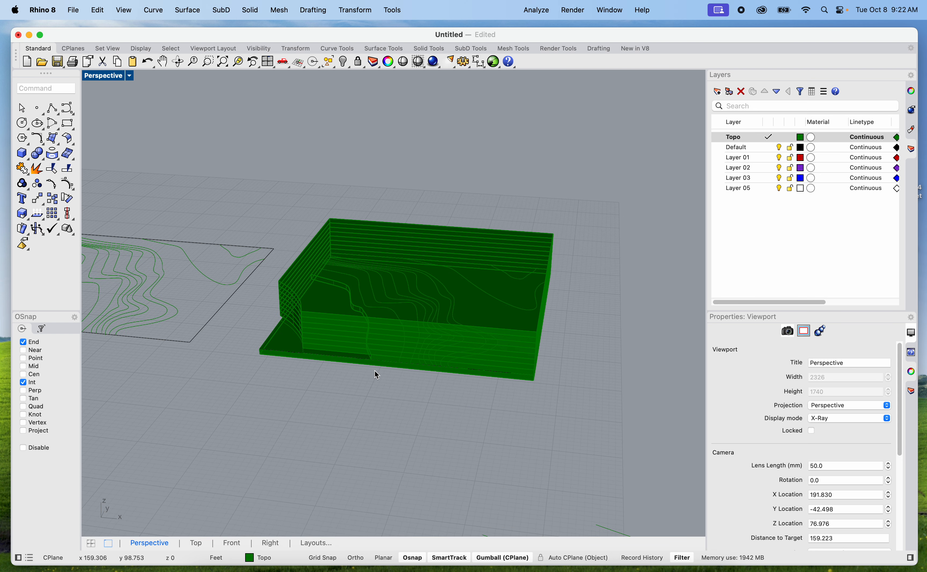
scroll(491, 348, down, 6)
Move the smooth green terrain surface northward, clear of its contour curves and black site boundary
shift+right_drag(549, 405, 350, 304)
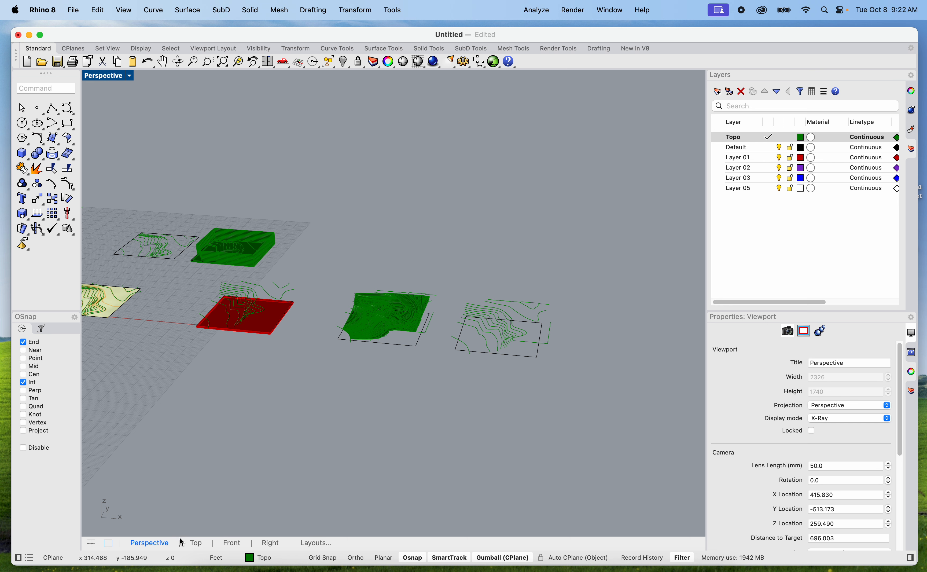
scroll(366, 392, up, 5)
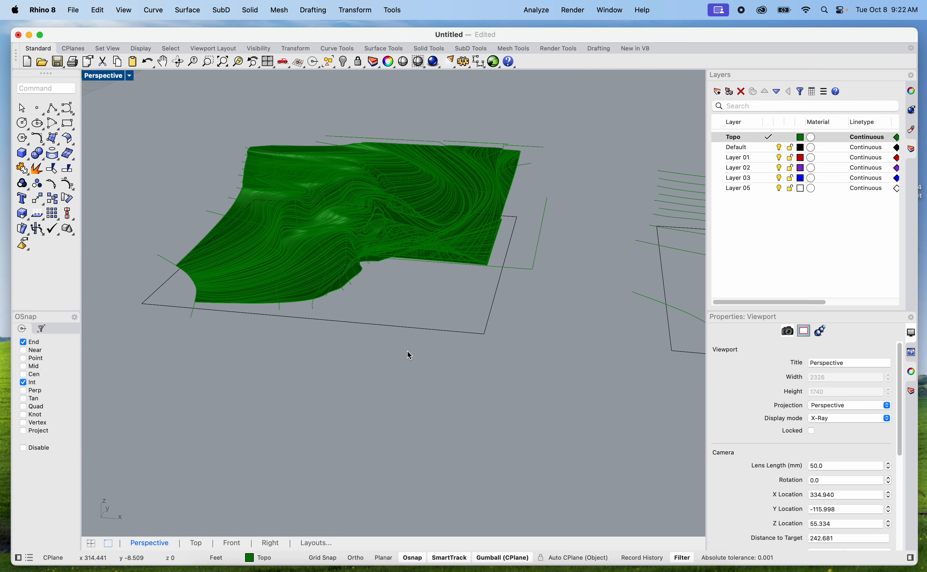
scroll(410, 356, down, 4)
scroll(437, 323, up, 4)
shift+right_drag(544, 363, 616, 353)
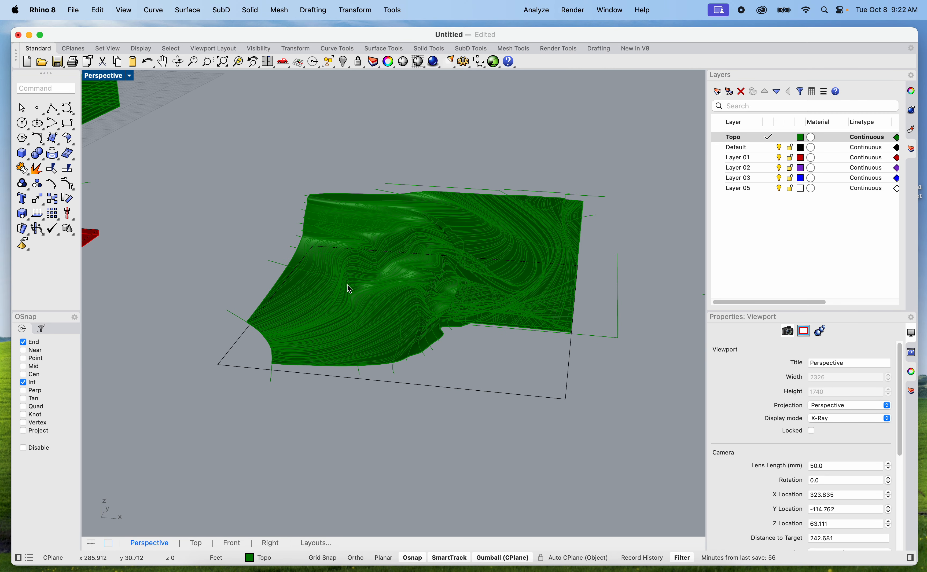
click(395, 286)
scroll(435, 265, down, 3)
drag(433, 263, 480, 162)
click(616, 186)
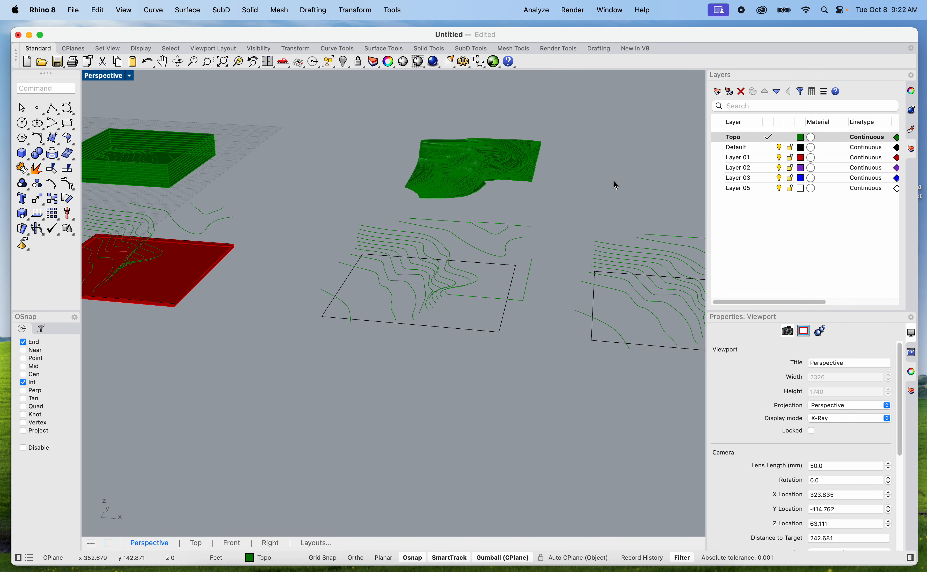
Inspect the smooth terrain surface from another side and switch to the Contours & Hydrology map in the Brave browser
scroll(526, 147, up, 6)
shift+right_drag(524, 218, 547, 260)
right_drag(406, 304, 439, 253)
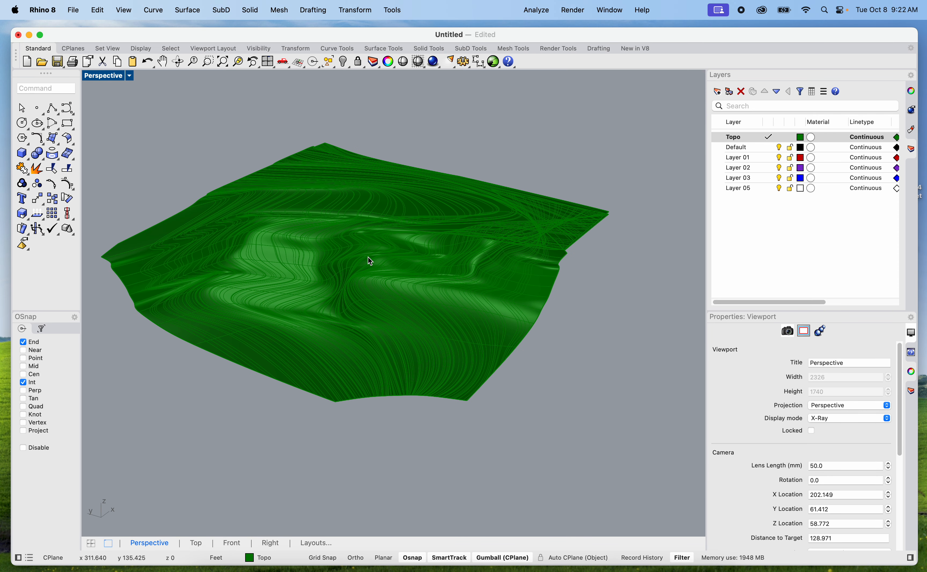
click(324, 568)
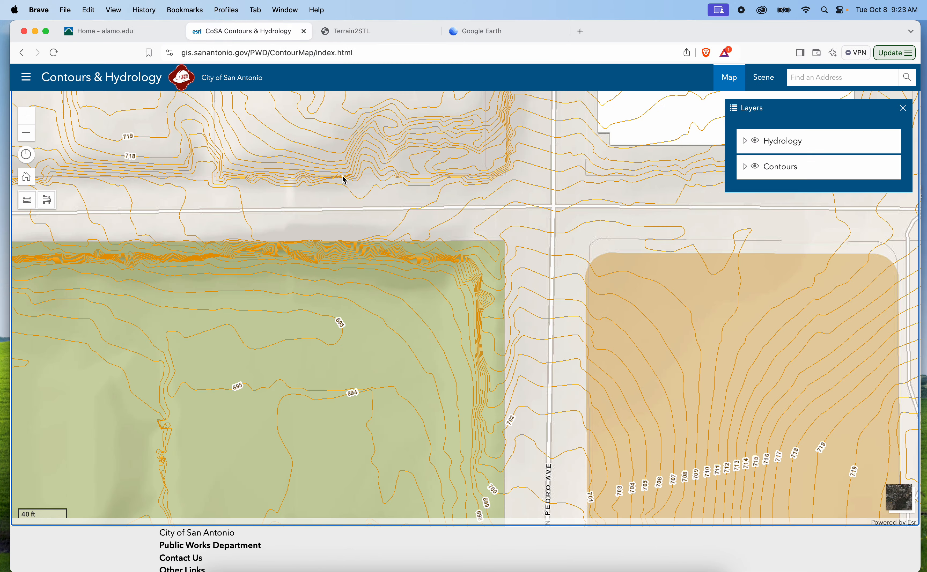
Switch to the Terrain2STL page and navigate its map from San Antonio to the hills around Tarpley
click(484, 34)
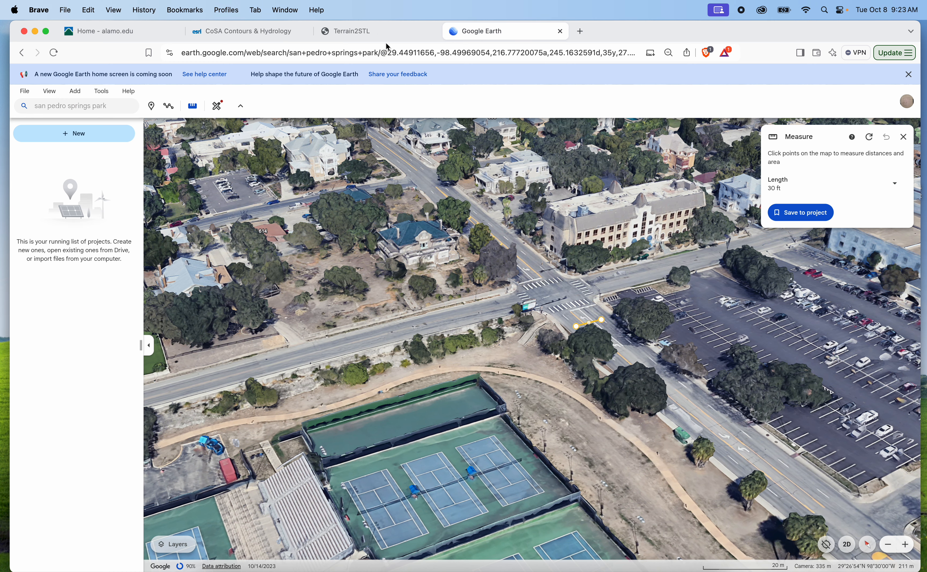
click(385, 33)
scroll(407, 278, down, 5)
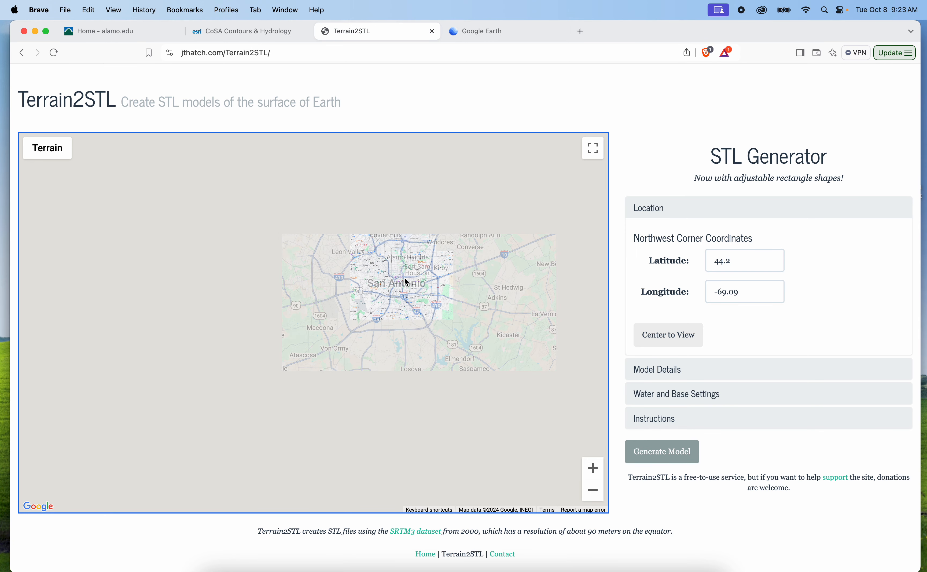
drag(406, 282, 459, 431)
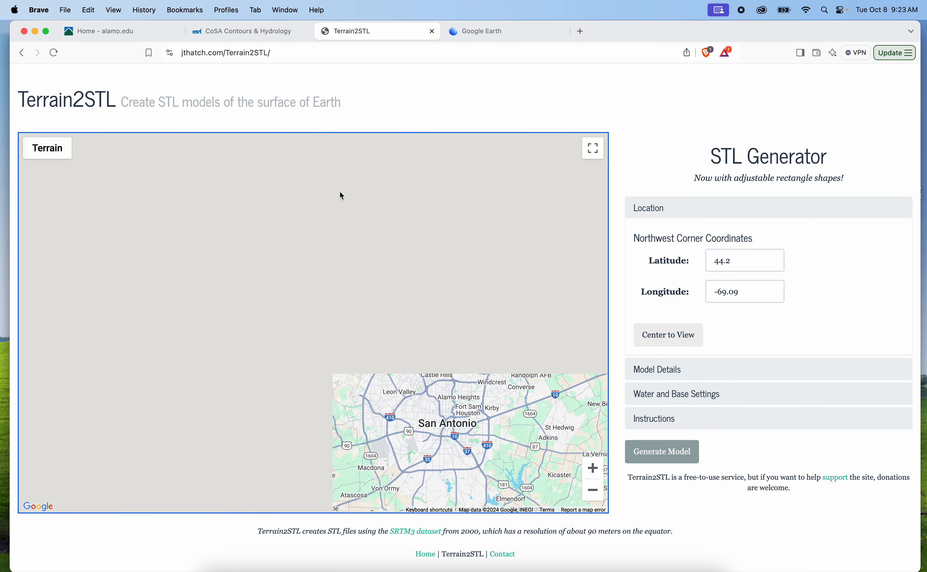
drag(473, 451, 459, 375)
scroll(244, 357, up, 2)
drag(261, 319, 399, 441)
drag(283, 351, 431, 440)
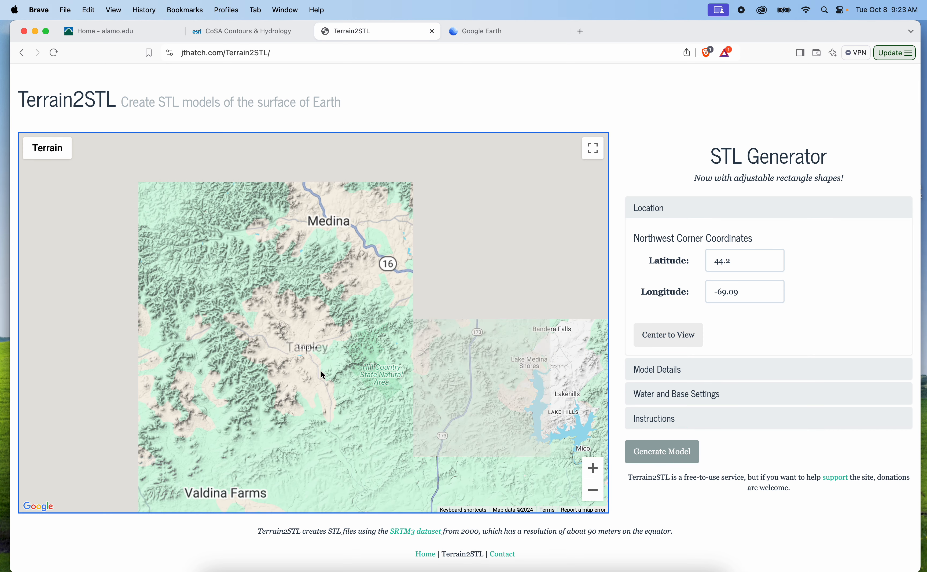
scroll(298, 367, up, 3)
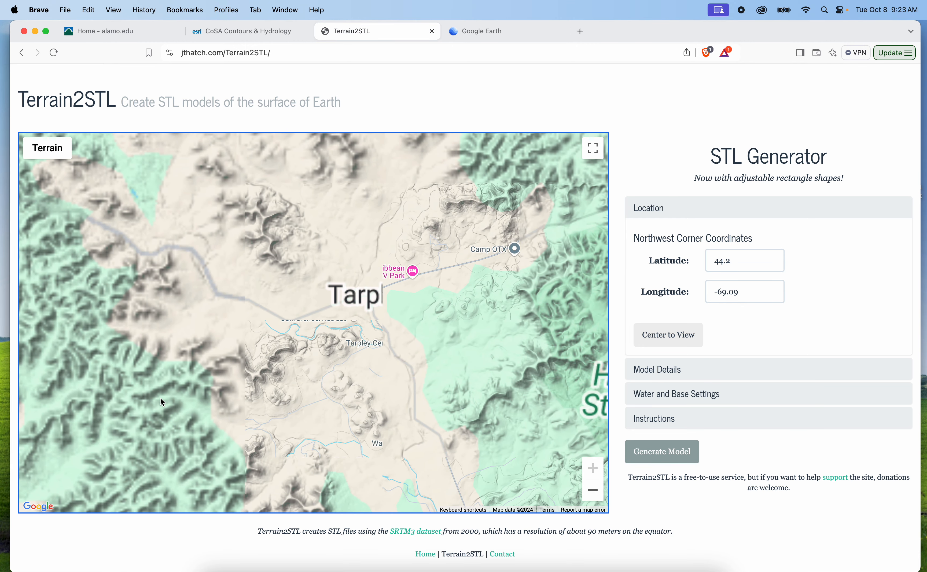
Examine the relief of the ridges and valleys southwest of Tarpley on the terrain map
drag(258, 402, 362, 342)
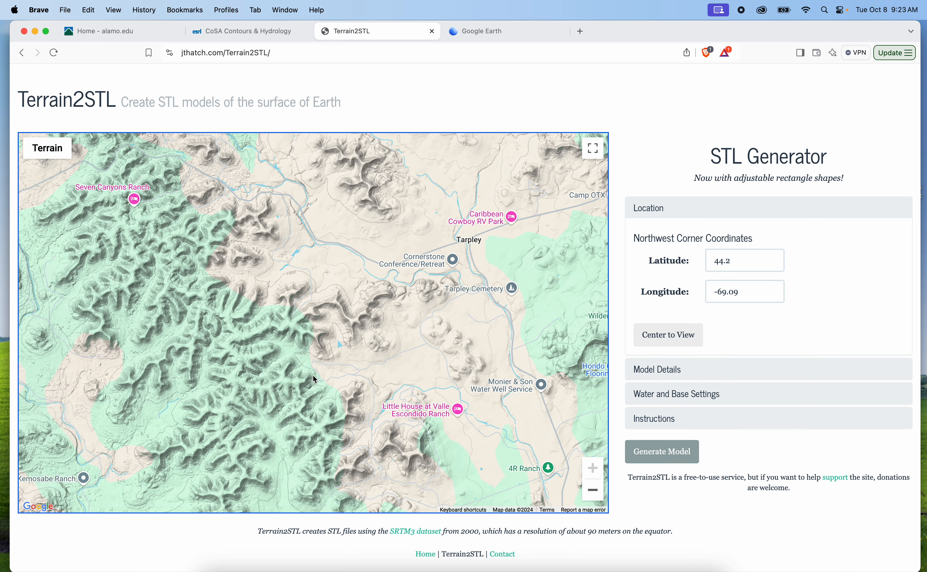
drag(311, 379, 311, 367)
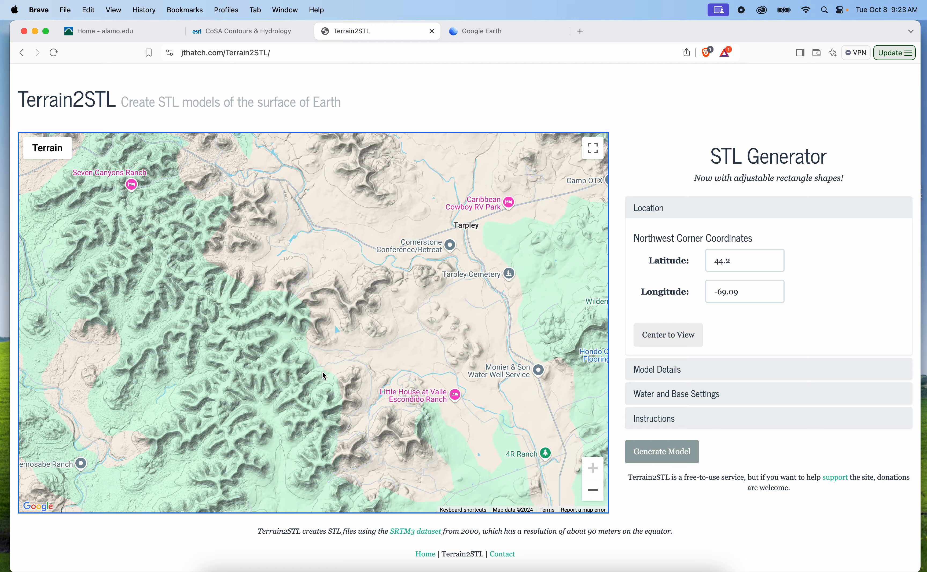
super+scroll(324, 372, down, 3)
super+scroll(324, 372, up, 3)
super+scroll(325, 371, down, 3)
super+scroll(323, 362, up, 3)
super+scroll(283, 341, down, 3)
super+scroll(285, 340, up, 3)
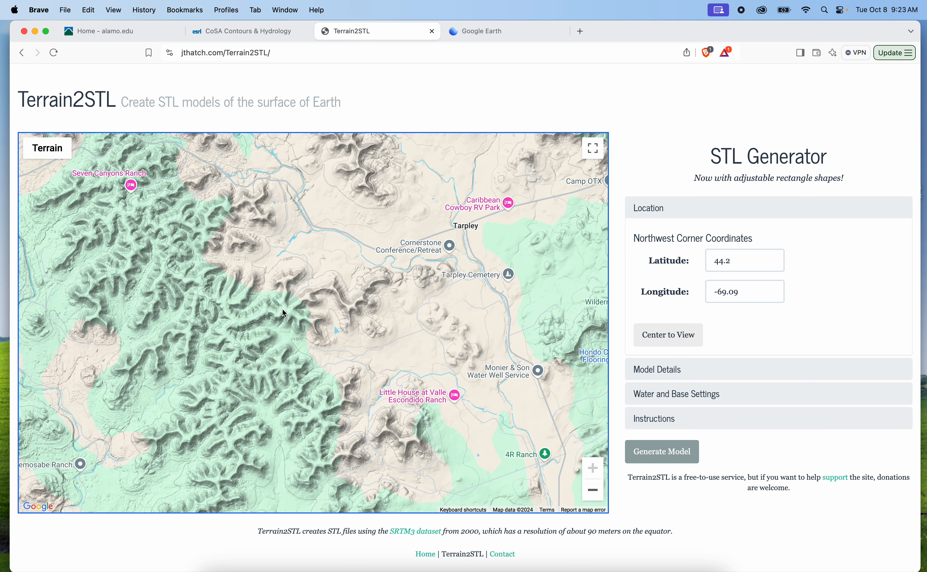
Center the export box on the current map view and shift it slightly southeast over the hills southwest of Tarpley
drag(367, 277, 330, 304)
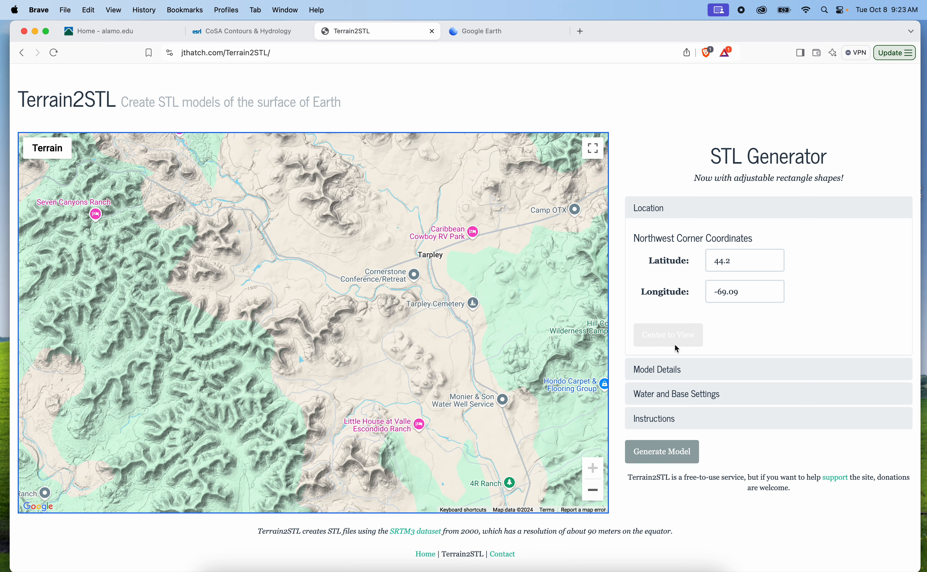
click(659, 334)
drag(318, 332, 333, 348)
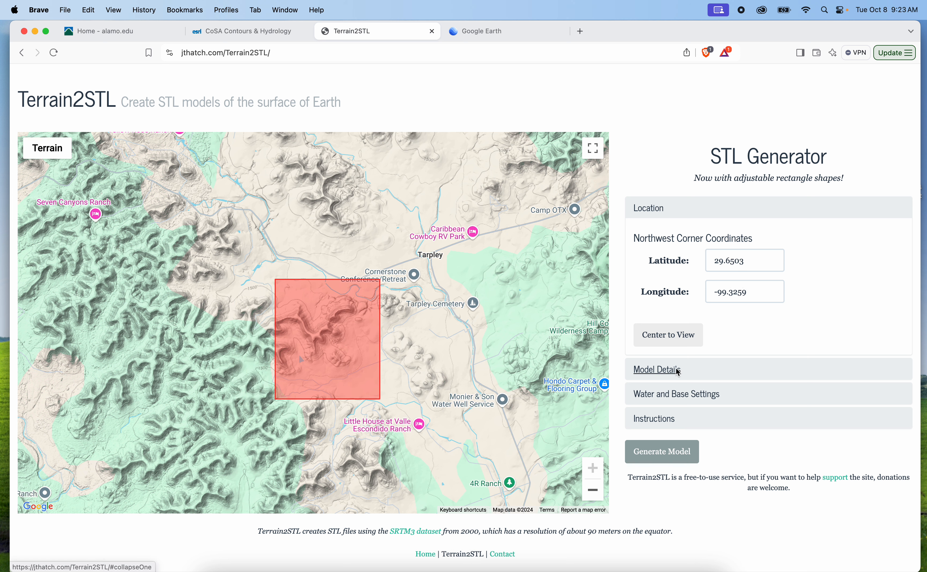
Set the export box's width and height to 0.02° and move it slightly southwest onto the ridge
click(690, 368)
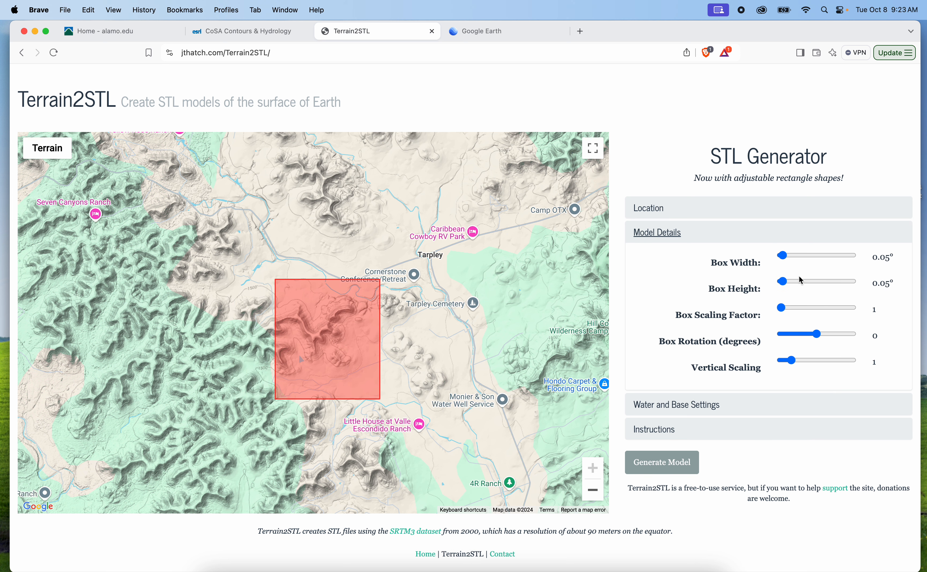
click(784, 260)
drag(784, 262, 776, 290)
click(783, 284)
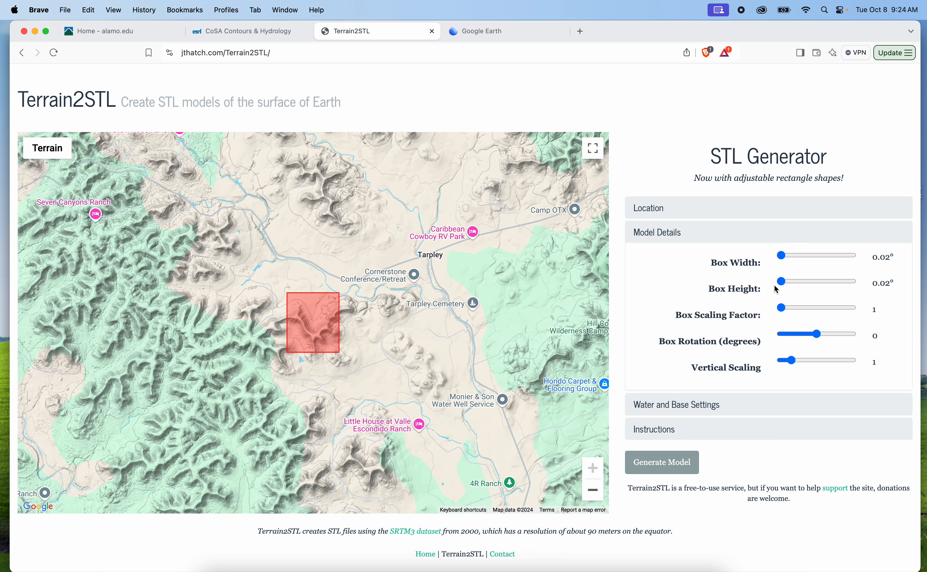
drag(318, 335, 301, 354)
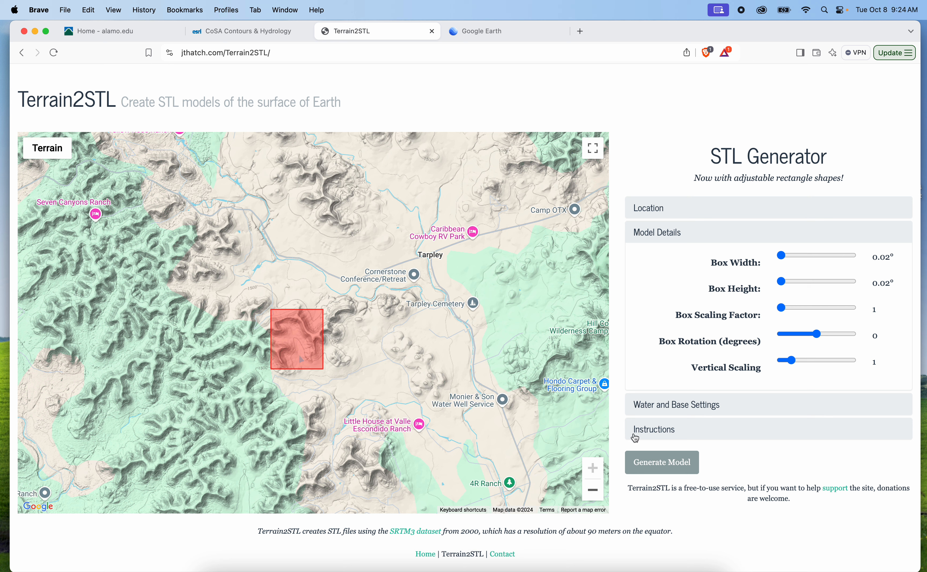
Check the water and base settings, generate the terrain model for the boxed area, and save its download to the Downloads folder
click(661, 412)
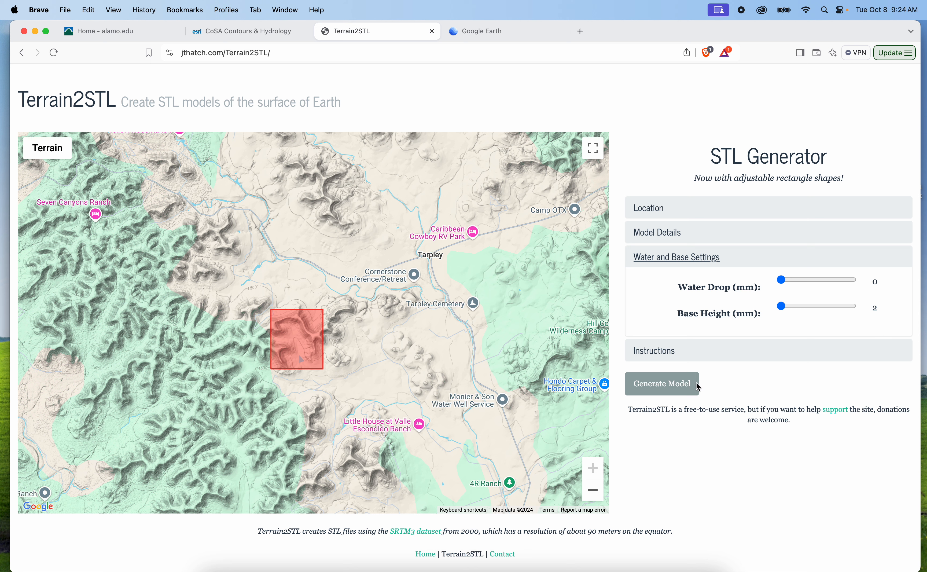
click(686, 389)
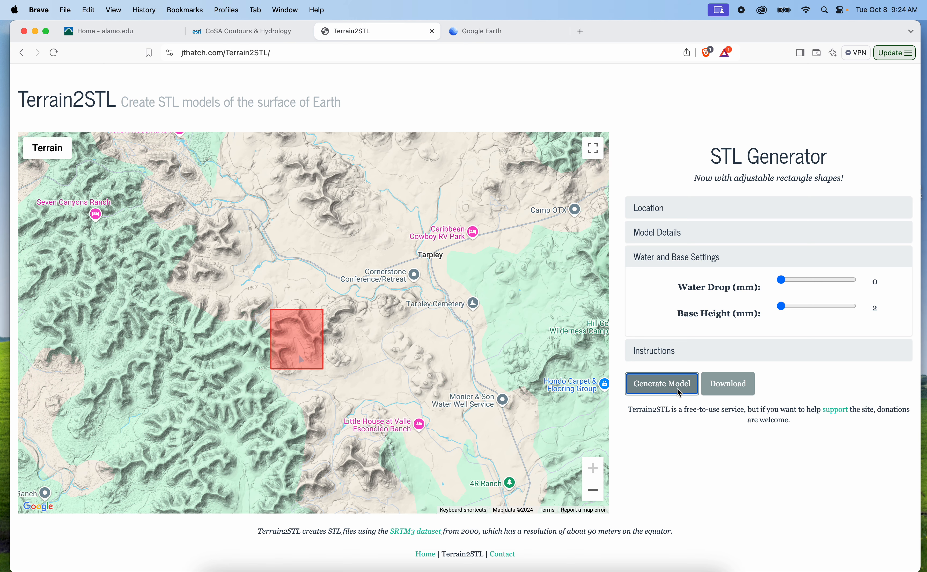
click(730, 388)
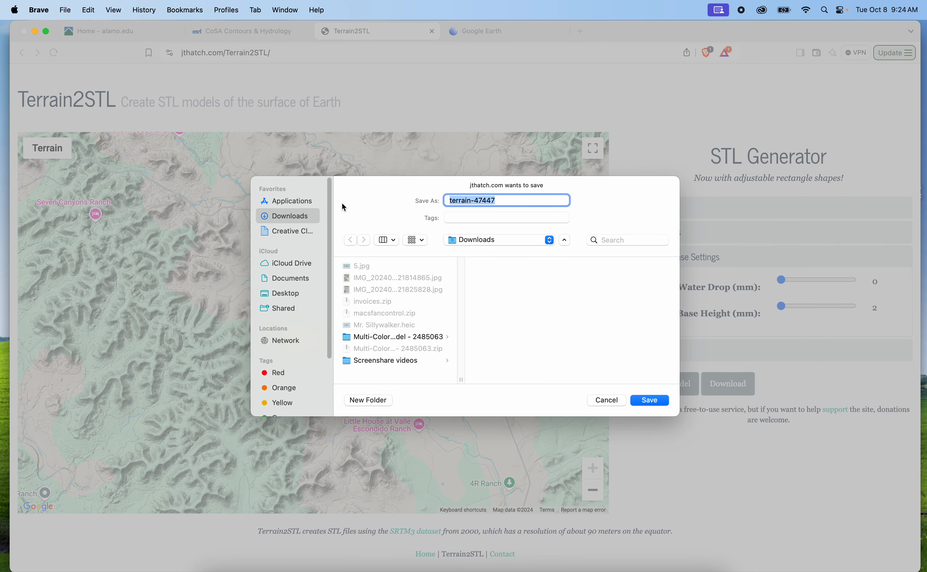
click(642, 401)
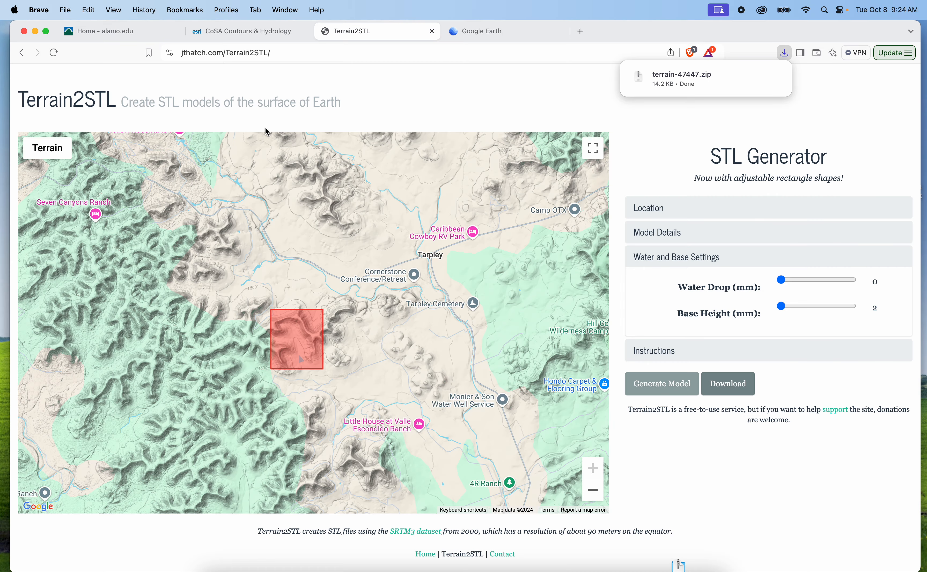
Switch back to Rhino and view all the terrain studies together in the Perspective viewport
click(35, 32)
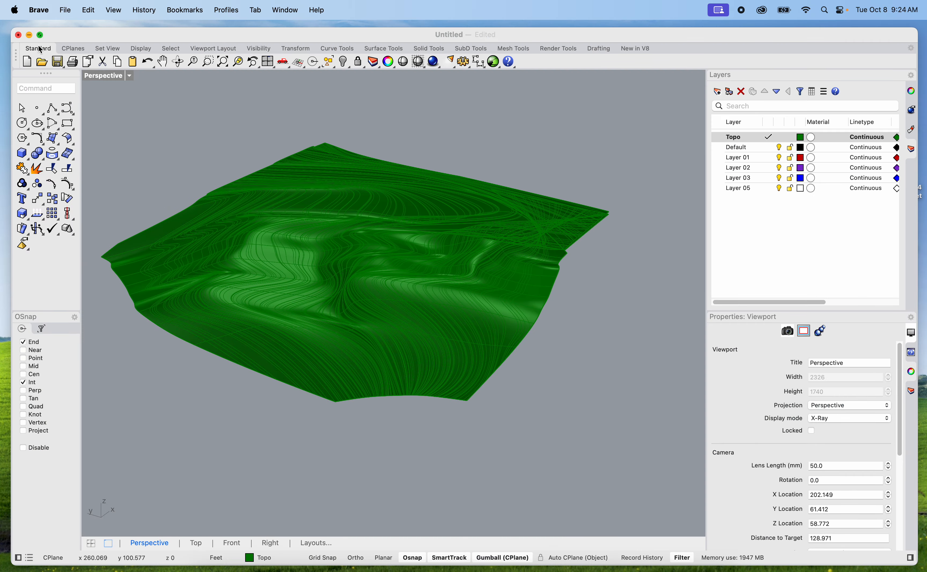
right_drag(321, 207, 406, 314)
scroll(405, 314, down, 5)
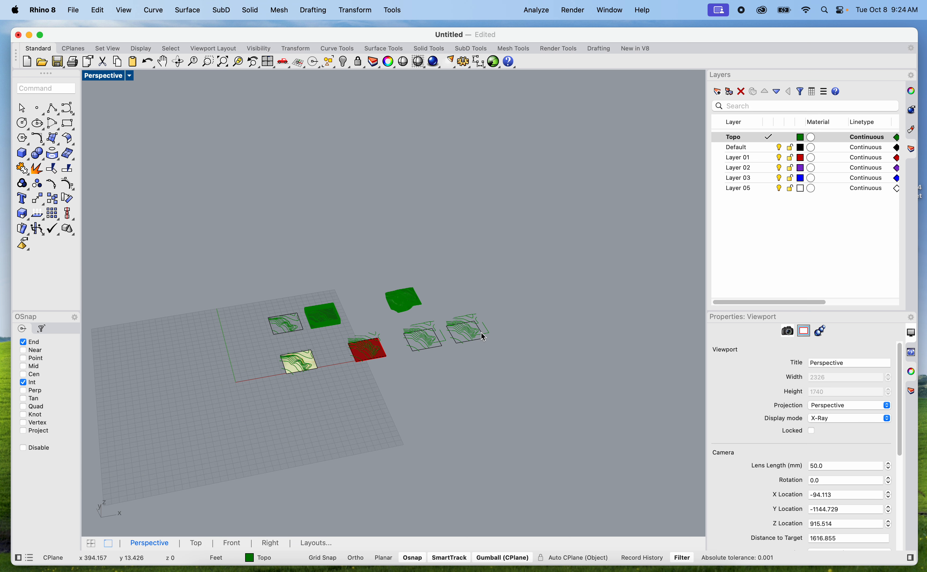
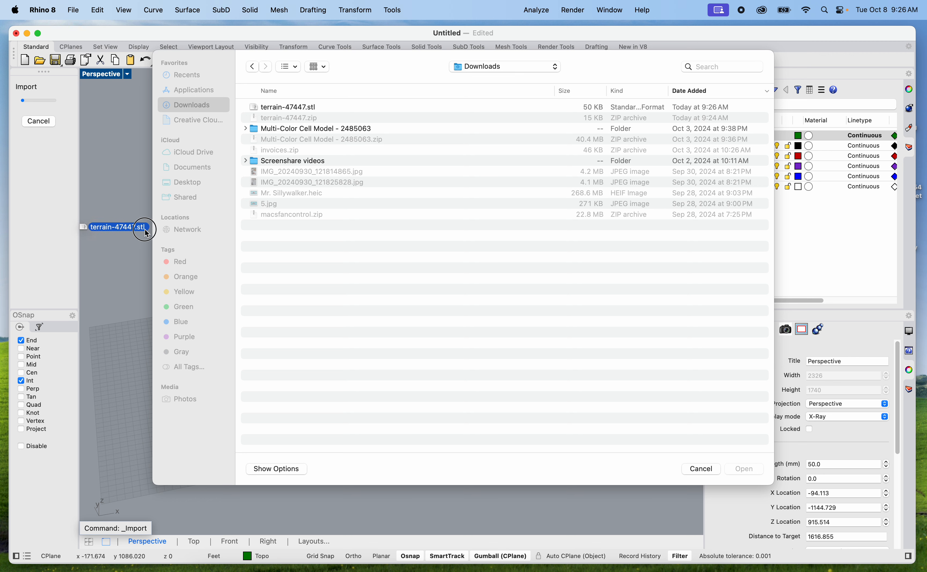
Import terrain-47447.stl from the Downloads folder with a 22.5° weld angle, disjoint meshes split and model units in millimetres
click(740, 466)
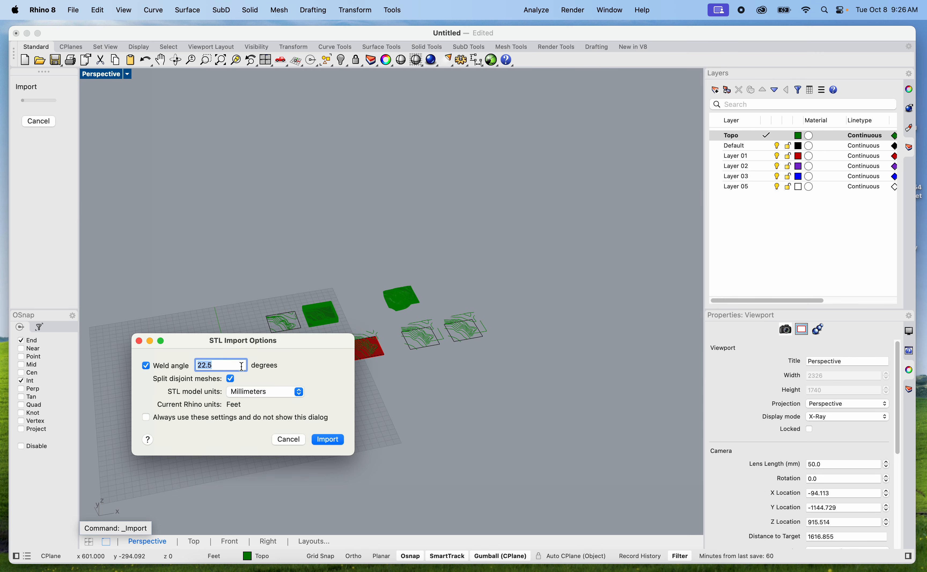
click(341, 442)
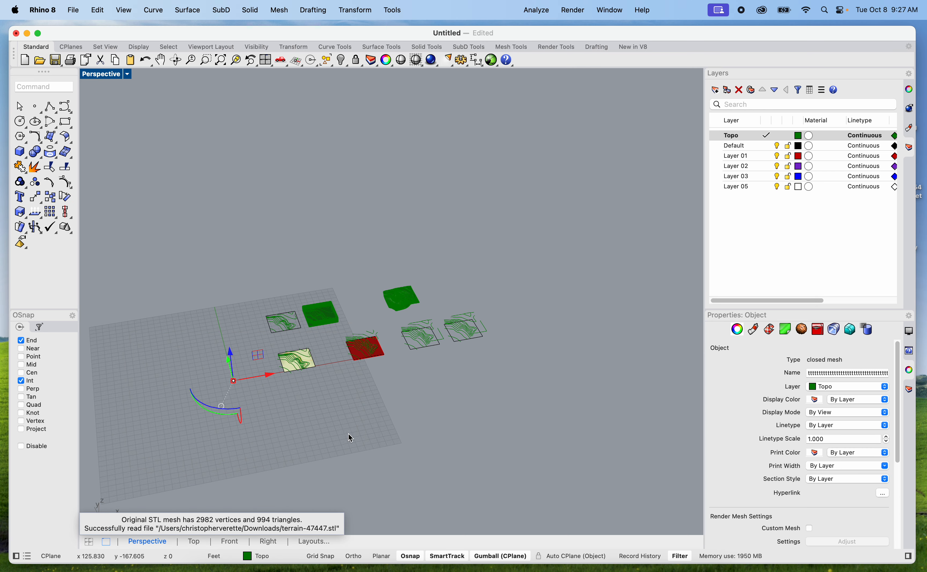
Scale the tiny imported terrain mesh at the origin up uniformly until it is comparable in size to the other topography studies
scroll(239, 397, up, 10)
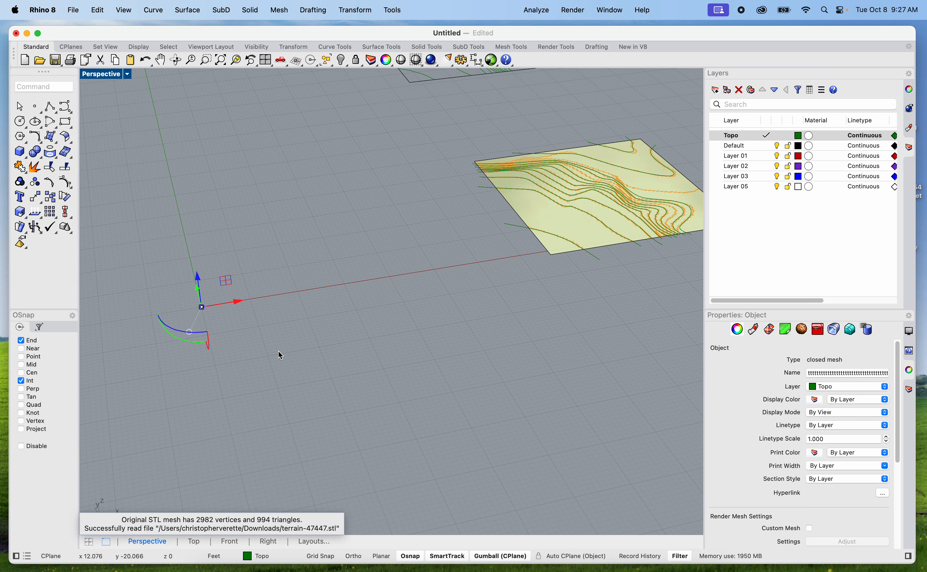
scroll(146, 283, up, 10)
scroll(427, 440, down, 5)
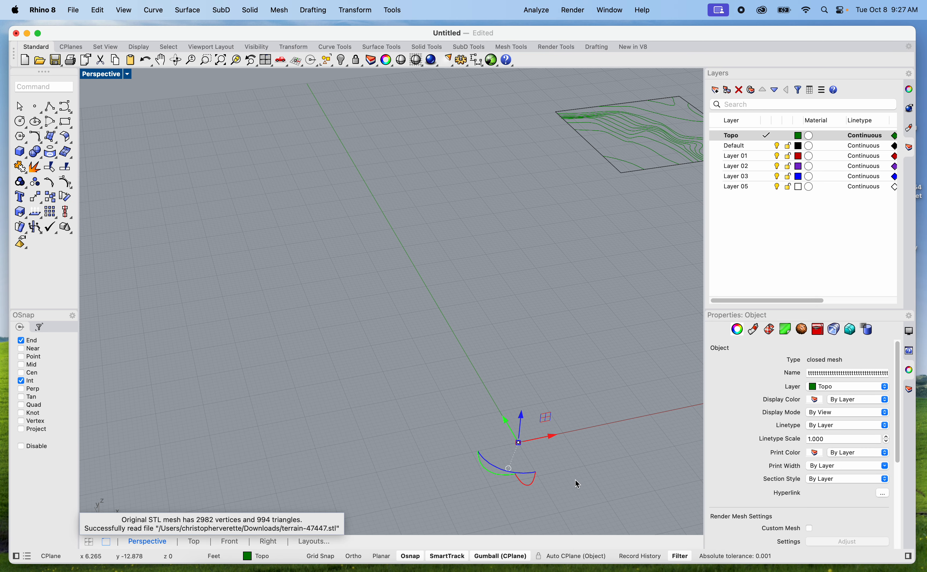
scroll(485, 432, up, 5)
scroll(480, 420, down, 3)
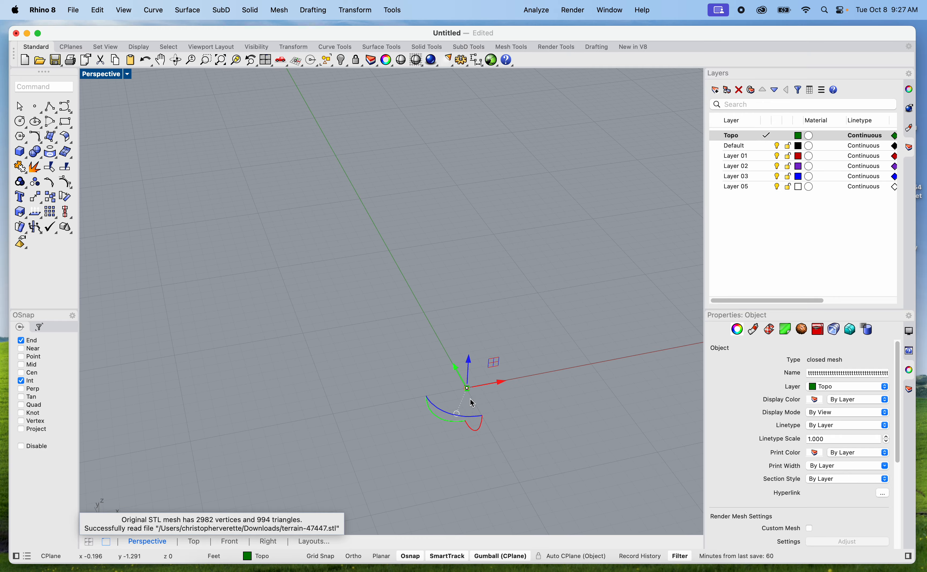
click(467, 390)
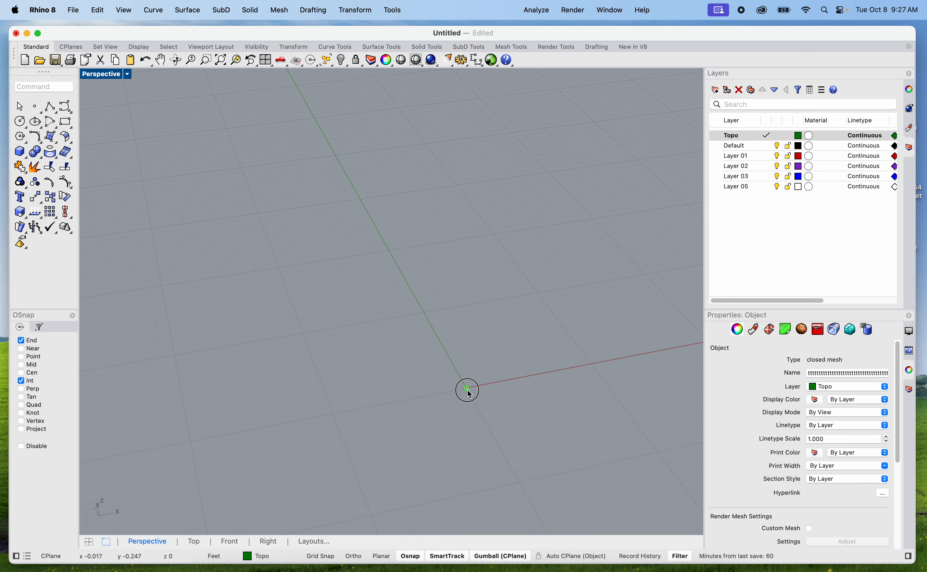
drag(467, 390, 512, 524)
click(367, 119)
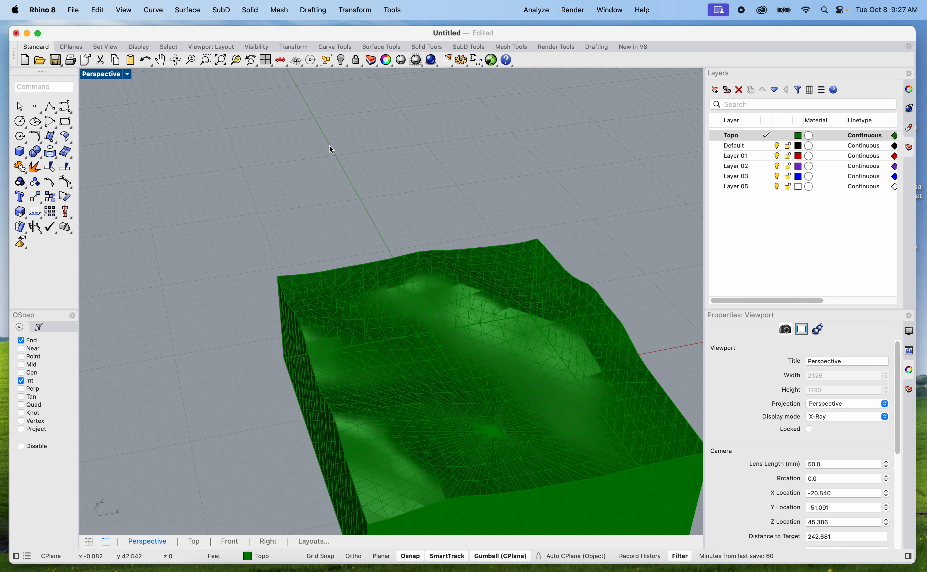
click(311, 202)
shift+right_drag(385, 281, 350, 245)
Examine the enlarged terrain mesh from several angles and compare it with the smooth terrain surface and the contour studies
click(351, 246)
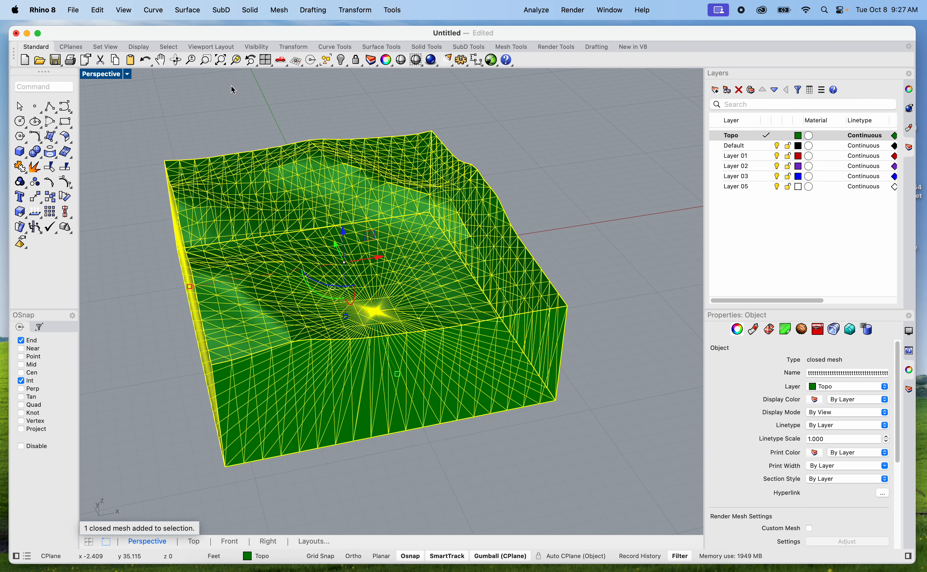
click(236, 60)
scroll(556, 345, down, 5)
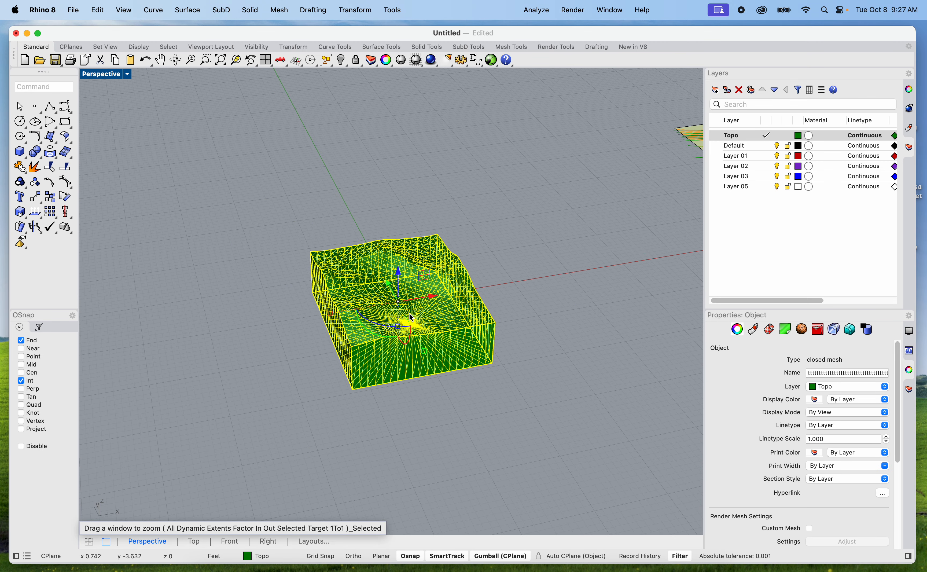
shift+right_drag(611, 337, 508, 438)
scroll(476, 252, up, 5)
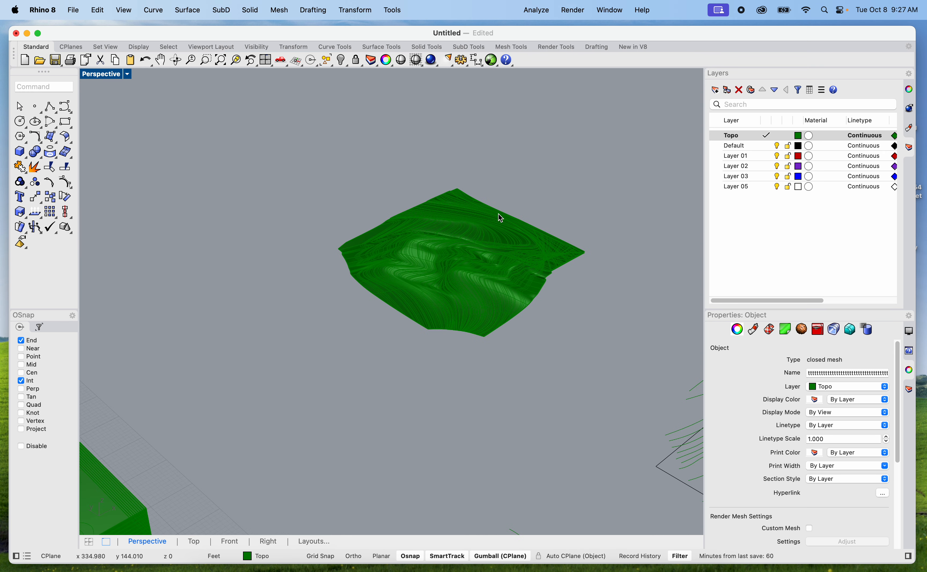
scroll(465, 304, down, 8)
right_drag(450, 355, 481, 214)
scroll(289, 445, up, 4)
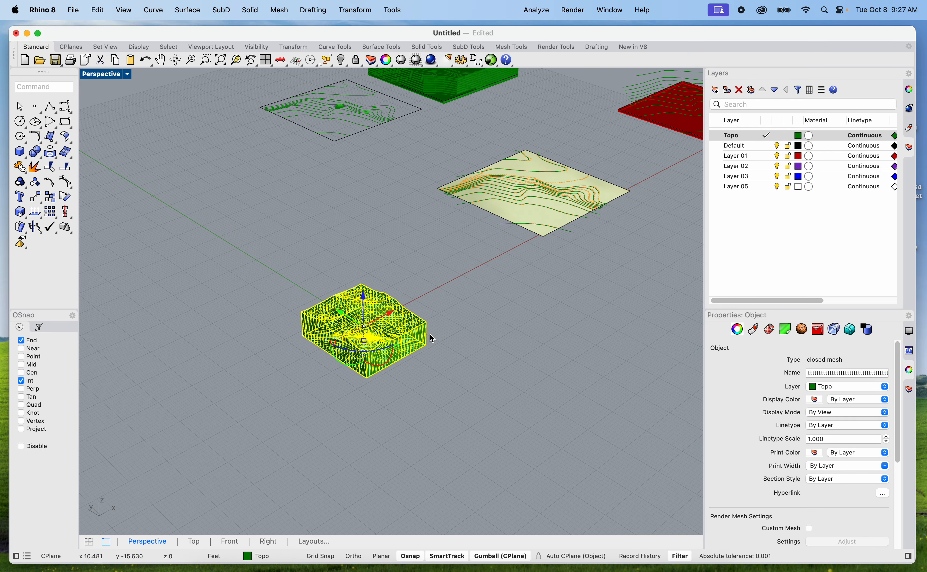
scroll(386, 311, up, 5)
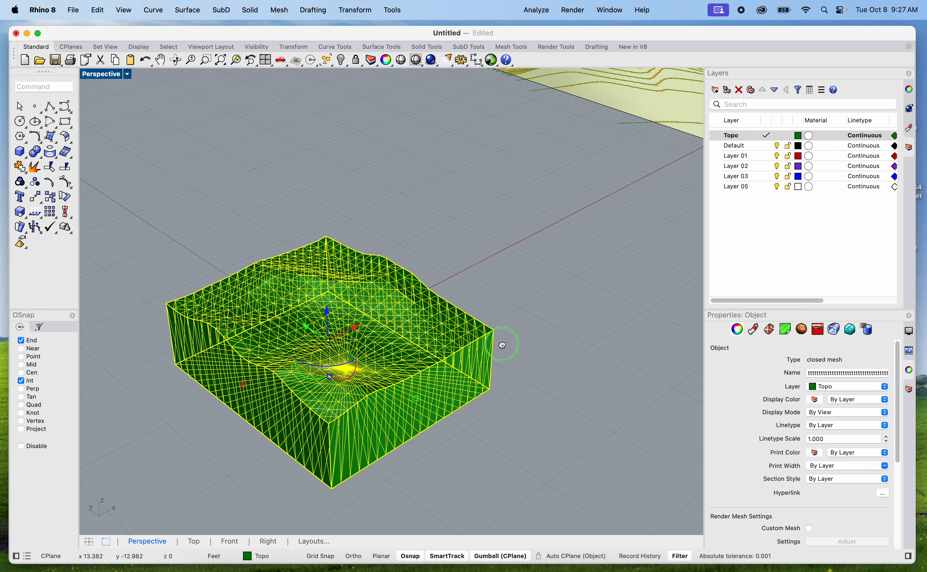
right_drag(332, 364, 351, 374)
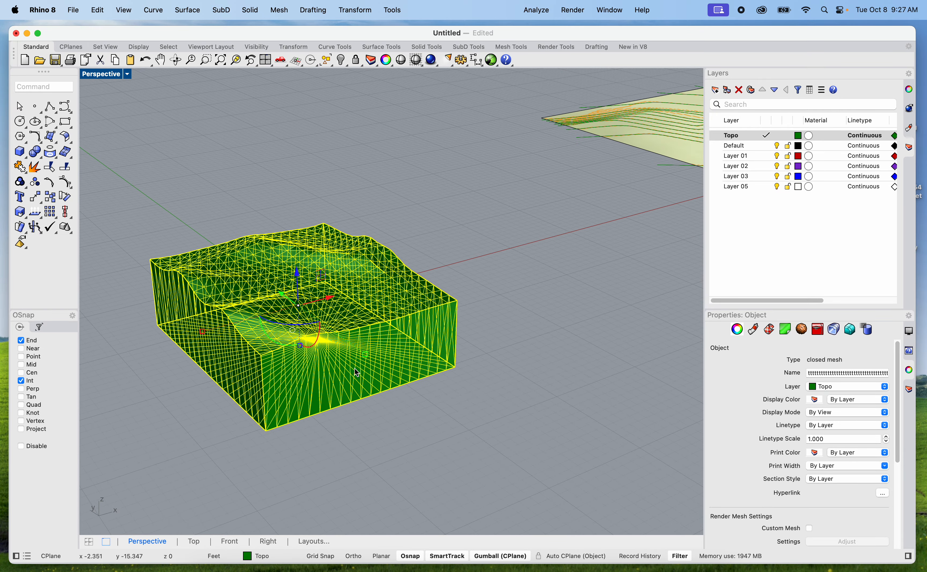
scroll(335, 350, up, 5)
scroll(384, 333, down, 5)
drag(349, 334, 354, 401)
Try to contour the terrain mesh from its lower front corner toward the upper corner with Vertex snapping on and a spacing of 12
click(308, 158)
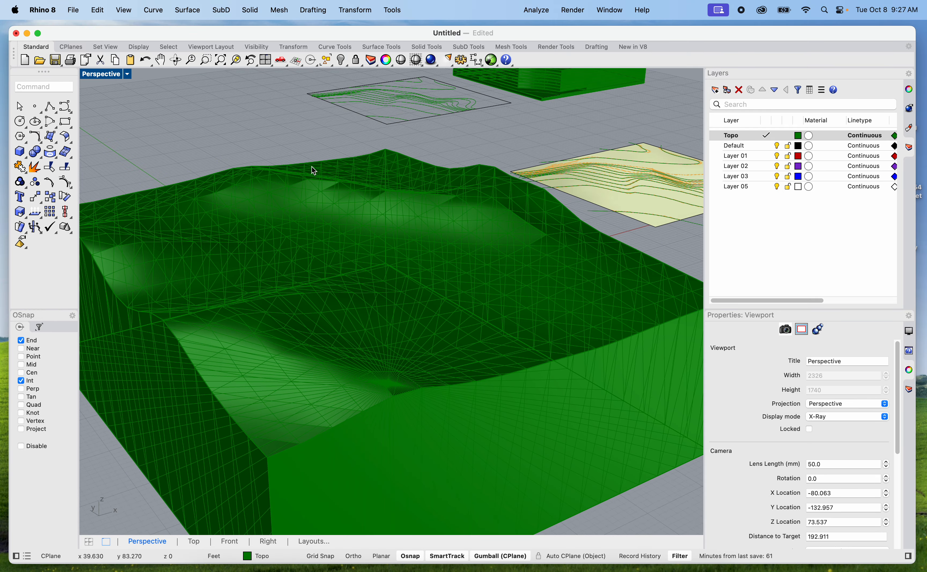
click(318, 225)
text(con)
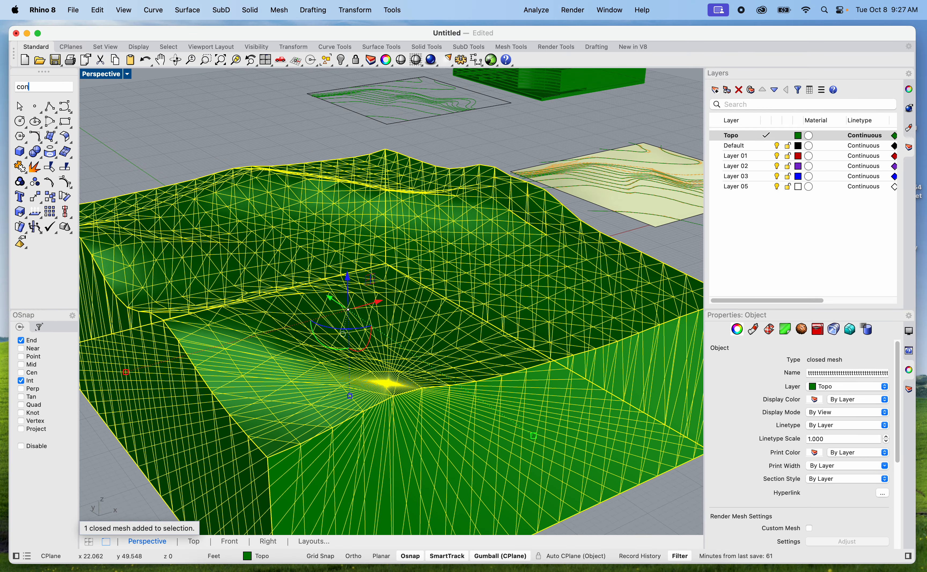
text(tou)
key(Return)
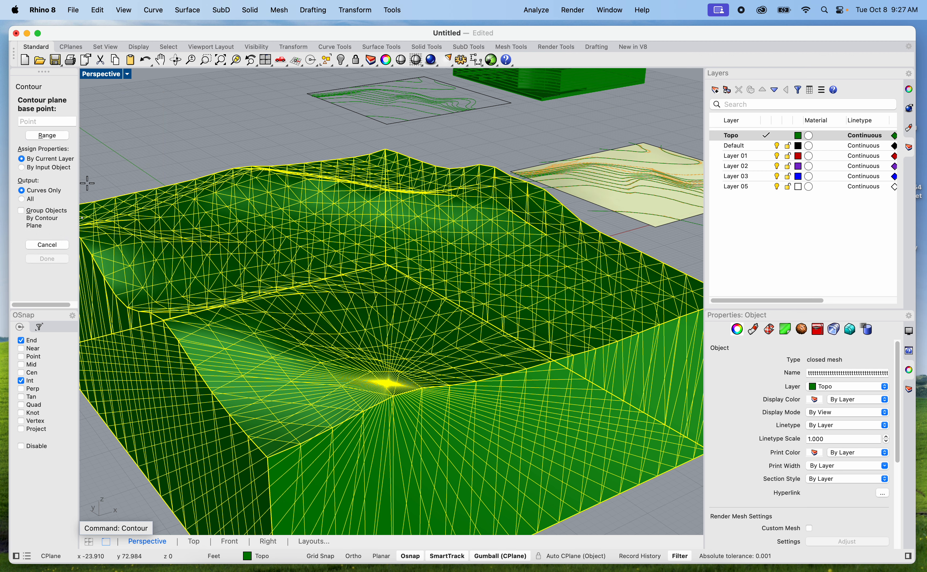
scroll(242, 188, down, 3)
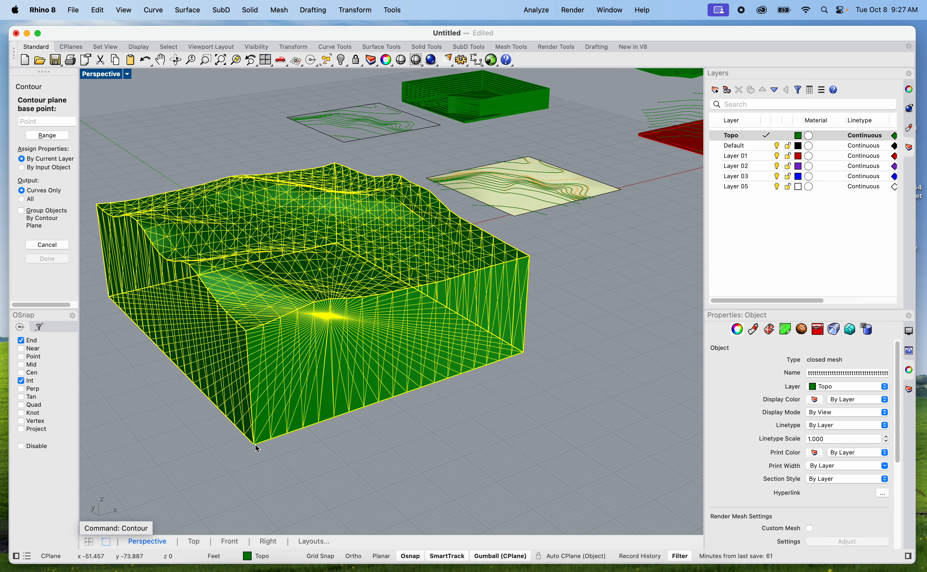
click(255, 447)
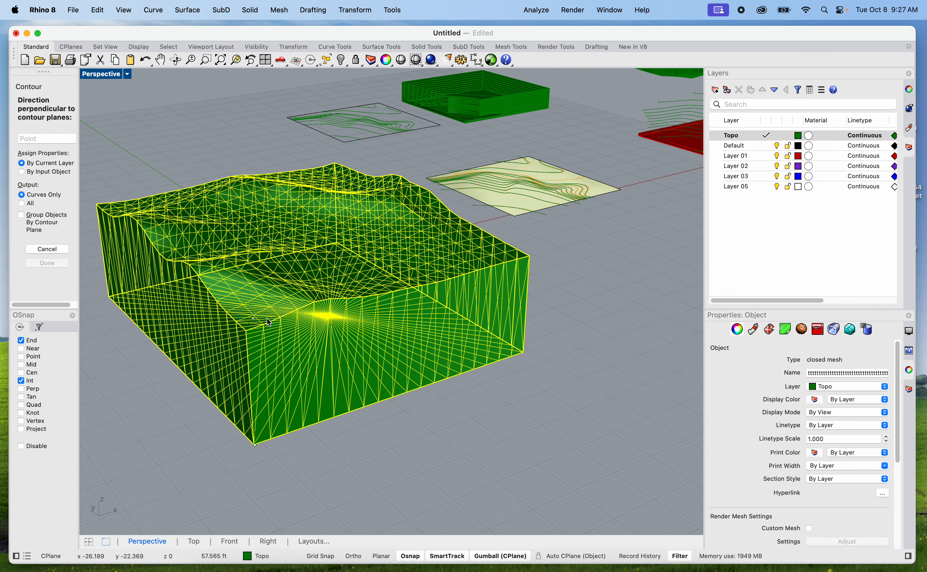
scroll(268, 333, up, 3)
key(shift)
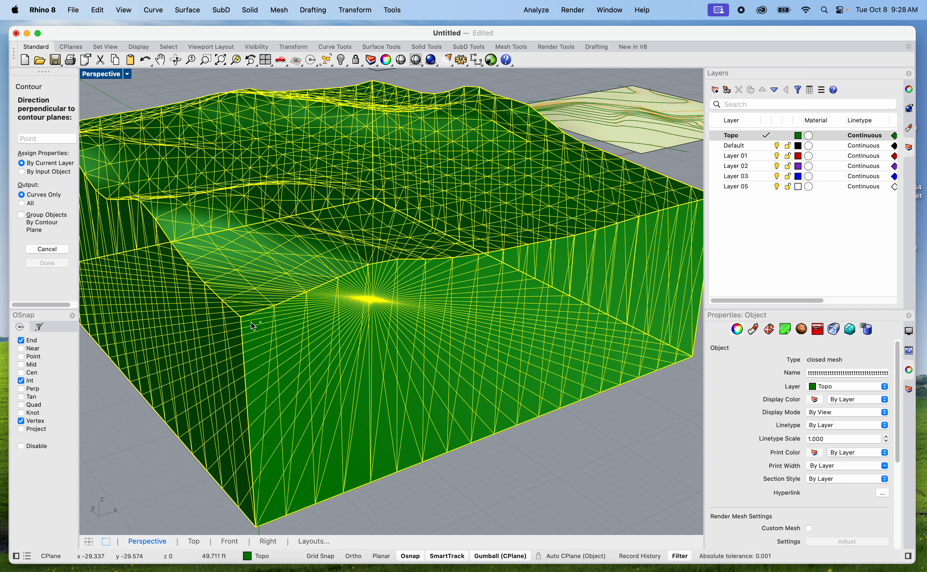
click(241, 317)
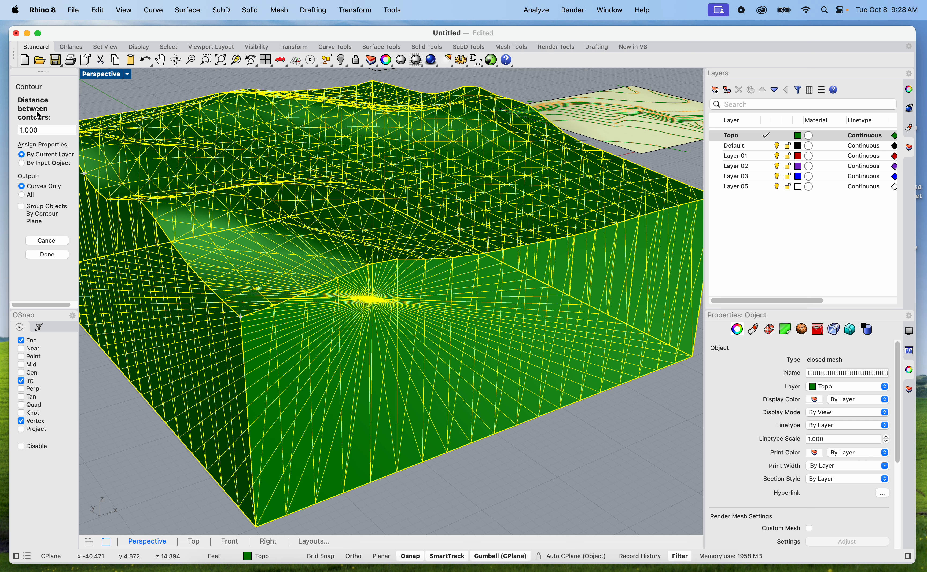
click(44, 130)
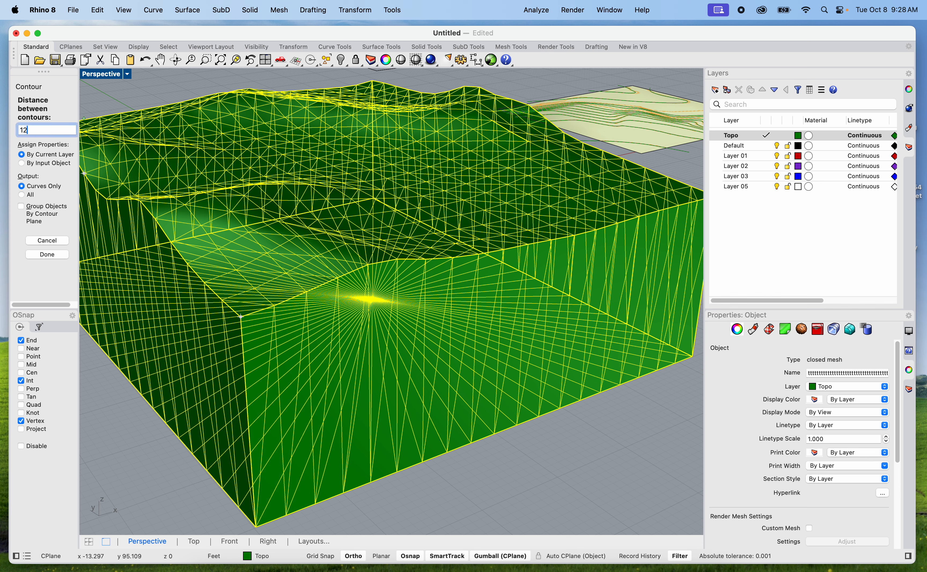
key(Return)
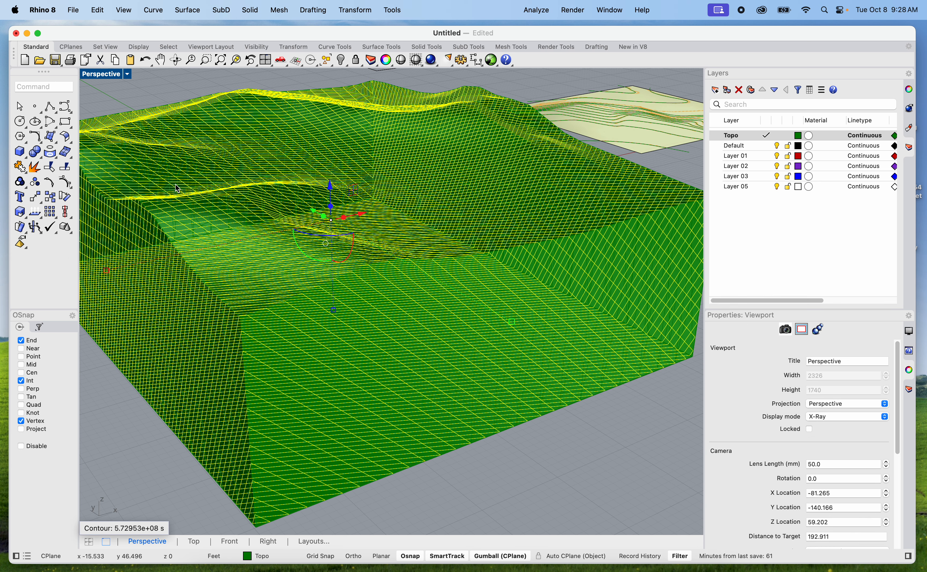
Inspect the contour curves around the terrain block and undo the Contour command
scroll(365, 336, down, 3)
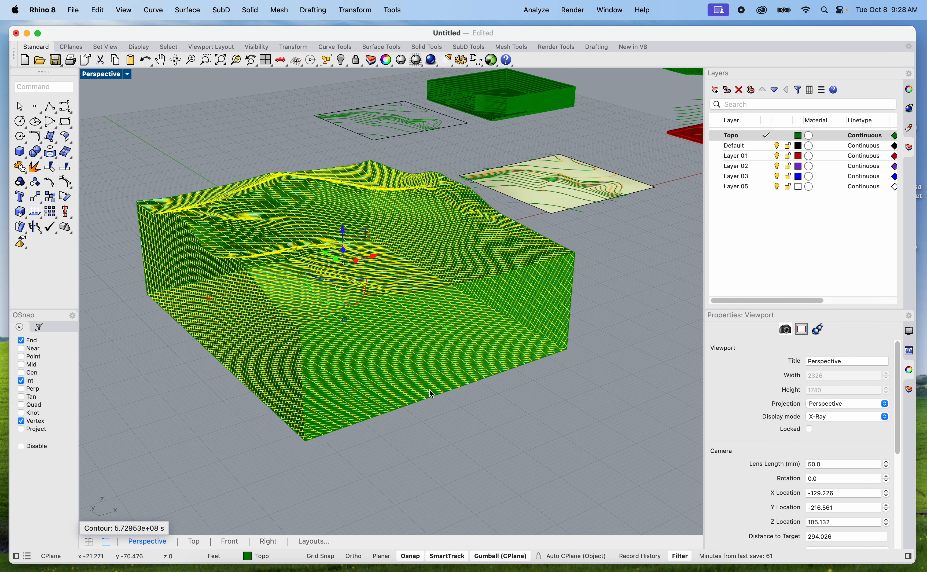
scroll(459, 459, up, 3)
click(487, 462)
right_drag(485, 465, 326, 320)
click(326, 320)
right_drag(242, 300, 393, 331)
click(372, 317)
key(super+z)
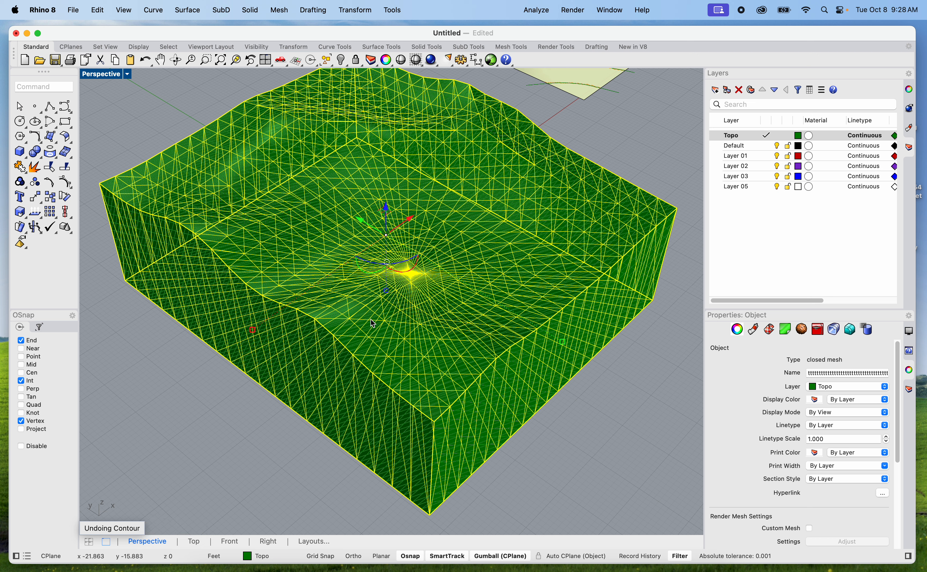
Contour the terrain mesh from its bottom corner vertex up to the top corner vertex with 1 ft between contours
click(556, 433)
shift+right_drag(527, 411, 467, 409)
click(416, 381)
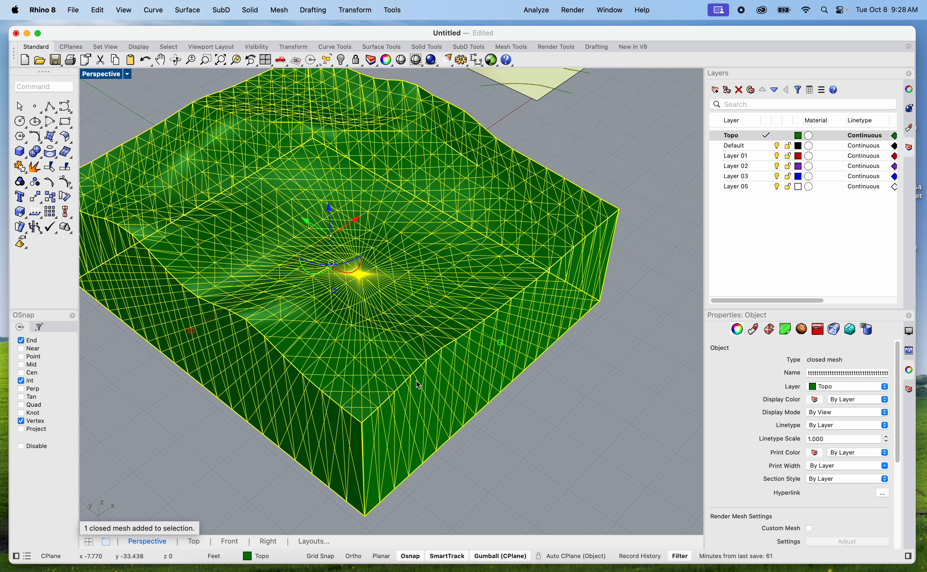
text(contour)
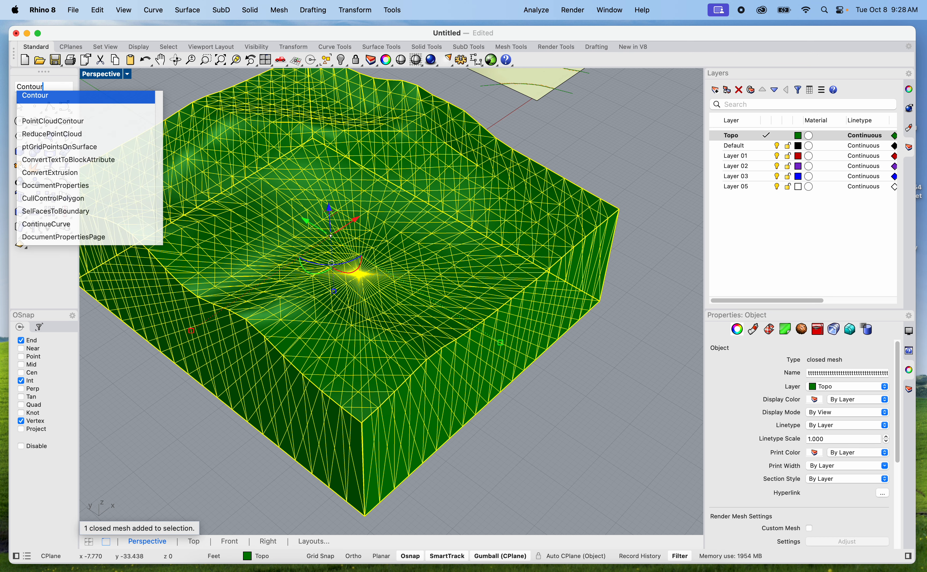
key(Return)
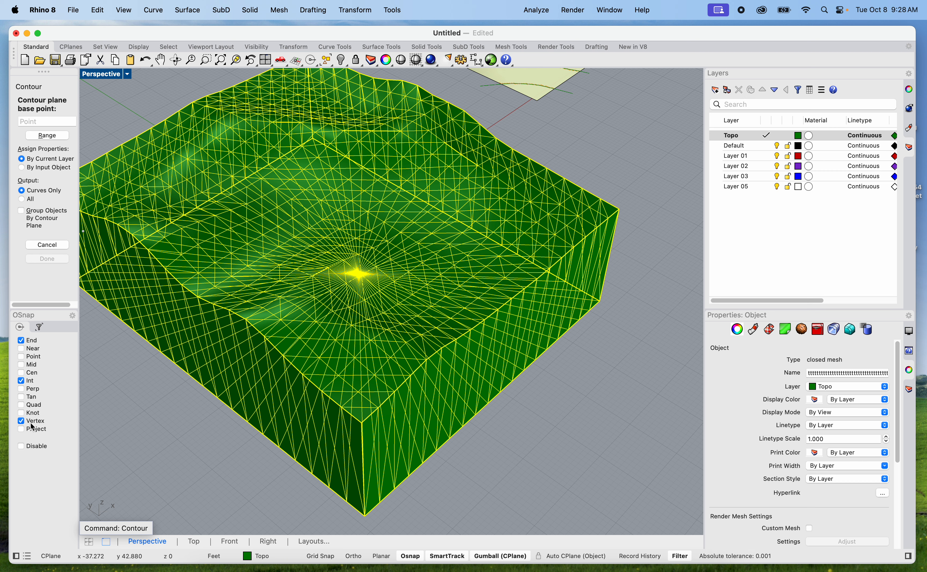
click(365, 515)
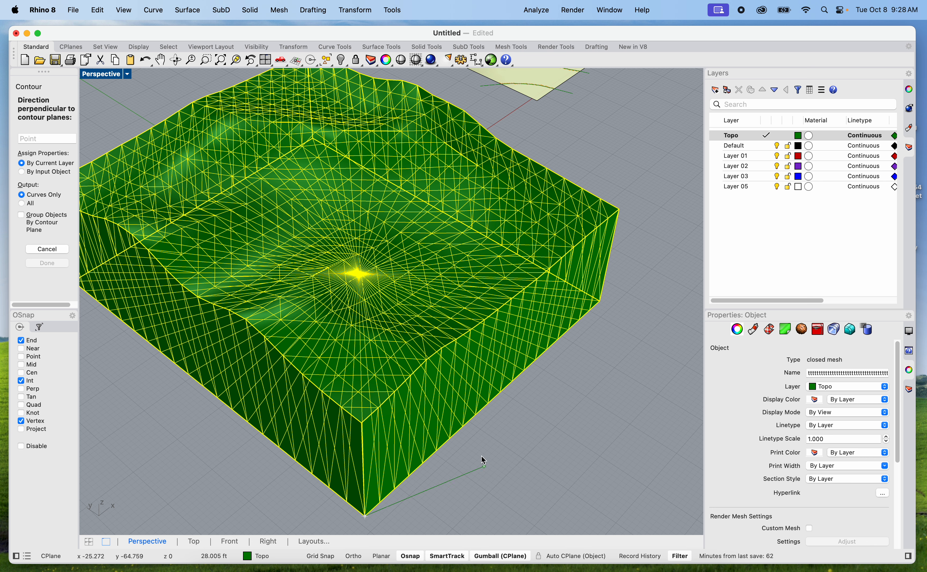
click(361, 421)
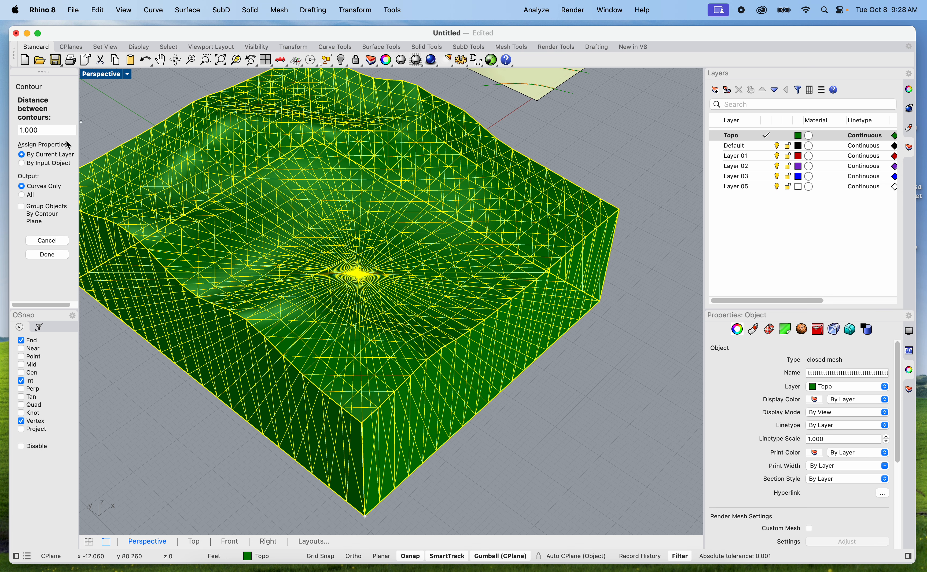
key(Return)
right_drag(584, 386, 540, 387)
scroll(512, 346, down, 2)
click(458, 468)
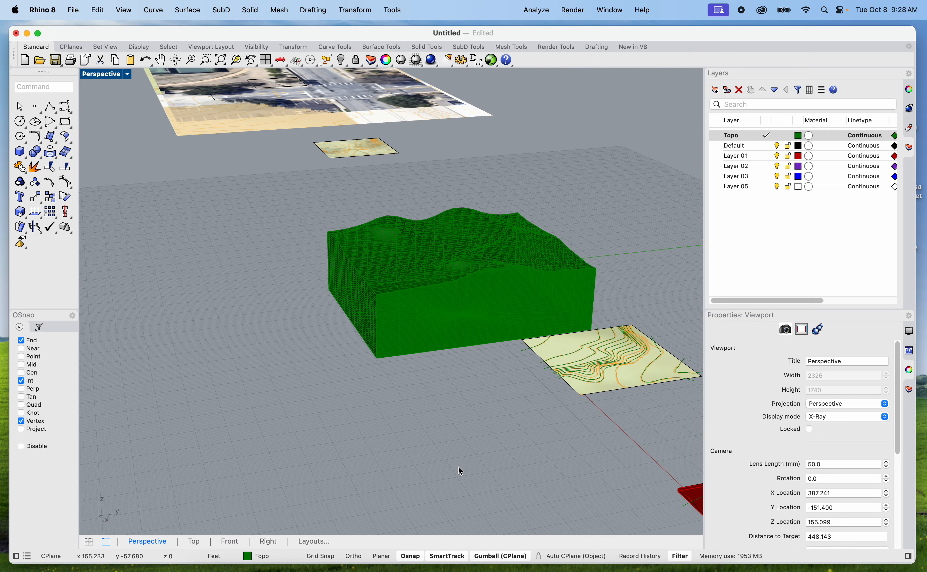
Move the terrain mesh aside so that it stands clear of its contour curves
scroll(433, 352, up, 6)
click(437, 332)
drag(437, 328, 154, 360)
scroll(297, 346, down, 8)
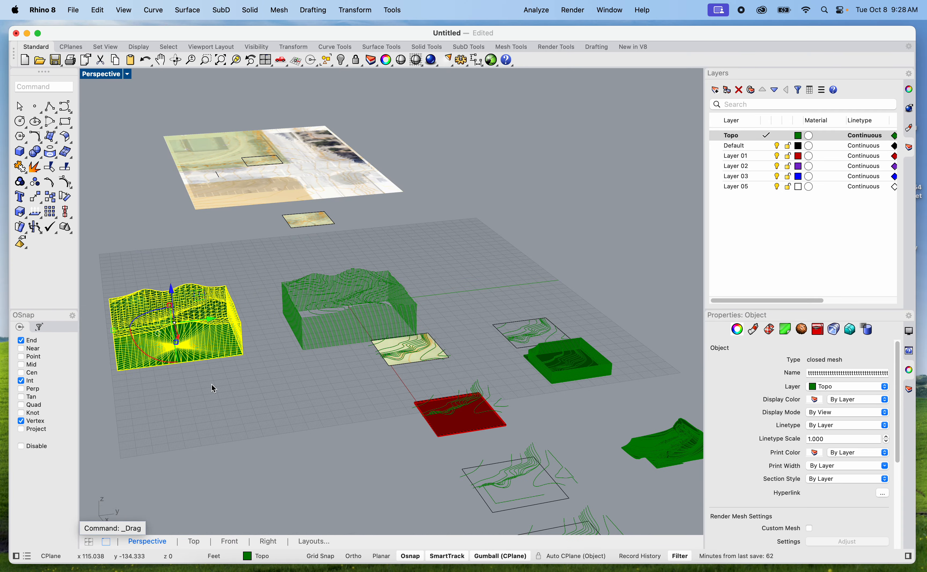
Delete the lower contour loops of the block's base, keeping only the upper curves that describe the terrain
scroll(310, 396, up, 4)
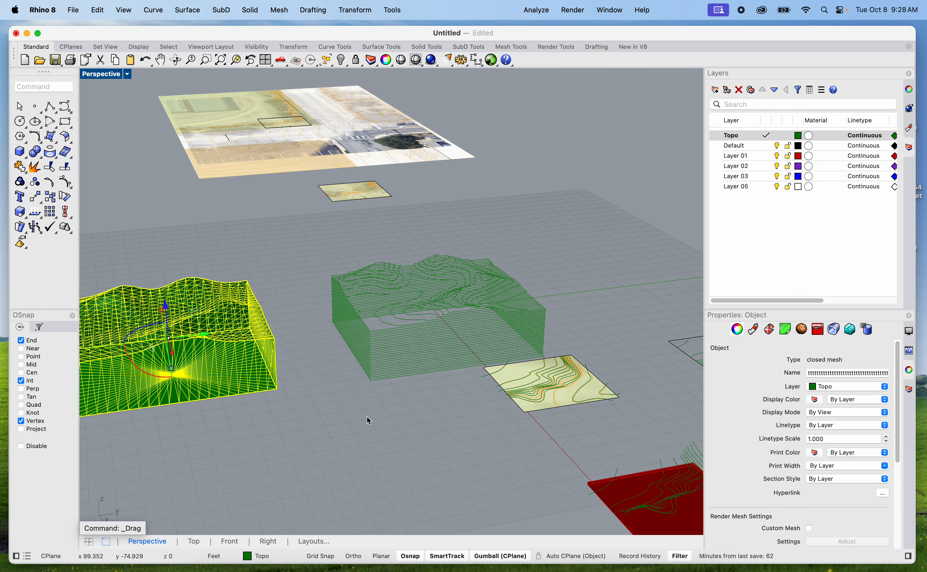
scroll(581, 419, up, 8)
shift+right_drag(378, 382, 531, 474)
drag(539, 482, 371, 293)
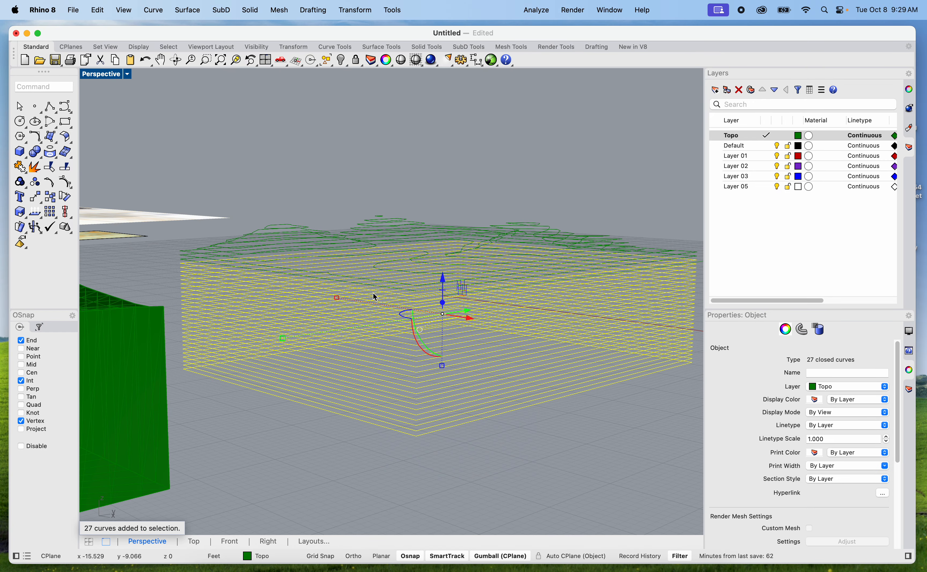
key(Delete)
right_drag(493, 355, 451, 416)
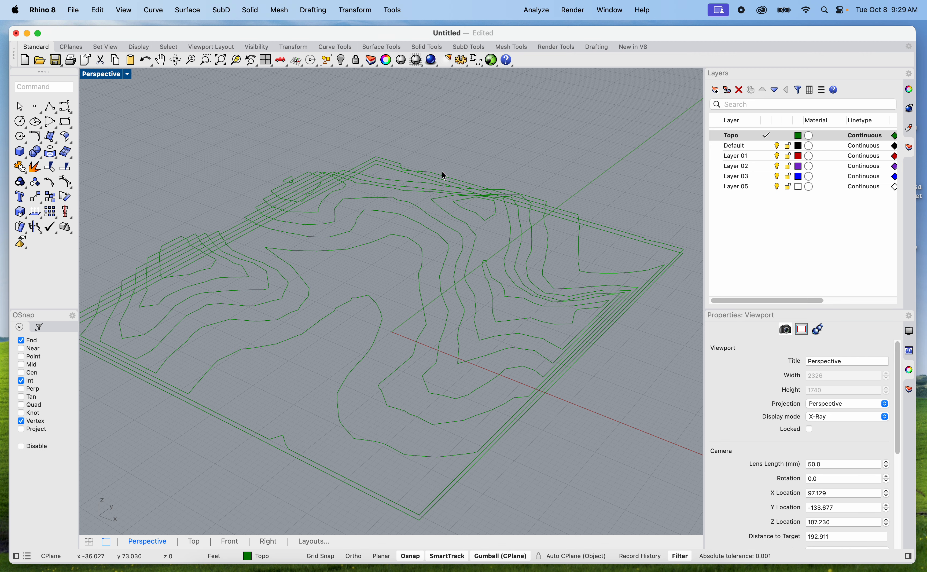
scroll(310, 295, up, 5)
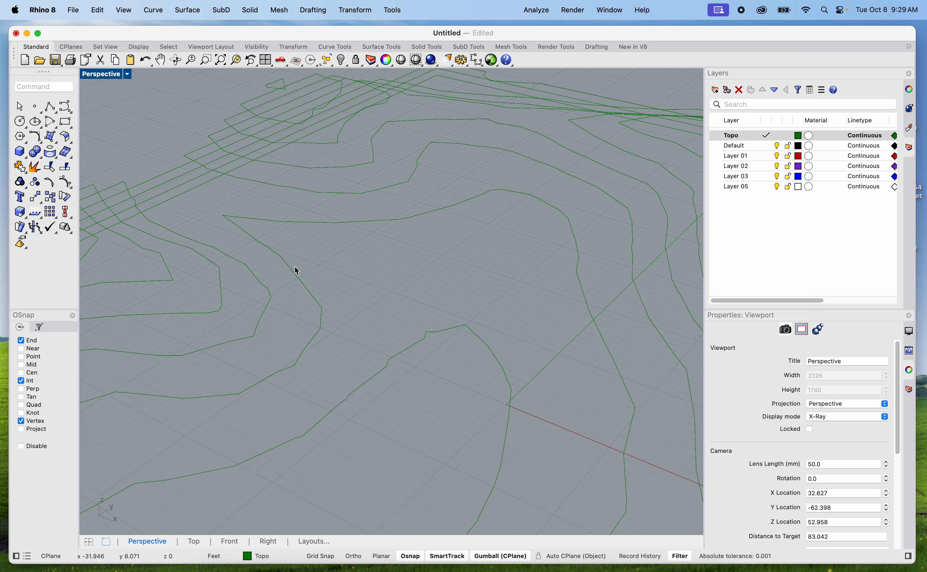
Try lofting the terrain's contour curves with the Tight style and no cross-section simplification, inspect the preview, and cancel the loft
scroll(422, 301, down, 8)
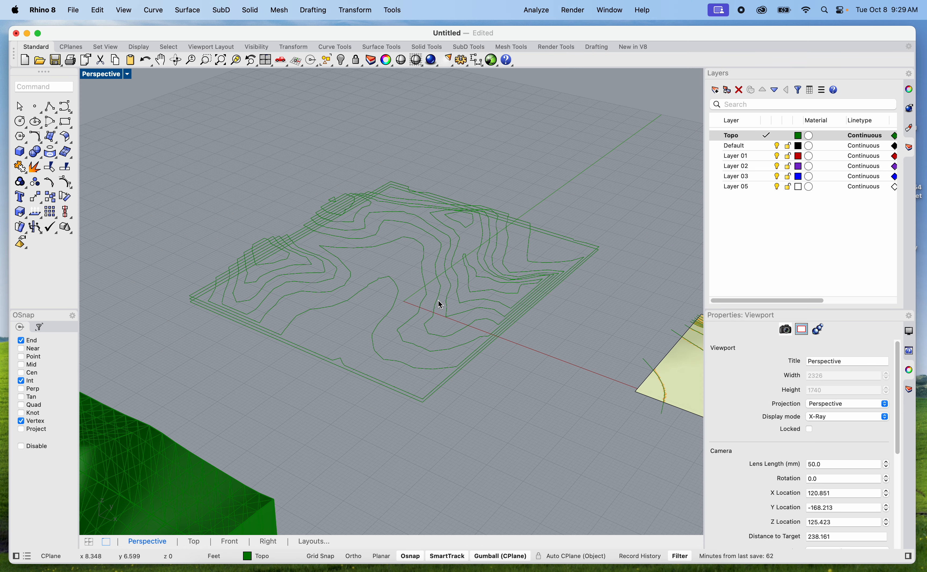
mouse_move(598, 408)
right_down()
mouse_move(582, 388)
mouse_move(567, 402)
mouse_move(584, 399)
right_up()
drag(578, 402, 215, 116)
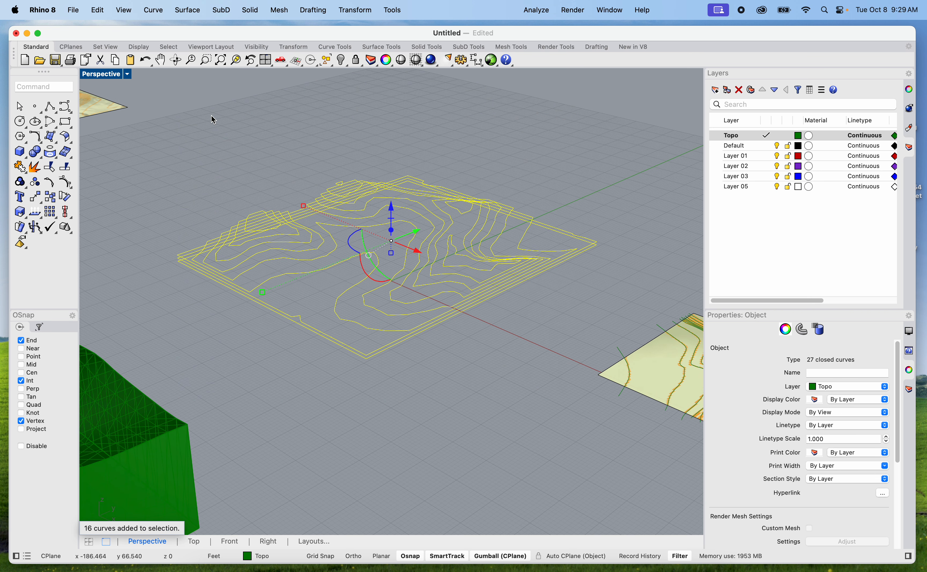
text(loft)
key(Return)
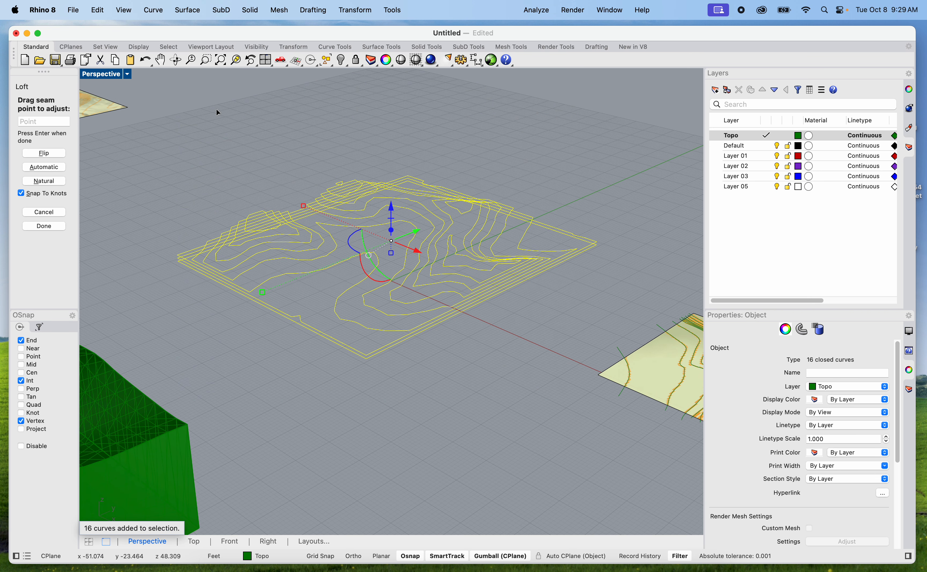
key(Return)
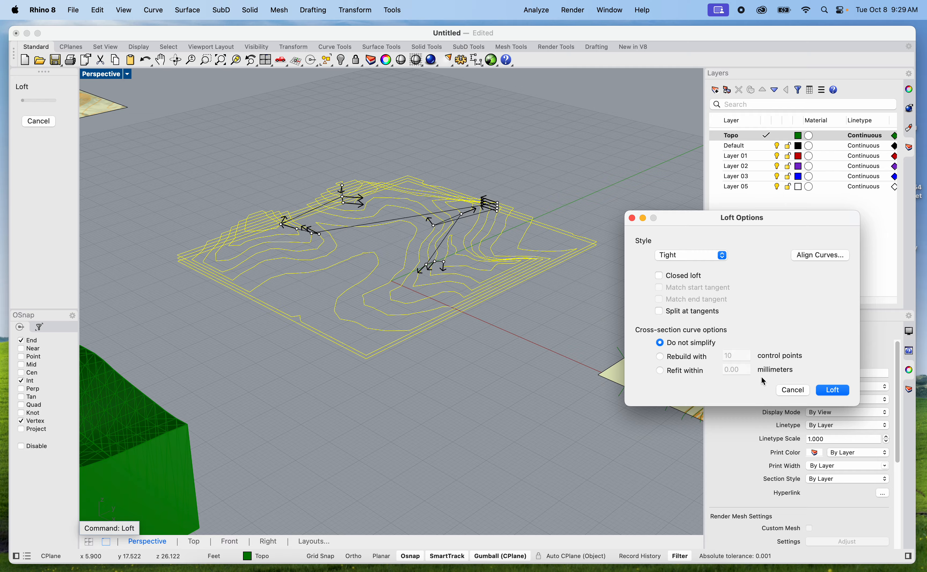
scroll(429, 255, up, 10)
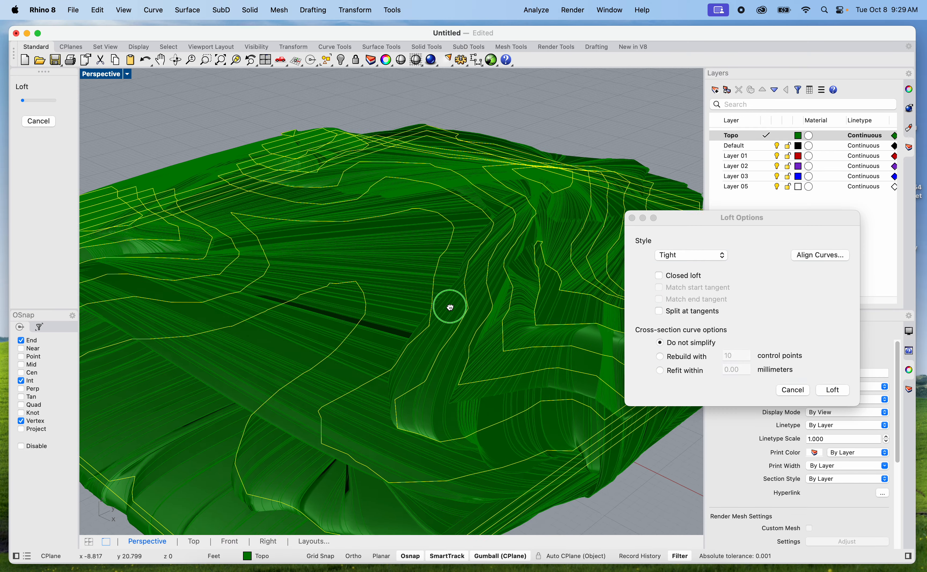
right_drag(425, 324, 402, 325)
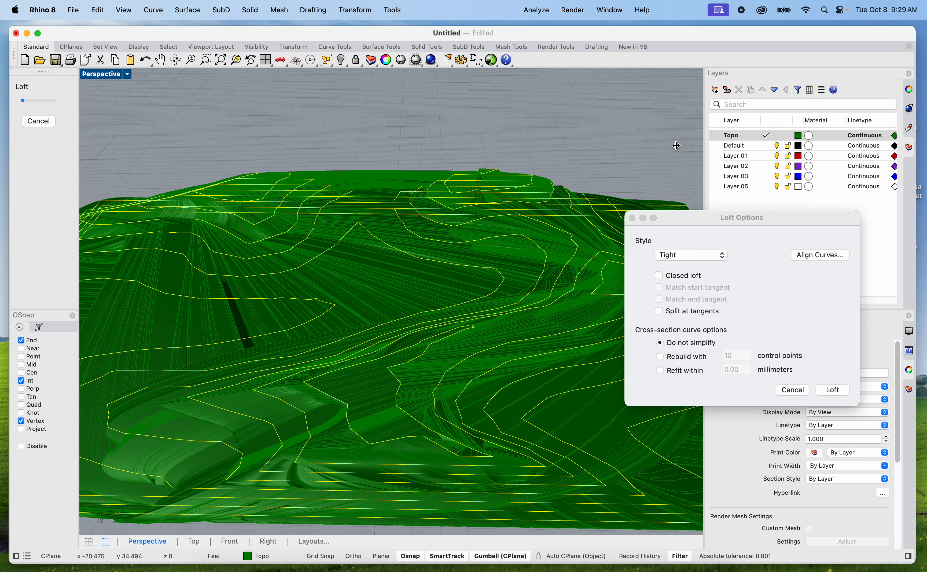
click(791, 392)
Examine the layered steps of the green stacked topography block and clear the contour curve selection
scroll(502, 174, down, 5)
shift+right_drag(586, 377, 385, 246)
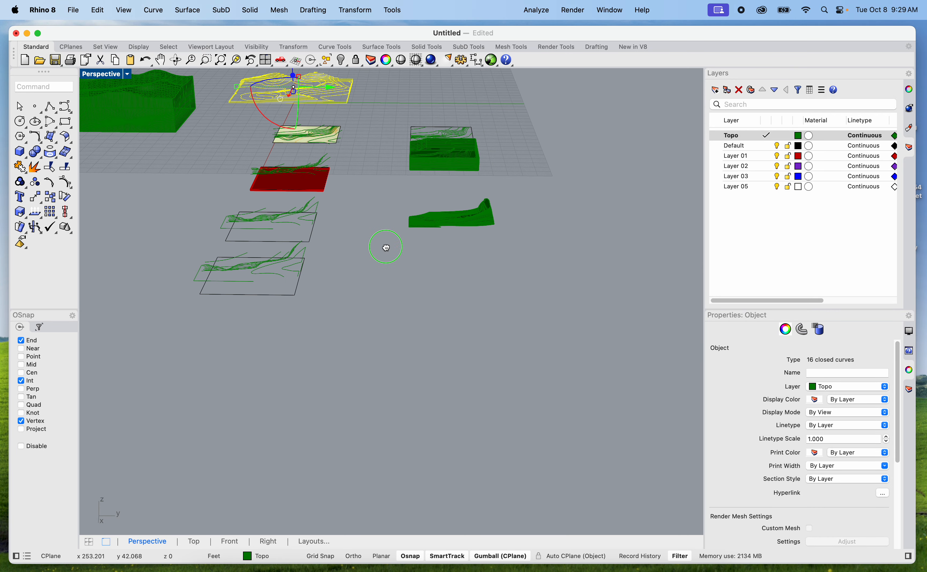
right_drag(389, 281, 515, 335)
shift+right_drag(597, 339, 382, 369)
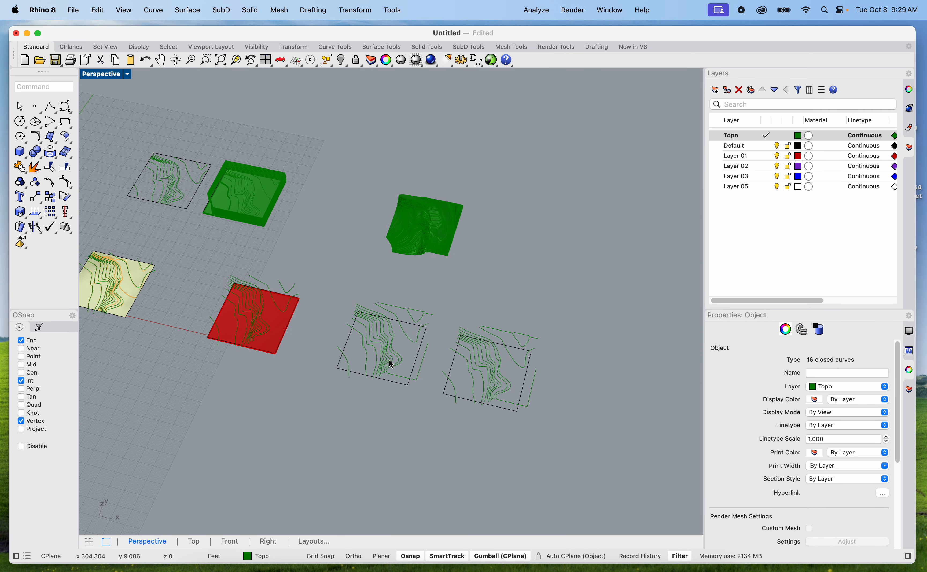
scroll(420, 240, up, 8)
shift+right_drag(308, 283, 523, 331)
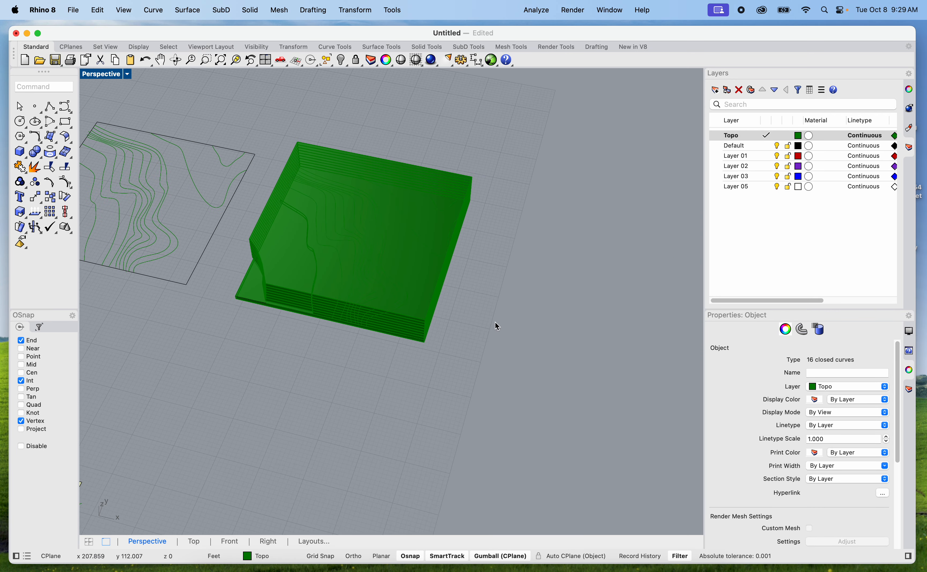
scroll(297, 269, up, 8)
scroll(304, 246, down, 7)
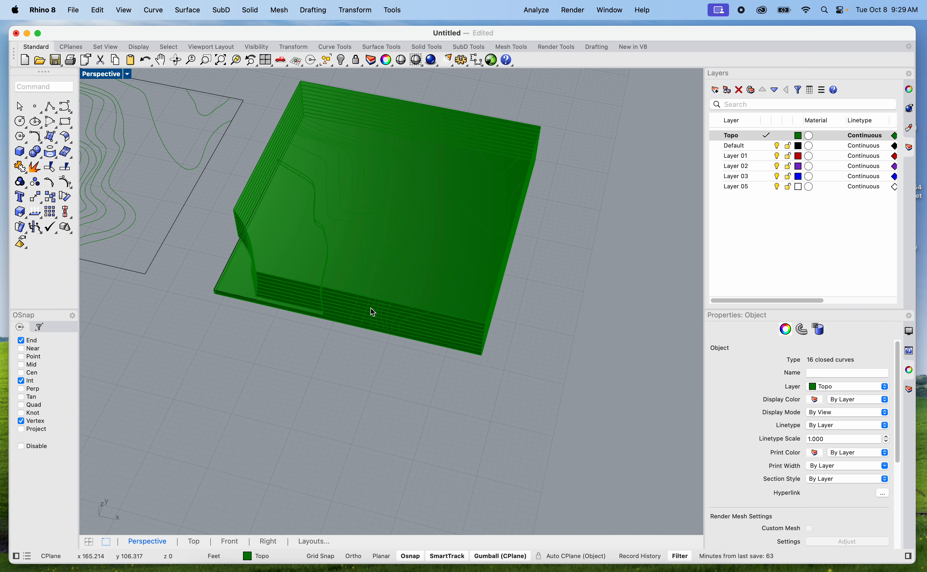
click(376, 385)
shift+right_drag(377, 387, 430, 310)
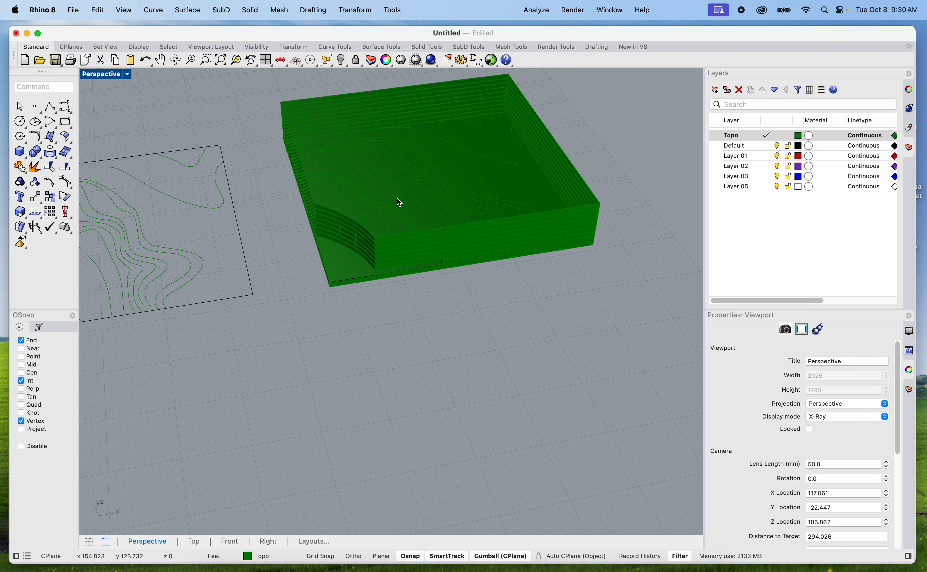
Compare the green stepped block with the neighbouring red slab, the smooth terrain surface and the raised contour sets
scroll(397, 295, down, 4)
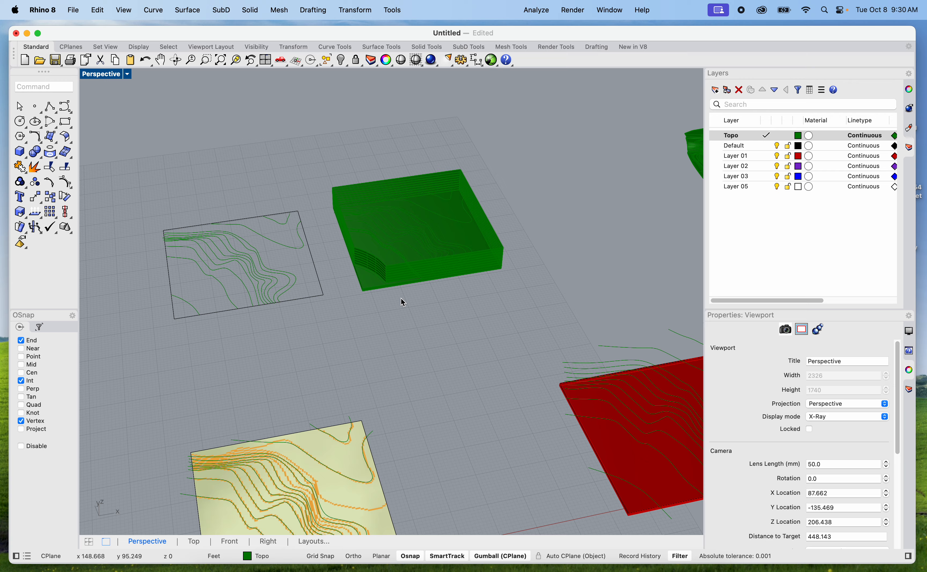
shift+right_drag(449, 311, 412, 307)
shift+right_drag(443, 310, 319, 346)
shift+right_drag(520, 390, 490, 375)
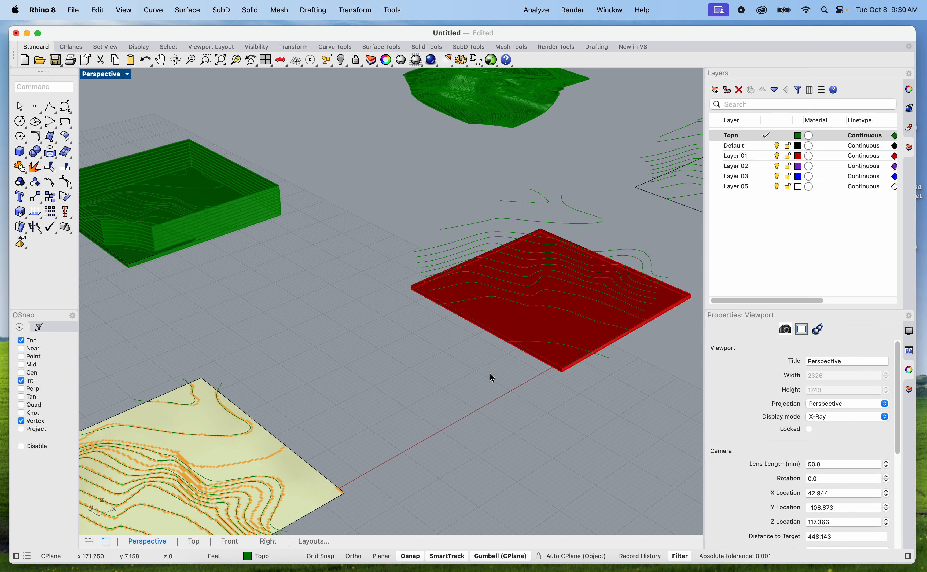
scroll(448, 227, down, 4)
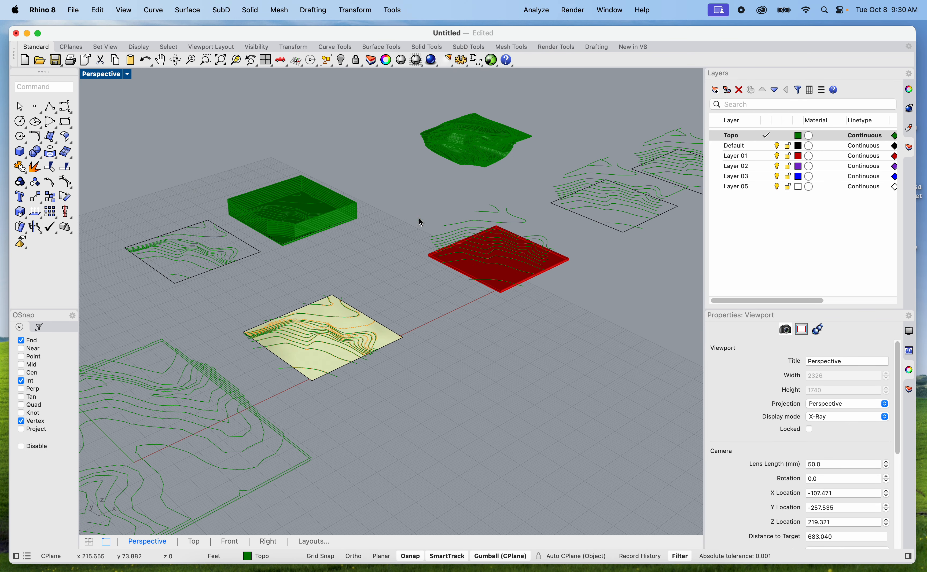
scroll(253, 207, up, 10)
right_drag(499, 356, 499, 381)
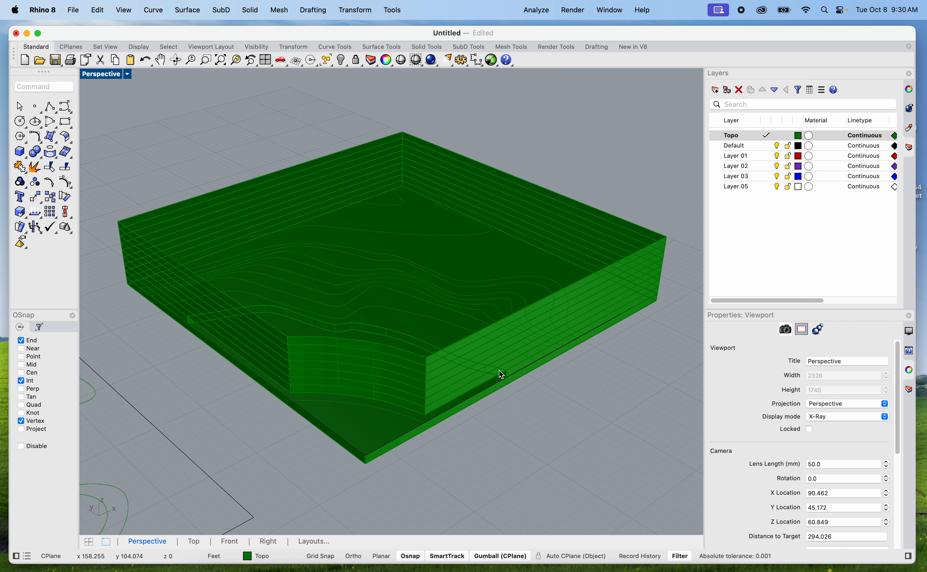
scroll(496, 363, down, 8)
shift+right_drag(548, 387, 359, 324)
right_drag(555, 379, 498, 365)
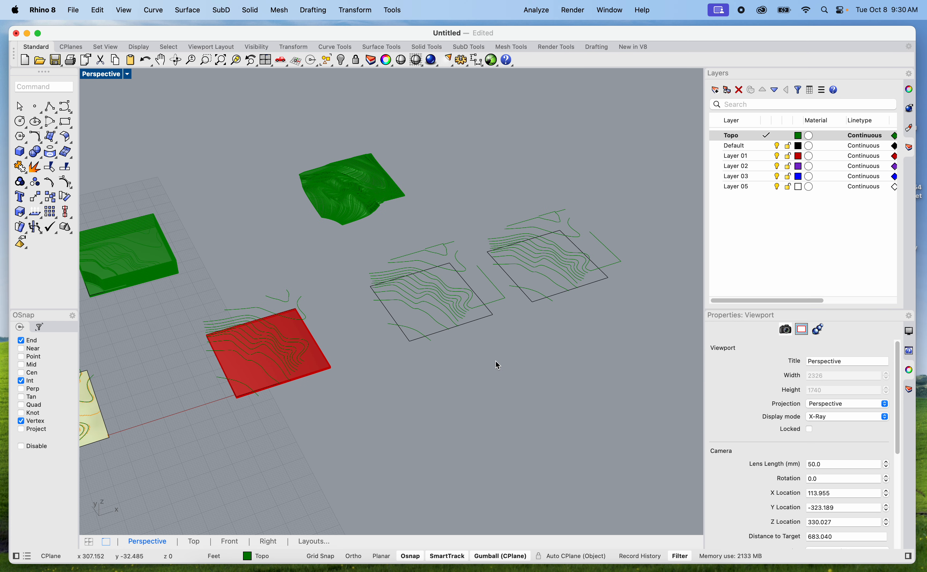
Examine the raised contour curves above their square outline and the flat contours trimmed inside the square beside the stepped block
scroll(437, 282, up, 6)
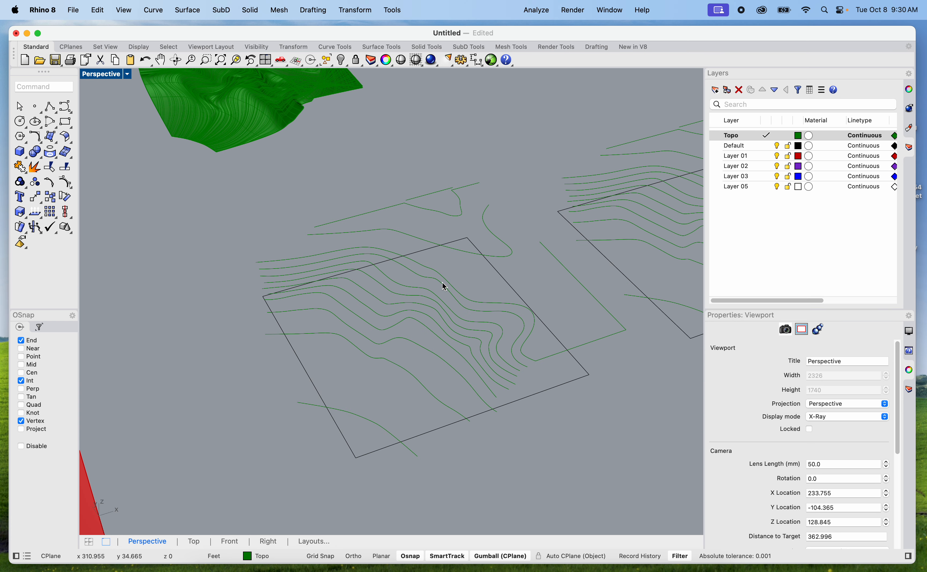
scroll(426, 368, up, 2)
mouse_move(426, 368)
right_down()
mouse_move(407, 368)
mouse_move(443, 365)
right_up()
shift+right_drag(246, 258, 462, 417)
scroll(392, 233, up, 8)
scroll(392, 232, down, 14)
shift+right_drag(375, 303, 522, 281)
scroll(350, 289, up, 12)
scroll(362, 289, down, 8)
shift+right_drag(362, 289, 382, 312)
scroll(381, 310, up, 8)
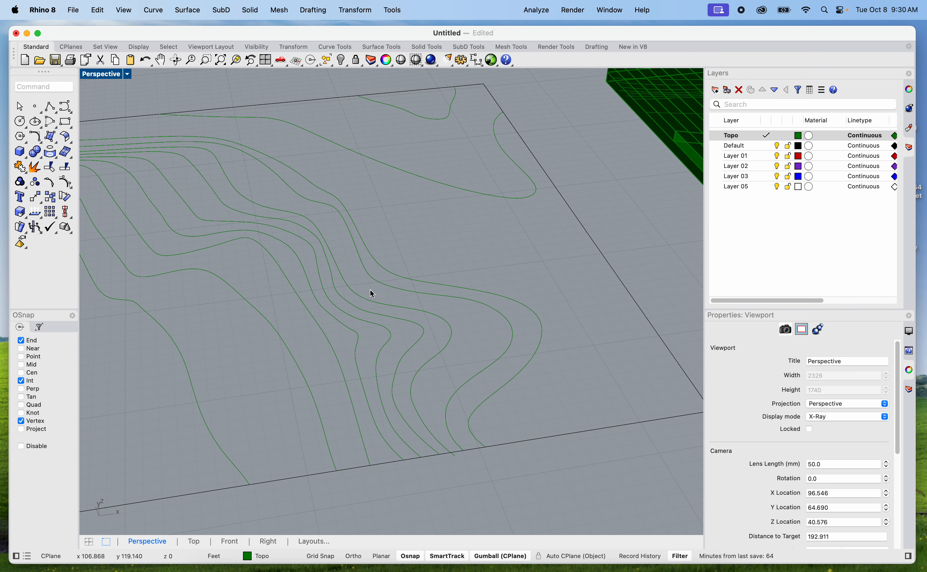
scroll(372, 292, down, 6)
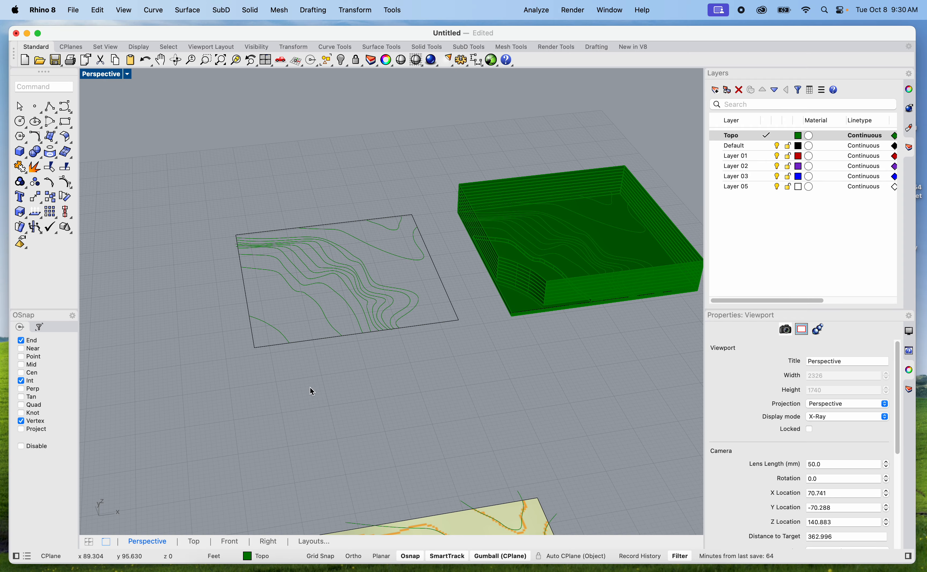
Switch to the Miro board and review the Exercise 05 brief, the pin-up note and the week seven to nine schedule
click(304, 567)
scroll(350, 238, down, 10)
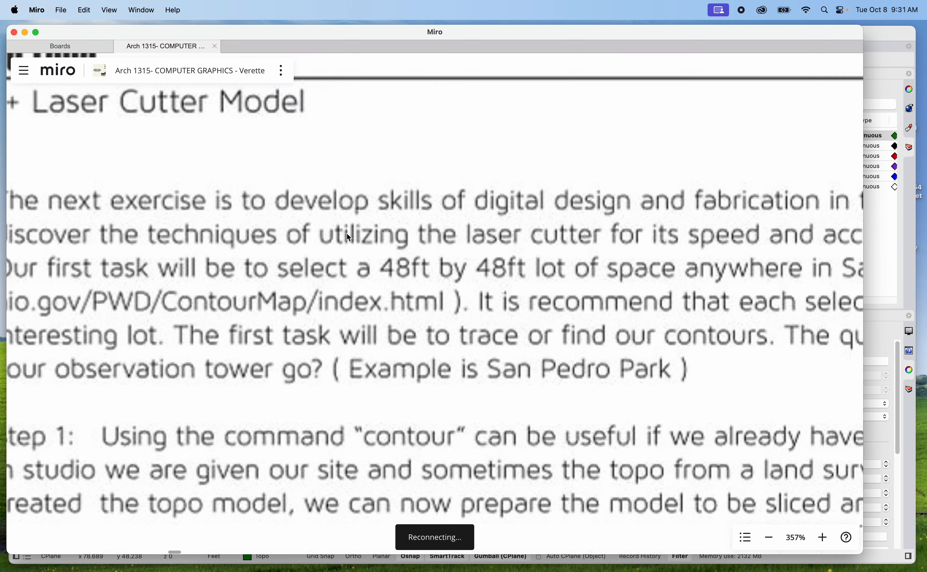
right_drag(719, 370, 494, 470)
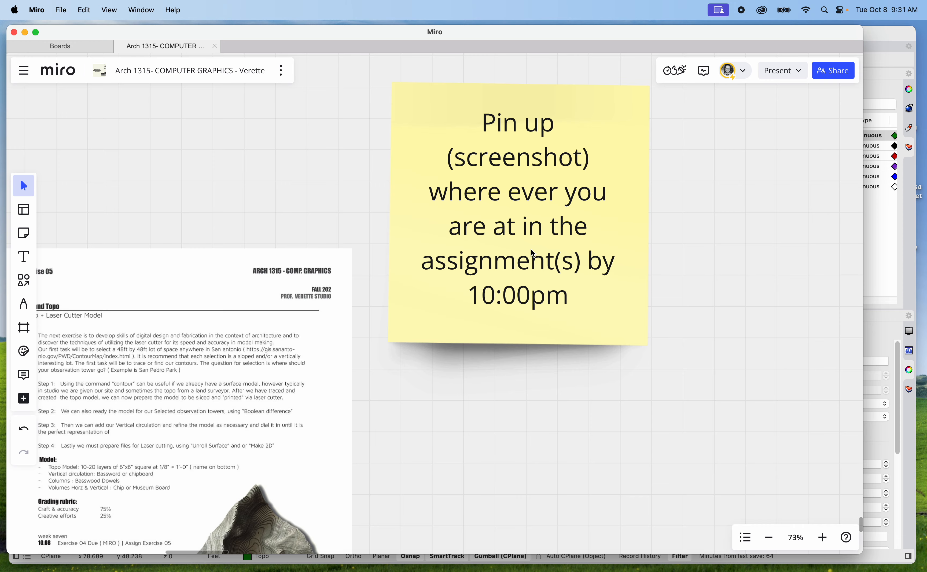
scroll(548, 260, down, 5)
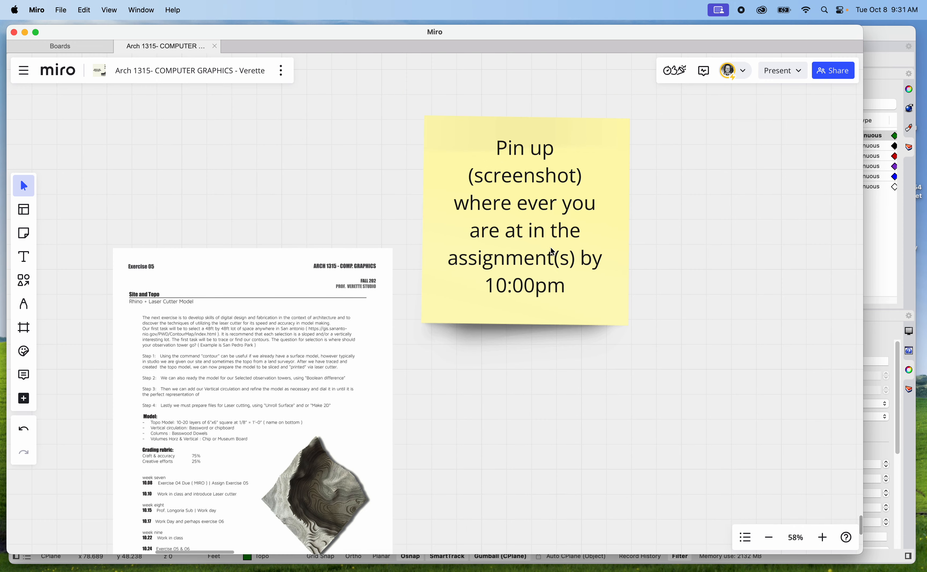
scroll(288, 445, up, 15)
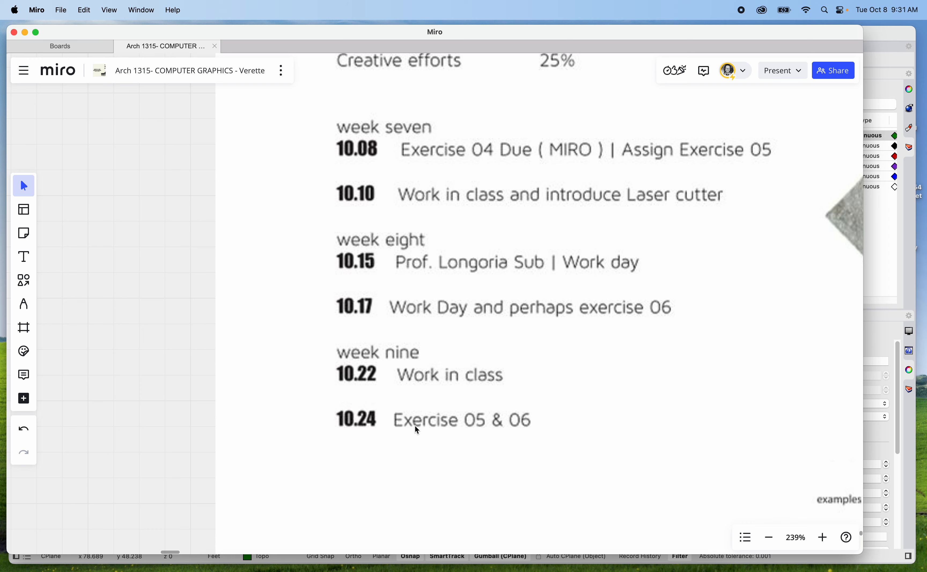
Return to Rhino and review all the topography versions, from the site image to the raised contours, red slab and smooth terrain surface
click(880, 270)
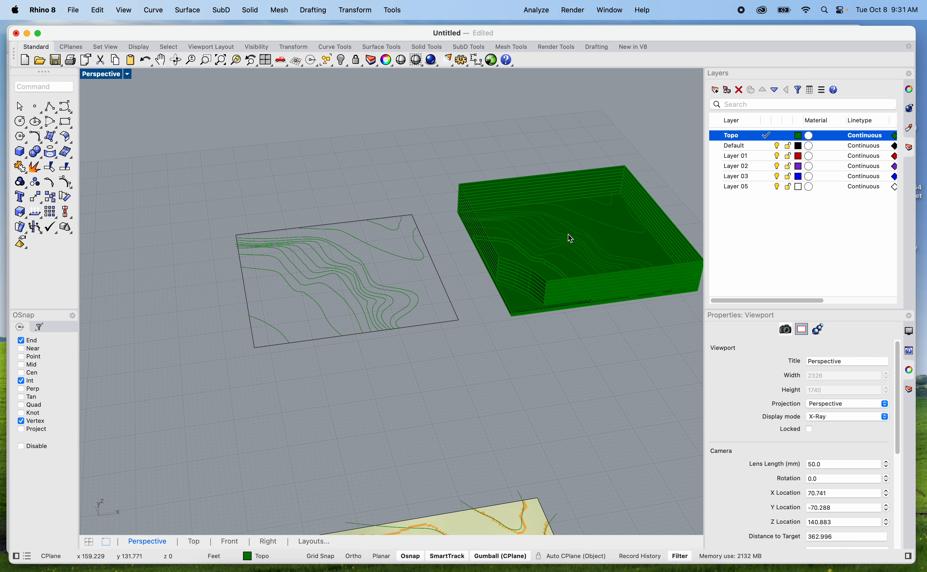
scroll(527, 297, down, 5)
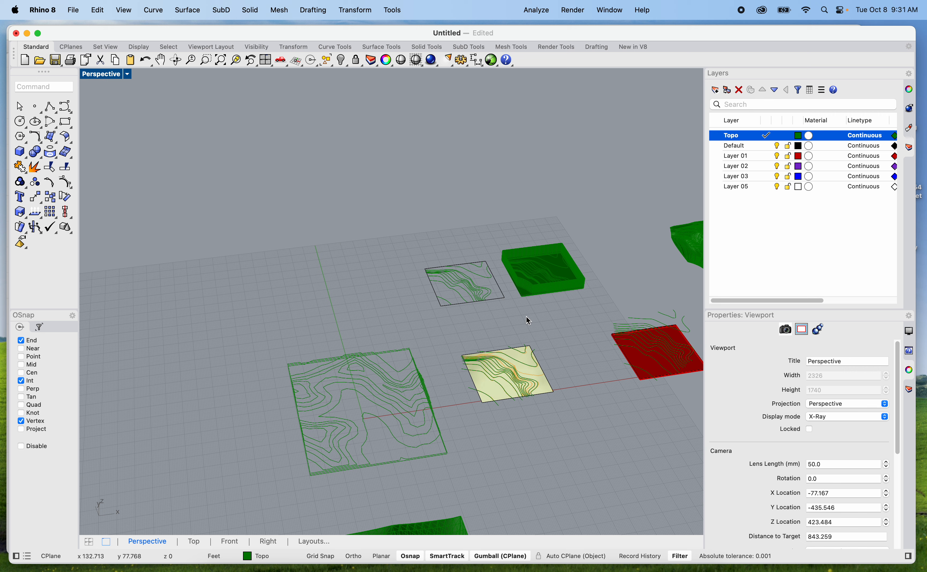
scroll(541, 323, down, 5)
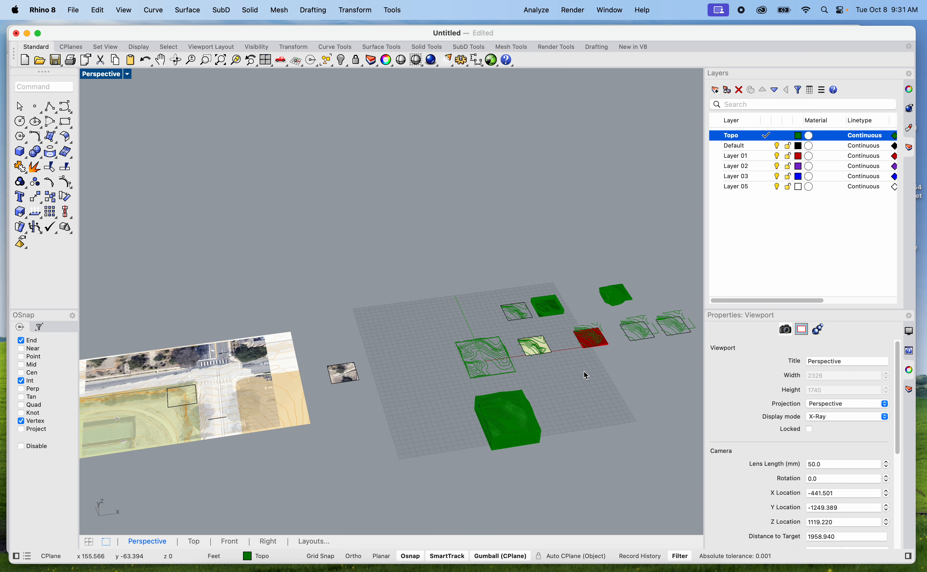
scroll(590, 370, up, 5)
shift+right_drag(587, 363, 450, 371)
scroll(470, 262, up, 6)
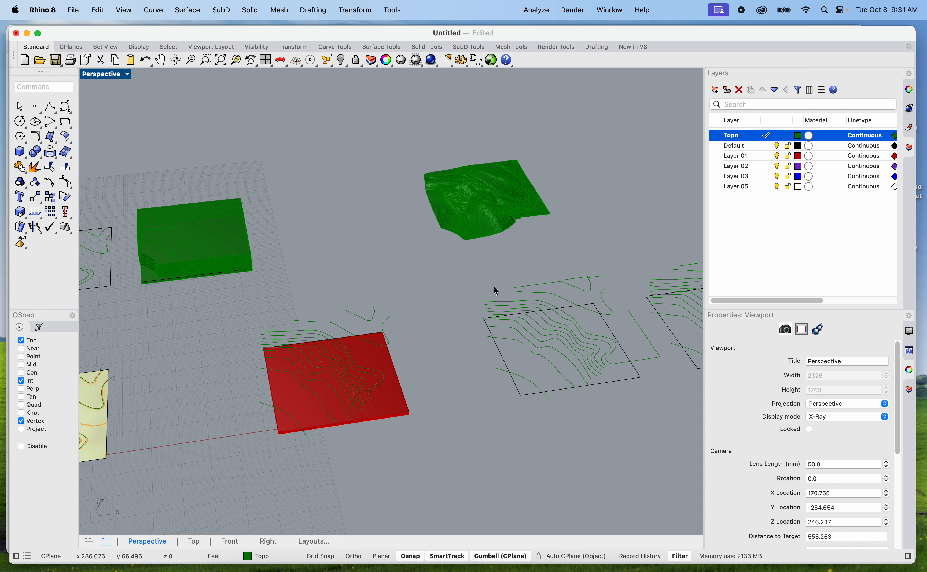
scroll(522, 325, down, 3)
right_drag(522, 325, 504, 358)
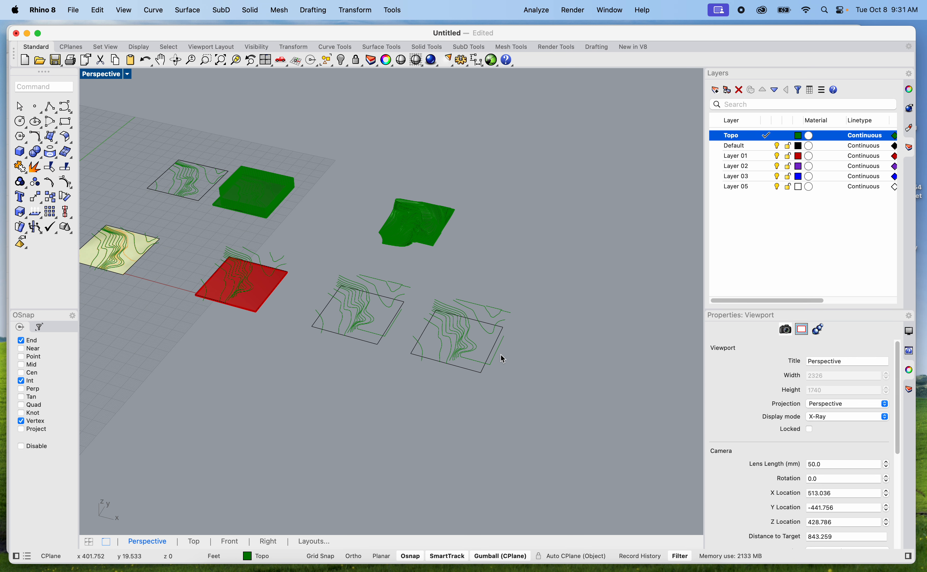
scroll(423, 311, up, 3)
shift+right_drag(423, 312, 468, 336)
mouse_move(435, 380)
right_down()
mouse_move(612, 349)
mouse_move(455, 375)
mouse_move(438, 387)
right_up()
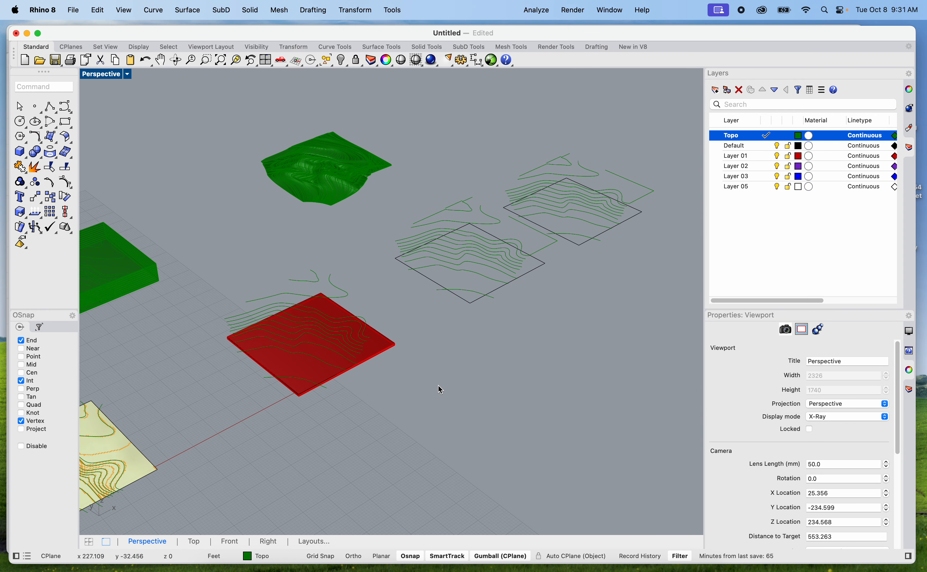